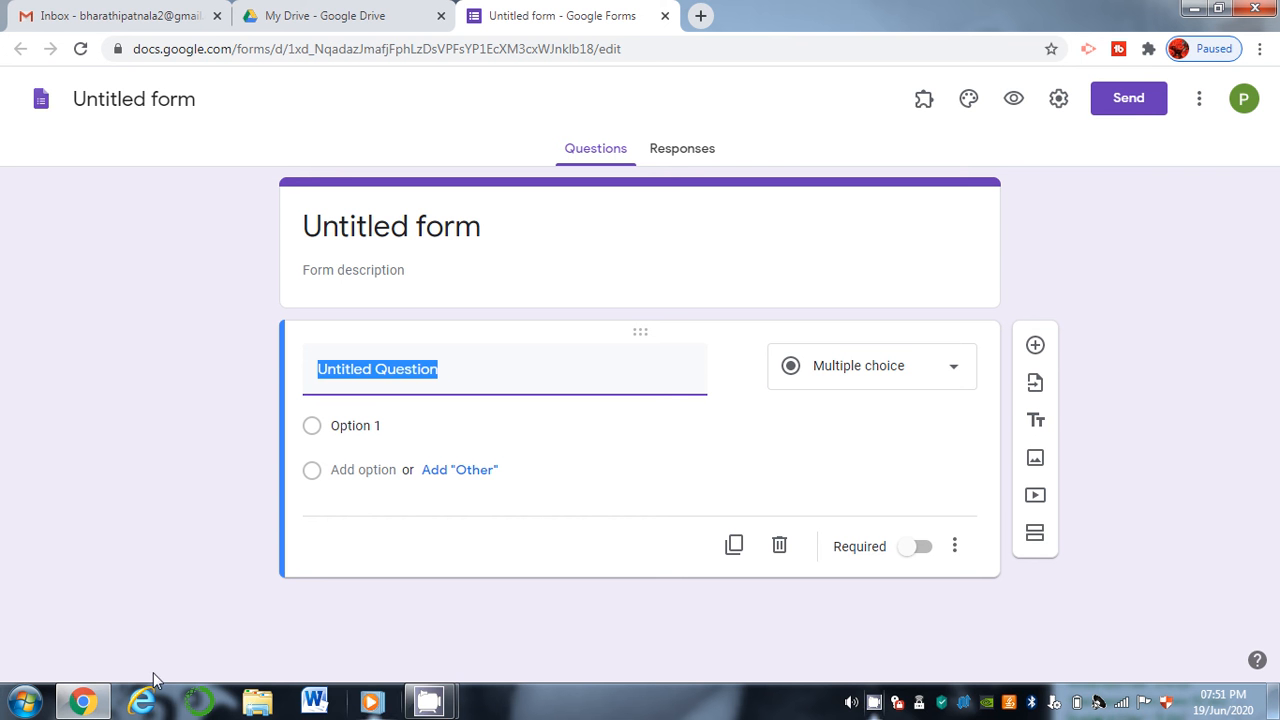
Rename the untitled form to 'Survey on Milk Products'.
{"action": "left_click", "coordinate": [197, 107]}
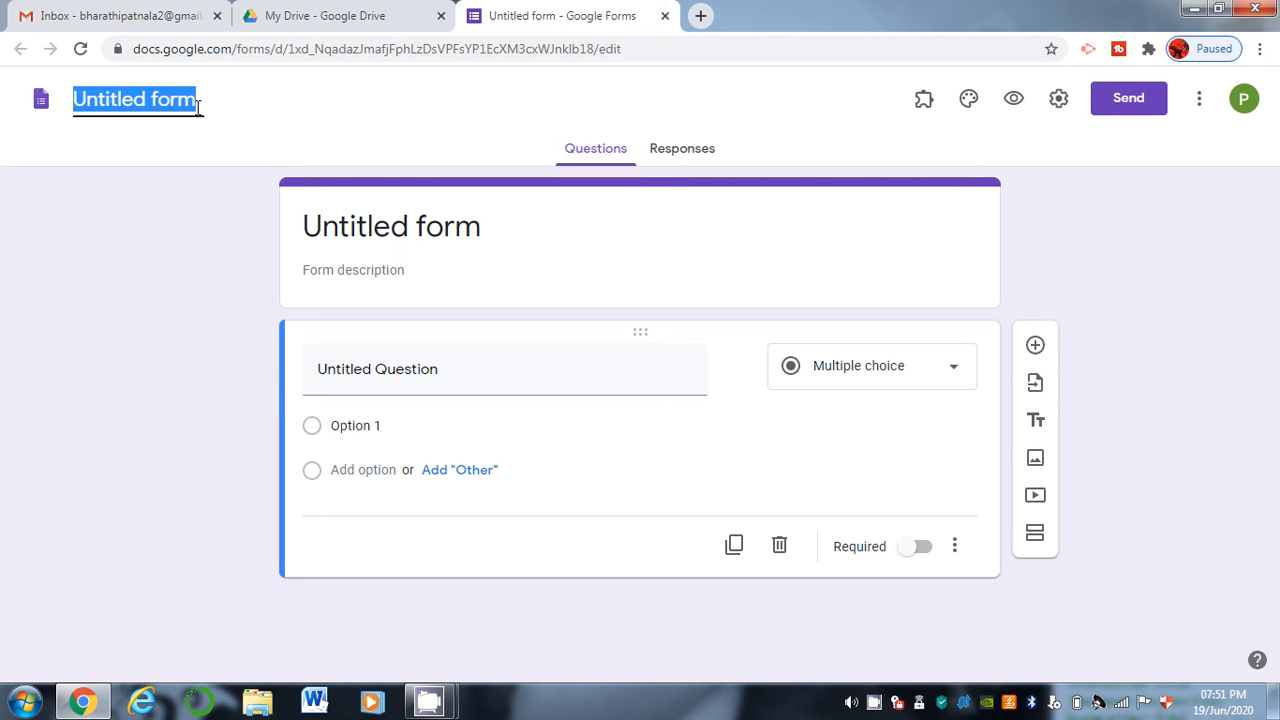
{"action": "type", "text": "Su"}
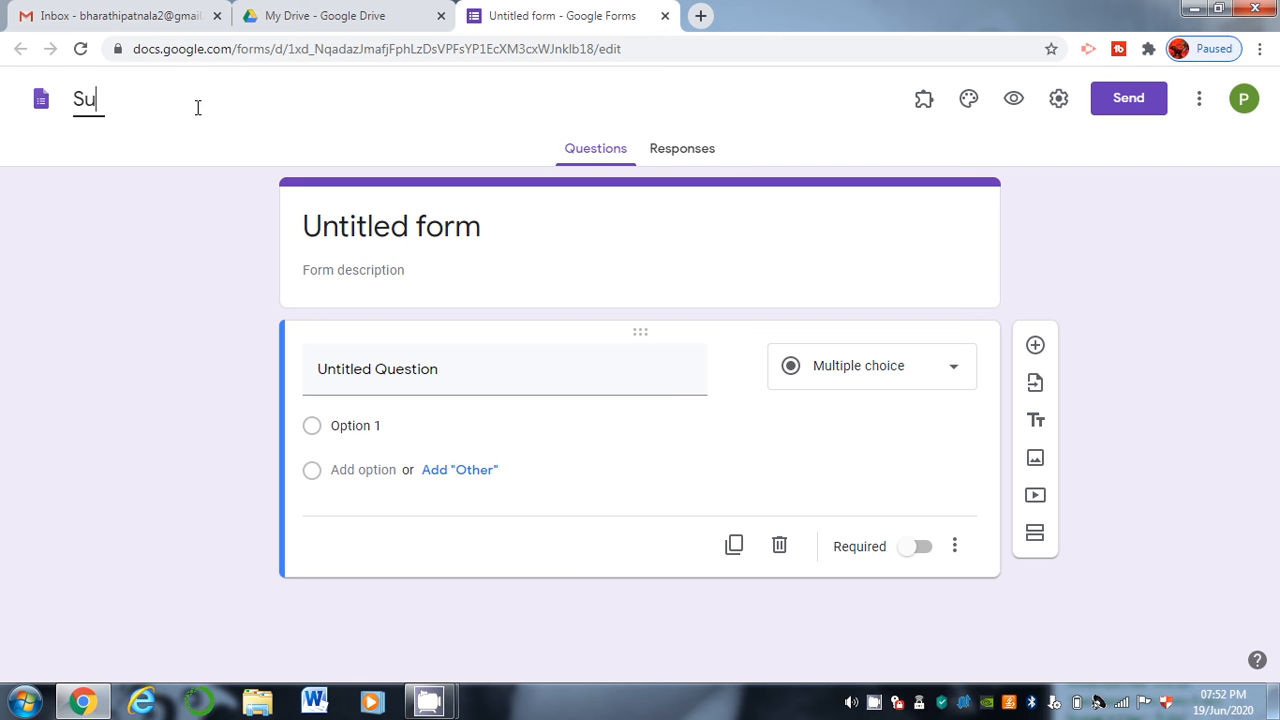
{"action": "type", "text": "rvey on"}
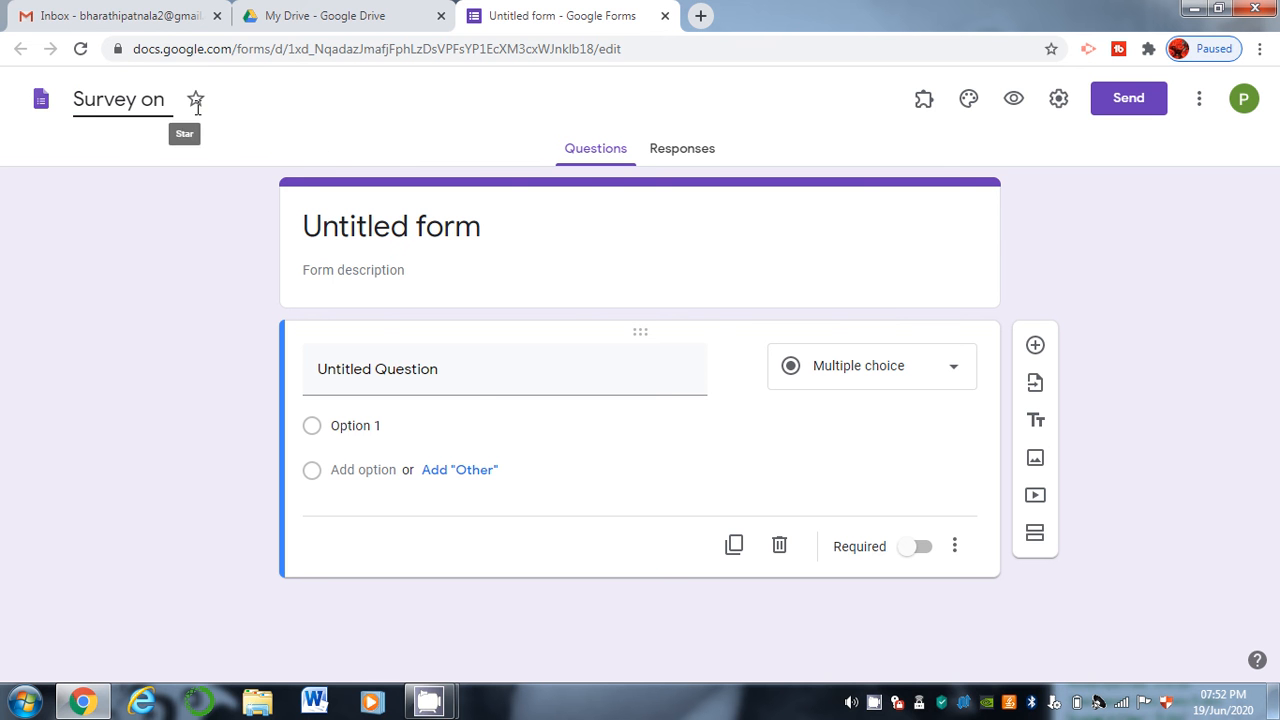
{"action": "type", "text": " Milk Products"}
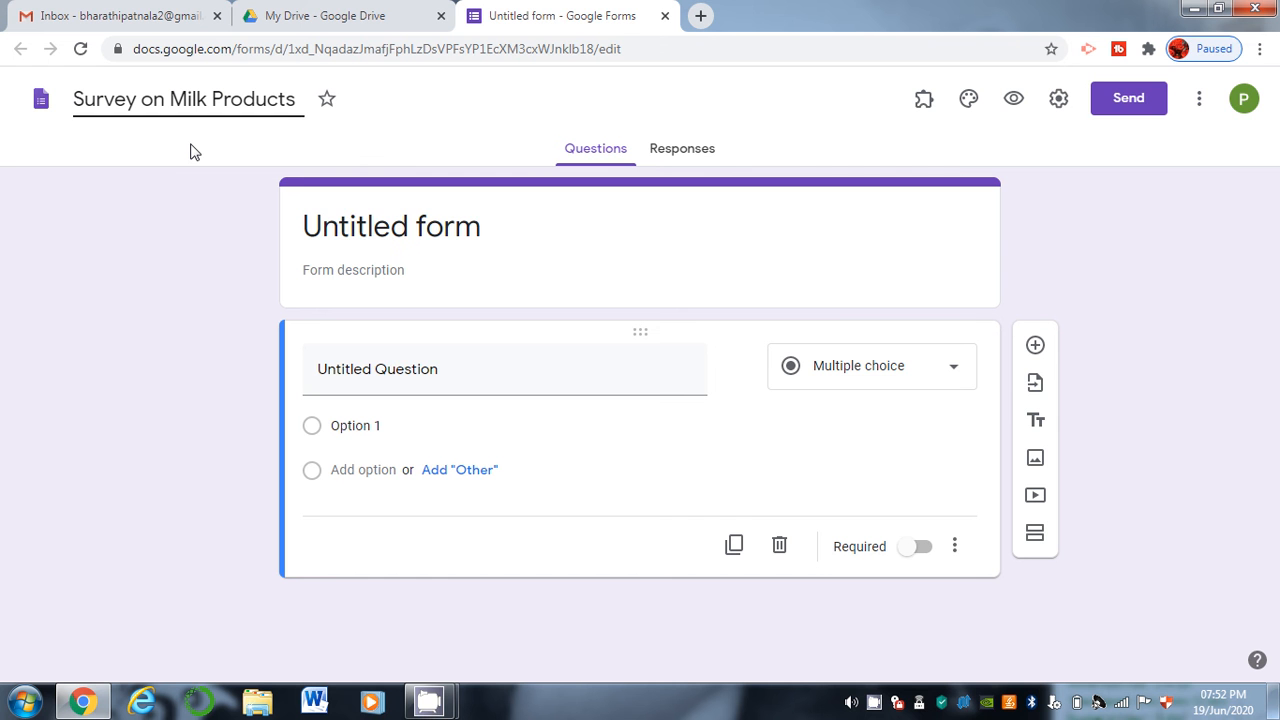
{"action": "left_click", "coordinate": [193, 150]}
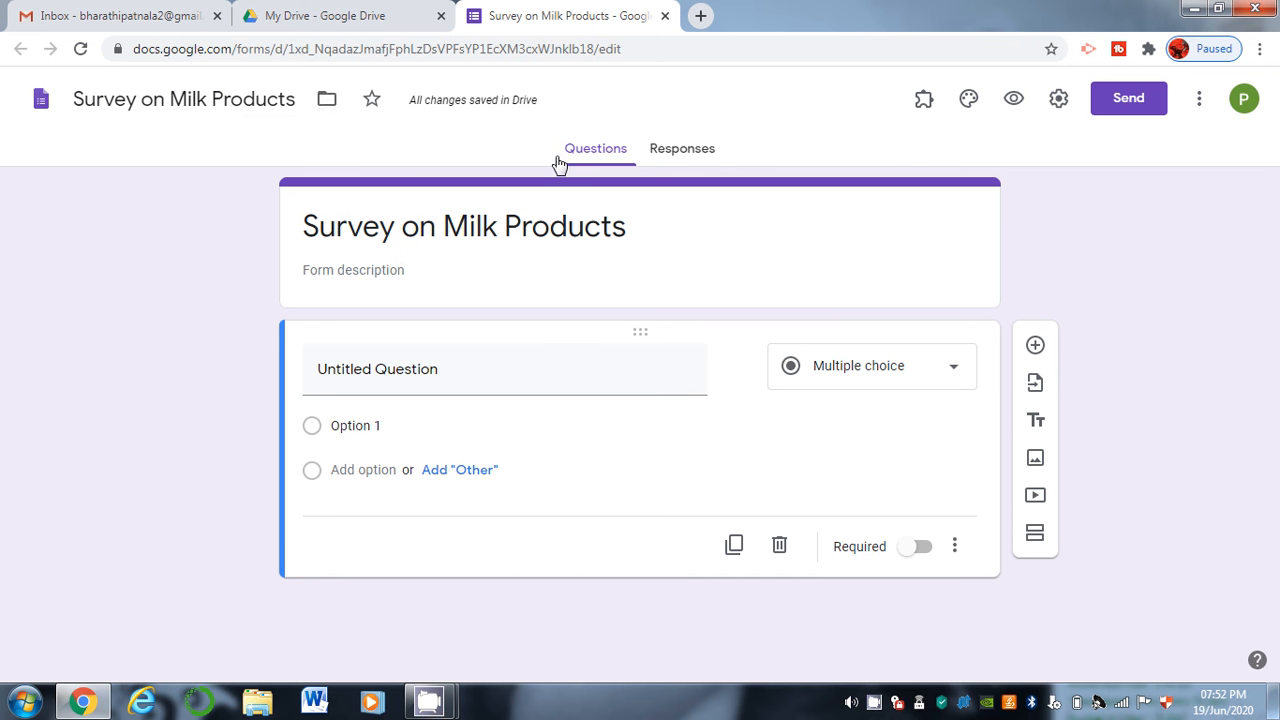
Check the Responses tab, then return to Questions and select the form header.
{"action": "left_click", "coordinate": [670, 160]}
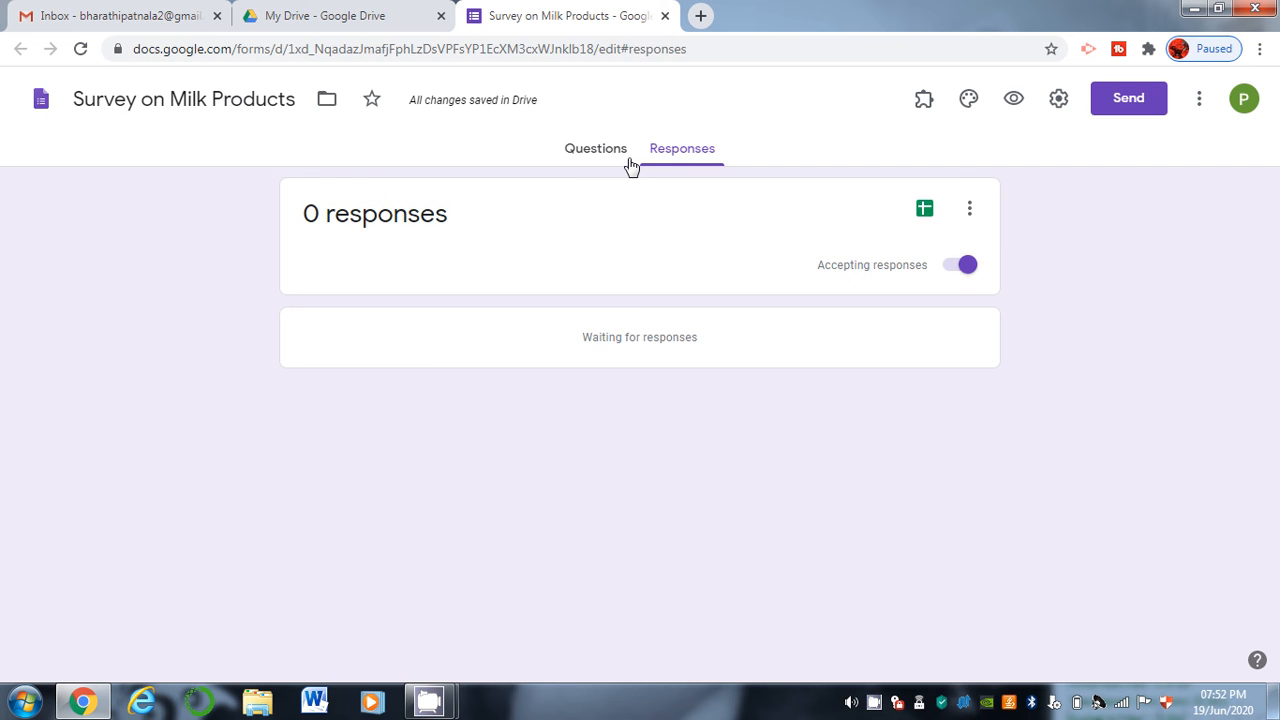
{"action": "left_click", "coordinate": [590, 152]}
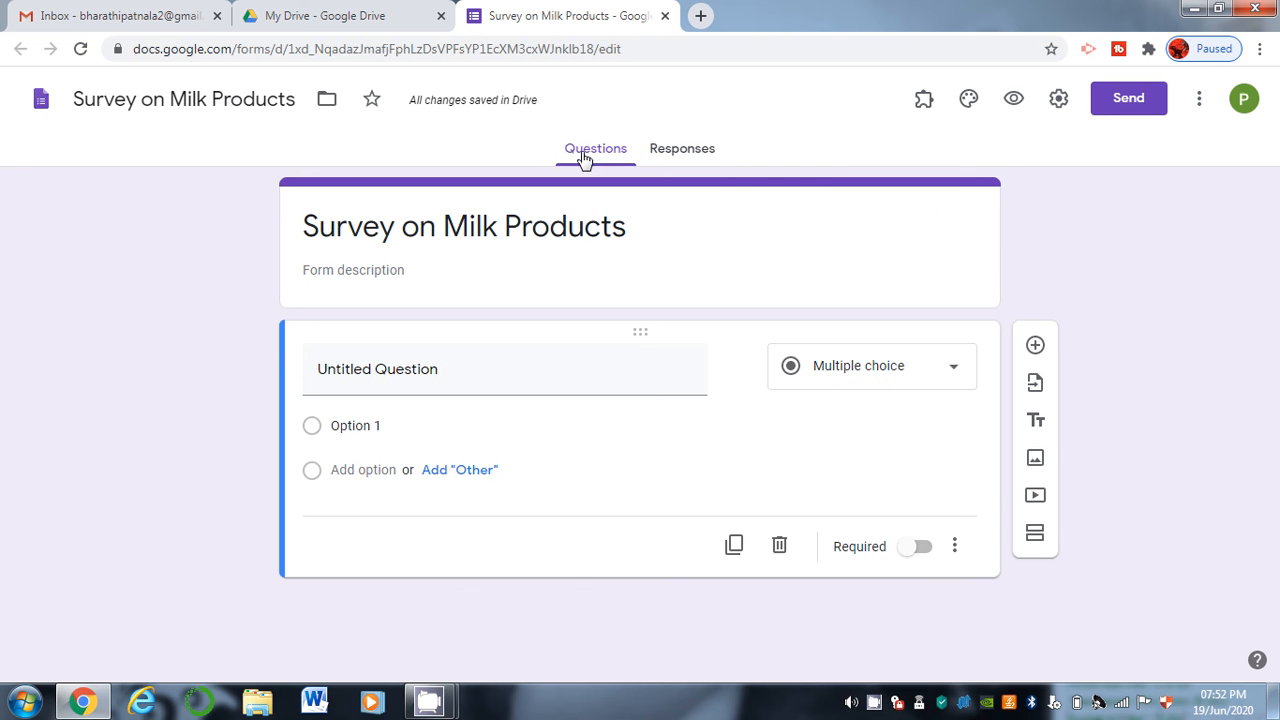
{"action": "left_click", "coordinate": [481, 229]}
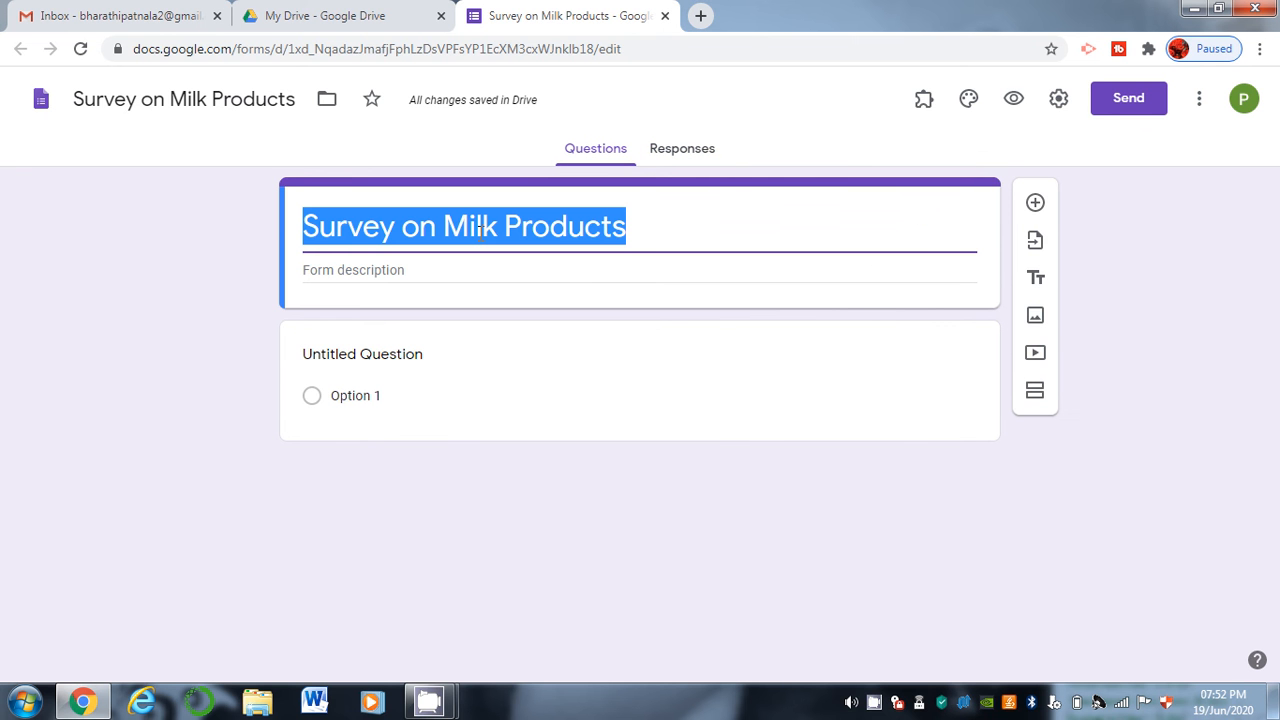
Write the description 'Dear Participants,' then 'Here is a small regarding milk products.' on a new line.
{"action": "left_click", "coordinate": [405, 267]}
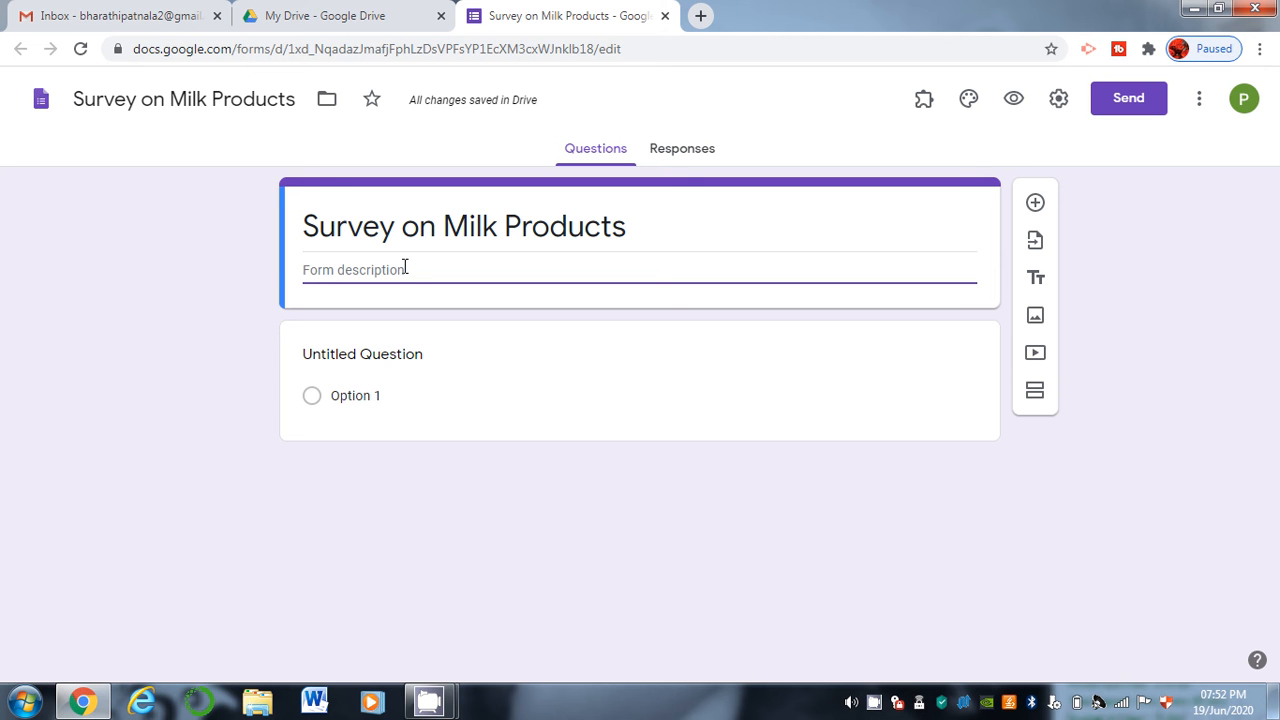
{"action": "type", "text": "D"}
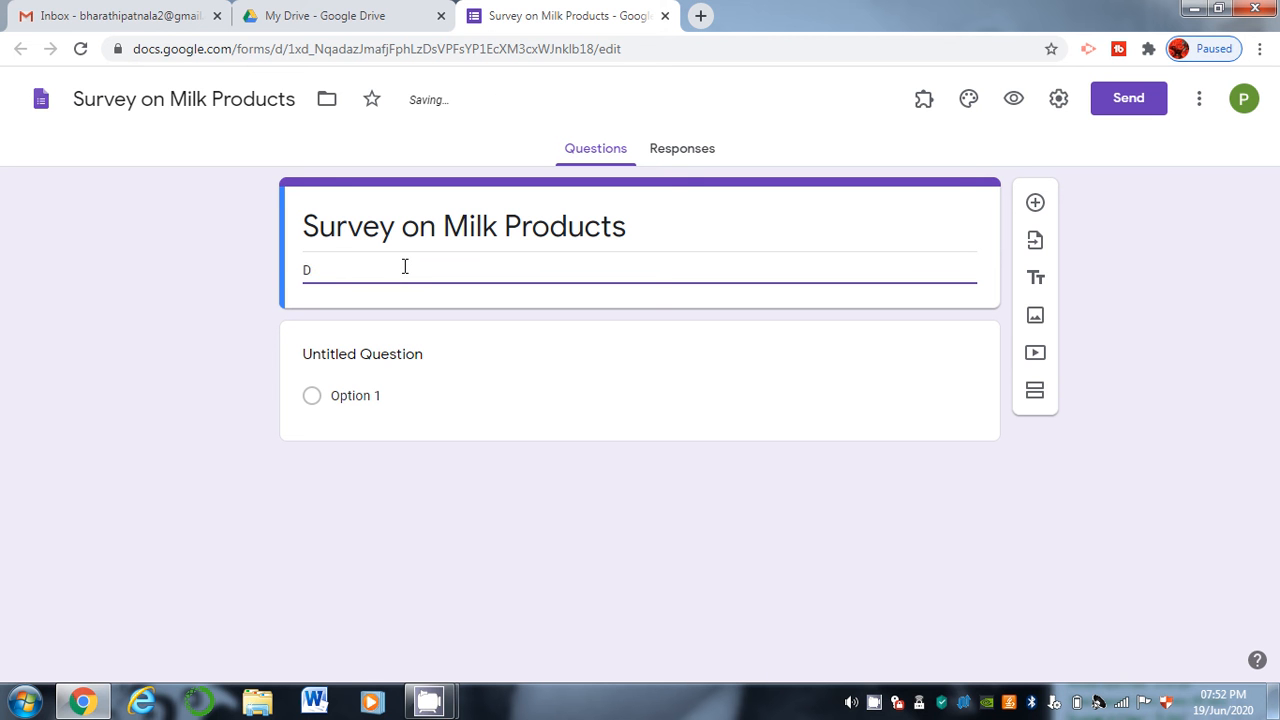
{"action": "type", "text": "ear Participants,"}
{"action": "key", "text": "Return"}
{"action": "type", "text": "Here is a sm"}
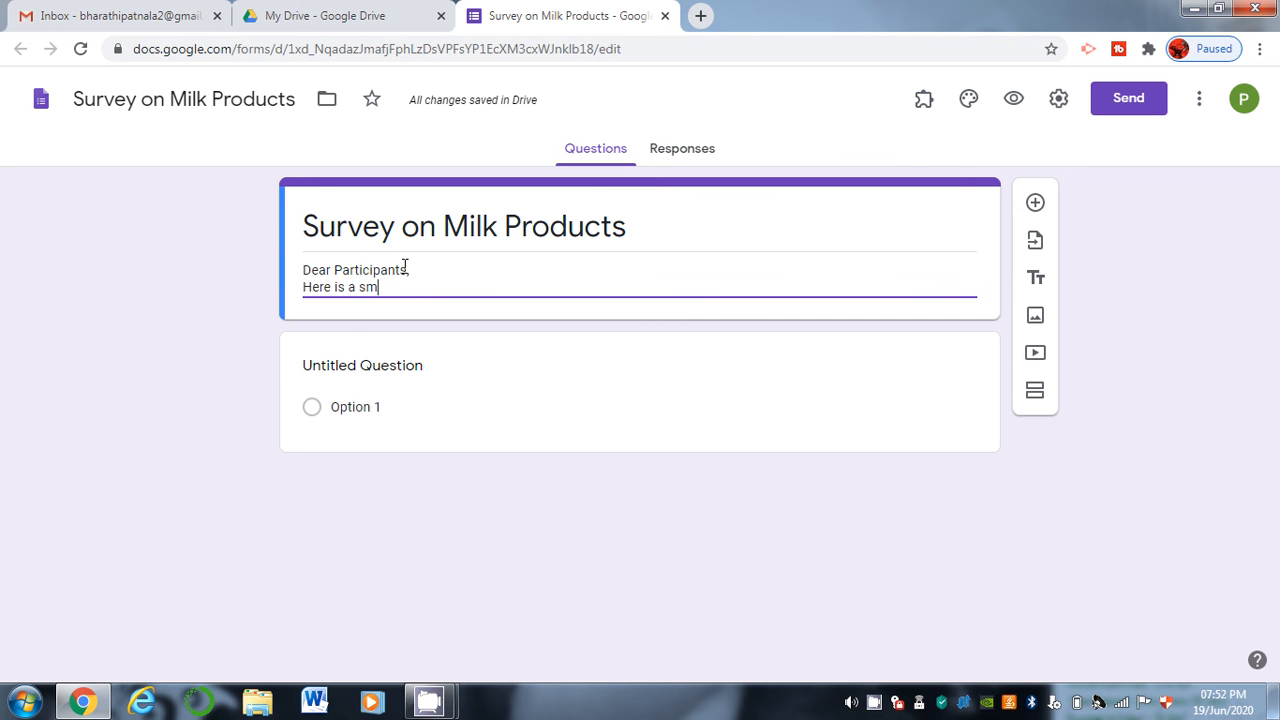
{"action": "type", "text": "all regarding milk products."}
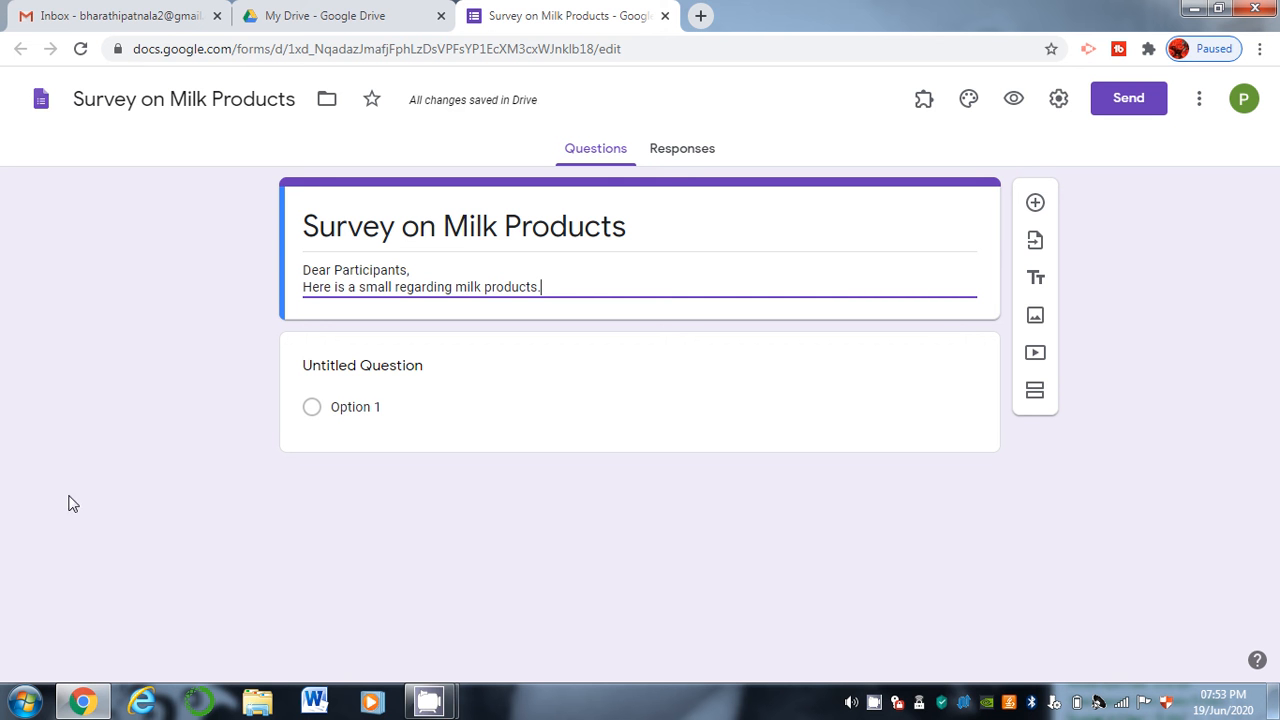
{"action": "left_click", "coordinate": [436, 369]}
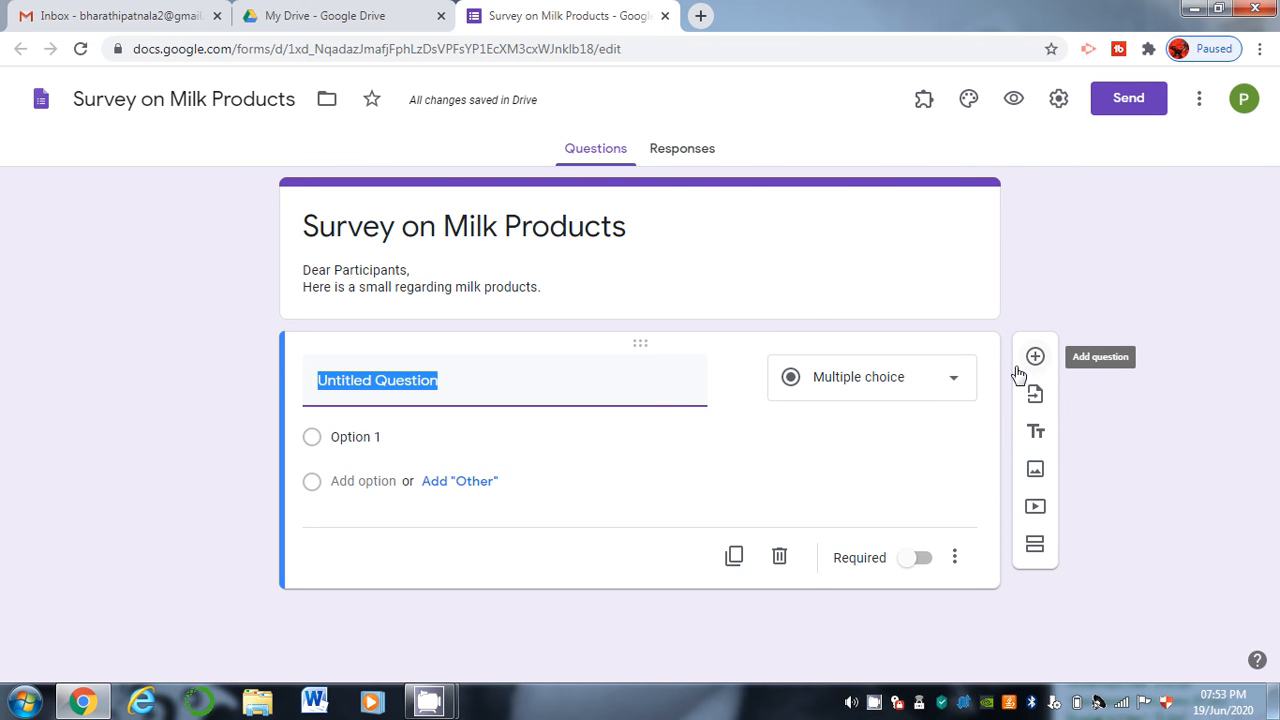
Retitle the first question 'Name of the Participant' after browsing the question types.
{"action": "left_click", "coordinate": [953, 386]}
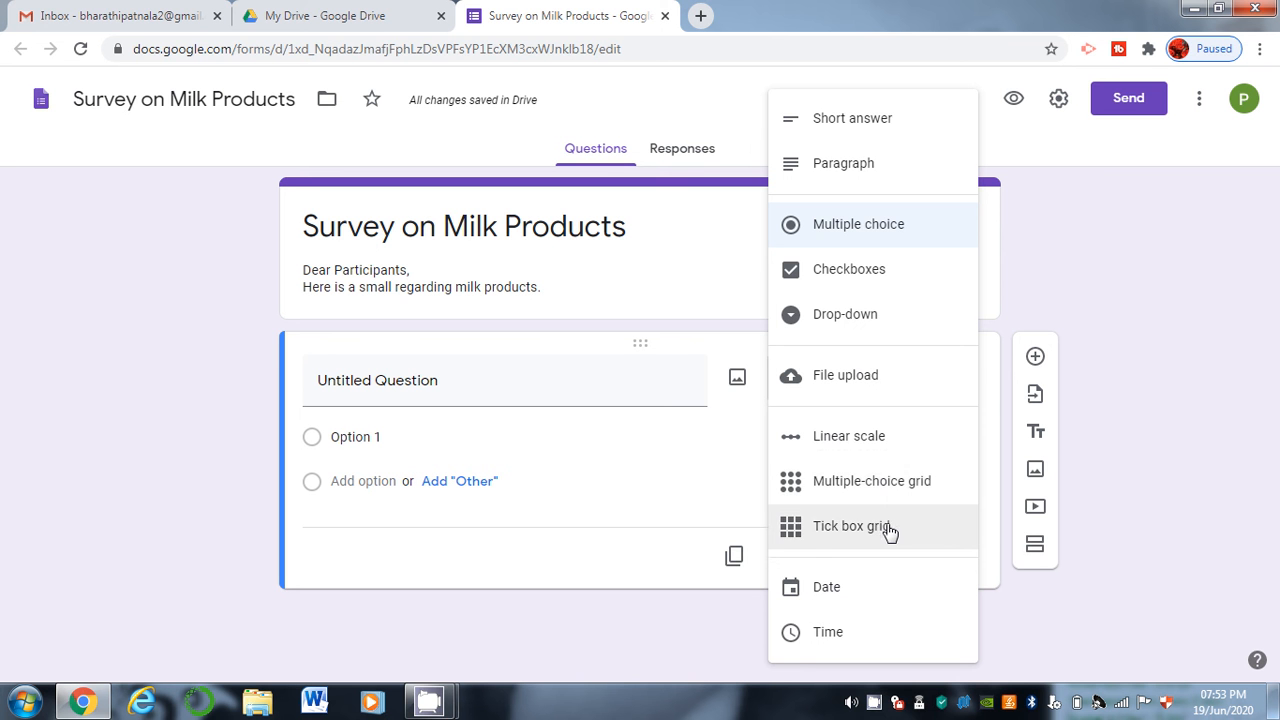
{"action": "left_click", "coordinate": [670, 654]}
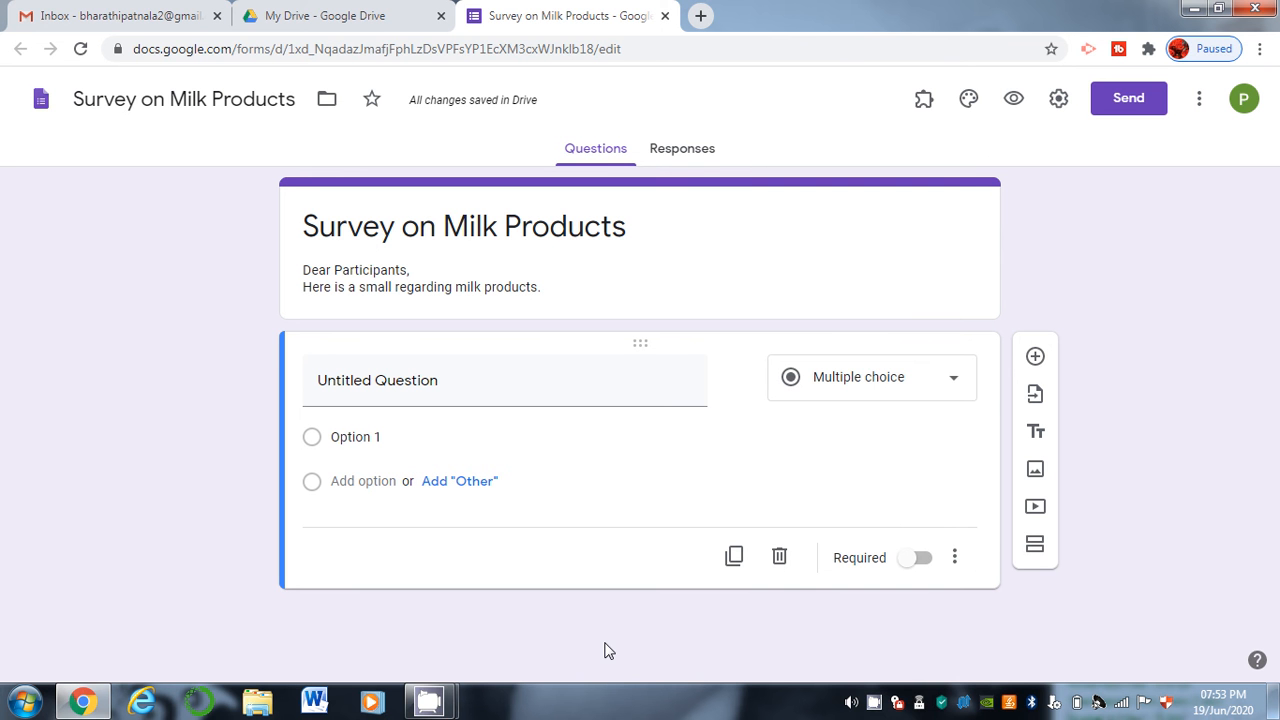
{"action": "left_click", "coordinate": [446, 381]}
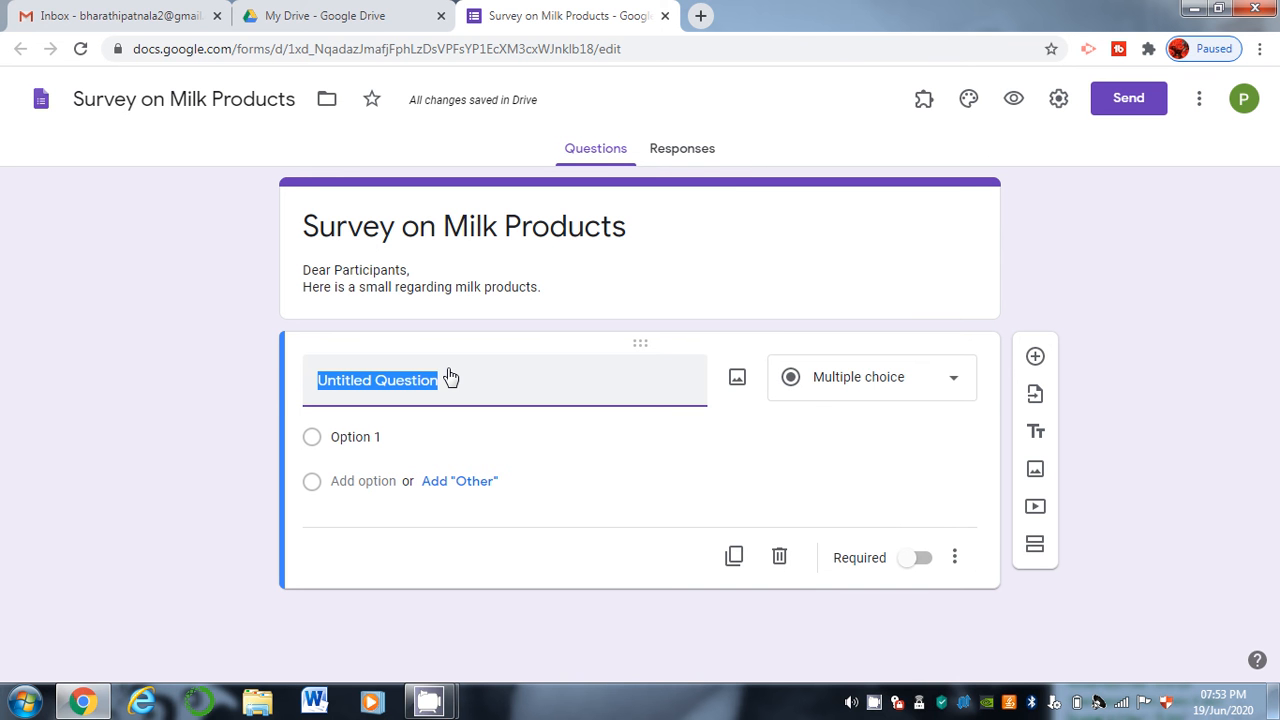
{"action": "type", "text": "Name of the Partic"}
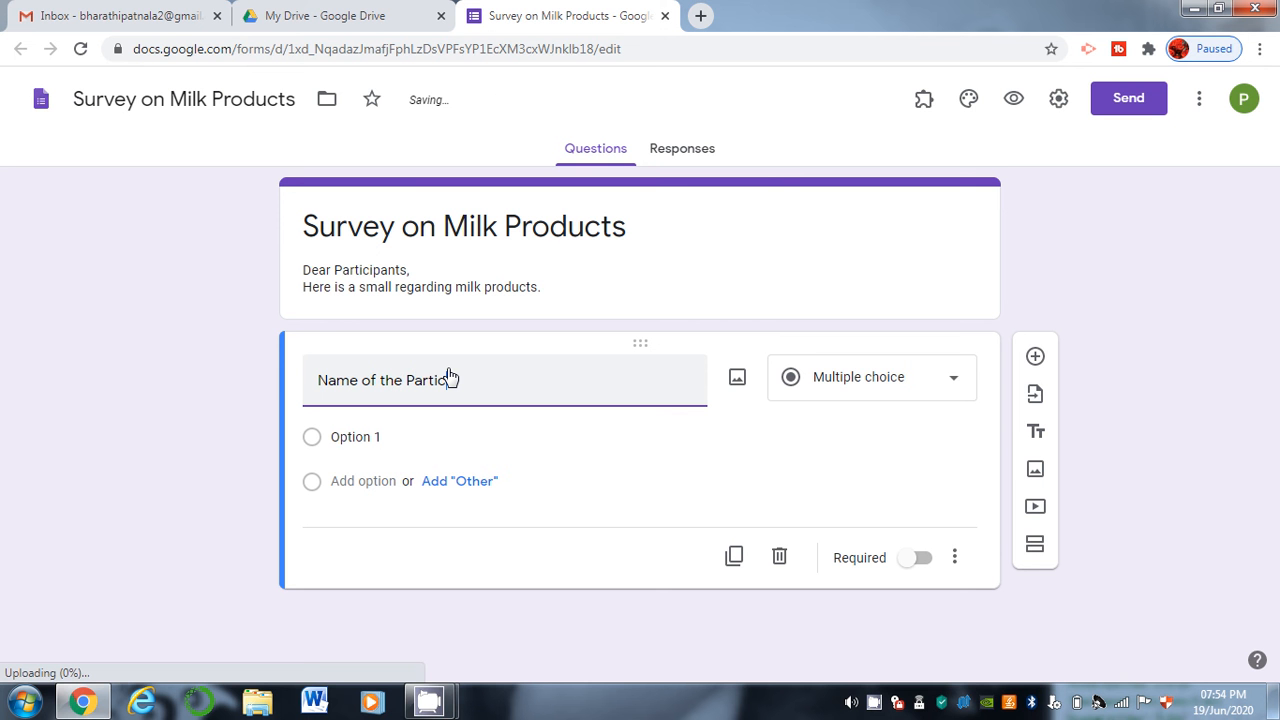
{"action": "type", "text": "ipant"}
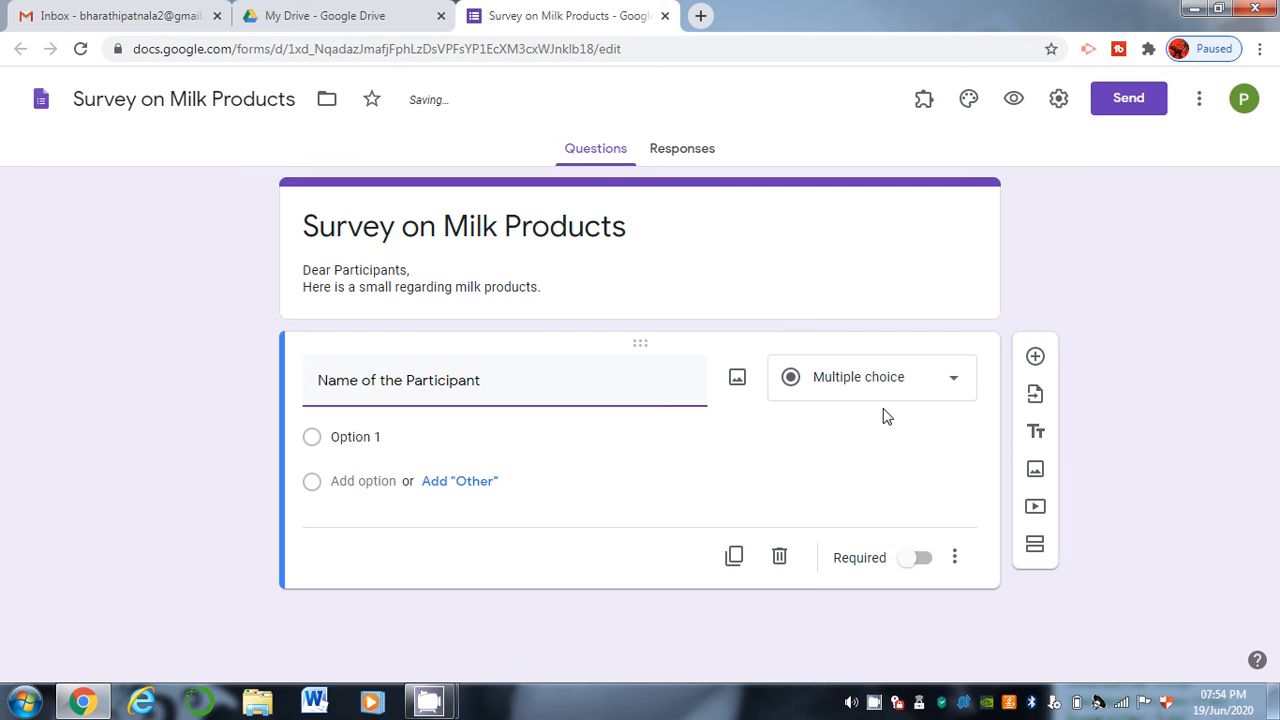
{"action": "left_click", "coordinate": [895, 396]}
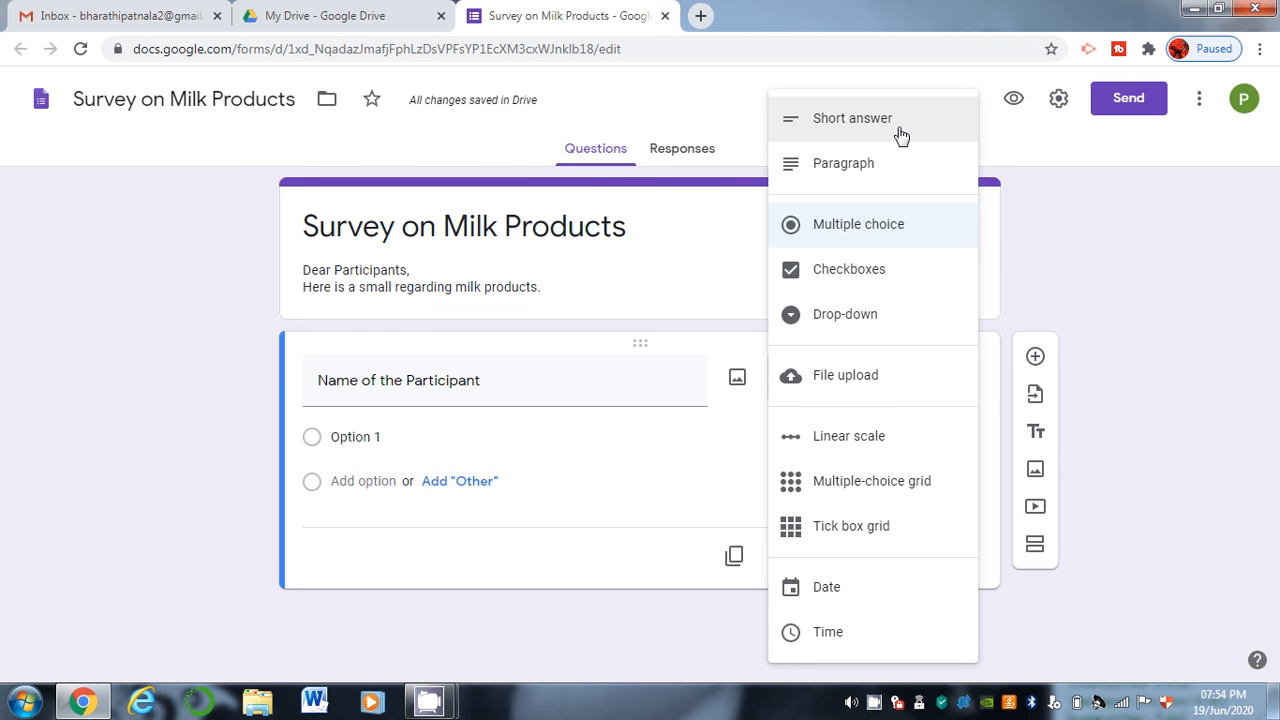
Change 'Name of the Participant' to a Short answer question and toggle Required.
{"action": "left_click", "coordinate": [901, 135]}
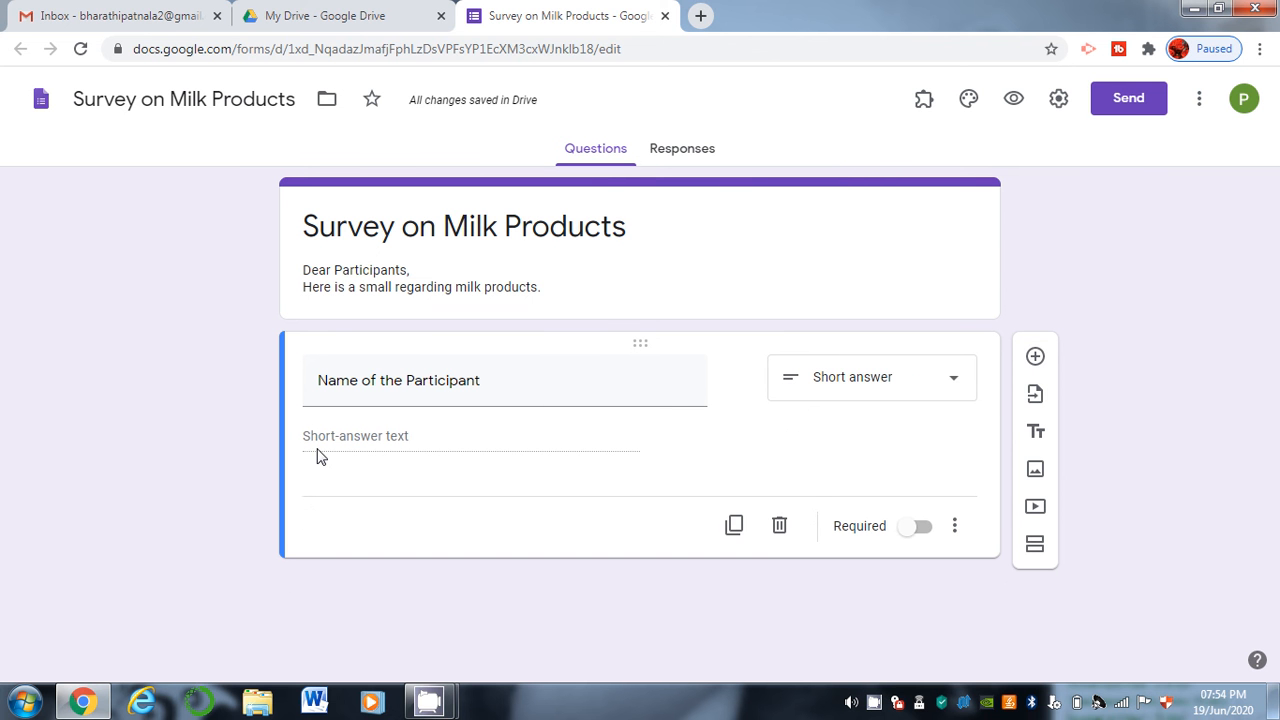
{"action": "left_click", "coordinate": [925, 530]}
Preview the form and try the name answer field.
{"action": "left_click", "coordinate": [1012, 101]}
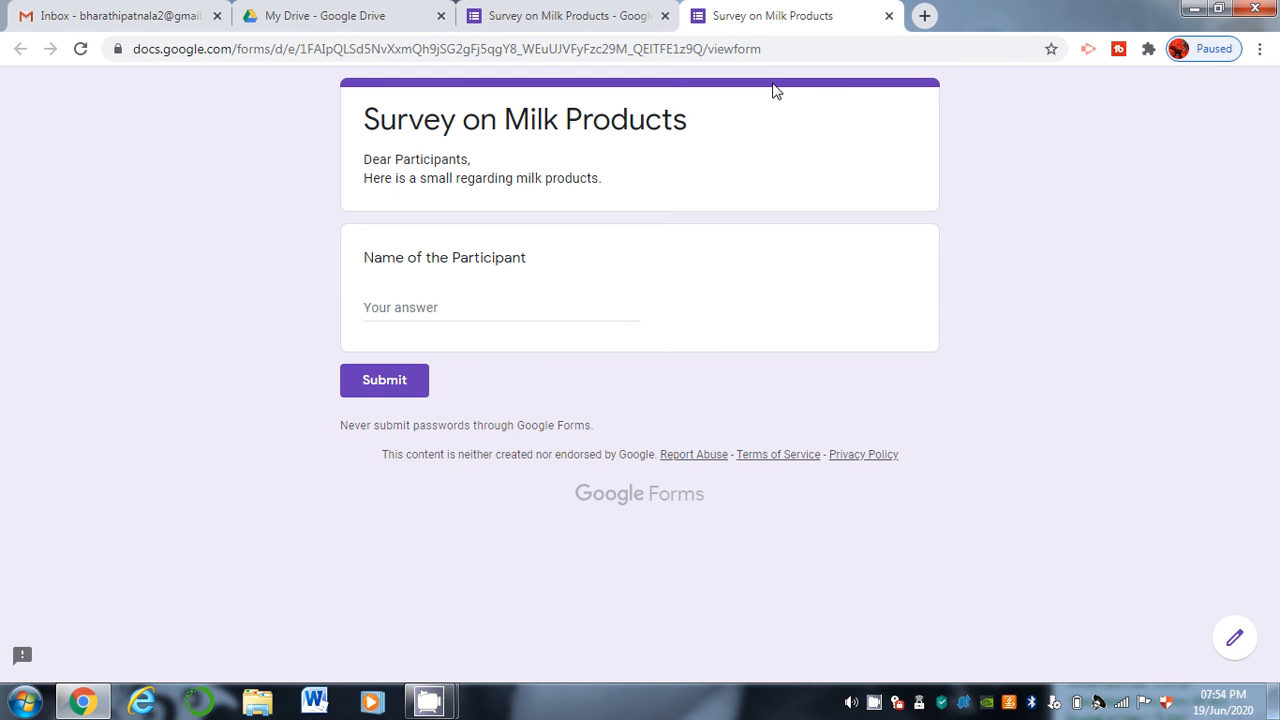
{"action": "left_click", "coordinate": [427, 308]}
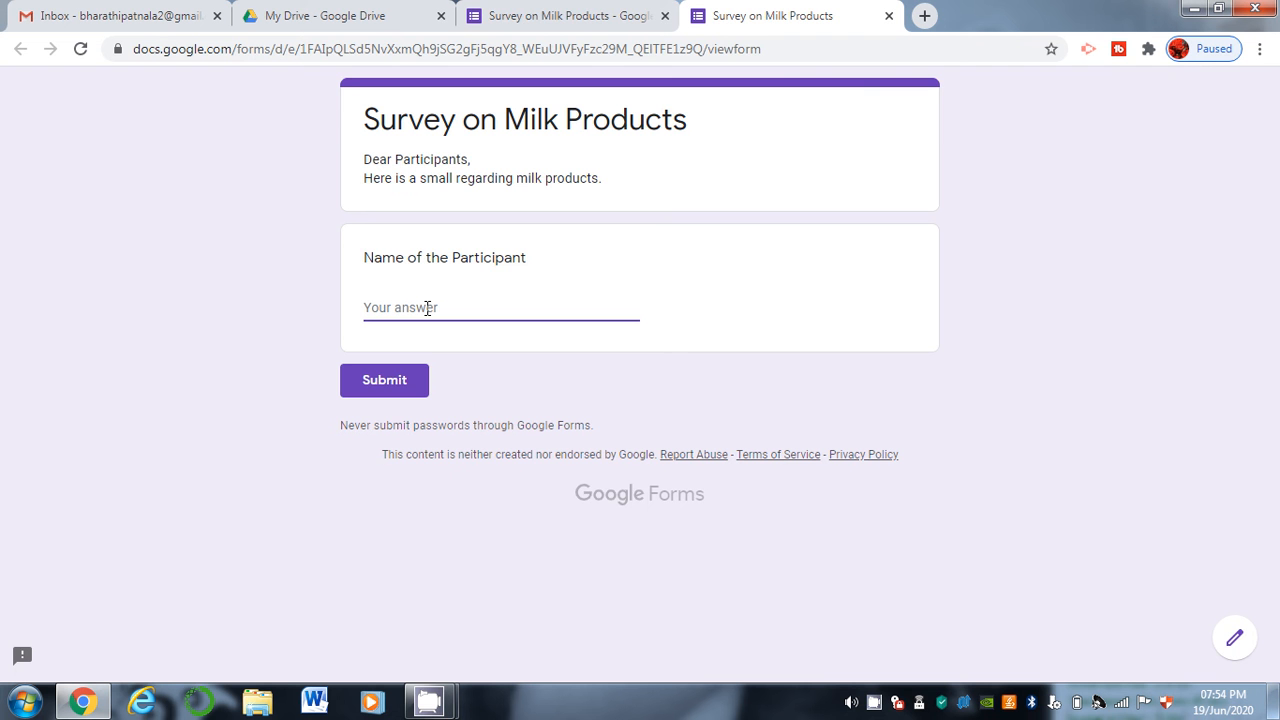
{"action": "left_click", "coordinate": [572, 12]}
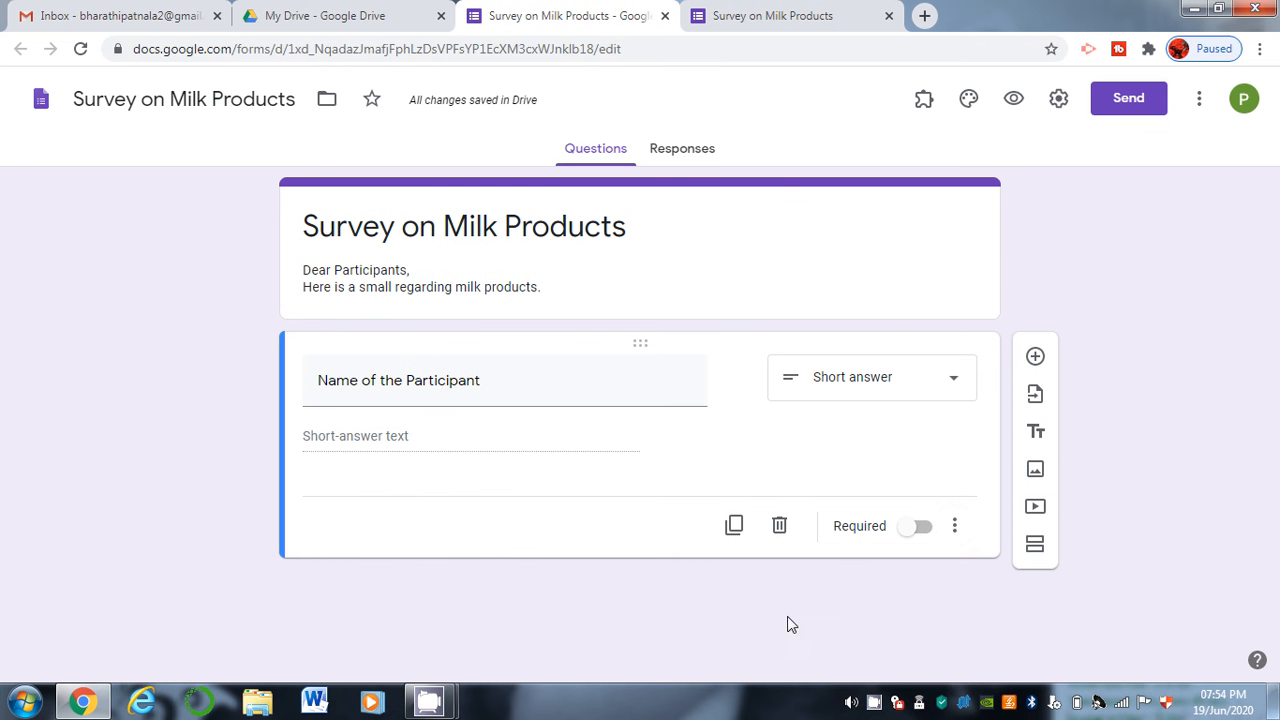
Switch Required on for the name question and recheck it in a fresh preview.
{"action": "left_click", "coordinate": [921, 527]}
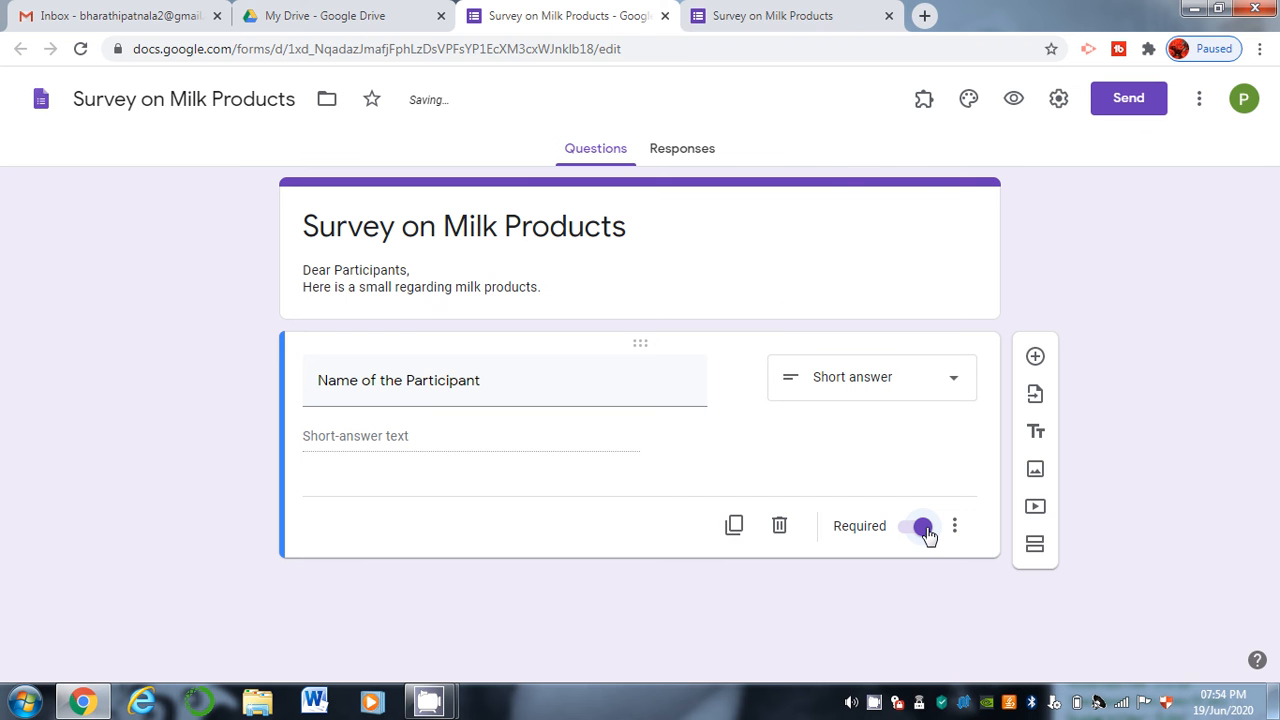
{"action": "left_click", "coordinate": [889, 16]}
{"action": "left_click", "coordinate": [755, 156]}
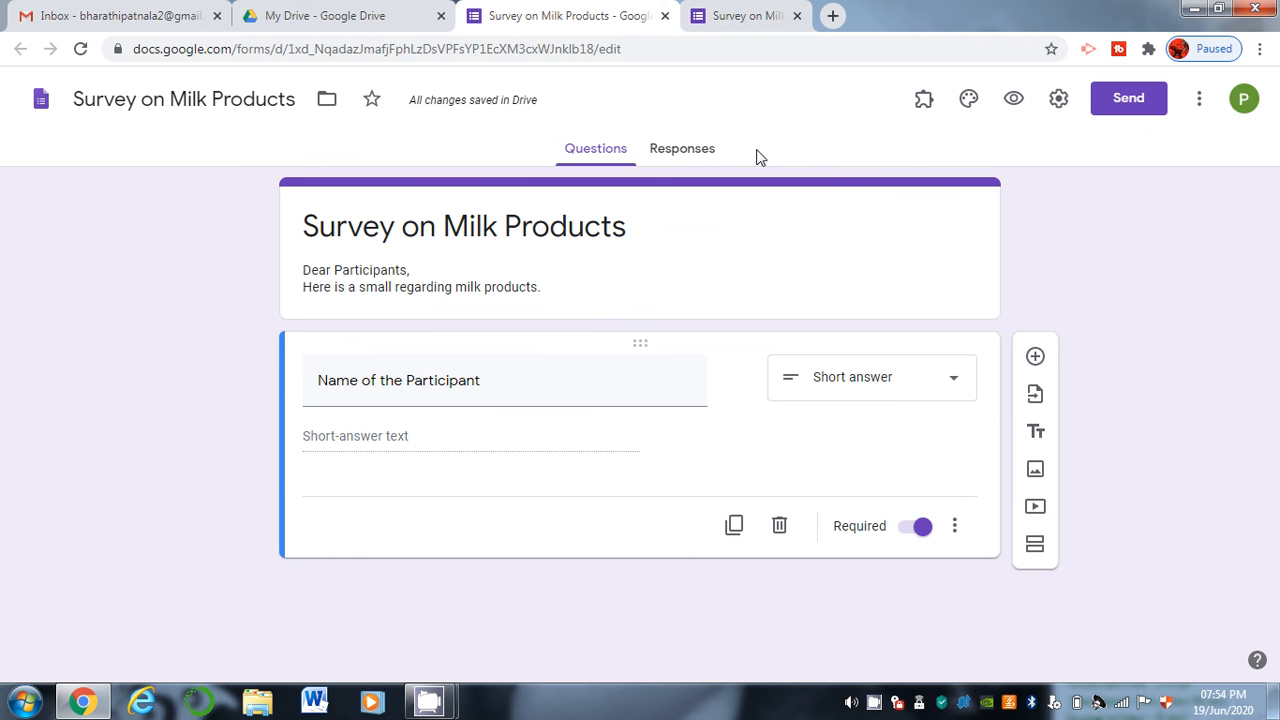
{"action": "left_click", "coordinate": [1017, 98]}
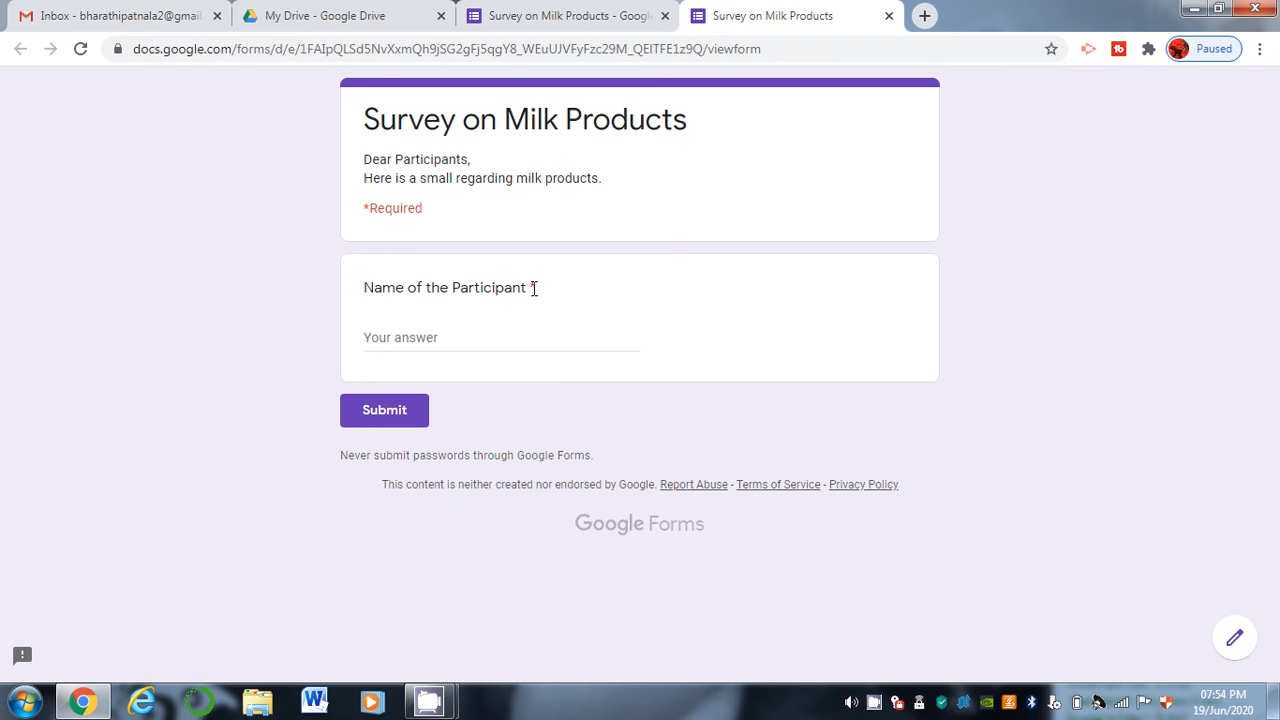
{"action": "left_click", "coordinate": [429, 337]}
{"action": "left_click", "coordinate": [501, 12]}
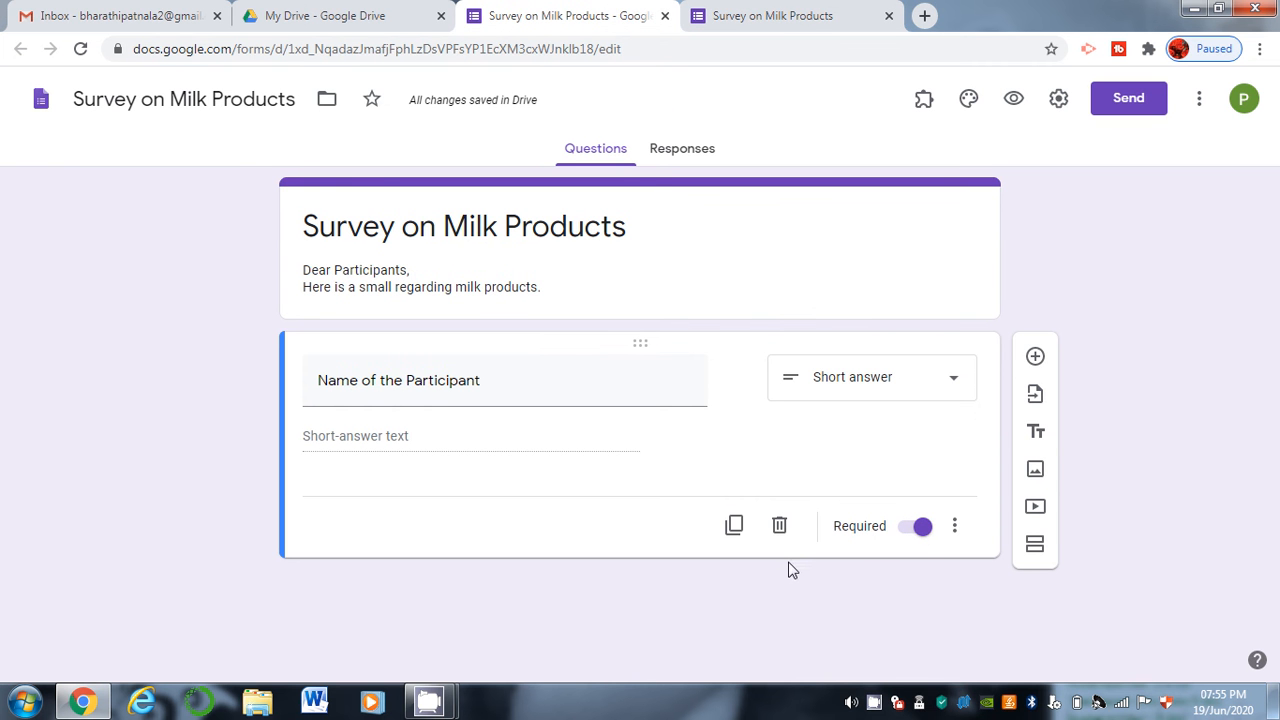
Duplicate the name question as Paragraph 'What do you know about Milk Products', then copy it.
{"action": "left_click", "coordinate": [731, 526]}
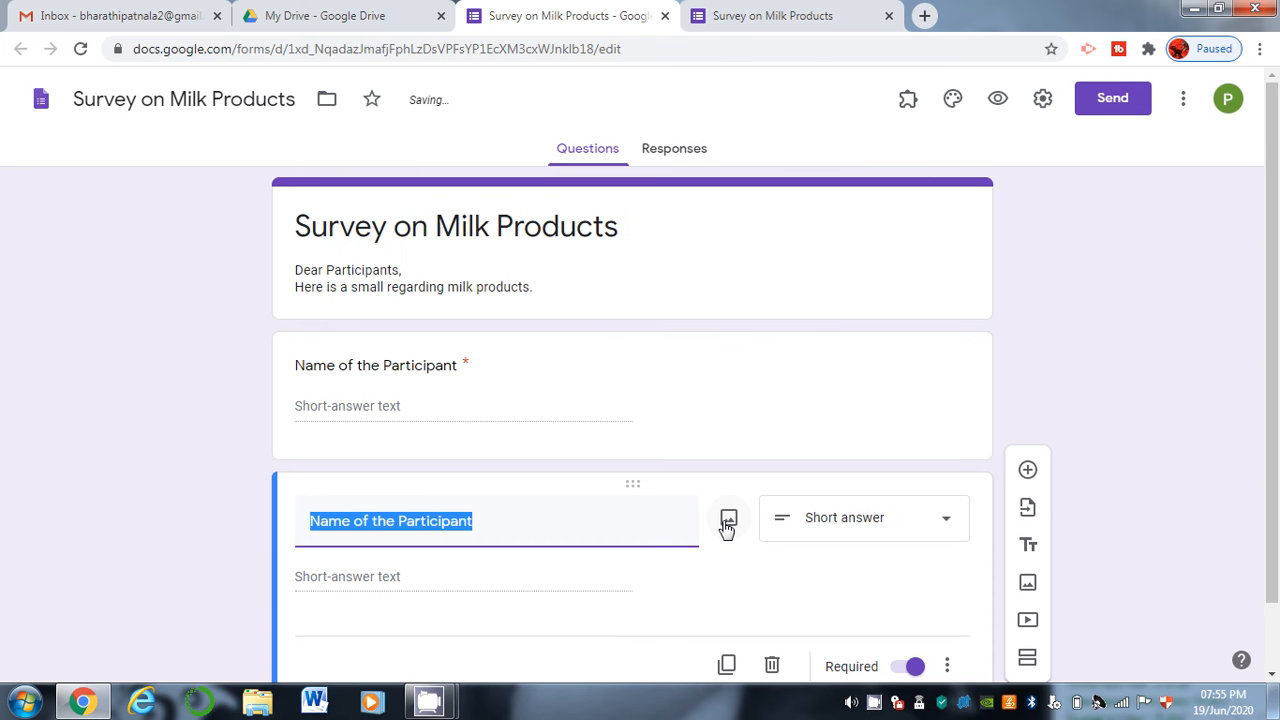
{"action": "left_click_drag", "start_coordinate": [1272, 466], "coordinate": [1278, 530]}
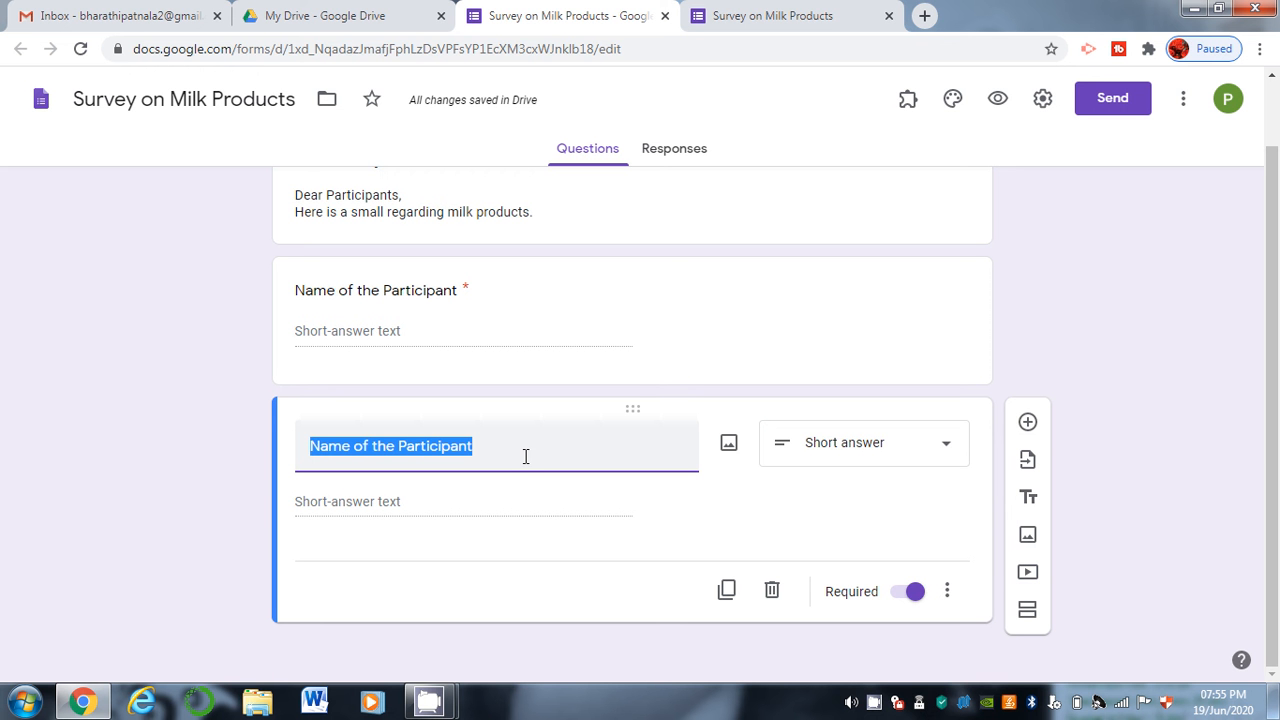
{"action": "type", "text": "What do you know about Milk Products"}
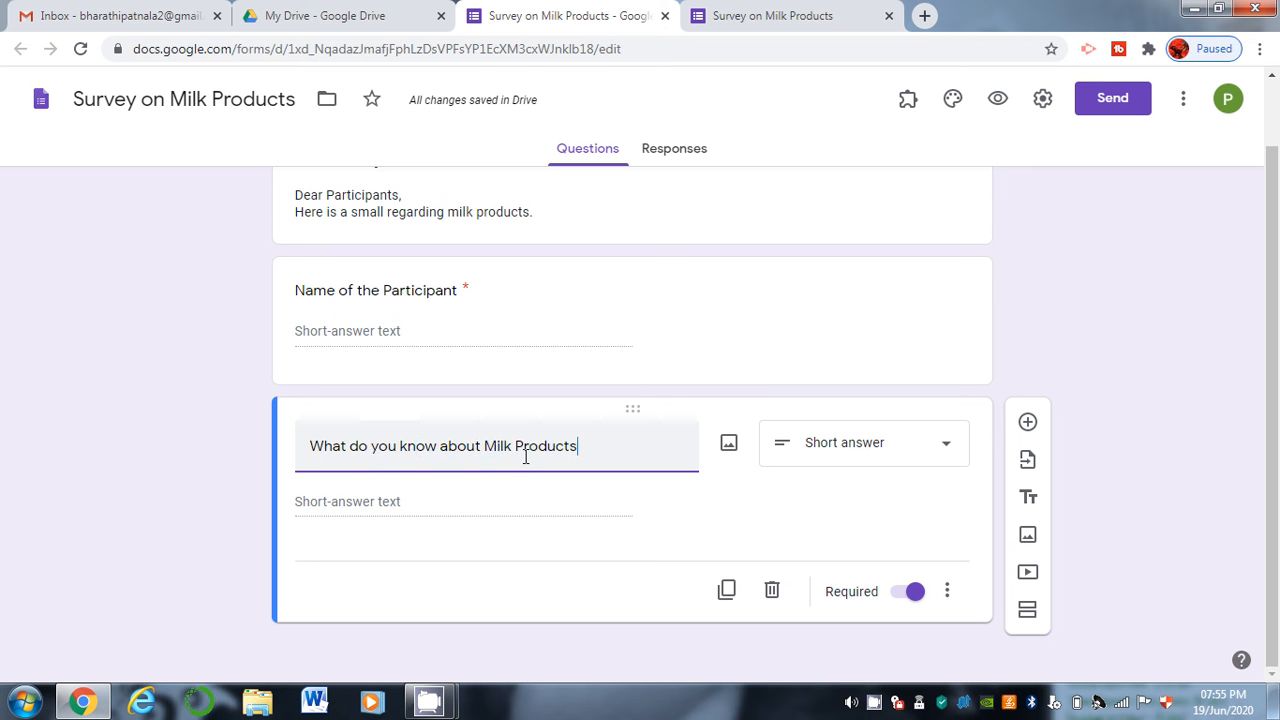
{"action": "left_click", "coordinate": [788, 462]}
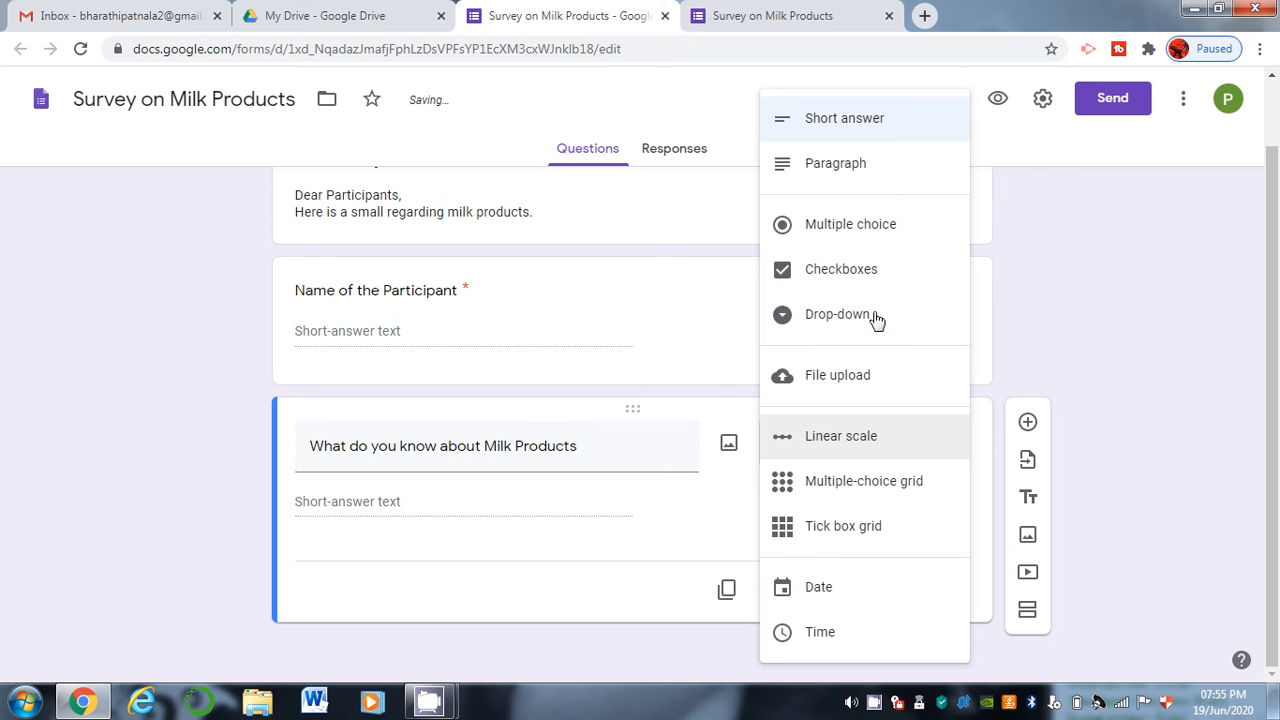
{"action": "left_click", "coordinate": [909, 187]}
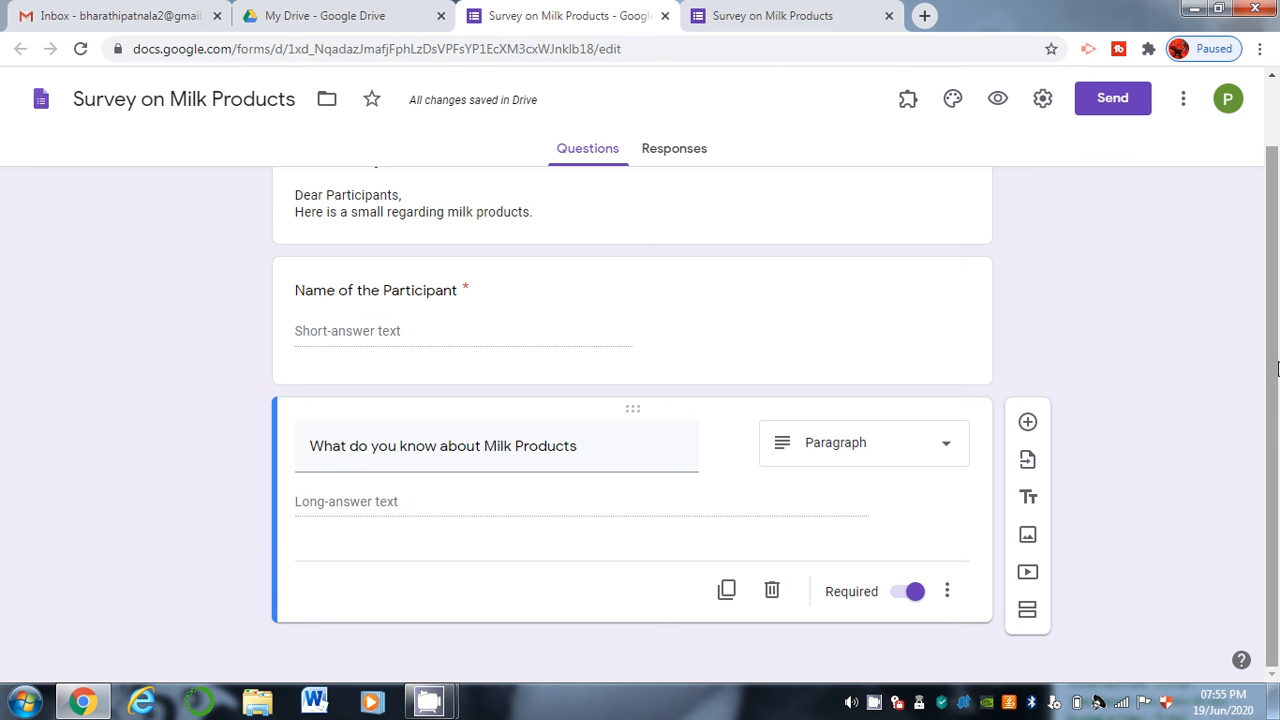
{"action": "left_click", "coordinate": [737, 590]}
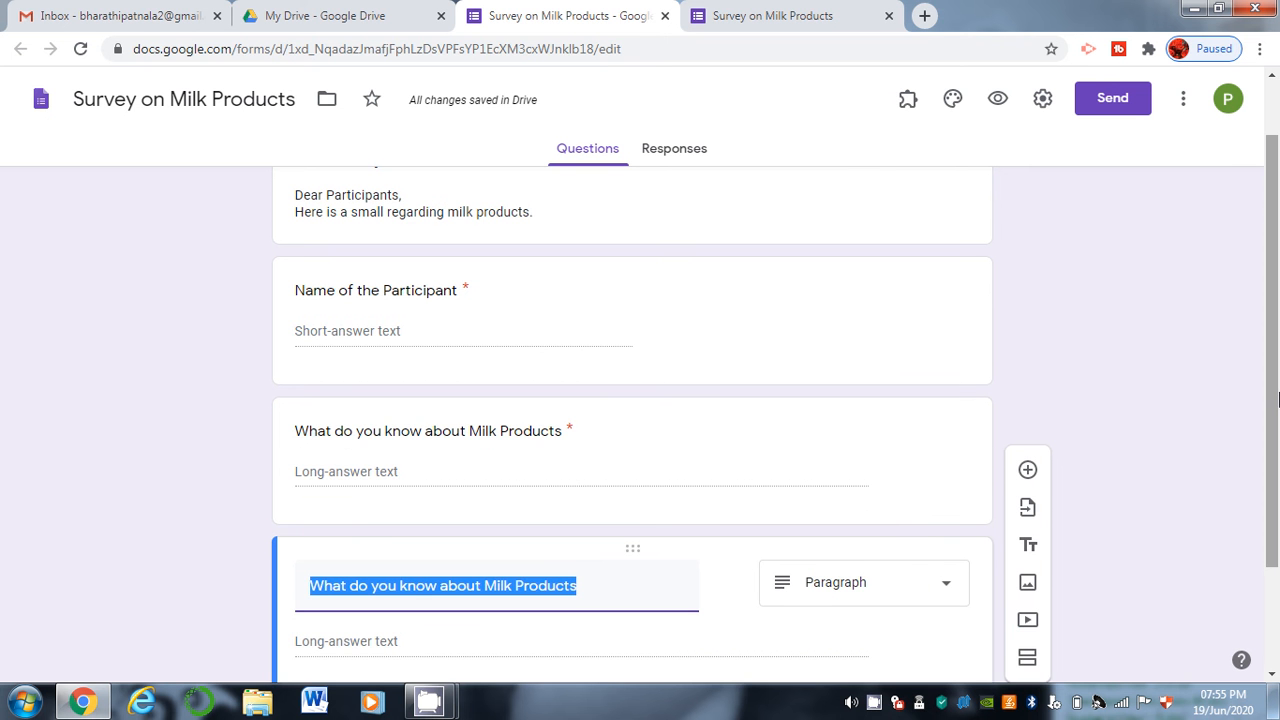
Make the copy a multiple-choice question titled 'Which dairy product you are using'.
{"action": "scroll", "coordinate": [983, 452], "scroll_direction": "down", "scroll_amount": 2}
{"action": "left_click", "coordinate": [901, 452]}
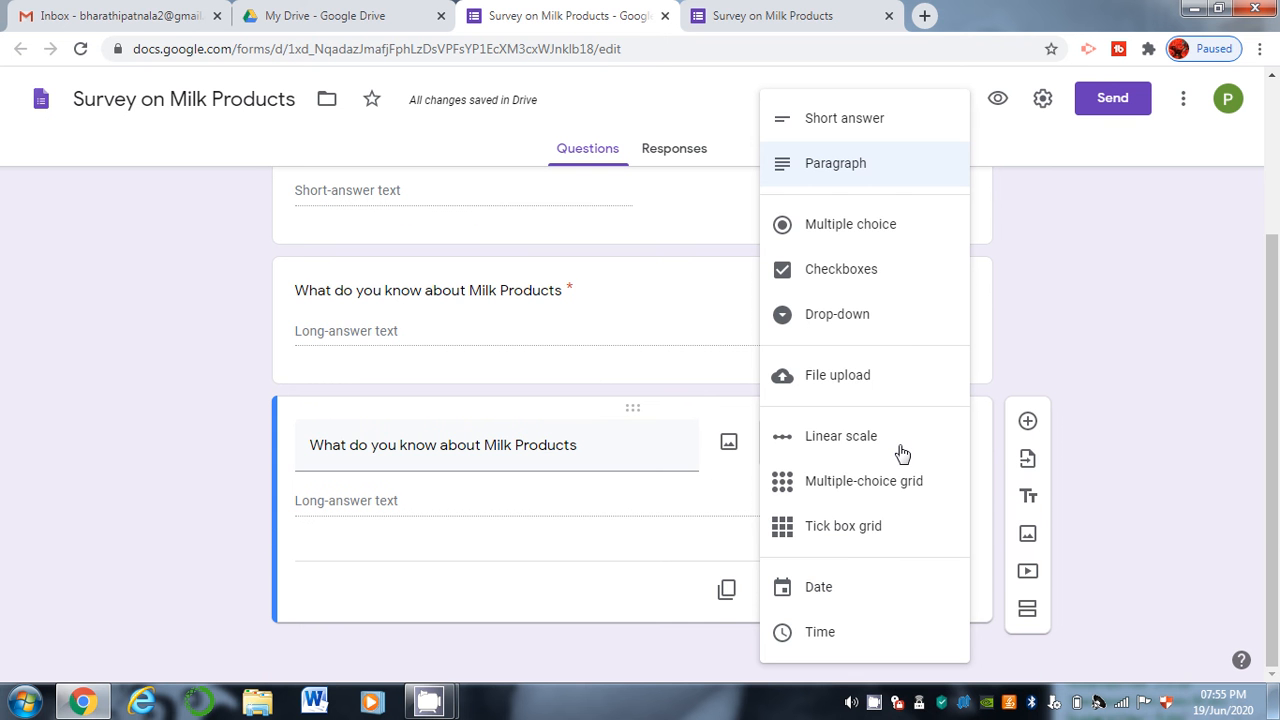
{"action": "left_click", "coordinate": [892, 240]}
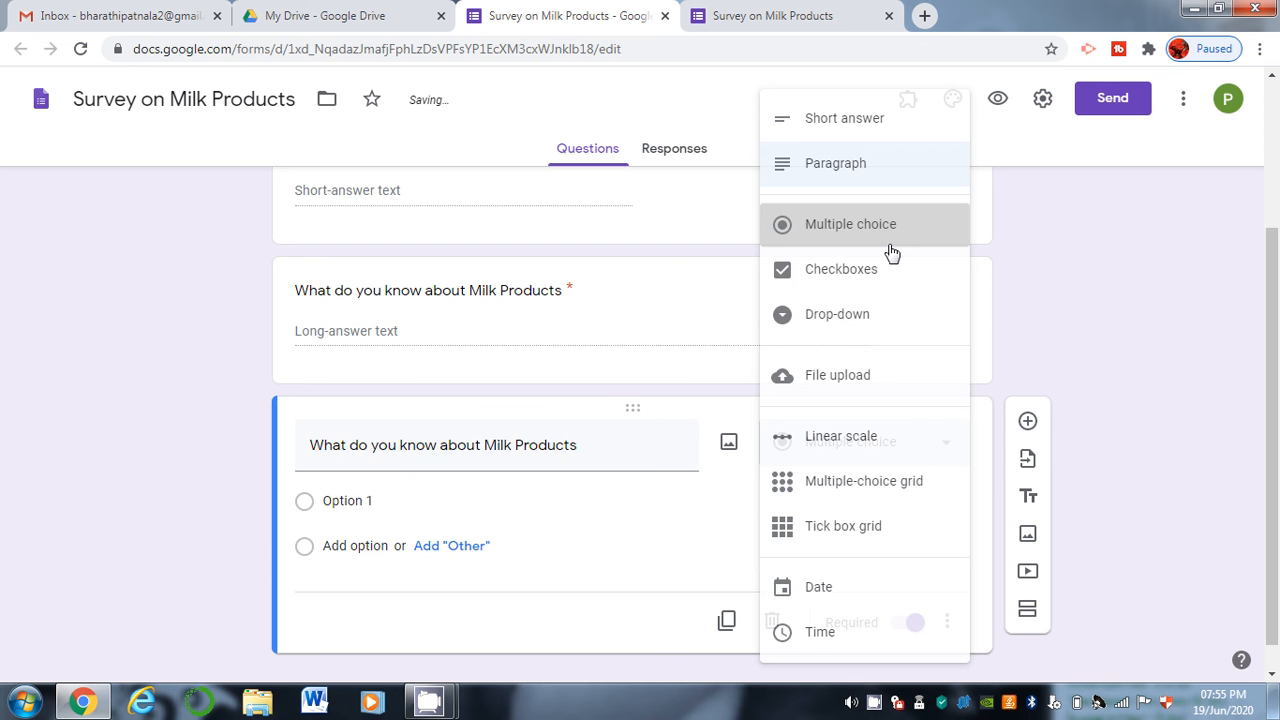
{"action": "triple_click", "coordinate": [480, 450]}
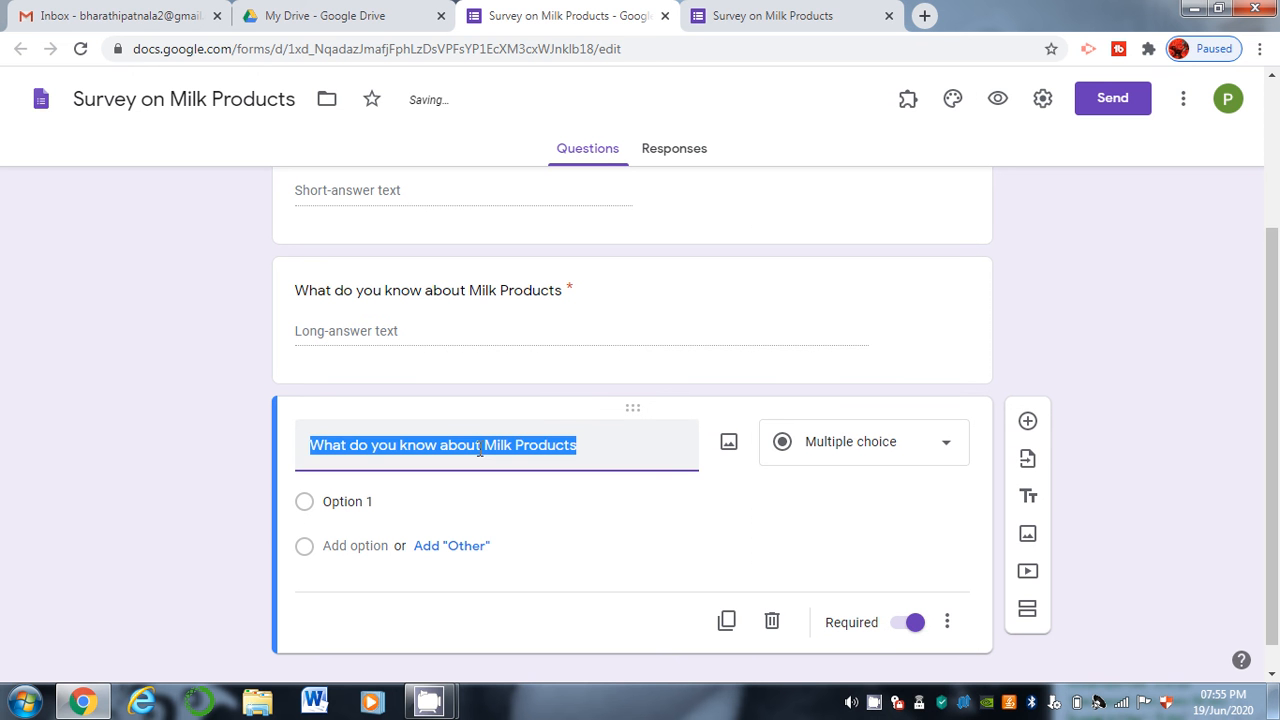
{"action": "type", "text": "Which da"}
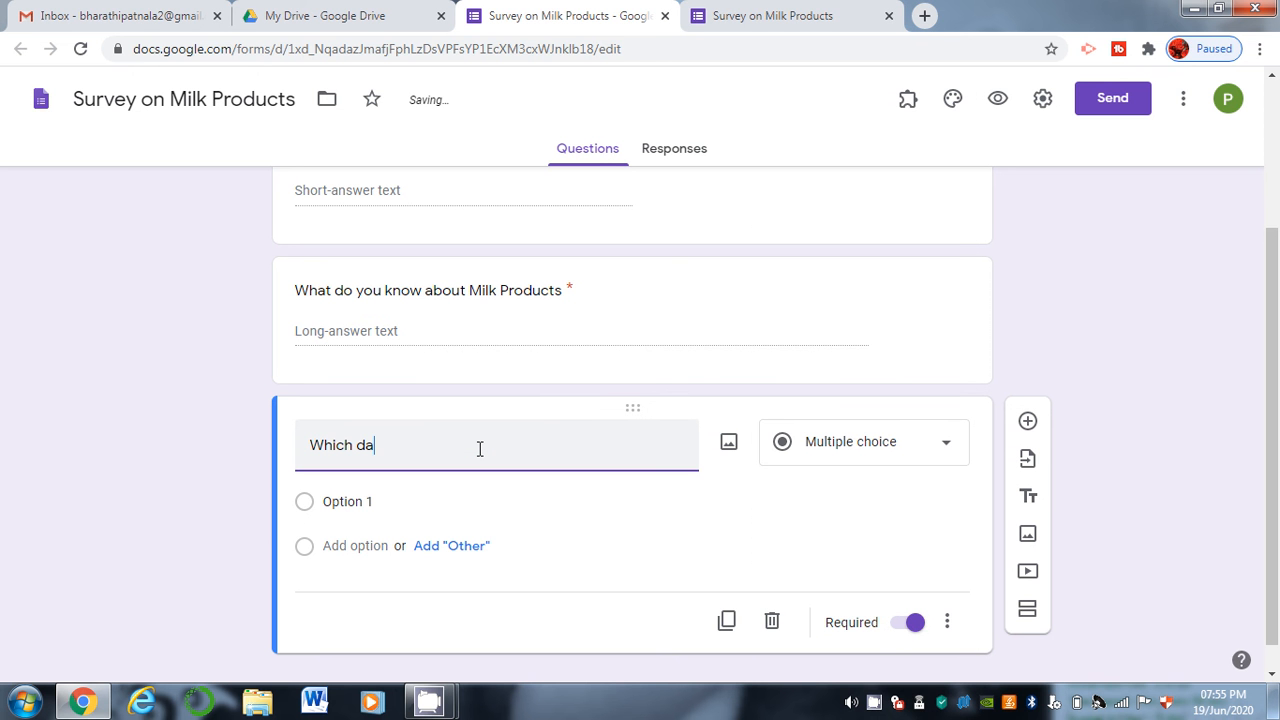
{"action": "type", "text": "iry product you are using"}
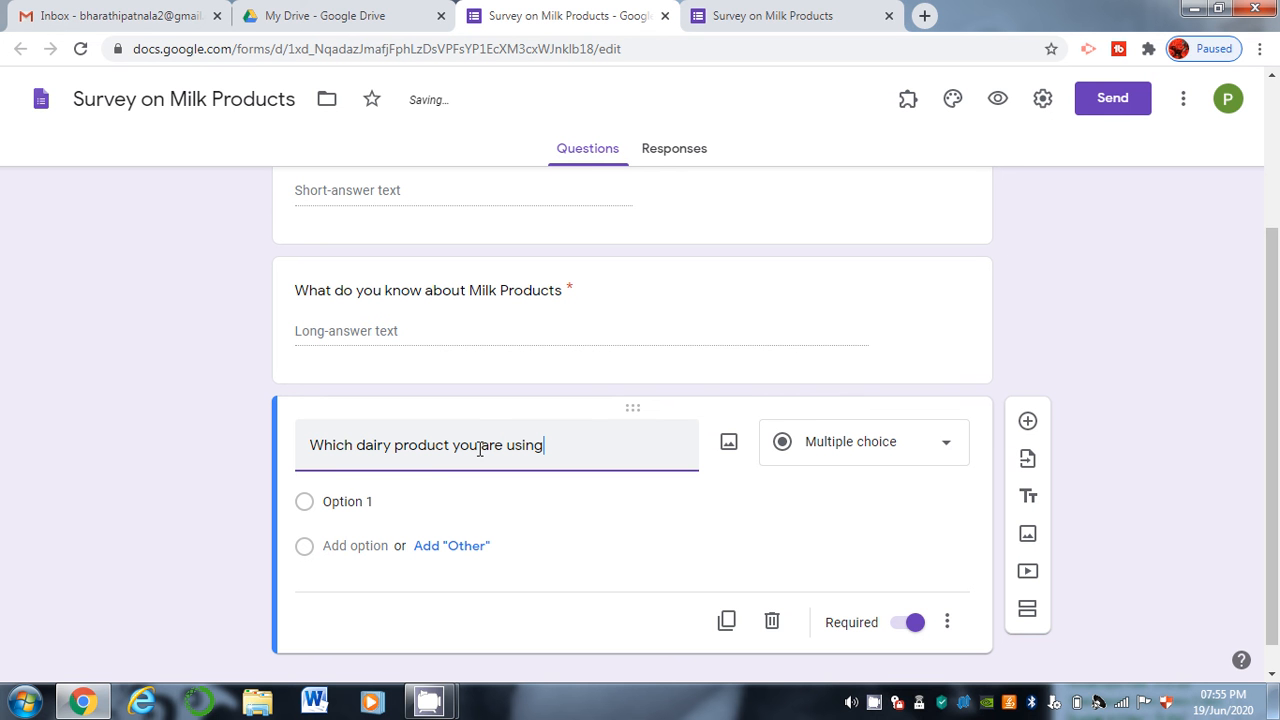
Add the answer options Vijaya, Tirumala, Sangam and Other.
{"action": "left_click", "coordinate": [384, 500]}
{"action": "type", "text": "Vijaya"}
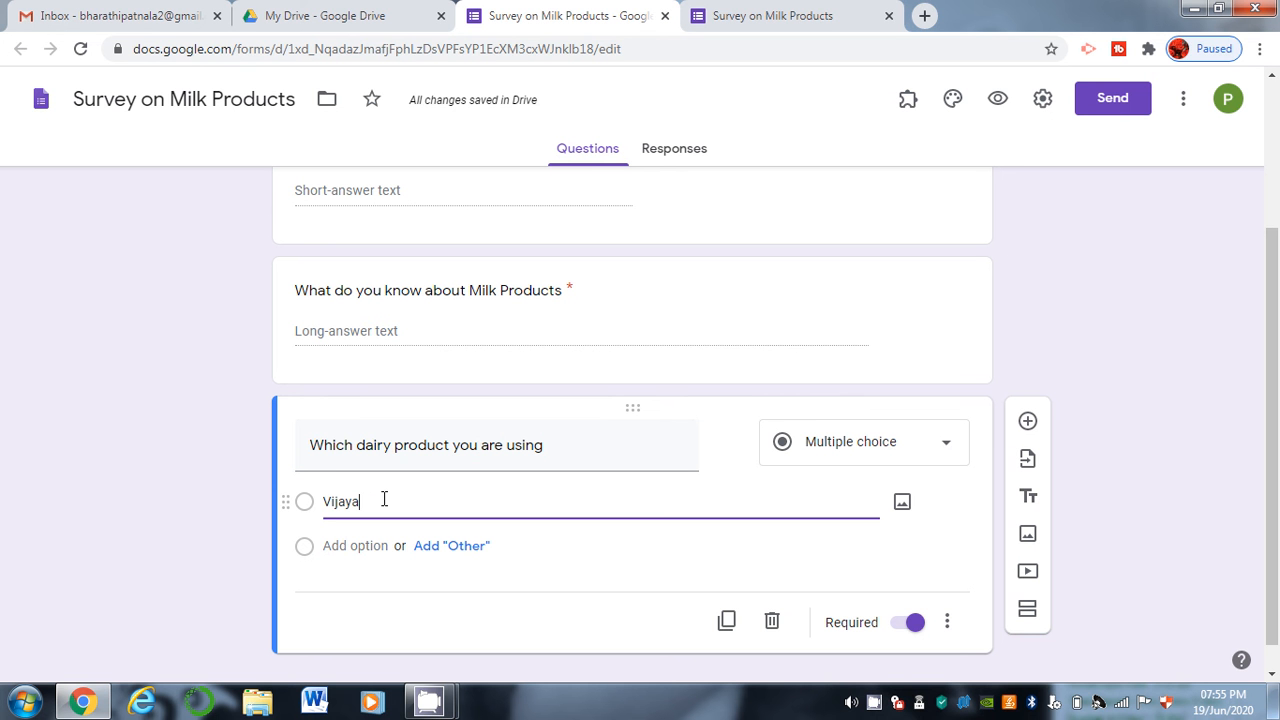
{"action": "left_click", "coordinate": [388, 546]}
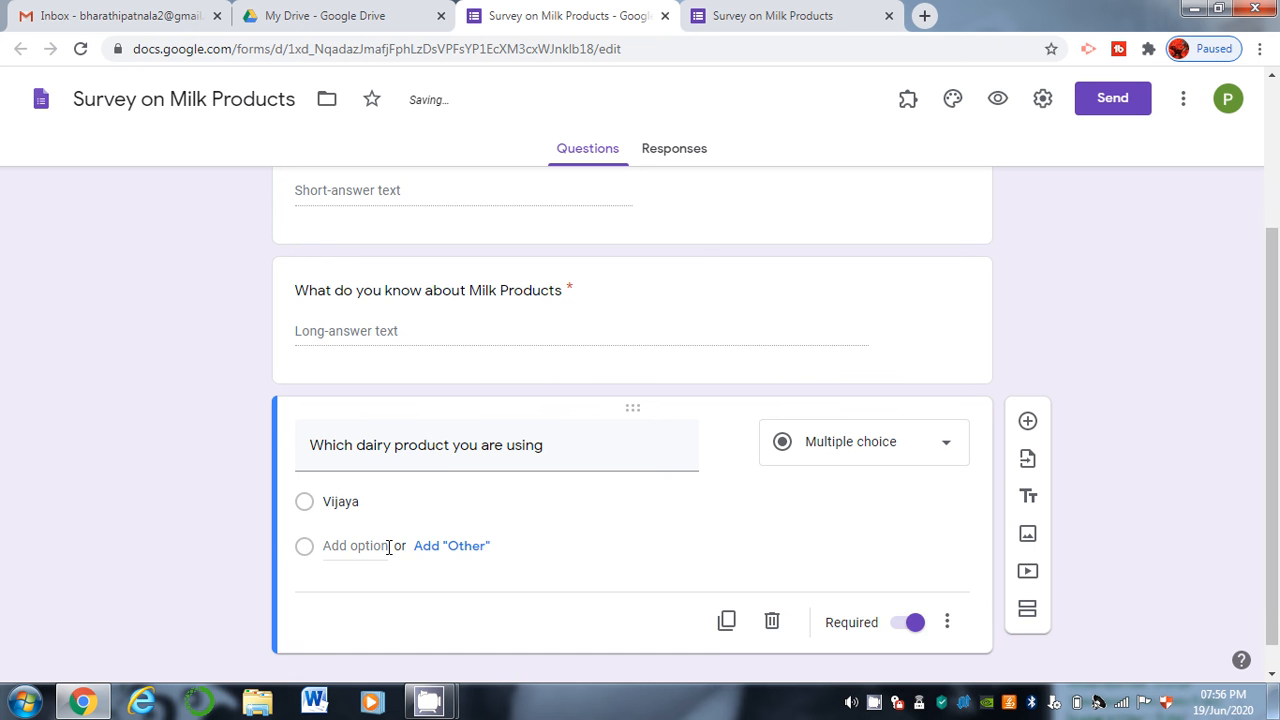
{"action": "left_click", "coordinate": [388, 546]}
{"action": "type", "text": "Tirumala"}
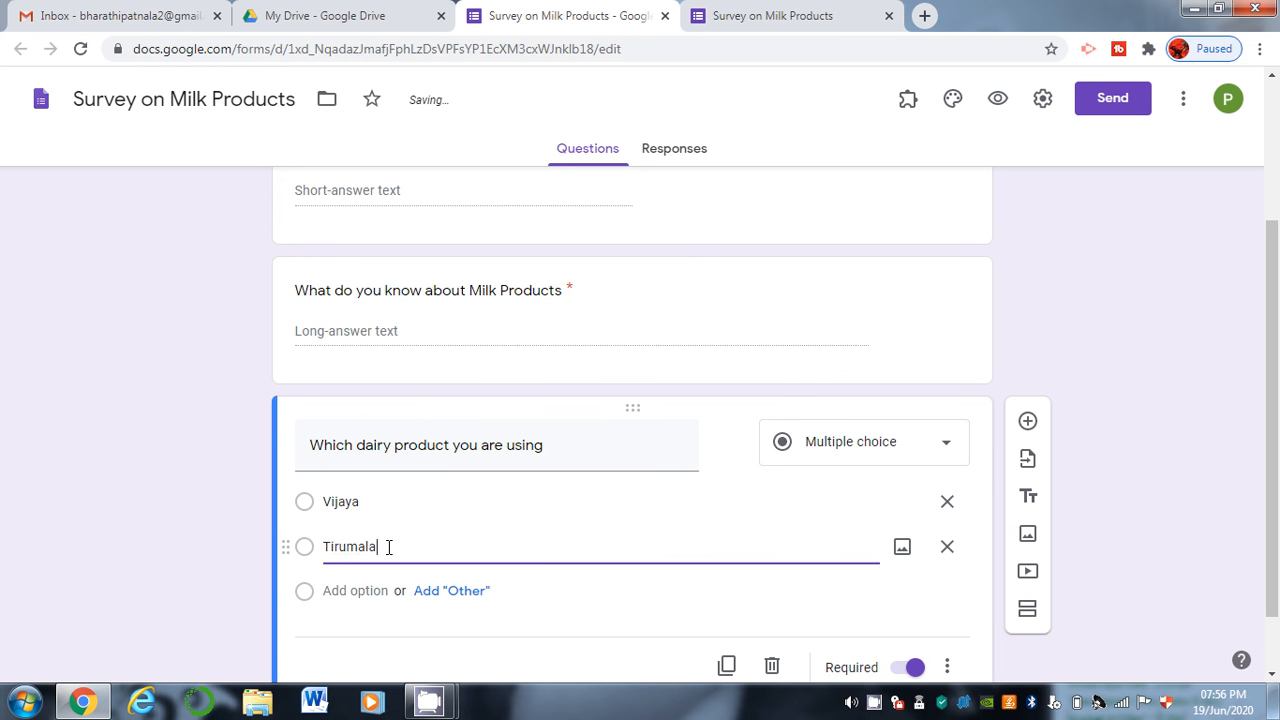
{"action": "left_click", "coordinate": [362, 592]}
{"action": "type", "text": "Sangam"}
{"action": "left_click", "coordinate": [354, 636]}
{"action": "type", "text": "Other"}
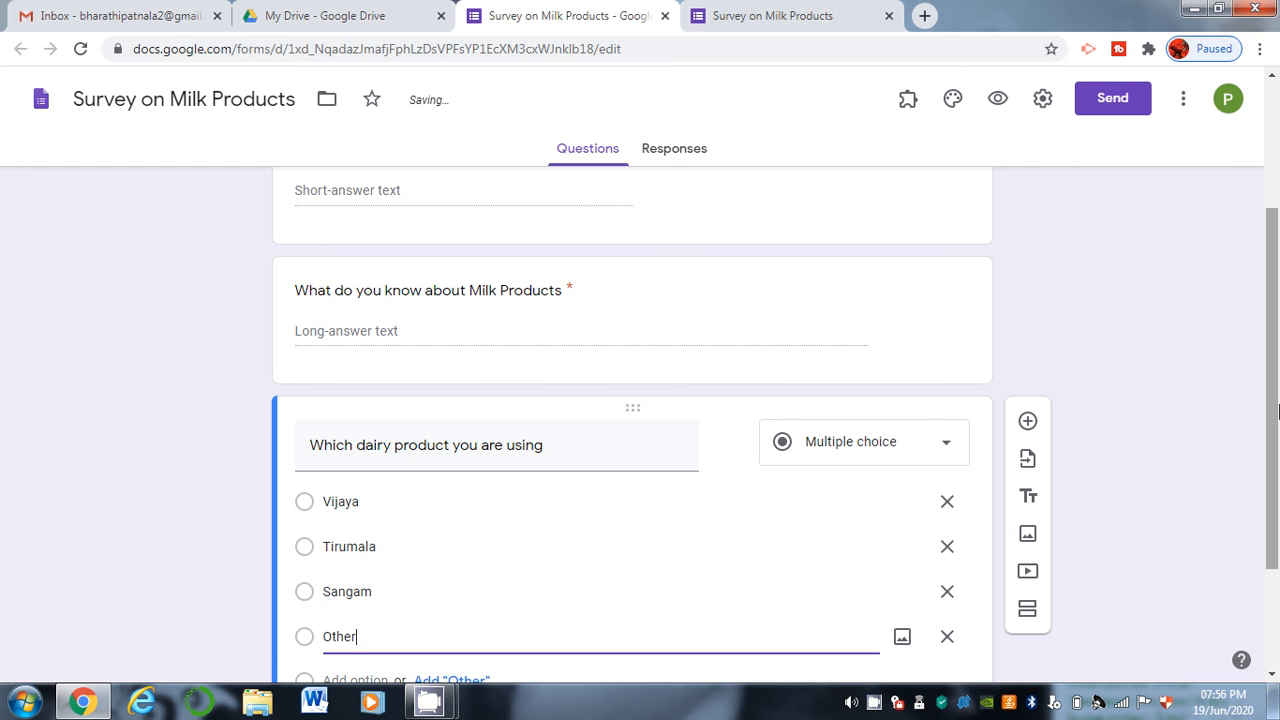
{"action": "left_click_drag", "start_coordinate": [1277, 410], "coordinate": [1273, 487]}
{"action": "right_click", "coordinate": [1273, 487]}
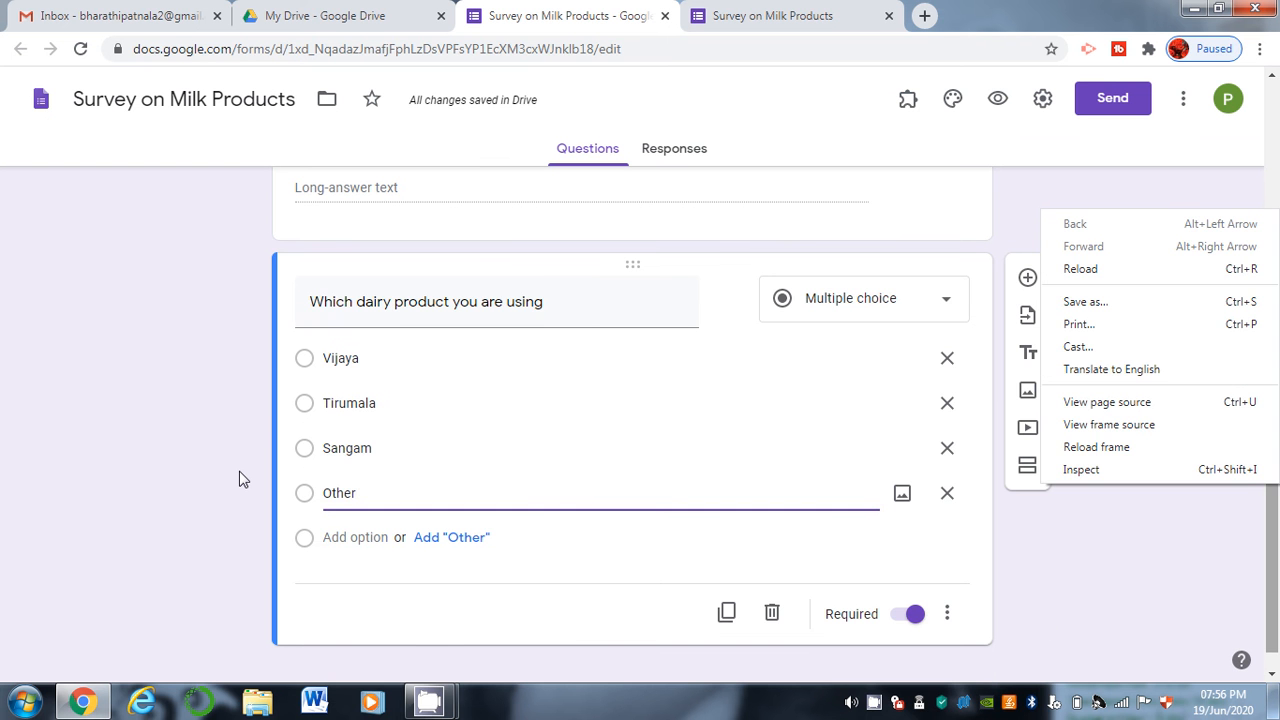
Reload the live form page so all three questions show.
{"action": "left_click", "coordinate": [762, 10]}
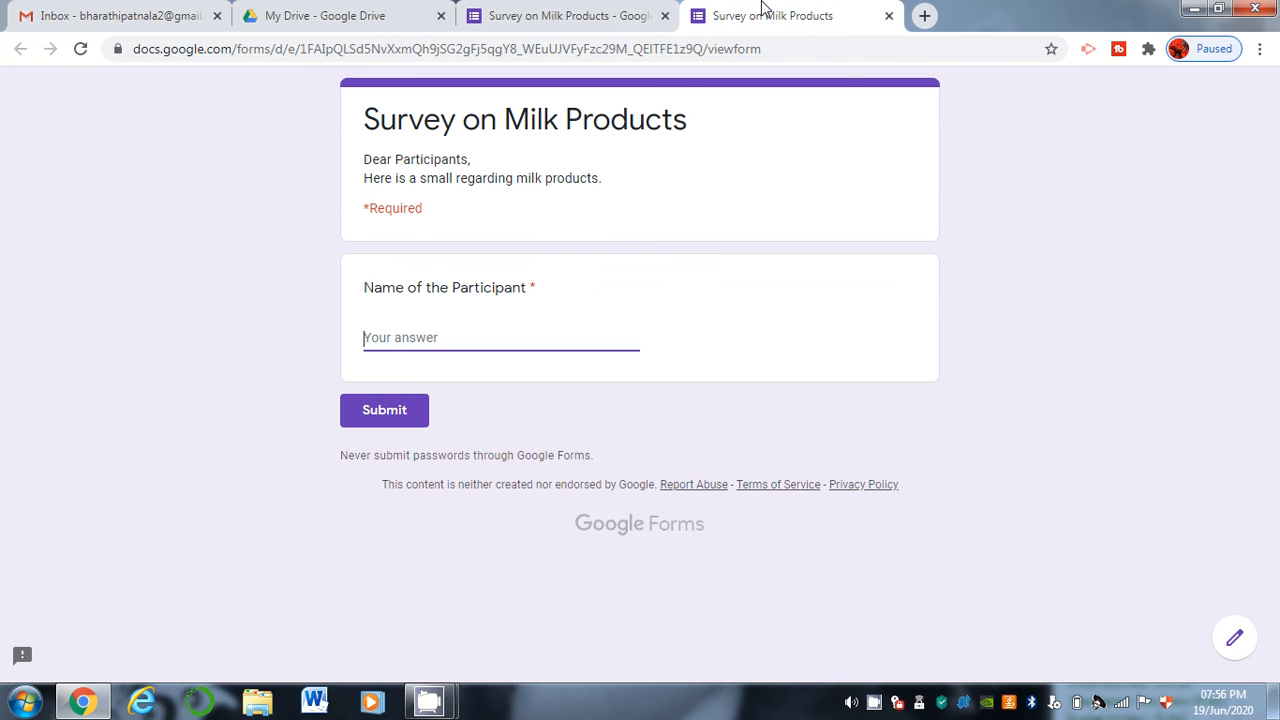
{"action": "left_click", "coordinate": [82, 49]}
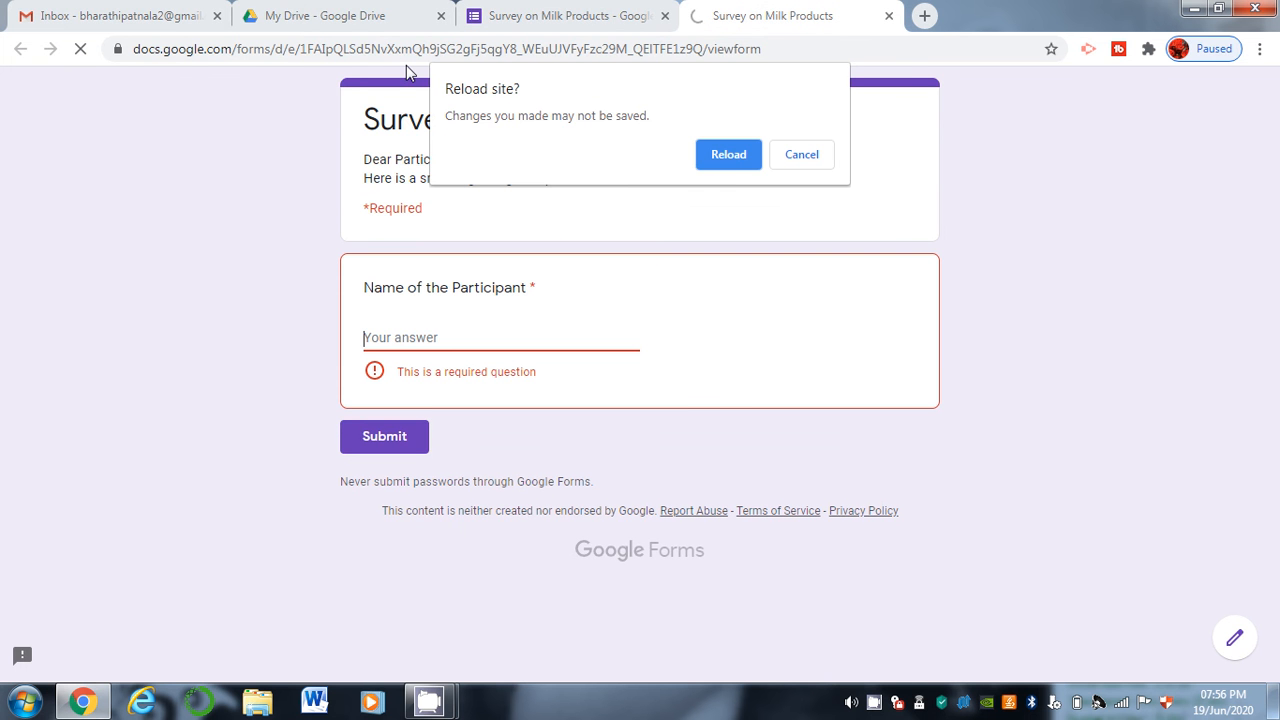
{"action": "left_click", "coordinate": [728, 155]}
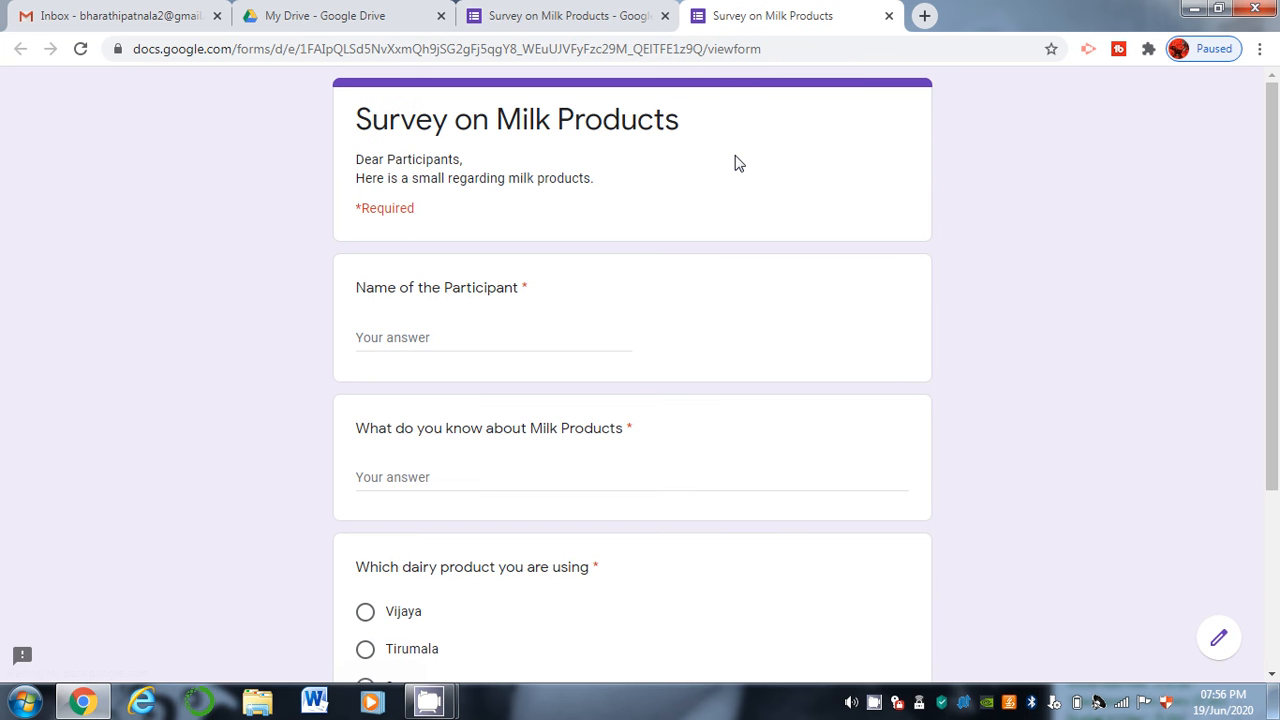
{"action": "left_click_drag", "start_coordinate": [1277, 183], "coordinate": [1277, 317]}
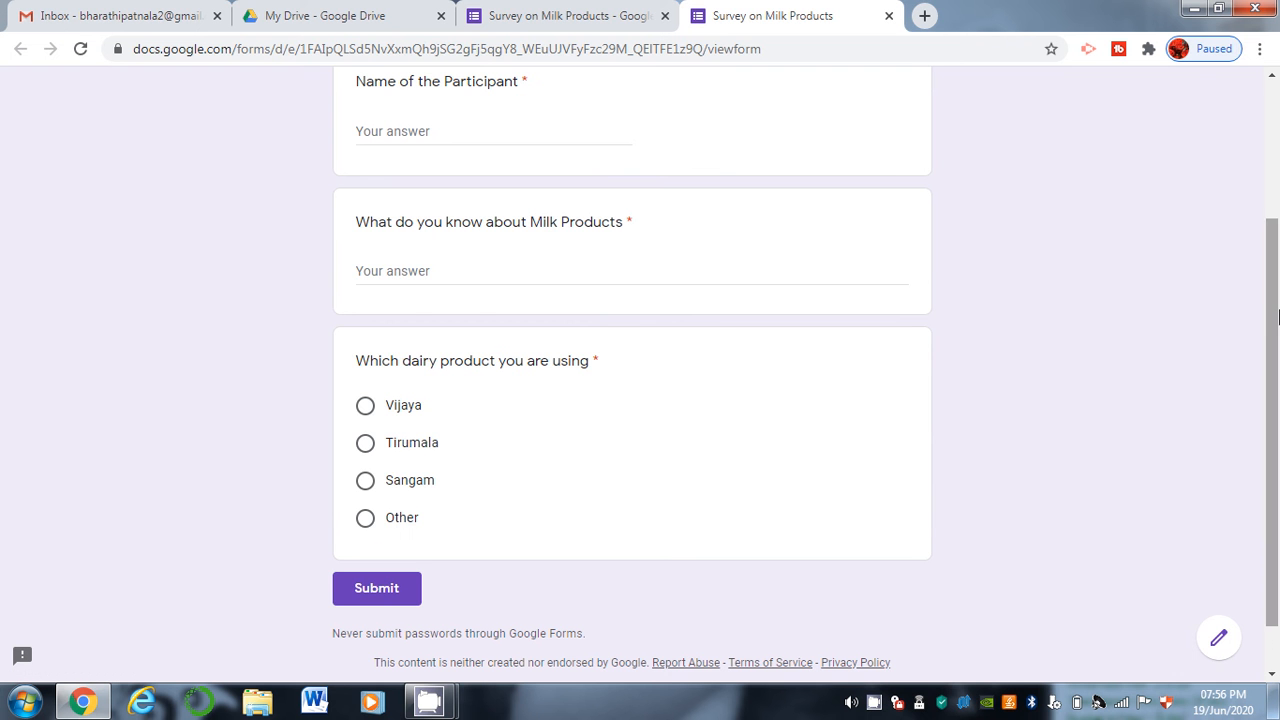
Test the dairy question's radio buttons, ending with Vijaya selected.
{"action": "left_click", "coordinate": [395, 453]}
{"action": "key", "text": "Up"}
{"action": "left_click", "coordinate": [365, 485]}
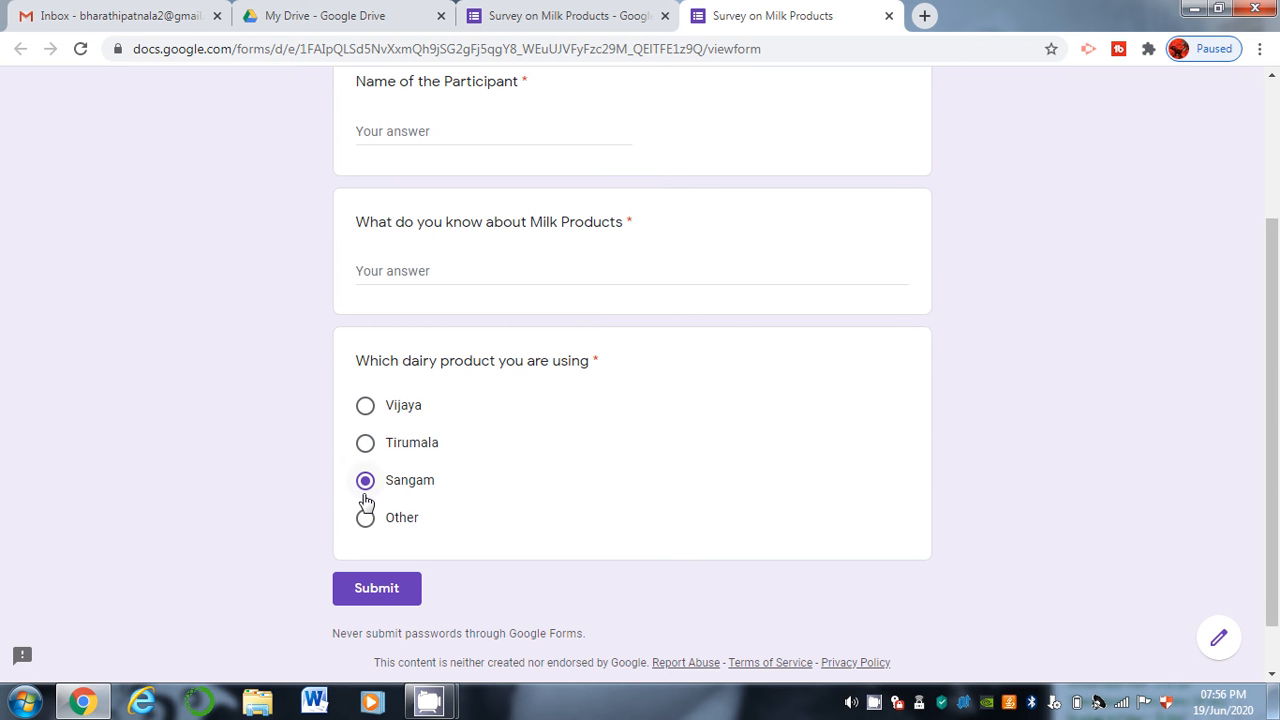
{"action": "left_click", "coordinate": [366, 520]}
{"action": "left_click", "coordinate": [366, 420]}
Duplicate the dairy question and make the copy a Checkboxes question.
{"action": "left_click", "coordinate": [517, 12]}
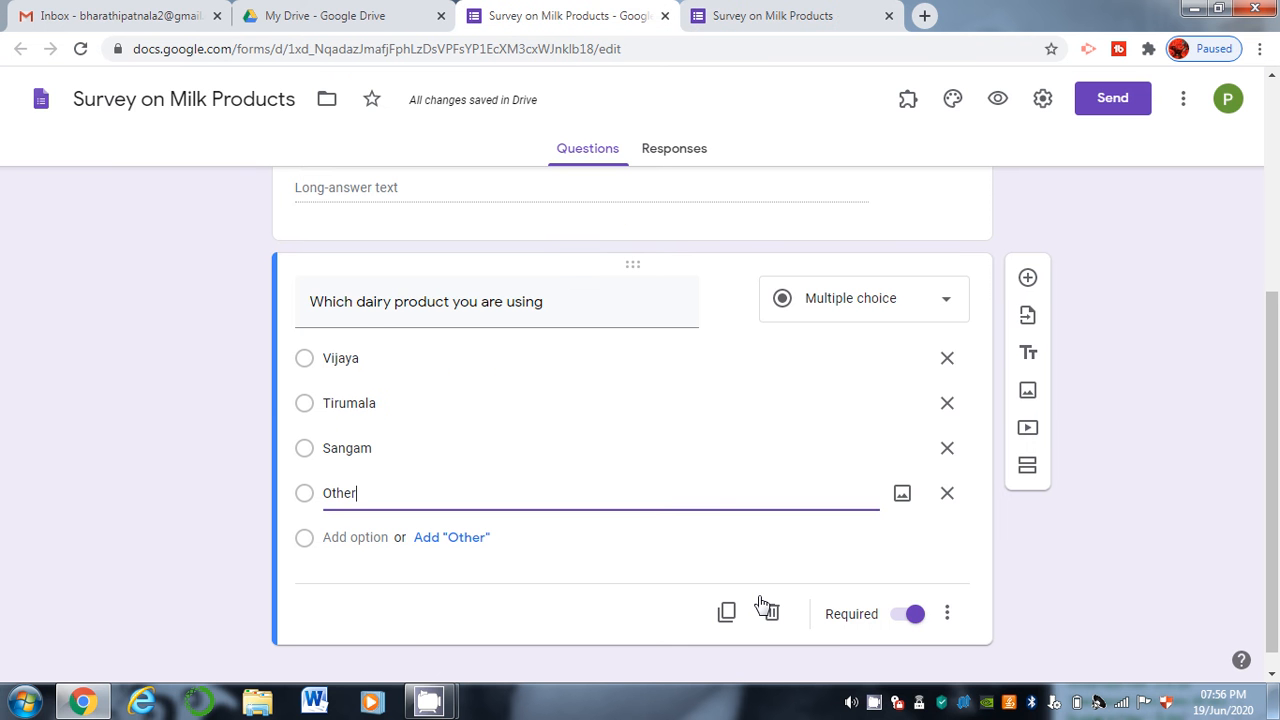
{"action": "left_click", "coordinate": [727, 613]}
{"action": "left_click", "coordinate": [727, 613]}
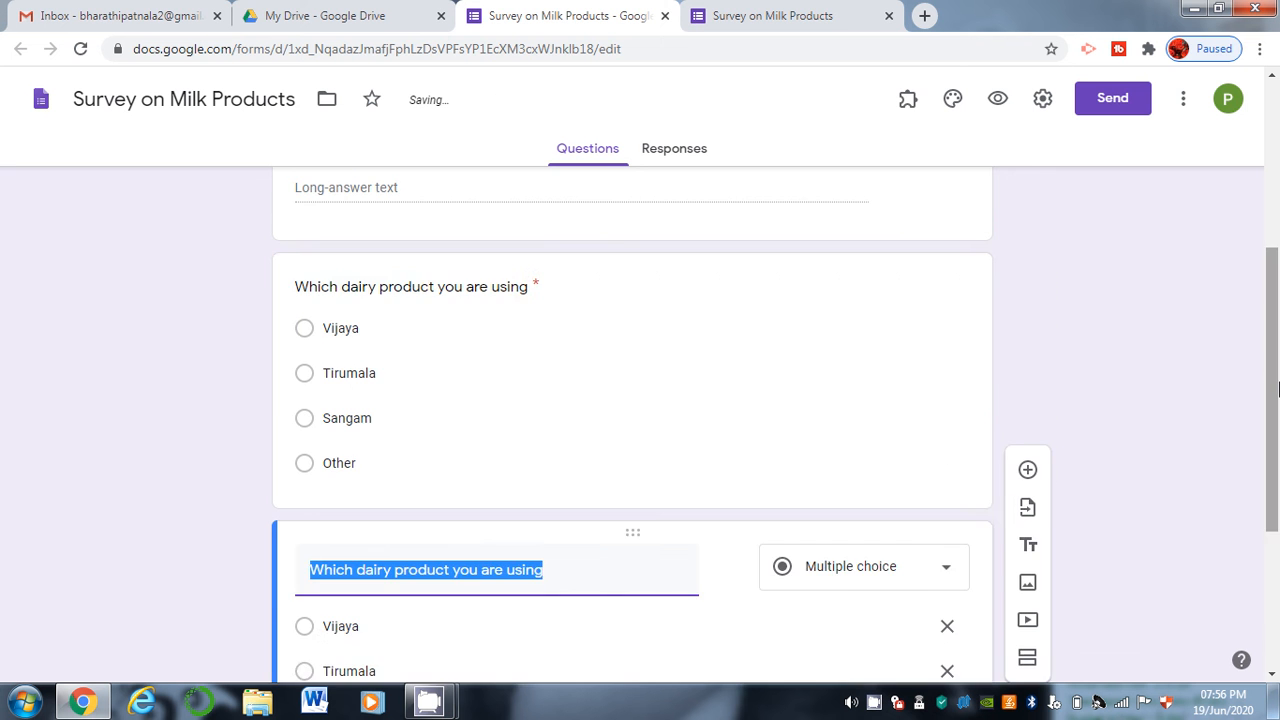
{"action": "left_click", "coordinate": [866, 282]}
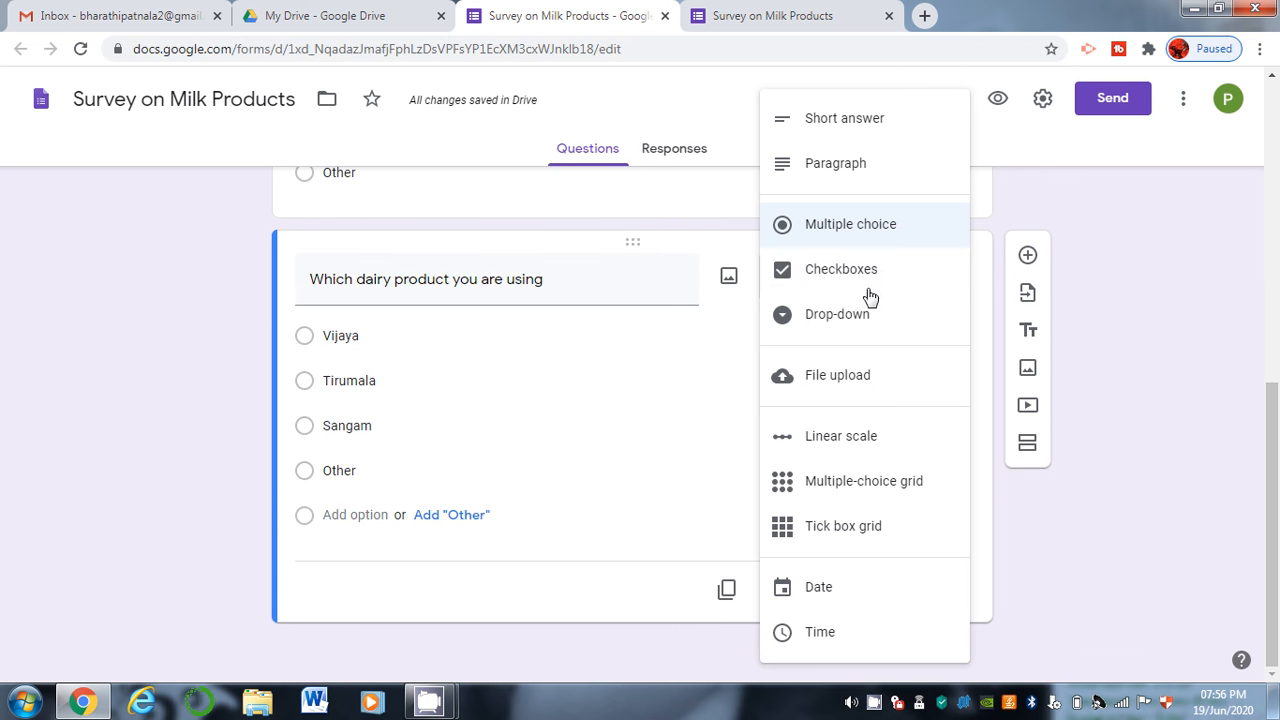
{"action": "left_click", "coordinate": [873, 283]}
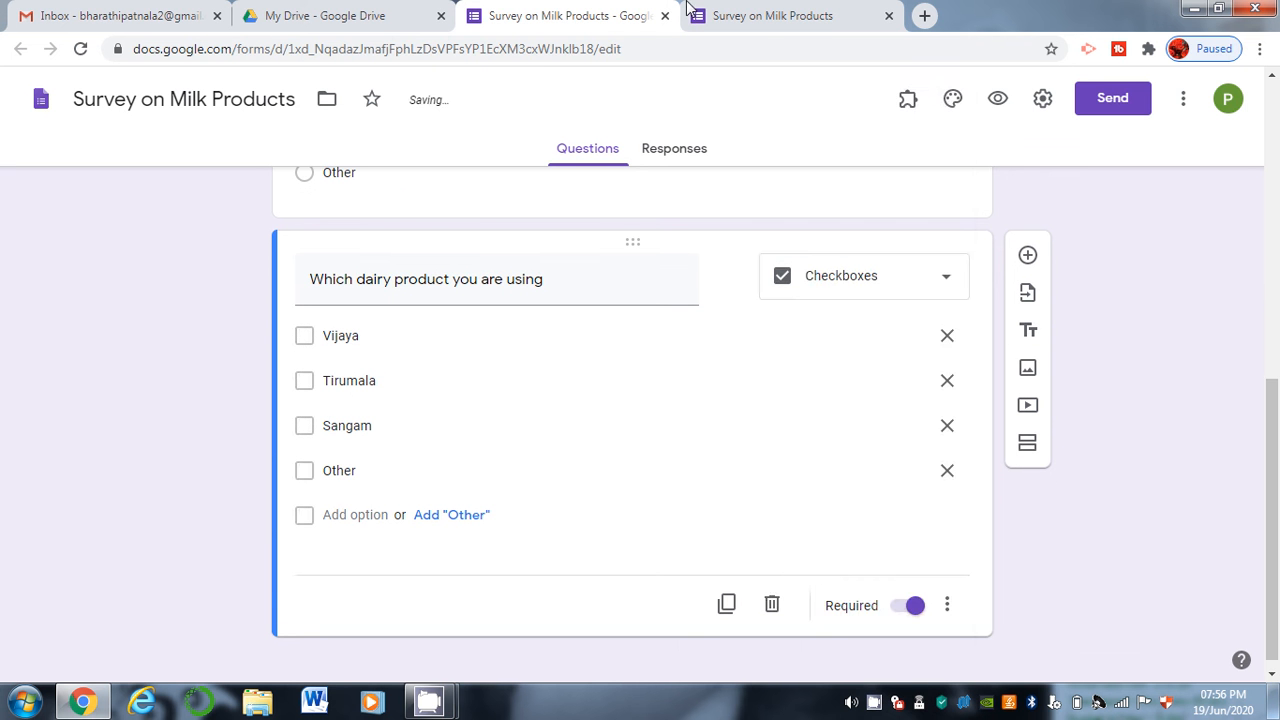
Reload the live form and tick both Tirumala and Vijaya in the checkbox question.
{"action": "left_click", "coordinate": [690, 12]}
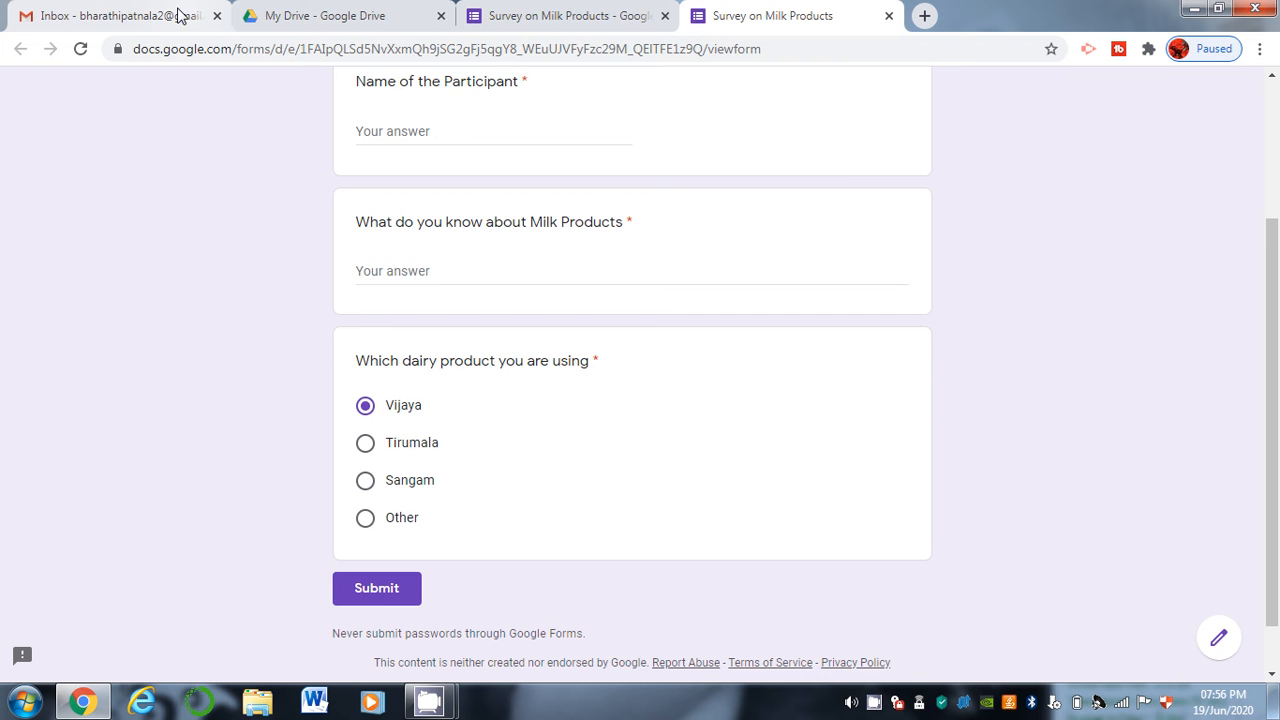
{"action": "left_click", "coordinate": [81, 49]}
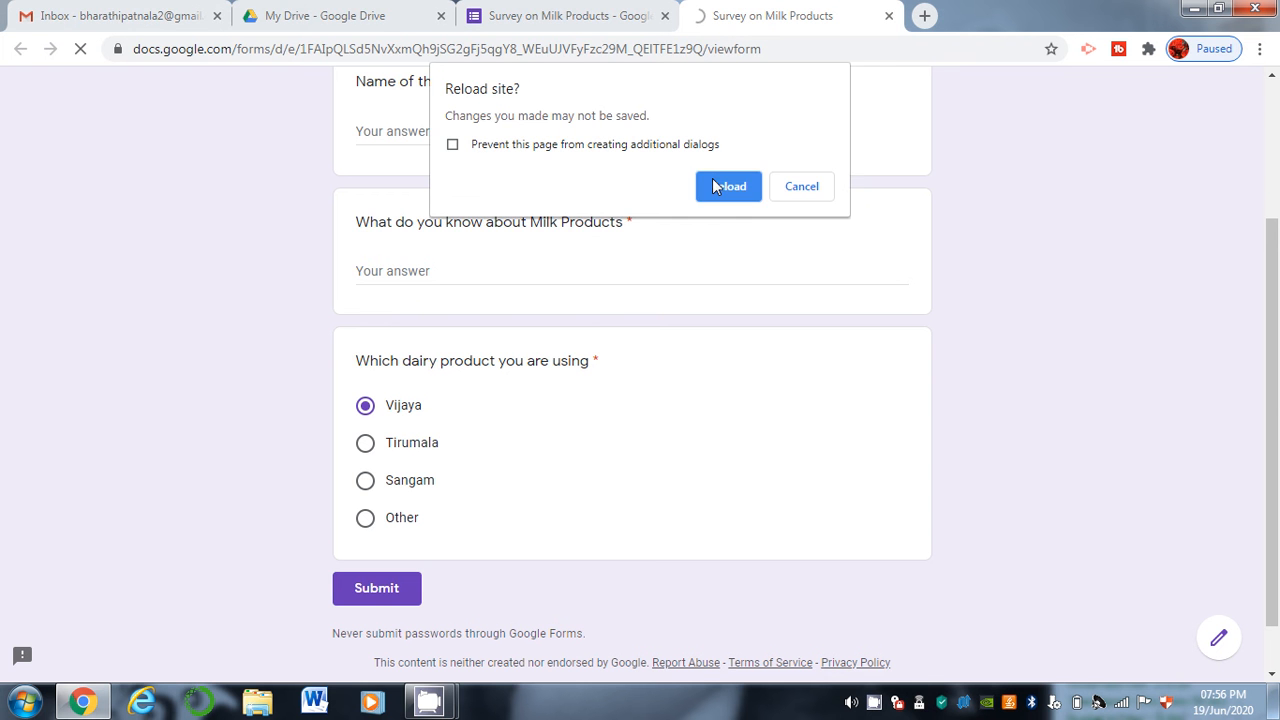
{"action": "left_click", "coordinate": [727, 186]}
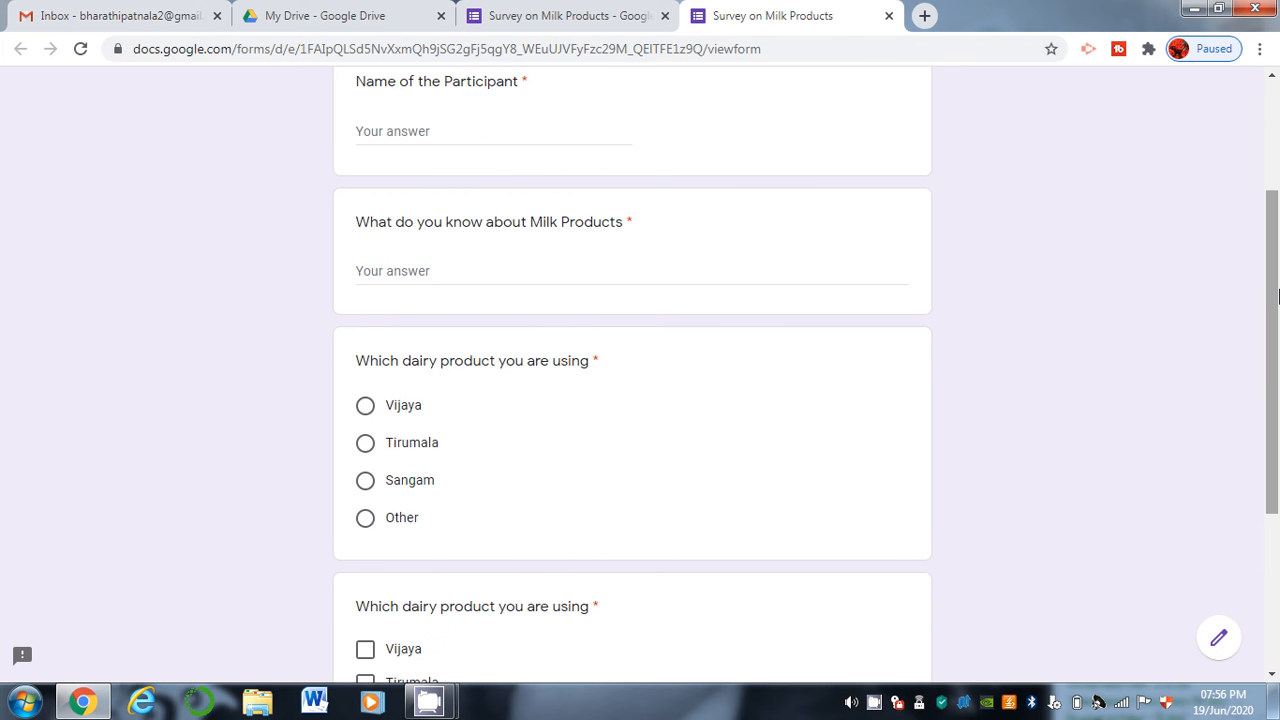
{"action": "right_click", "coordinate": [1278, 426]}
{"action": "left_click_drag", "start_coordinate": [1276, 430], "coordinate": [1273, 613]}
{"action": "right_click", "coordinate": [1273, 613]}
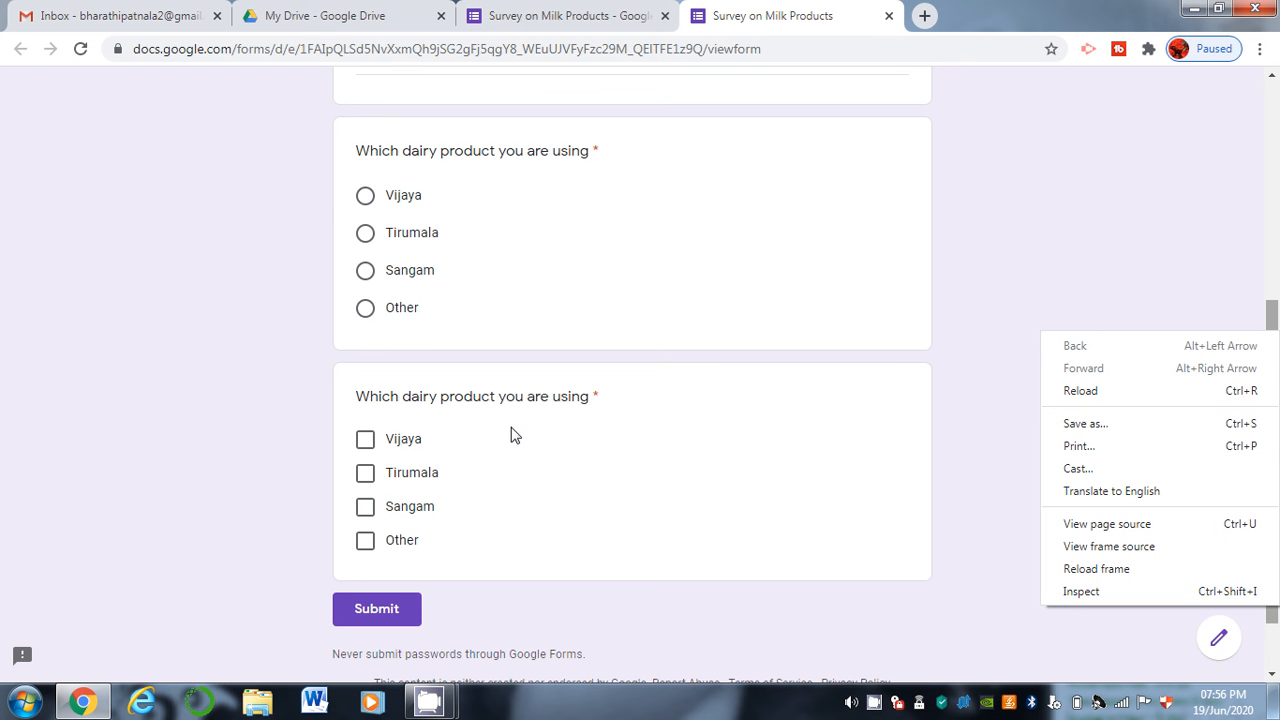
{"action": "left_click", "coordinate": [365, 455]}
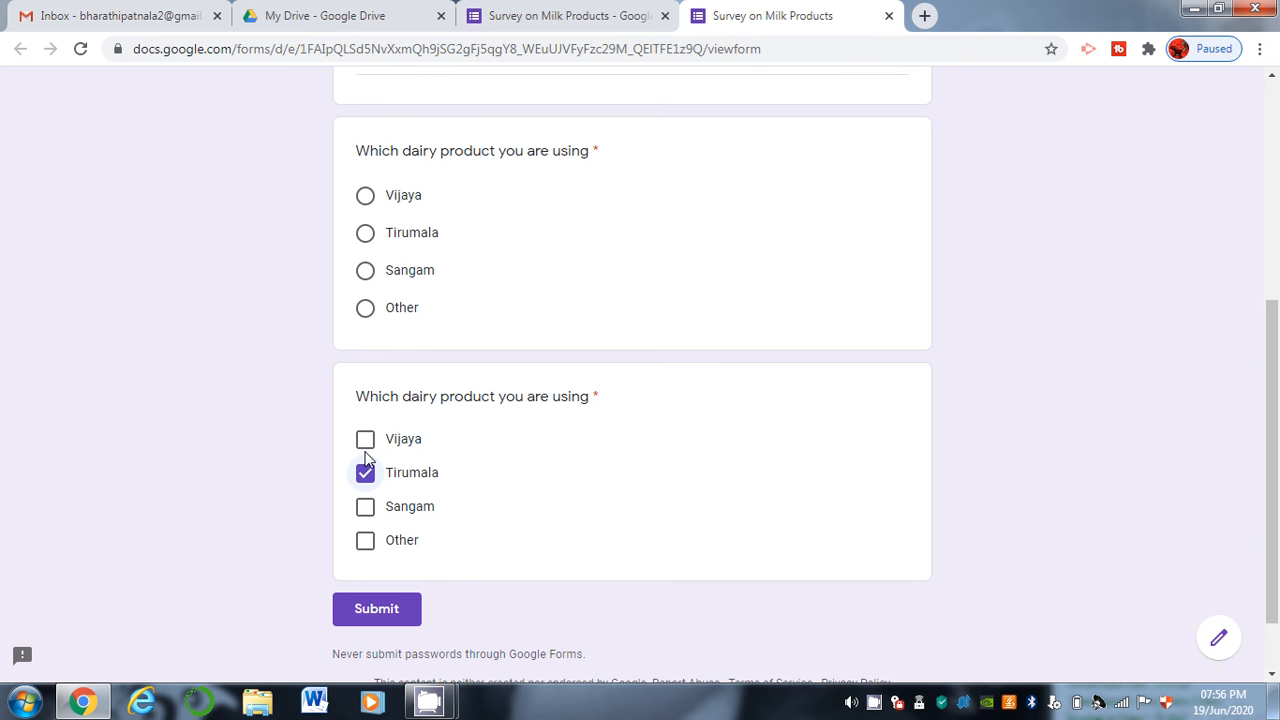
{"action": "left_click", "coordinate": [365, 442]}
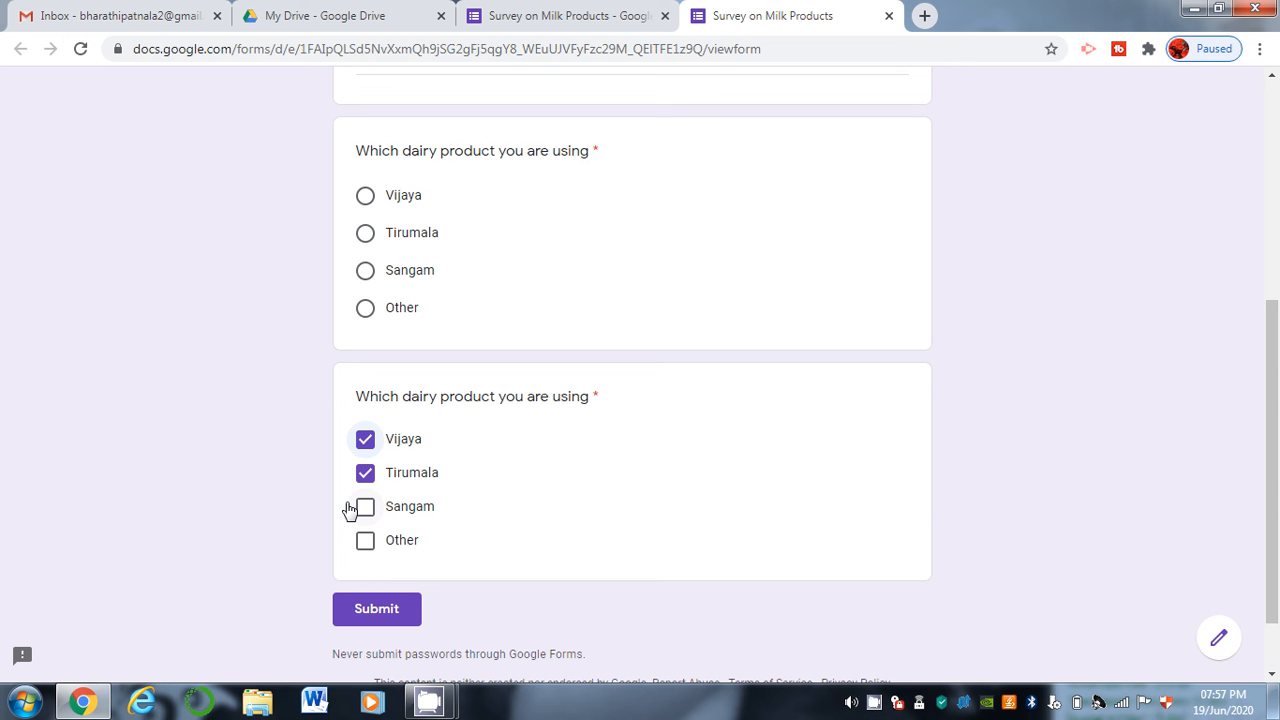
{"action": "left_click", "coordinate": [632, 8]}
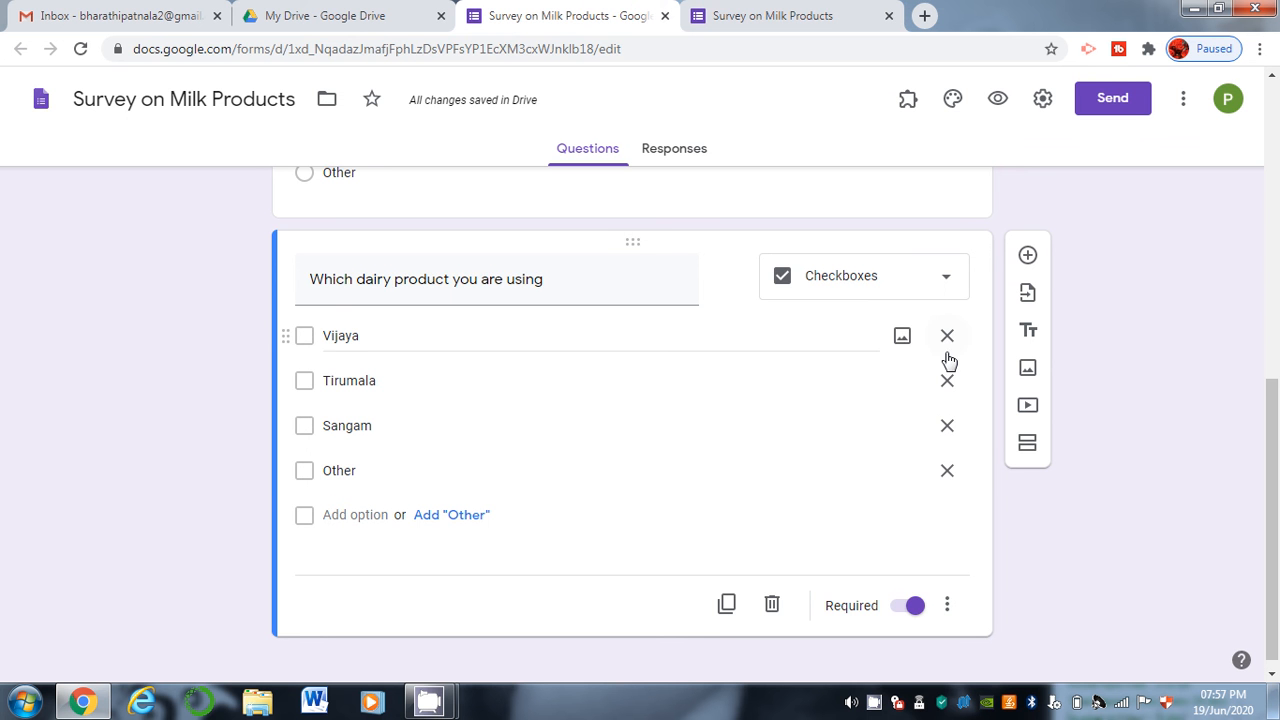
{"action": "left_click", "coordinate": [722, 612]}
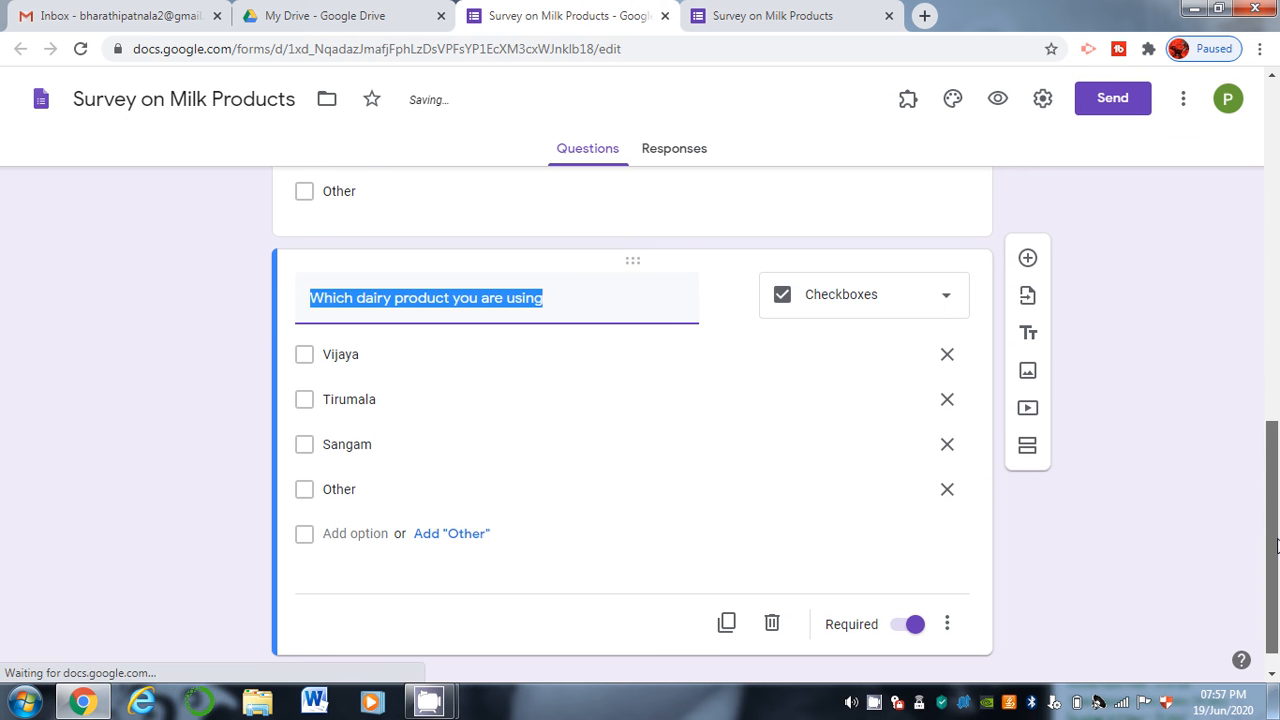
{"action": "left_click", "coordinate": [853, 300]}
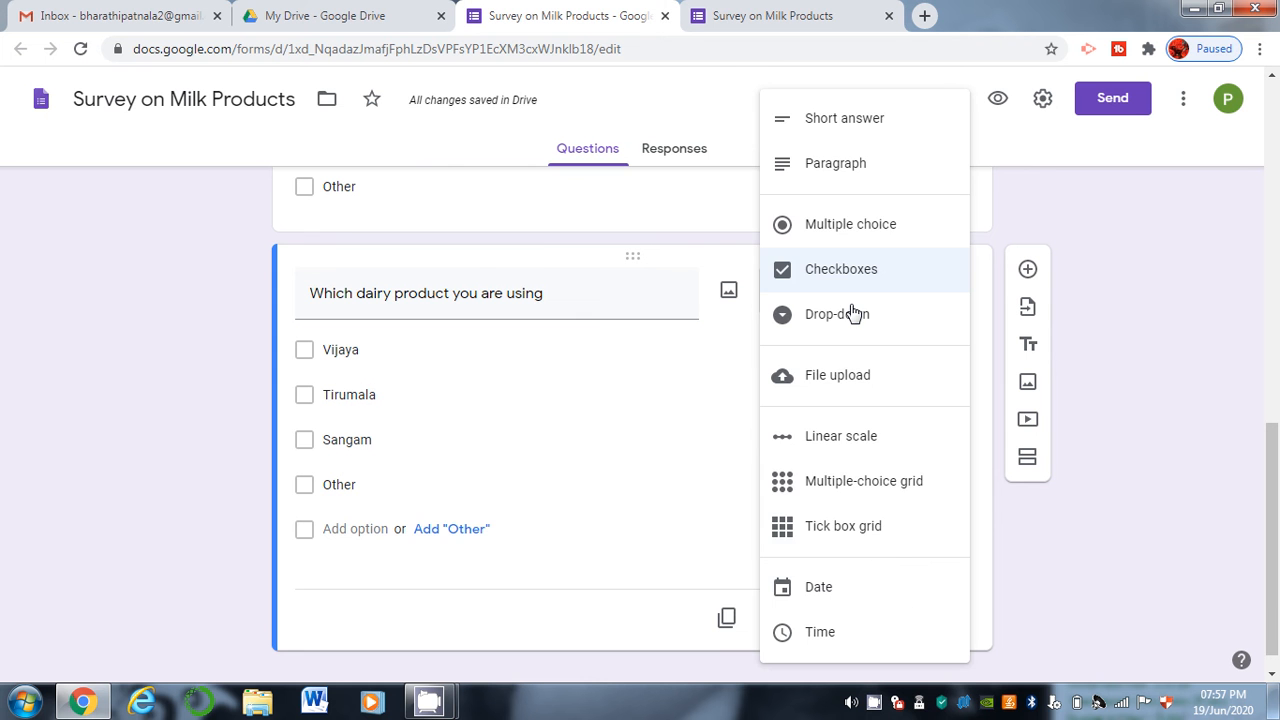
{"action": "left_click", "coordinate": [853, 318]}
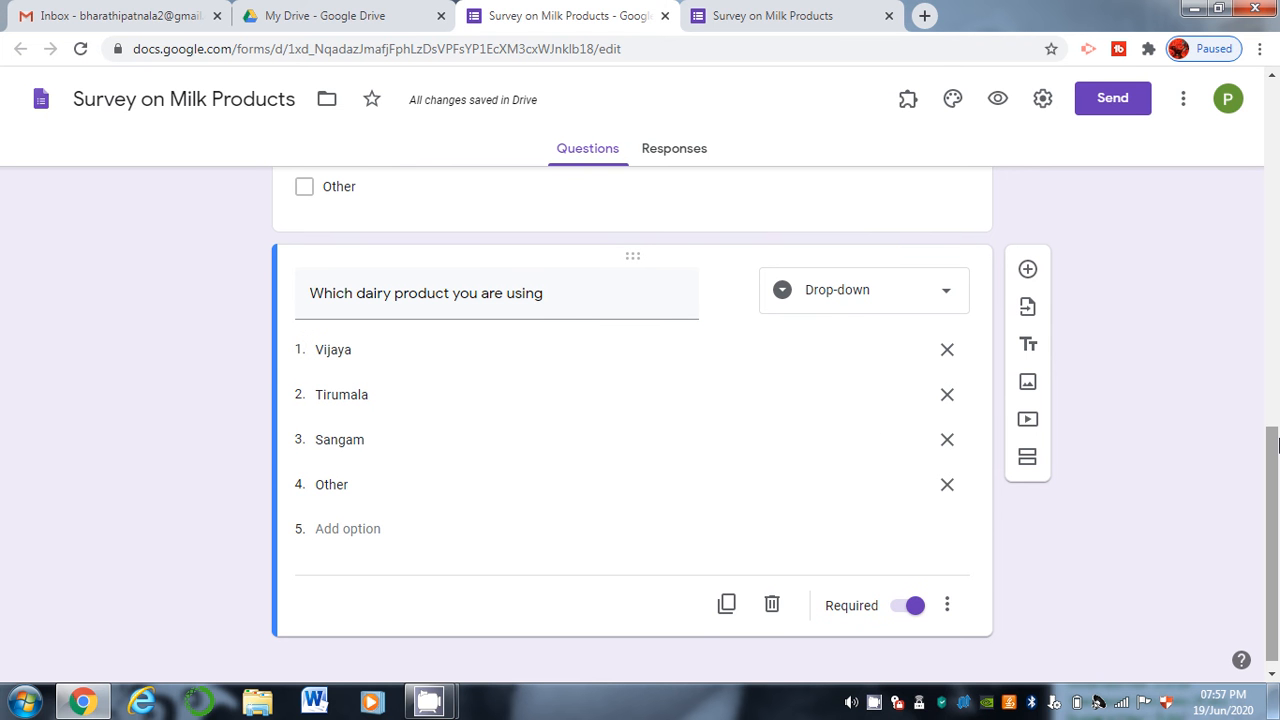
{"action": "left_click_drag", "start_coordinate": [1275, 445], "coordinate": [1275, 512]}
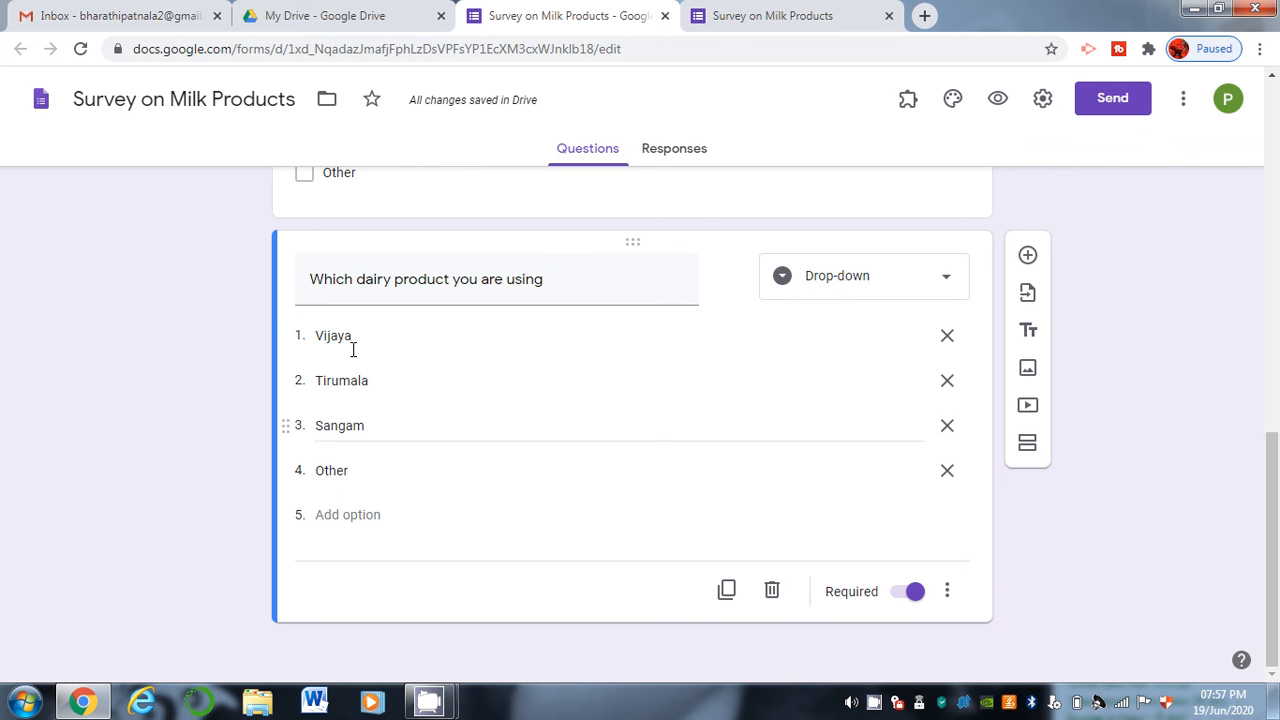
{"action": "left_click", "coordinate": [760, 12]}
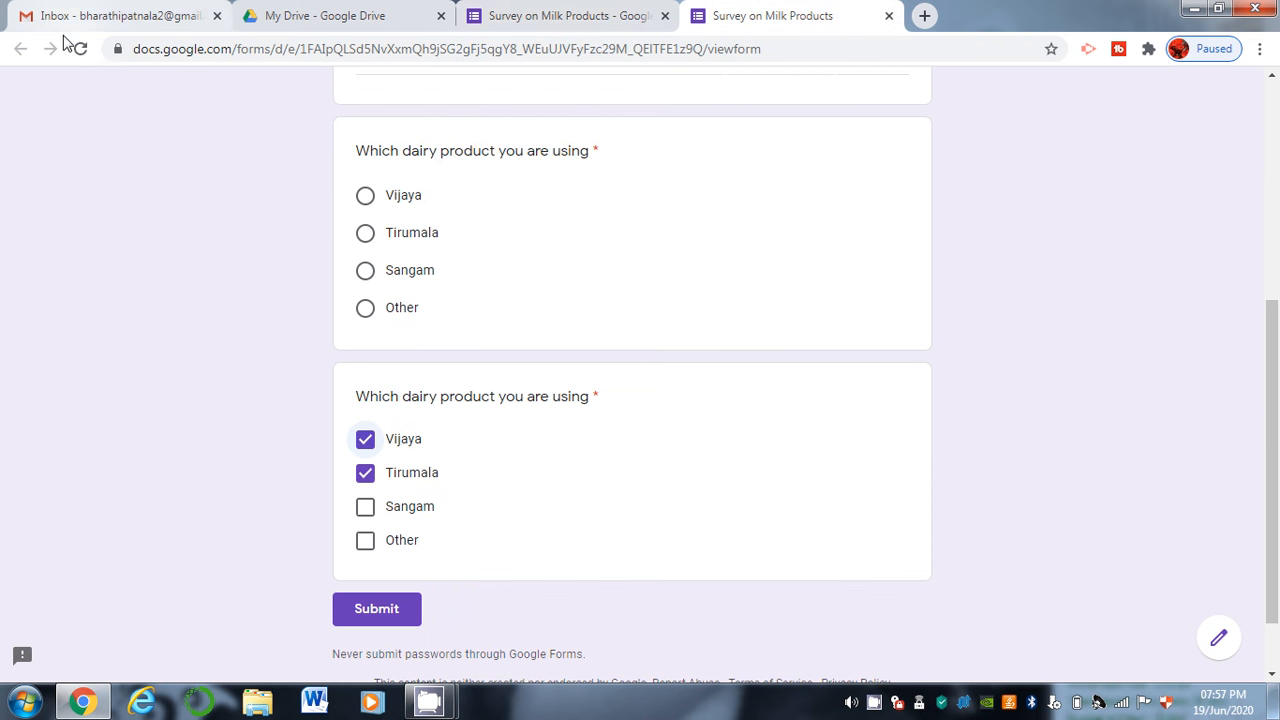
{"action": "left_click", "coordinate": [80, 49]}
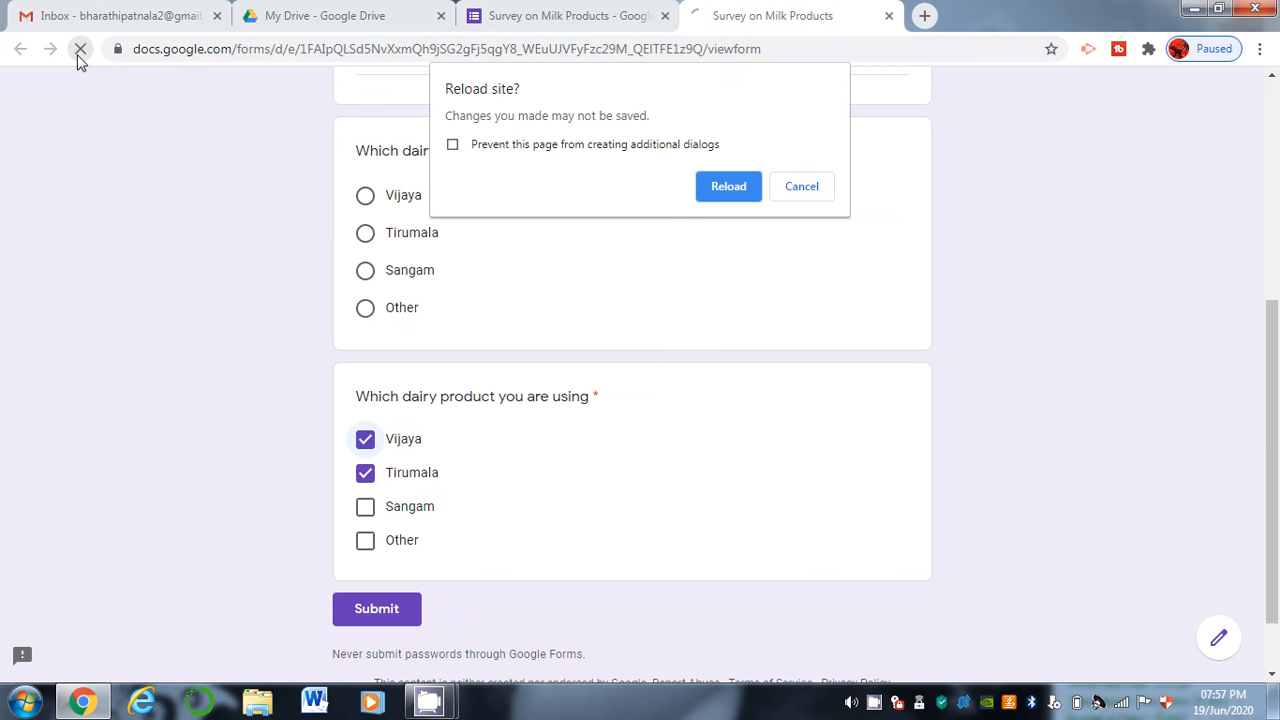
{"action": "left_click", "coordinate": [727, 189]}
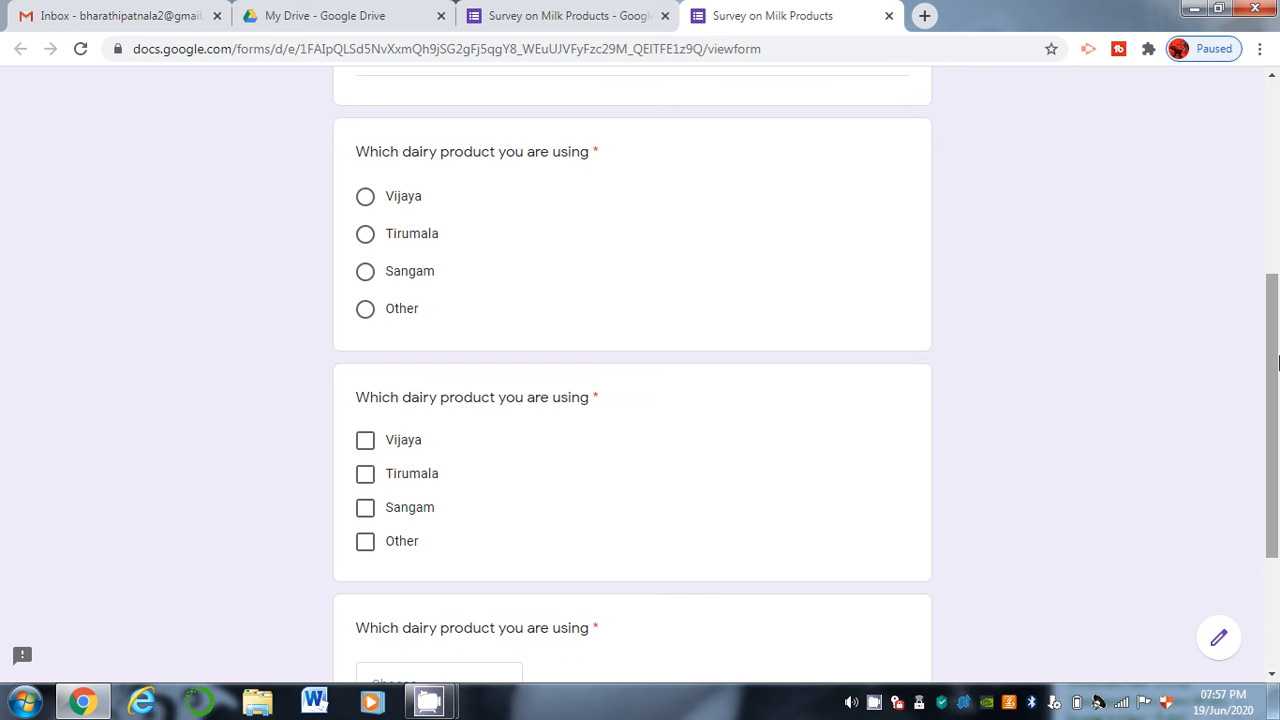
{"action": "left_click_drag", "start_coordinate": [1273, 363], "coordinate": [1273, 480]}
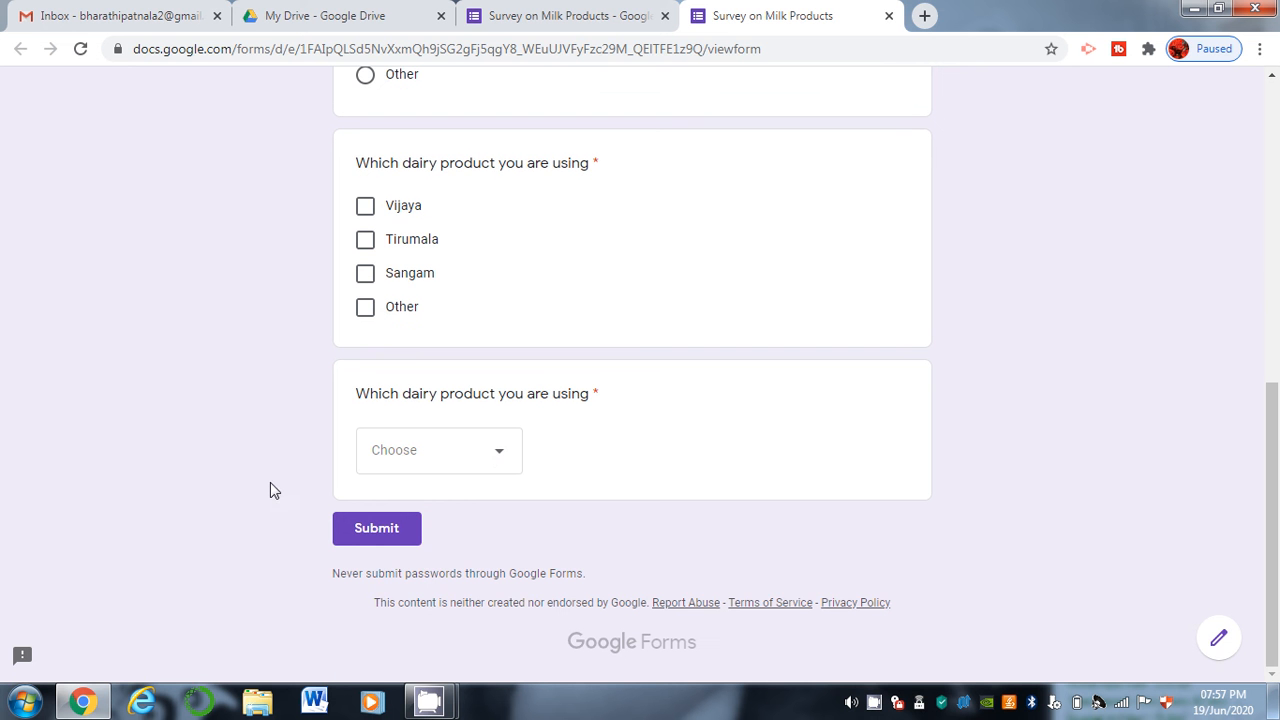
{"action": "left_click", "coordinate": [490, 459]}
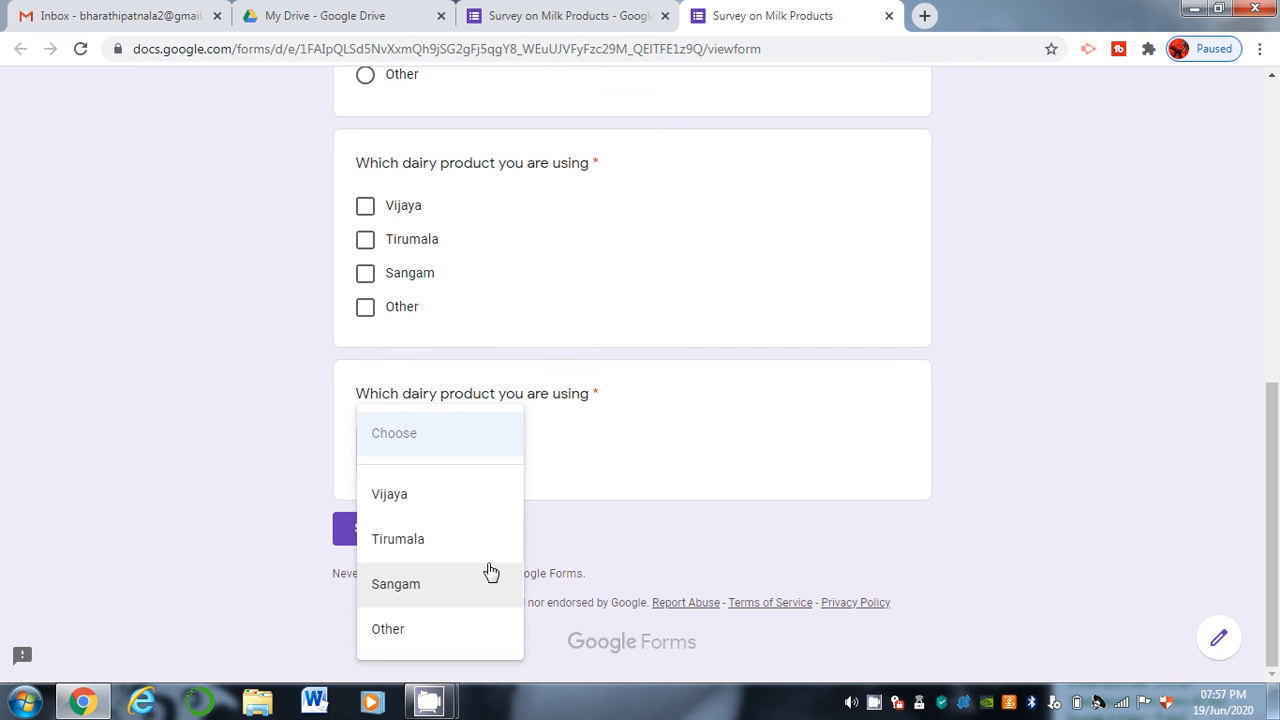
{"action": "left_click", "coordinate": [490, 571]}
{"action": "left_click", "coordinate": [476, 446]}
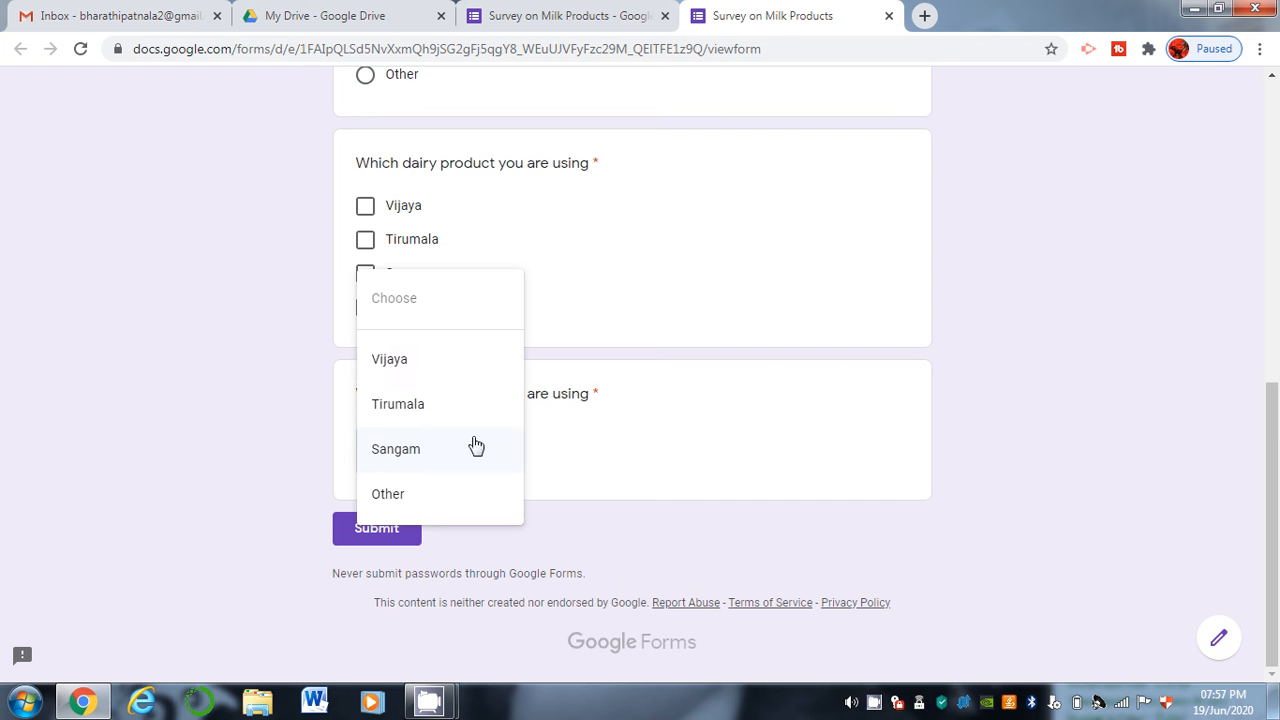
{"action": "left_click", "coordinate": [458, 366]}
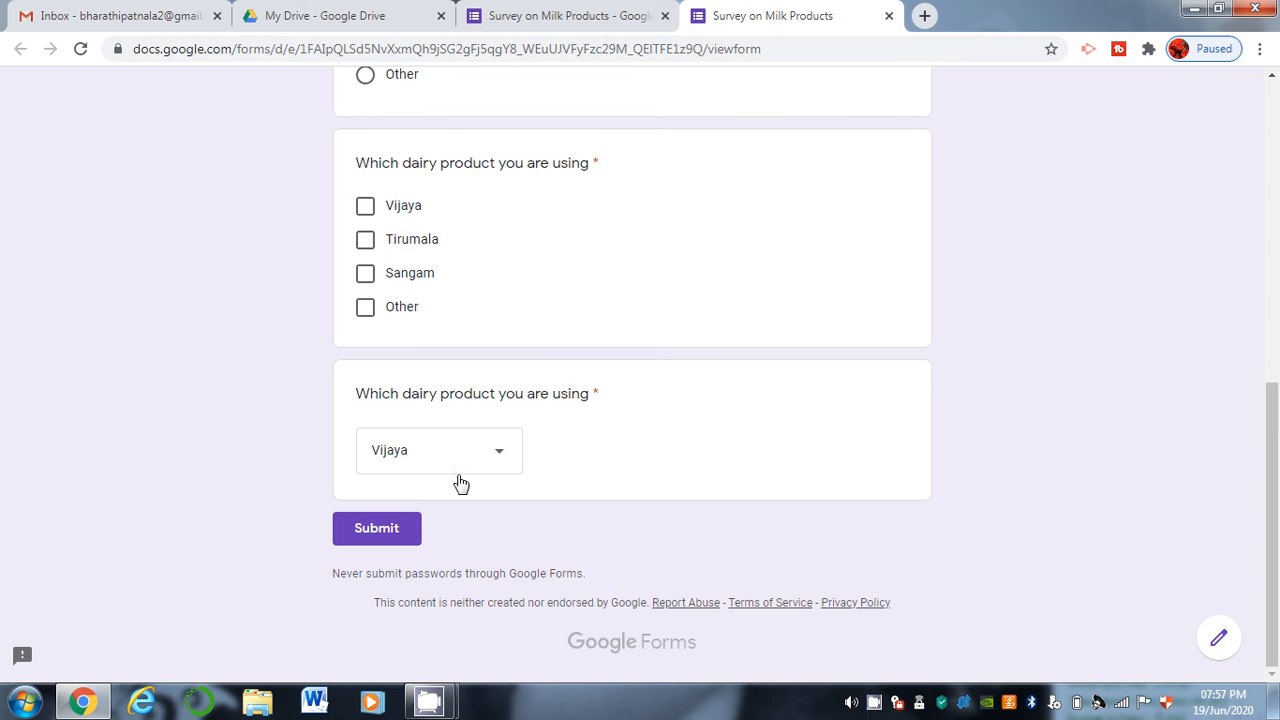
{"action": "left_click", "coordinate": [537, 12]}
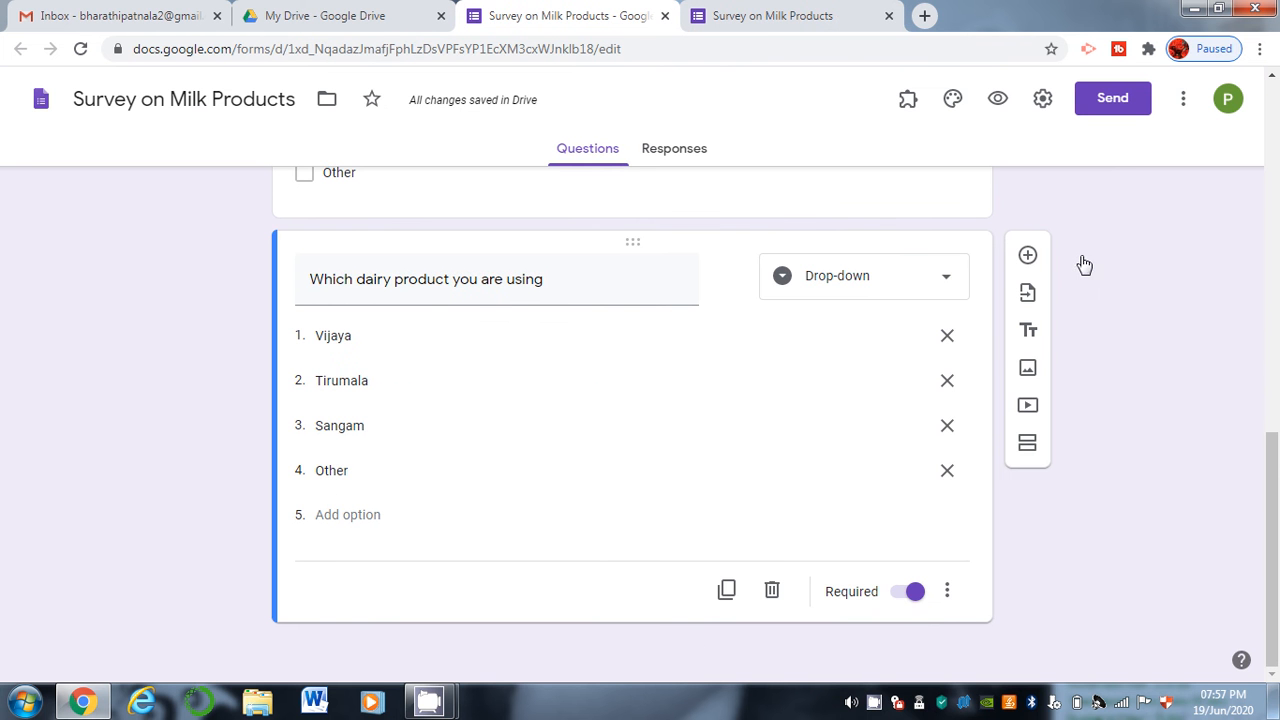
Duplicate the dairy question and change the copy to a File upload question.
{"action": "left_click", "coordinate": [708, 600]}
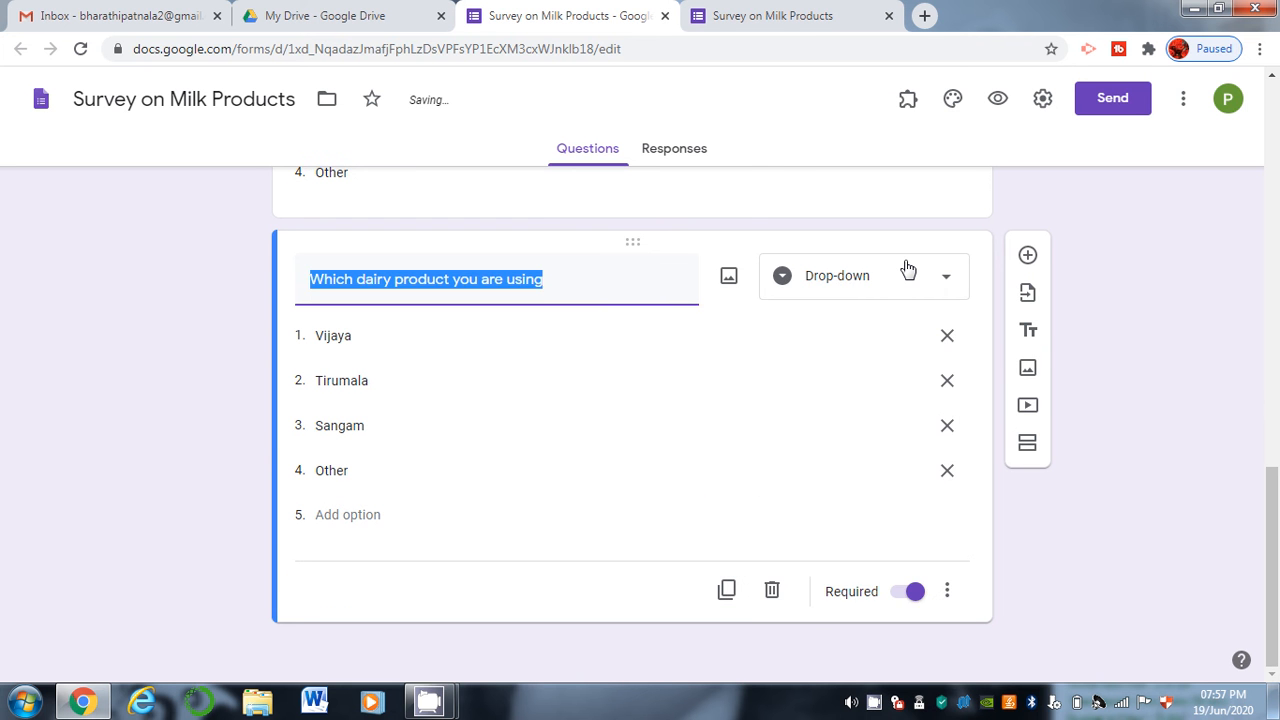
{"action": "left_click", "coordinate": [907, 269]}
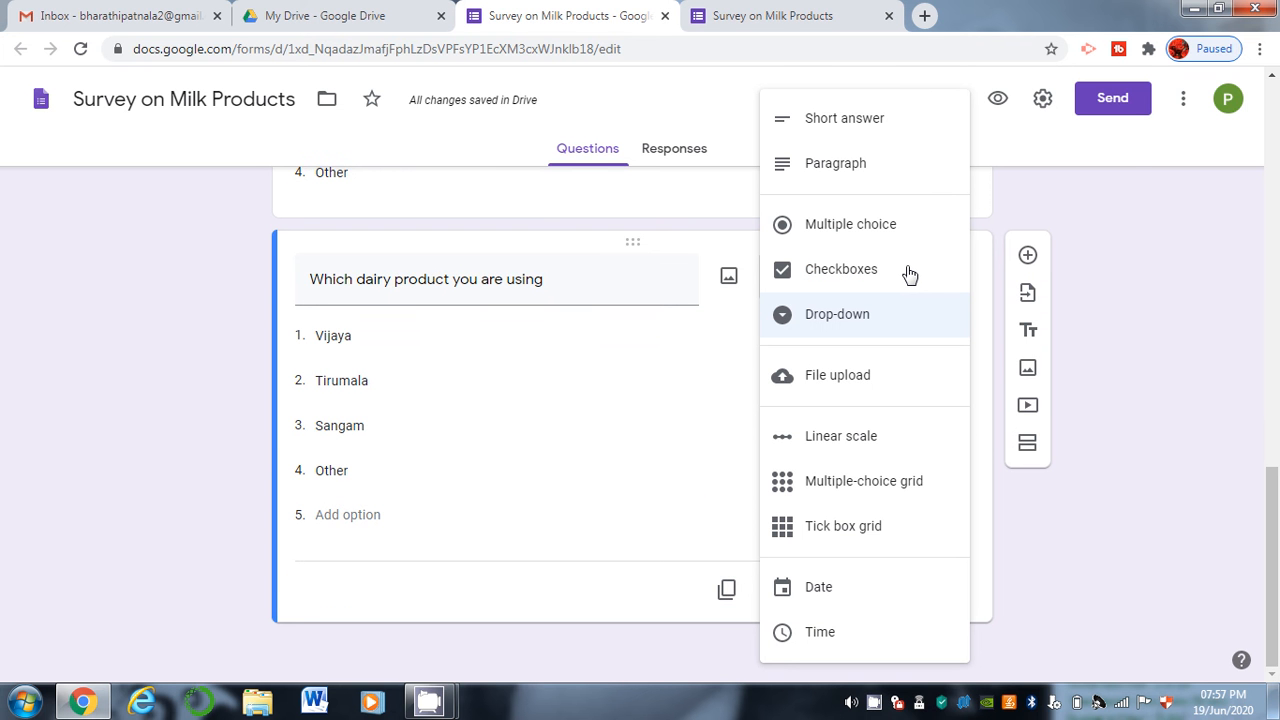
{"action": "left_click", "coordinate": [887, 367]}
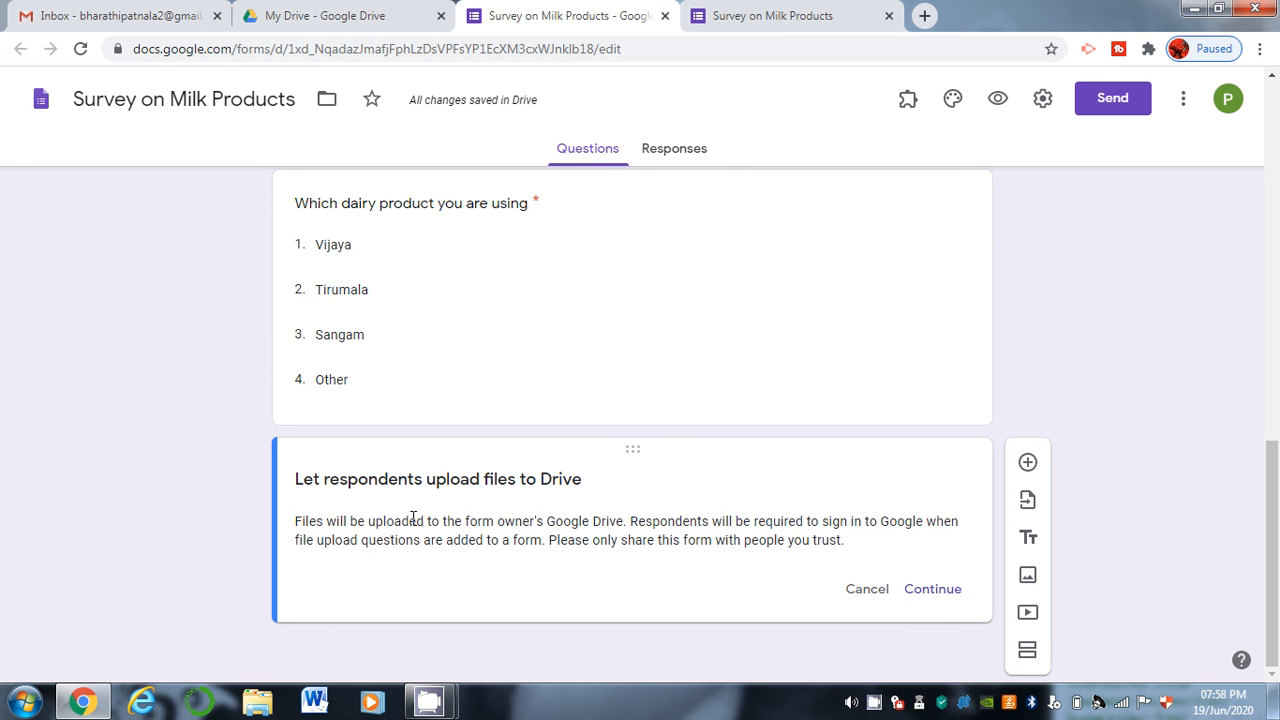
{"action": "left_click", "coordinate": [940, 594]}
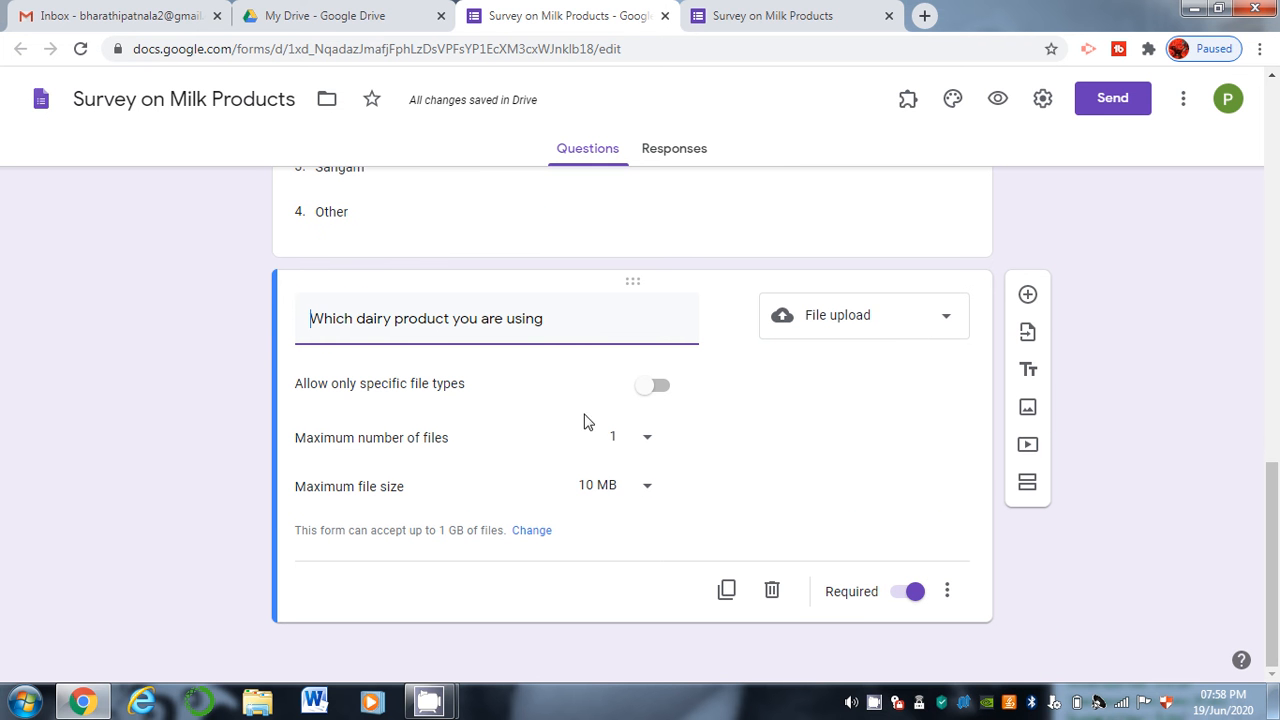
Restrict uploads to Document and PDF file types only.
{"action": "left_click", "coordinate": [666, 391]}
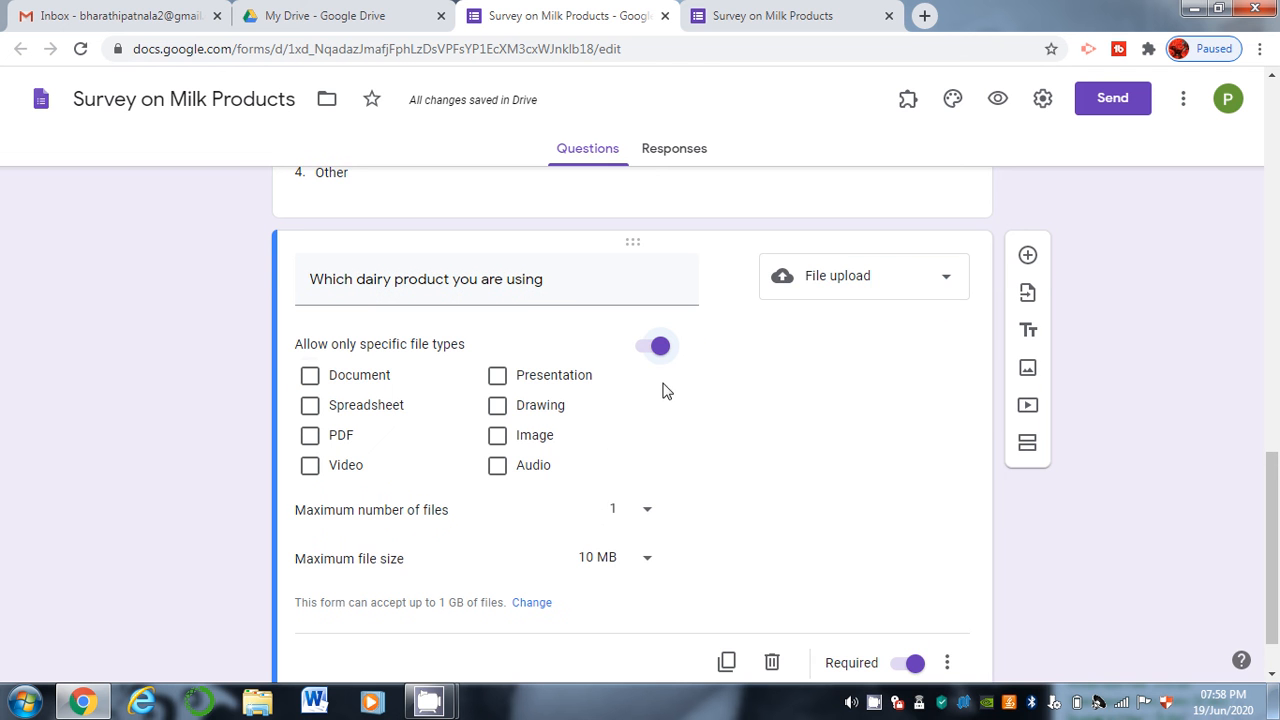
{"action": "left_click", "coordinate": [310, 378]}
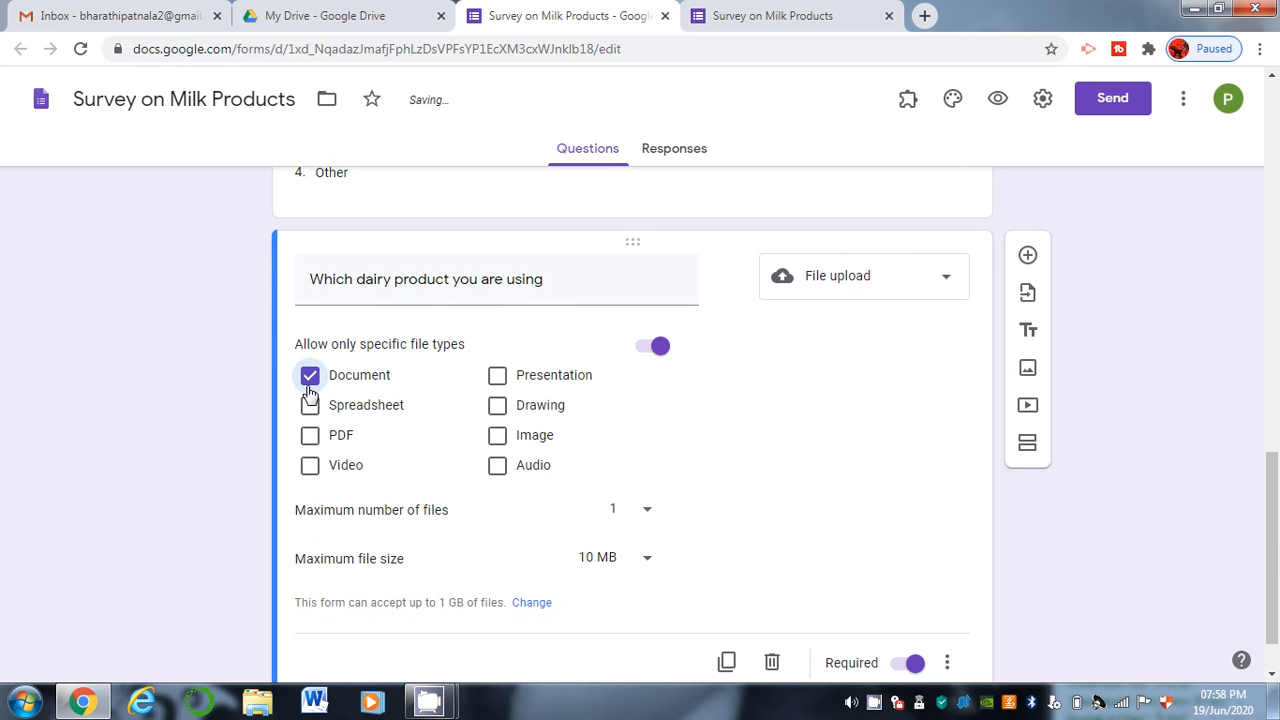
{"action": "left_click", "coordinate": [309, 462]}
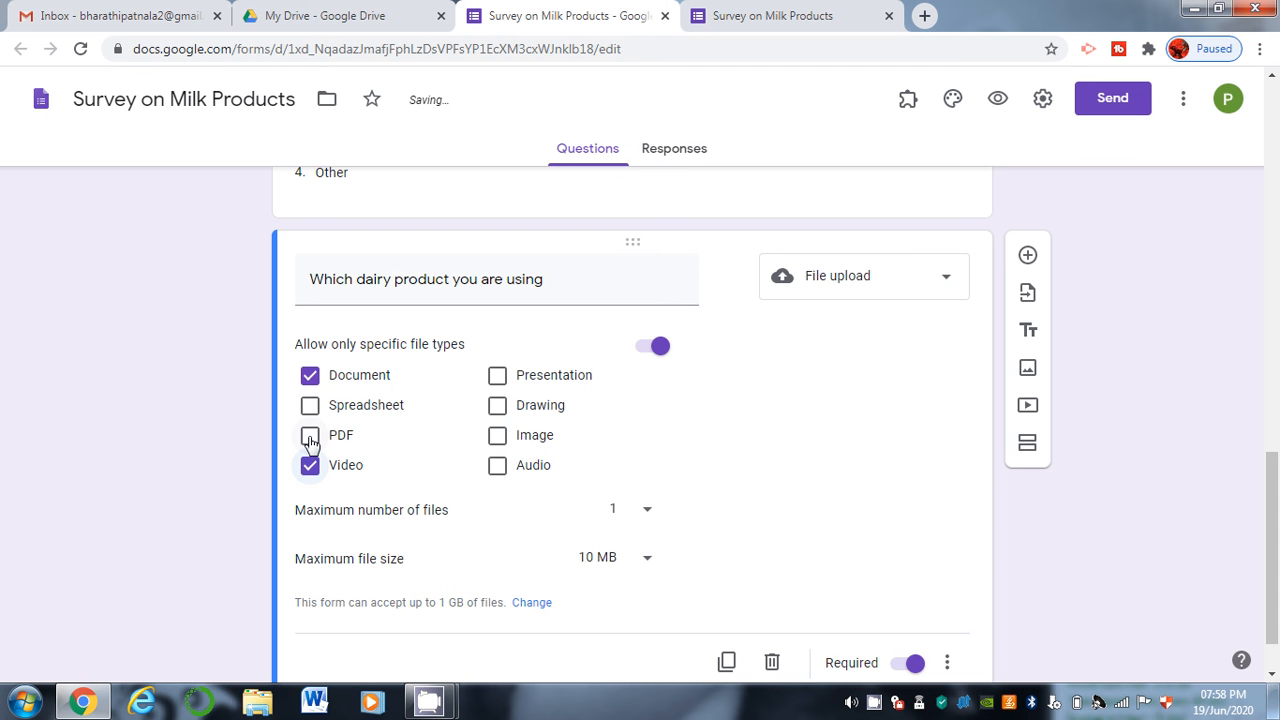
{"action": "left_click", "coordinate": [310, 437]}
{"action": "left_click", "coordinate": [308, 472]}
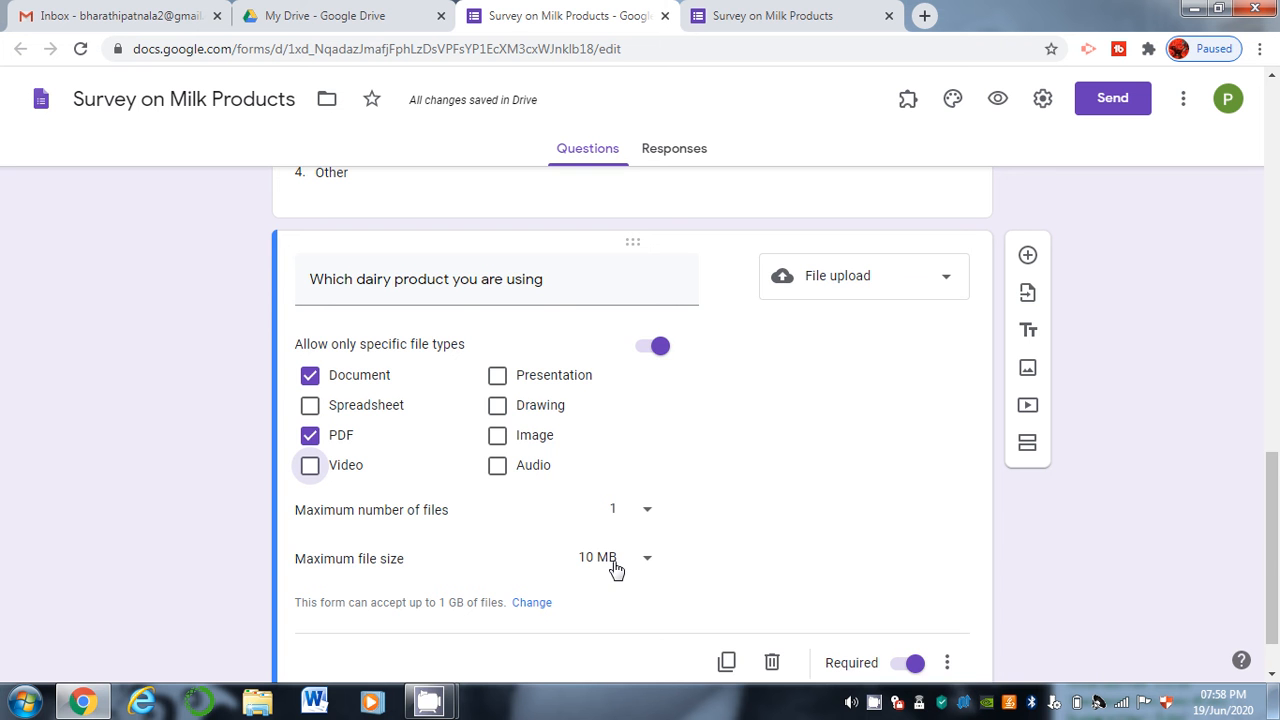
{"action": "left_click_drag", "start_coordinate": [1278, 555], "coordinate": [1276, 622]}
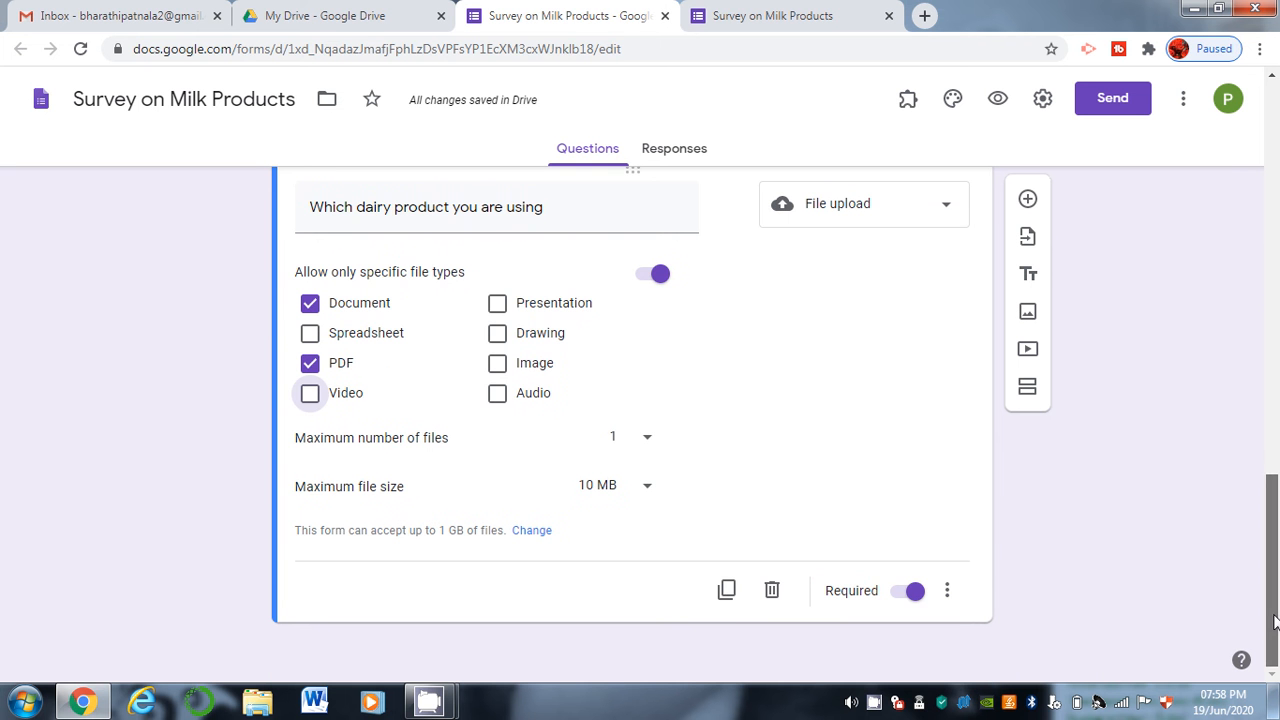
Duplicate the file upload question and turn the copy into a linear scale.
{"action": "left_click", "coordinate": [727, 592]}
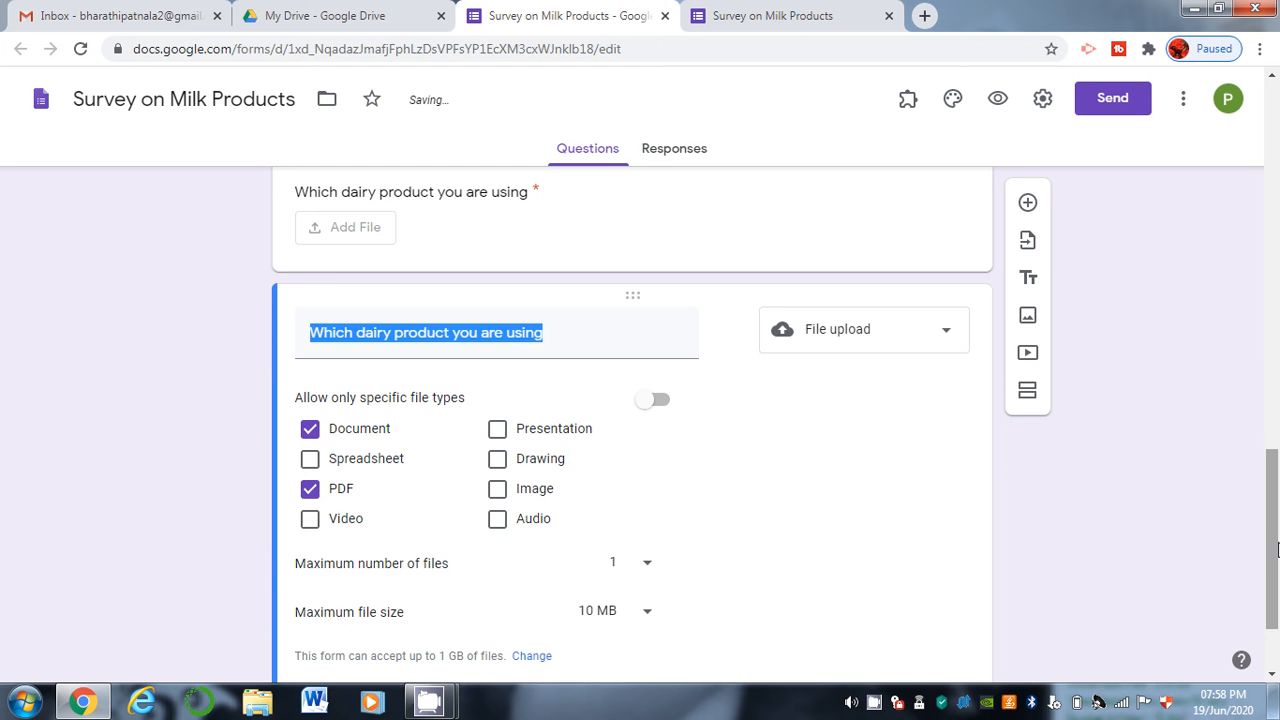
{"action": "left_click_drag", "start_coordinate": [1277, 550], "coordinate": [1277, 590]}
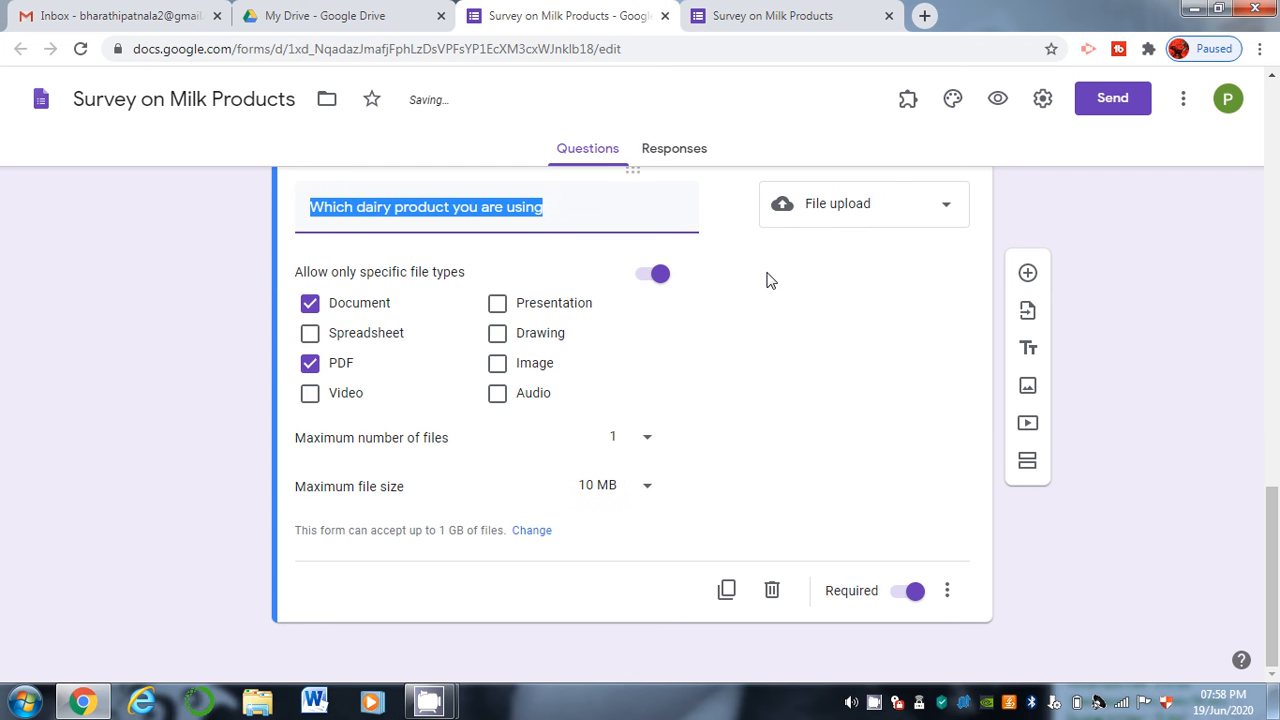
{"action": "left_click_drag", "start_coordinate": [1277, 589], "coordinate": [1277, 482]}
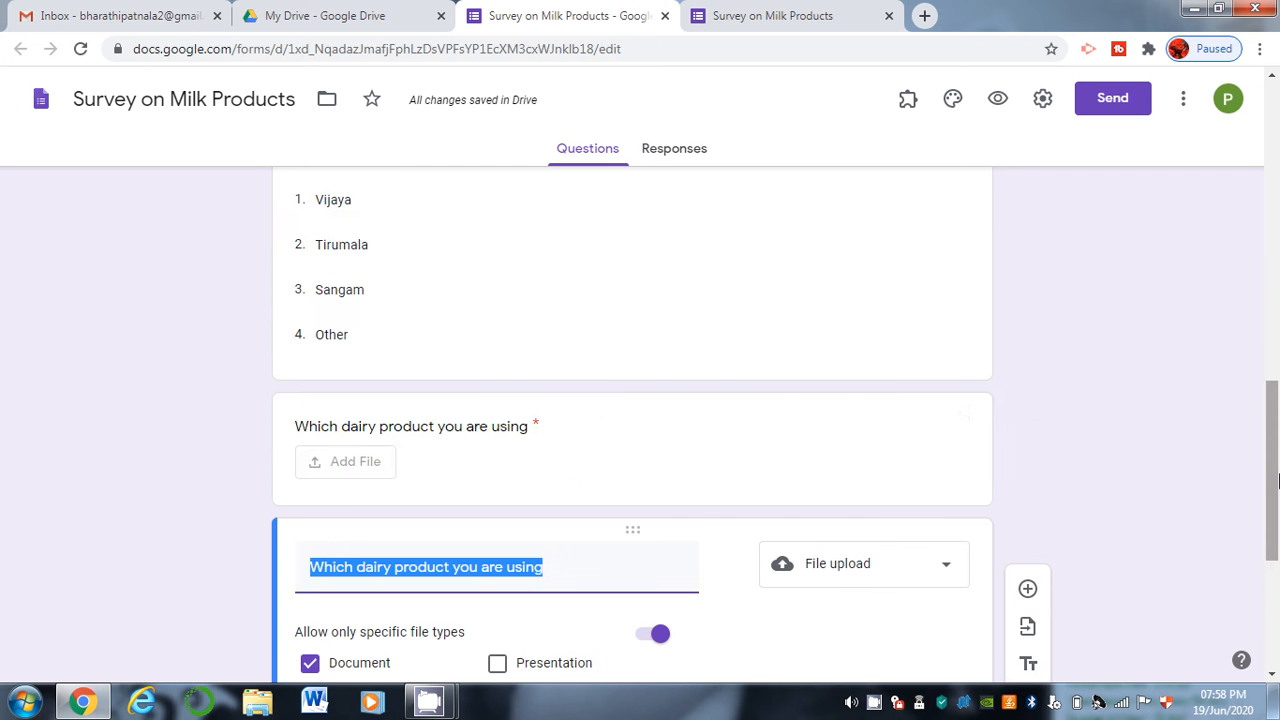
{"action": "scroll", "coordinate": [1000, 453], "scroll_direction": "down", "scroll_amount": 2}
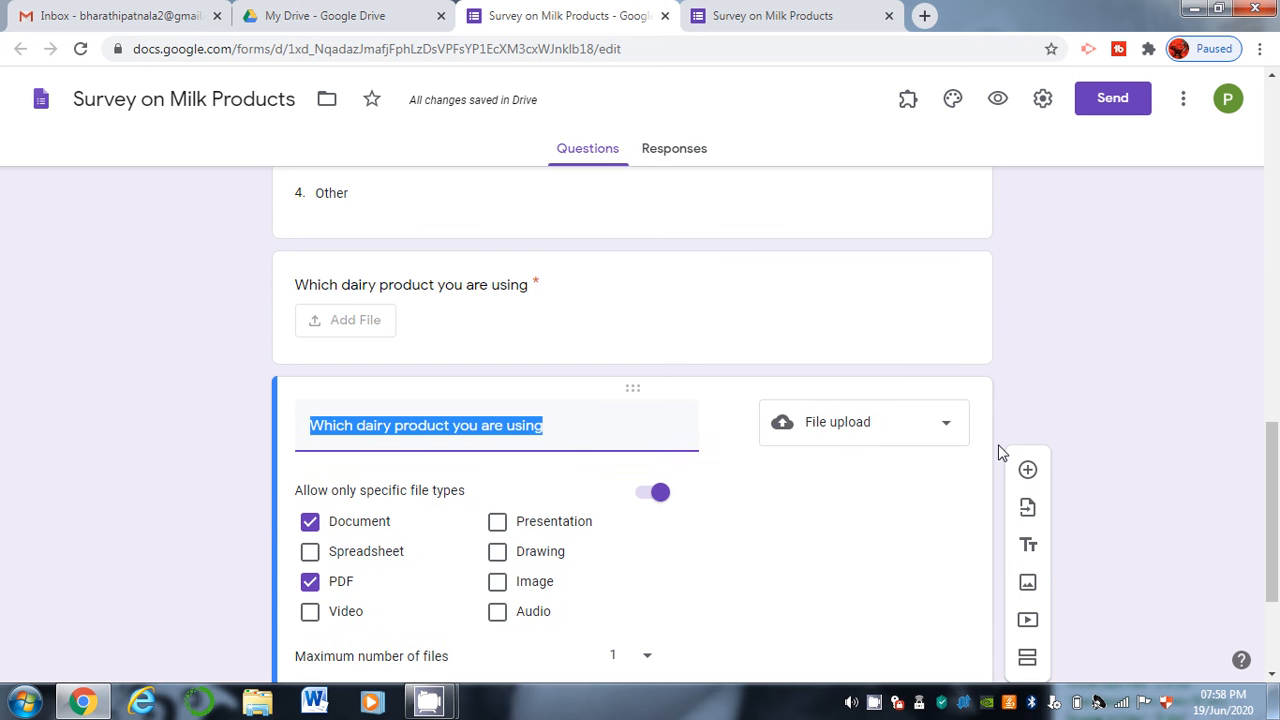
{"action": "left_click", "coordinate": [851, 423]}
{"action": "left_click", "coordinate": [851, 440]}
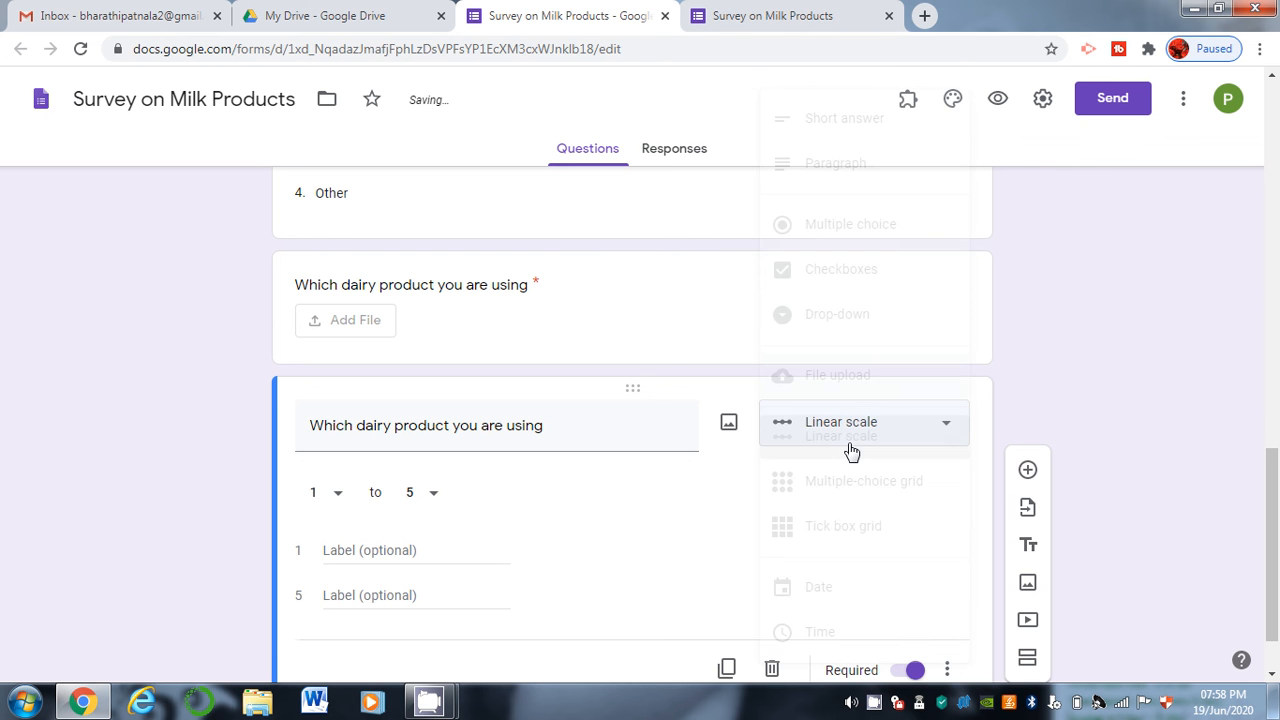
Title the scale 'Rate the dairy products', label 1 Fair and 5 Excellent, then reload the live form.
{"action": "left_click", "coordinate": [402, 553]}
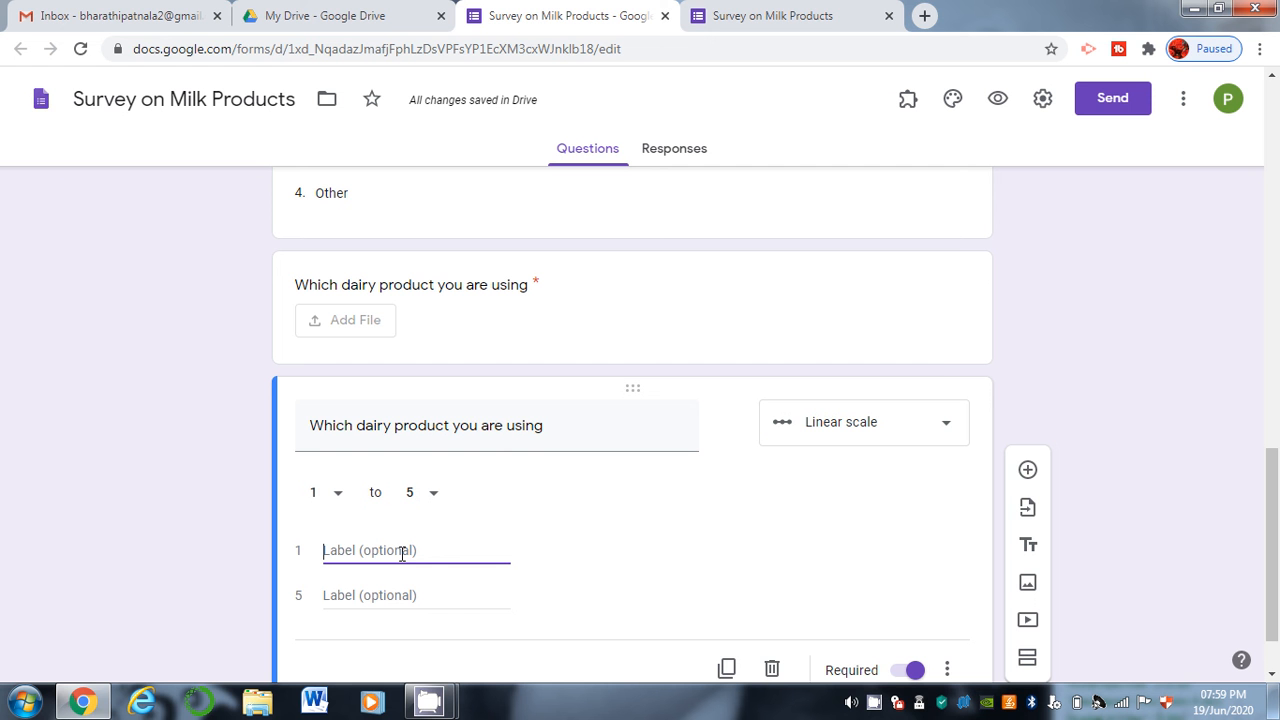
{"action": "triple_click", "coordinate": [590, 422]}
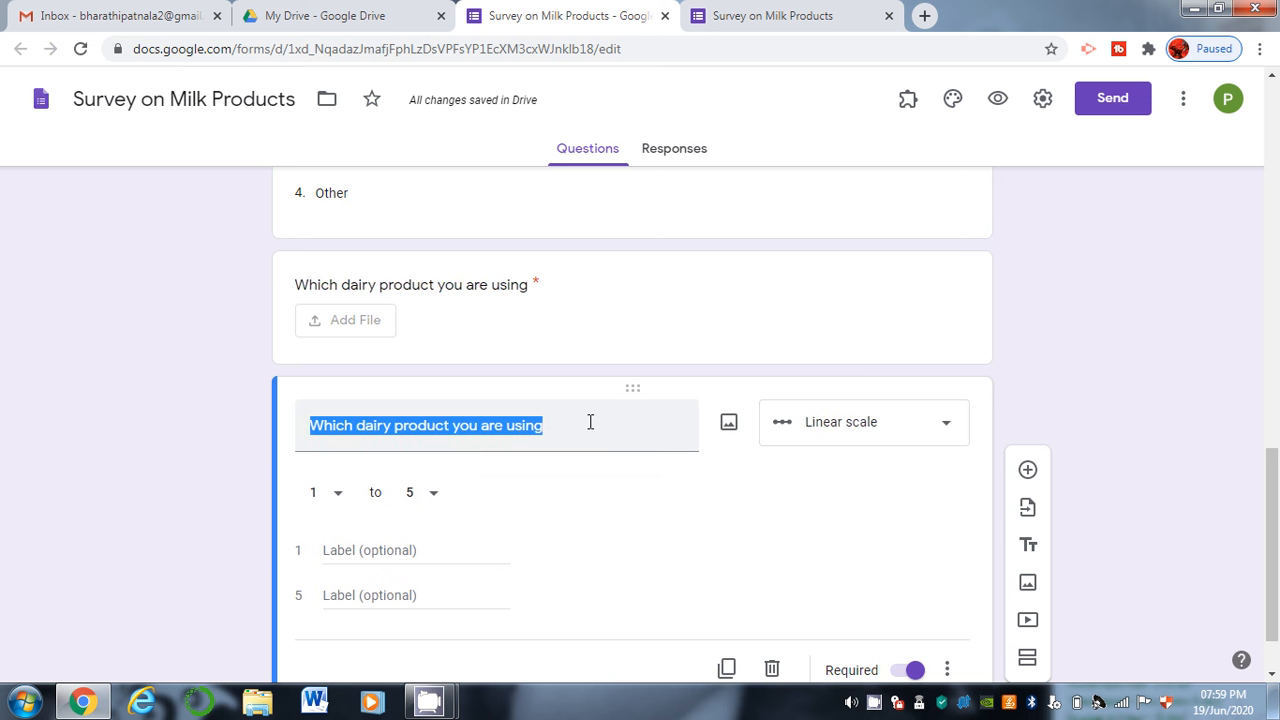
{"action": "type", "text": "Rate th"}
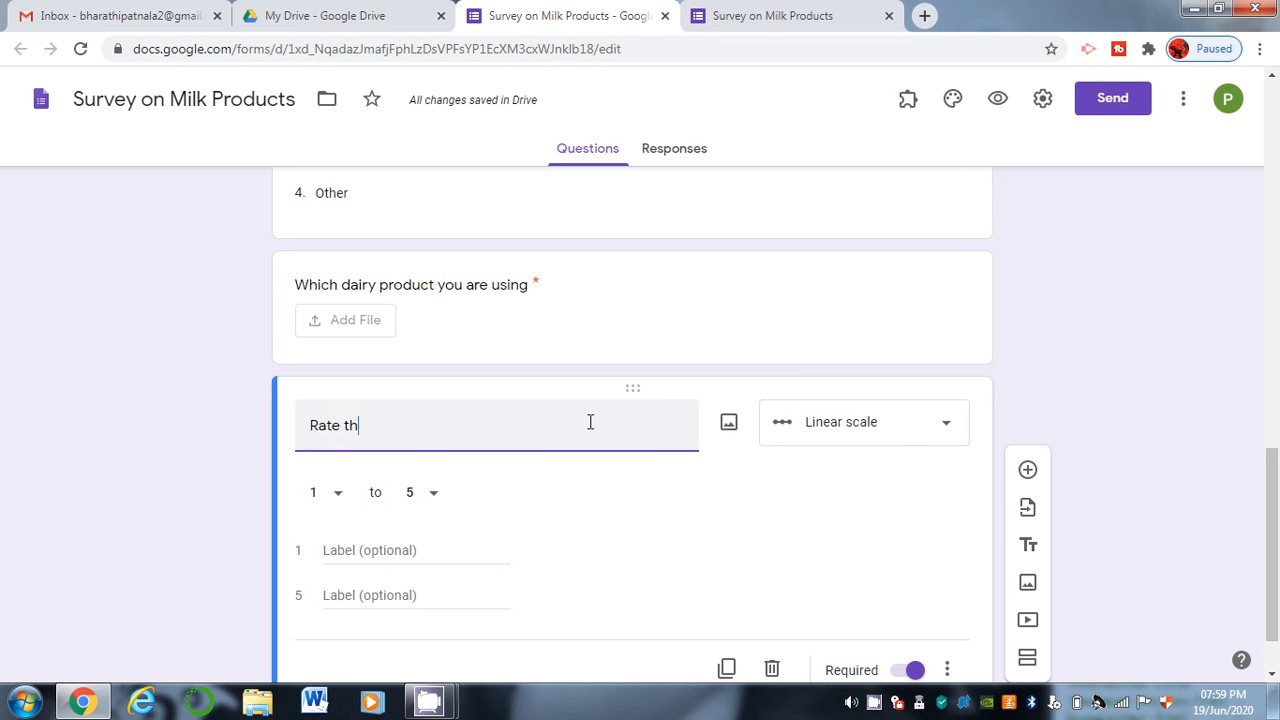
{"action": "type", "text": "e daiary"}
{"action": "key", "text": "BackSpace"}
{"action": "key", "text": "BackSpace"}
{"action": "key", "text": "BackSpace"}
{"action": "key", "text": "BackSpace"}
{"action": "key", "text": "BackSpace"}
{"action": "type", "text": "airy products"}
{"action": "left_click", "coordinate": [410, 552]}
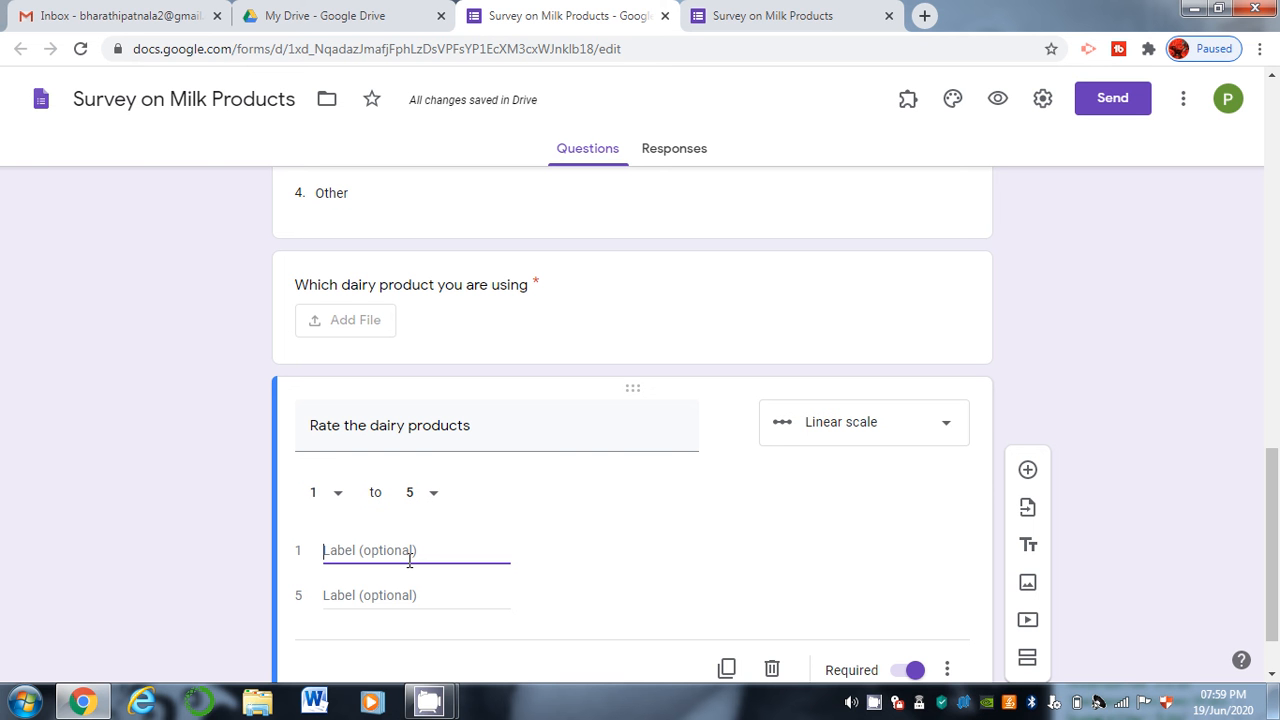
{"action": "type", "text": "Fair"}
{"action": "left_click", "coordinate": [398, 595]}
{"action": "type", "text": "Excellent"}
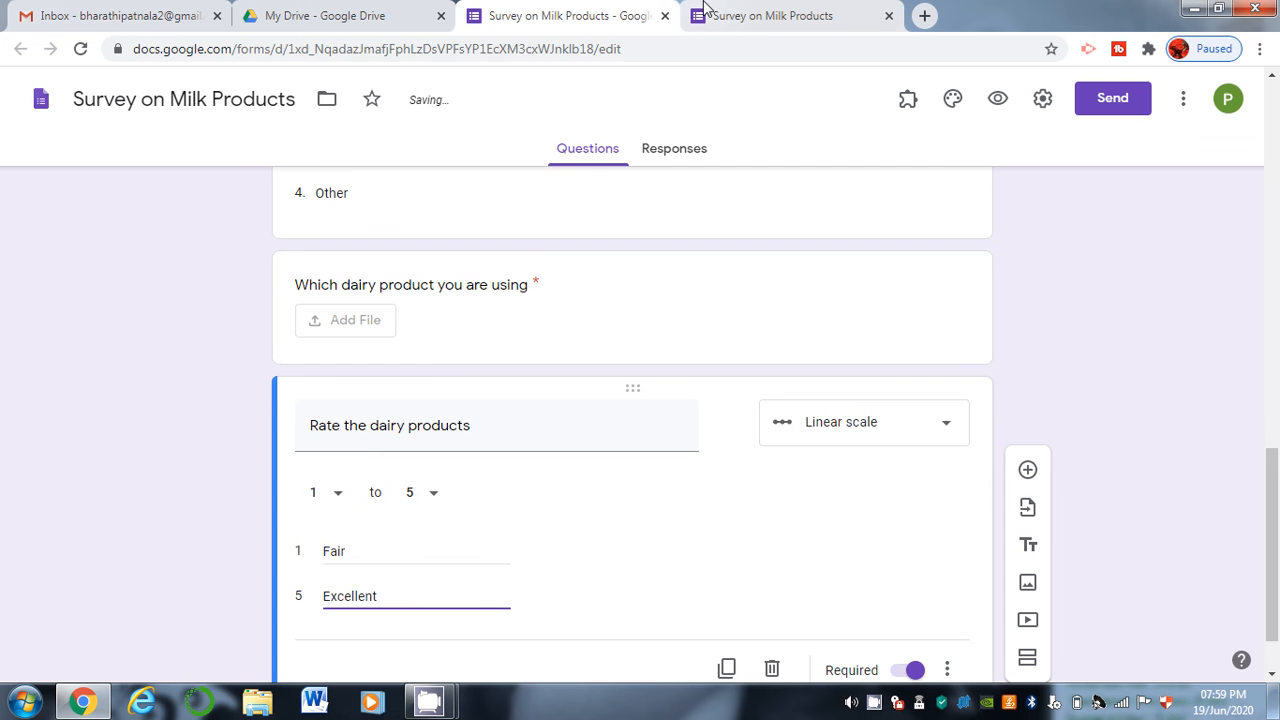
{"action": "left_click", "coordinate": [706, 12]}
{"action": "left_click", "coordinate": [78, 48]}
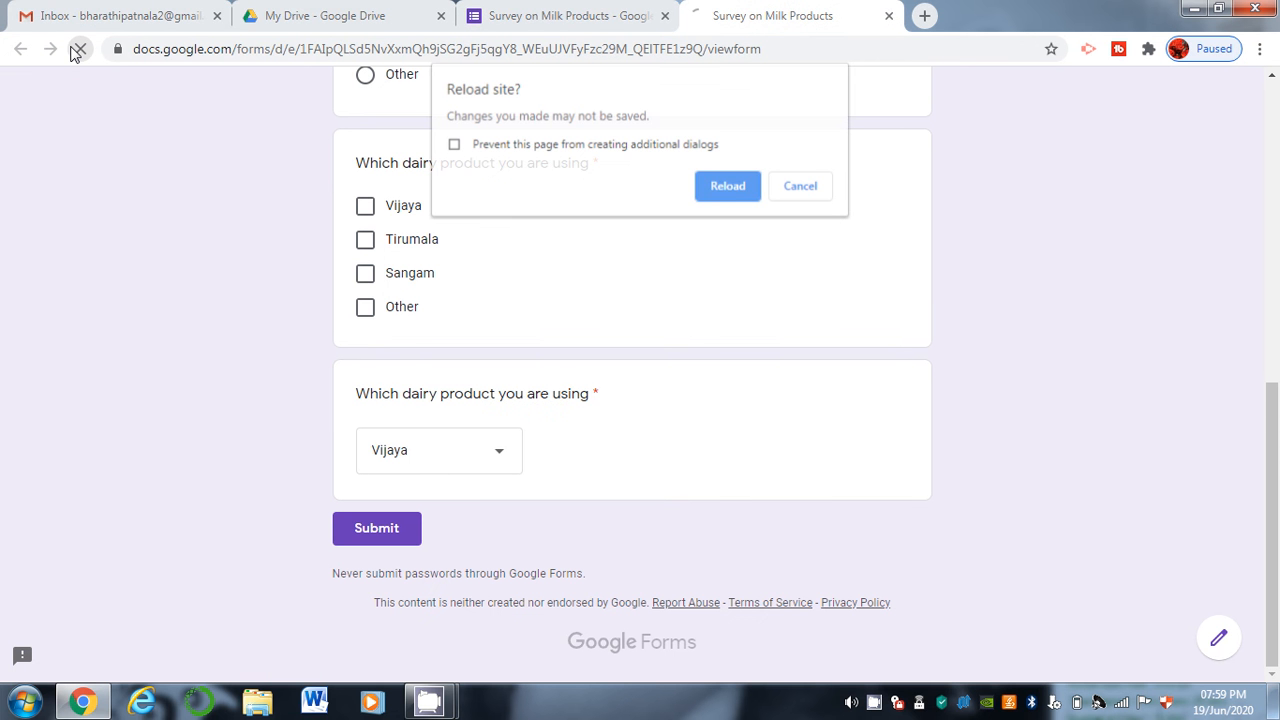
Confirm the reload and give the rating question a 5 in the live form.
{"action": "left_click", "coordinate": [728, 188]}
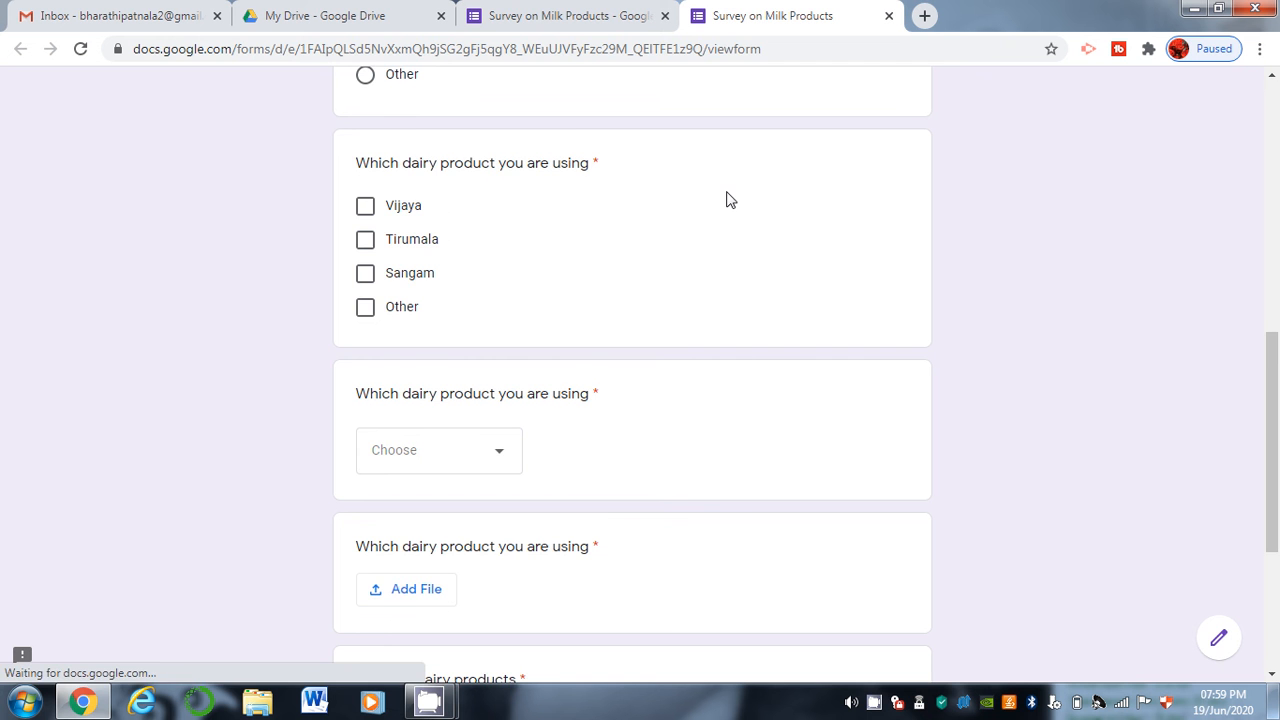
{"action": "scroll", "coordinate": [726, 481], "scroll_direction": "down", "scroll_amount": 3}
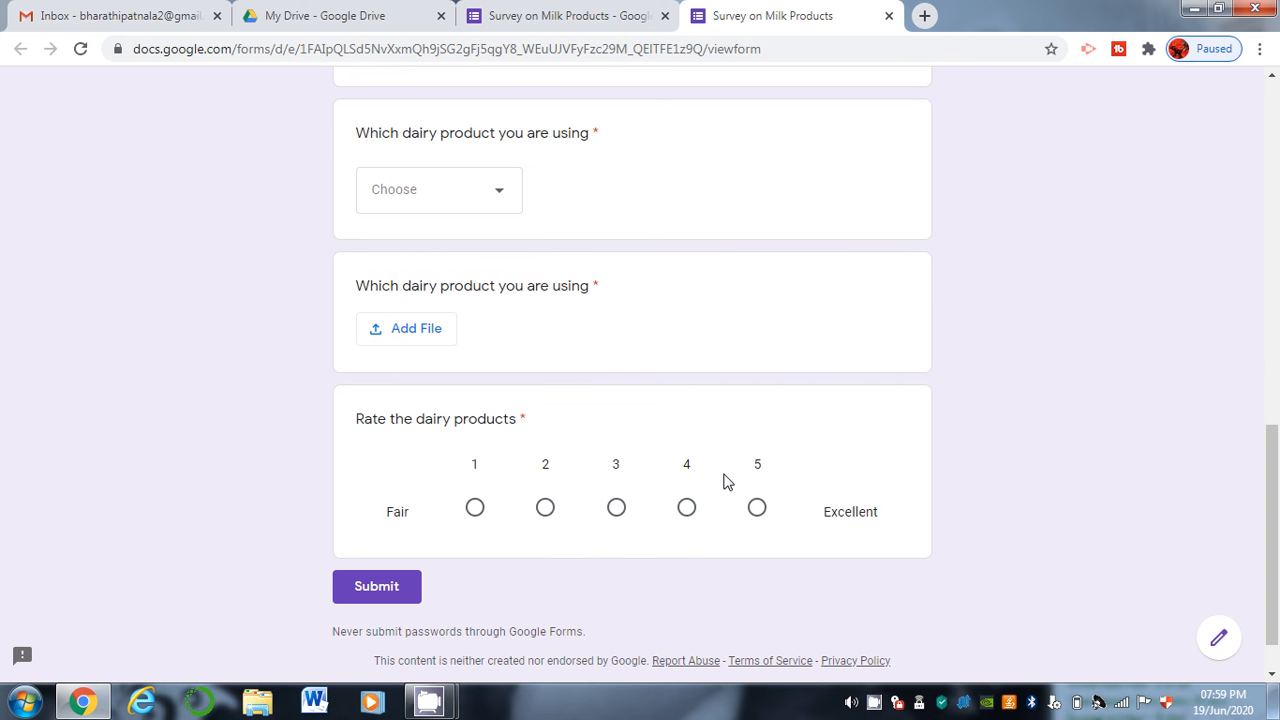
{"action": "left_click", "coordinate": [616, 510]}
{"action": "left_click", "coordinate": [759, 512]}
Upload the STUDENT ACHIEVEMENTS Word file to the file upload question.
{"action": "left_click", "coordinate": [406, 329]}
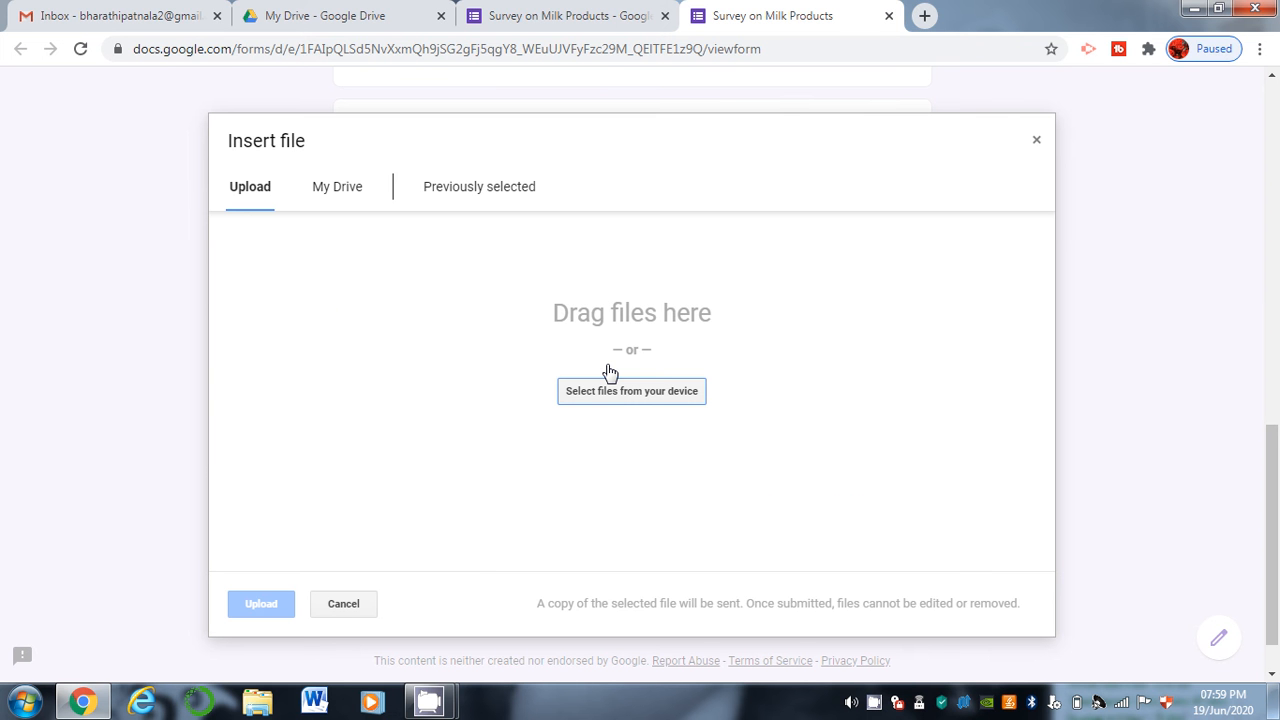
{"action": "left_click", "coordinate": [625, 399]}
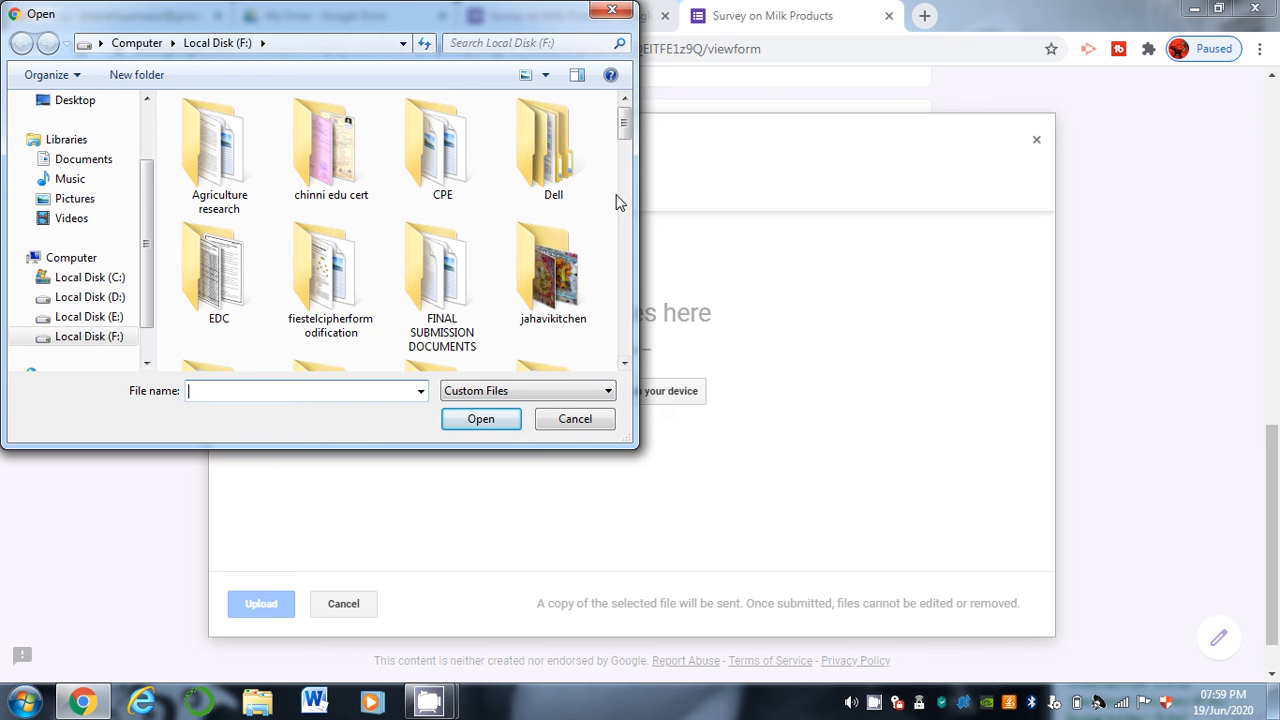
{"action": "left_click_drag", "start_coordinate": [624, 120], "coordinate": [612, 318]}
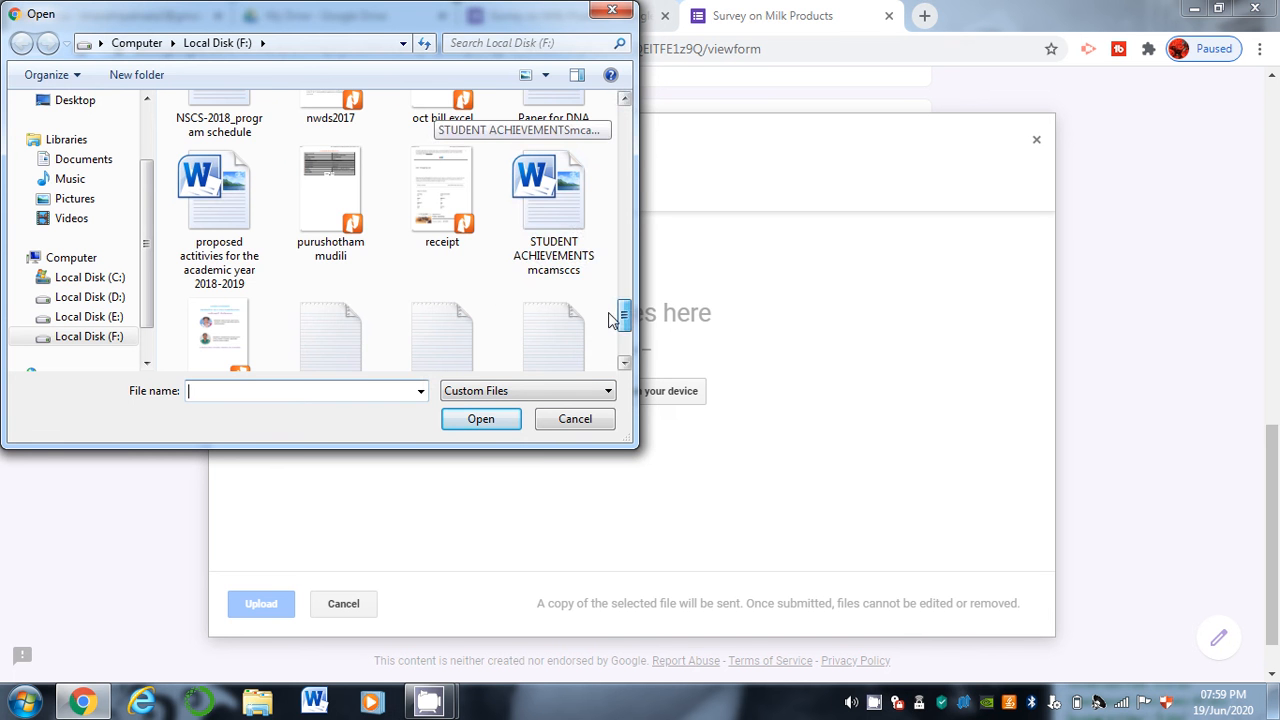
{"action": "left_click", "coordinate": [580, 223]}
{"action": "left_click", "coordinate": [456, 422]}
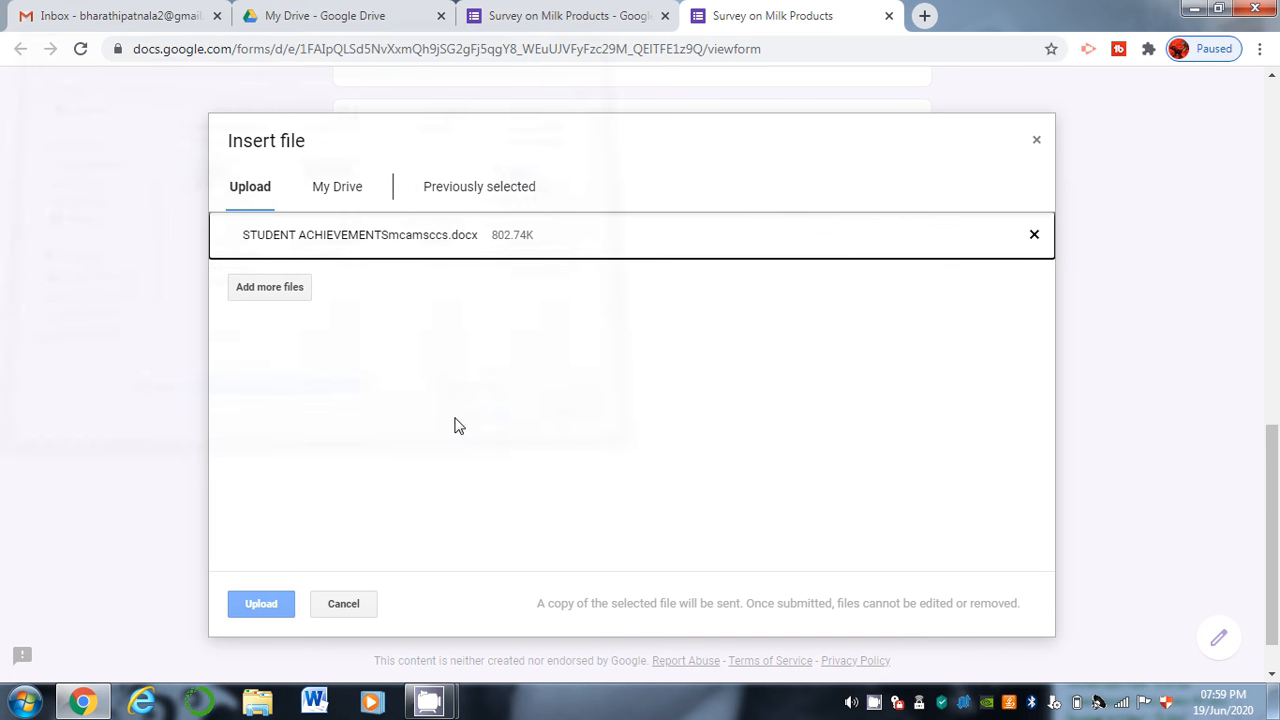
{"action": "left_click", "coordinate": [261, 606]}
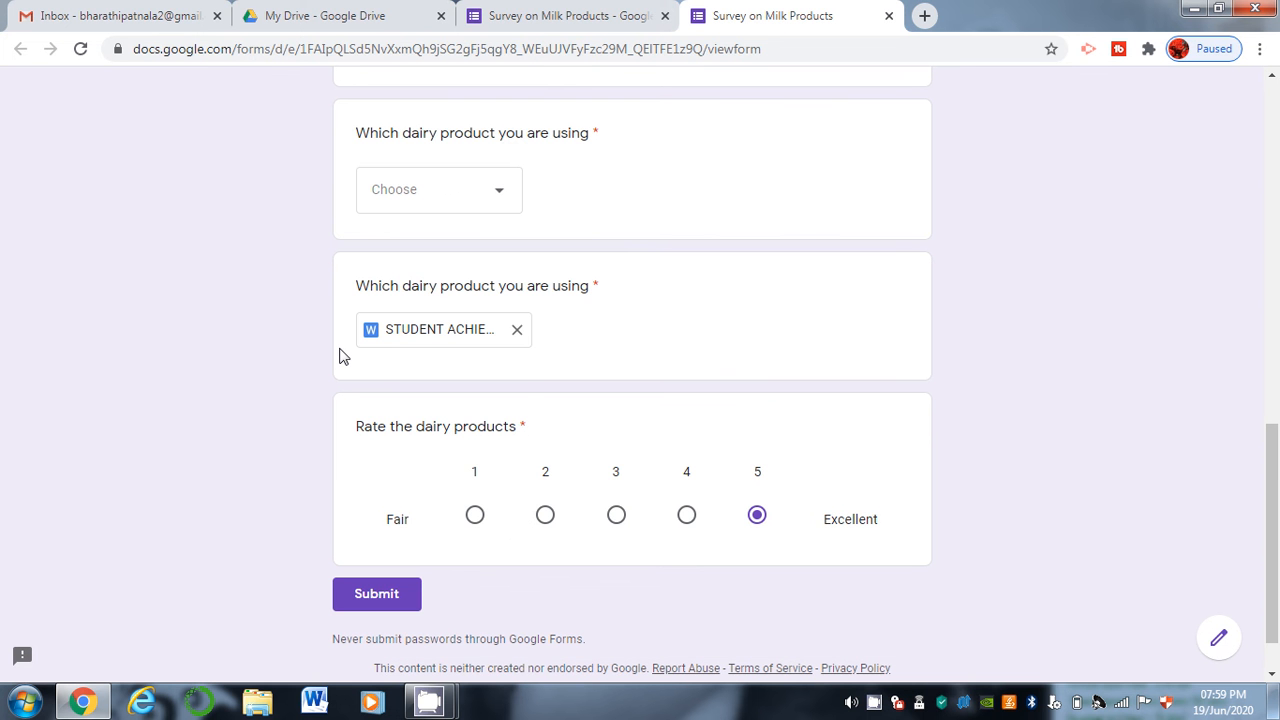
Choose Tirumala as the dairy product and go back to the form editor.
{"action": "left_click", "coordinate": [451, 191]}
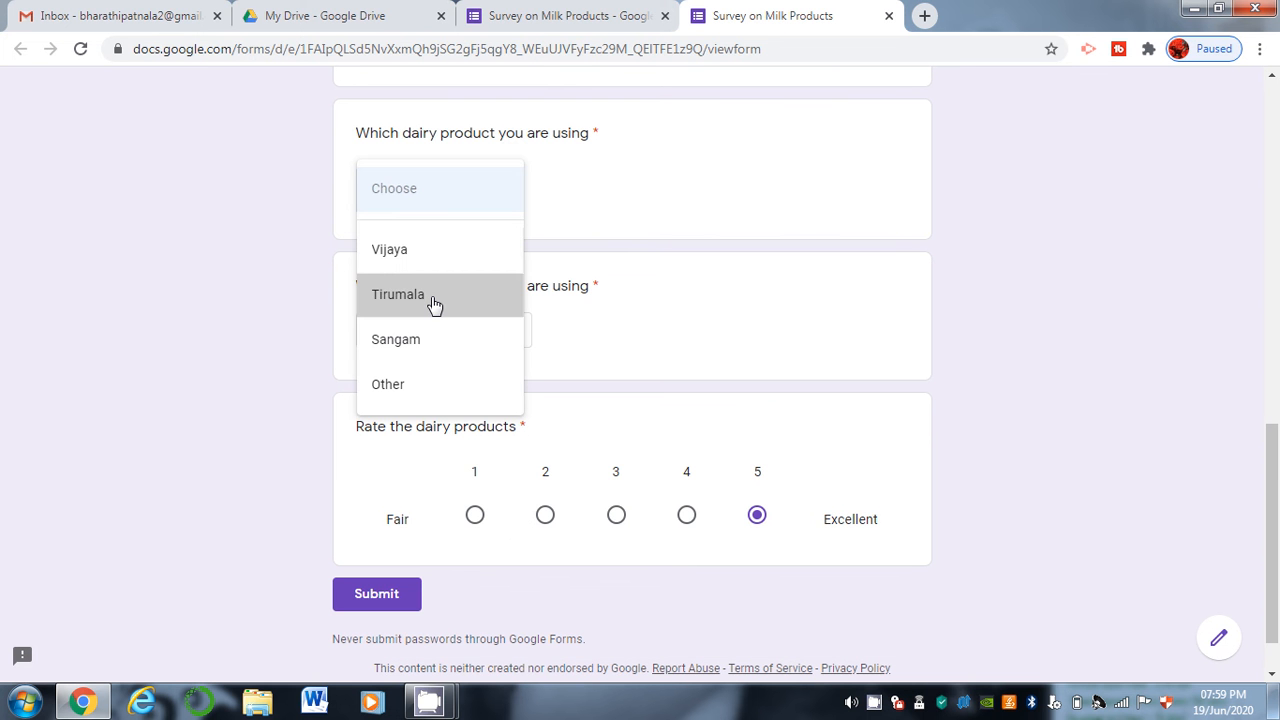
{"action": "left_click", "coordinate": [433, 304]}
{"action": "left_click", "coordinate": [593, 12]}
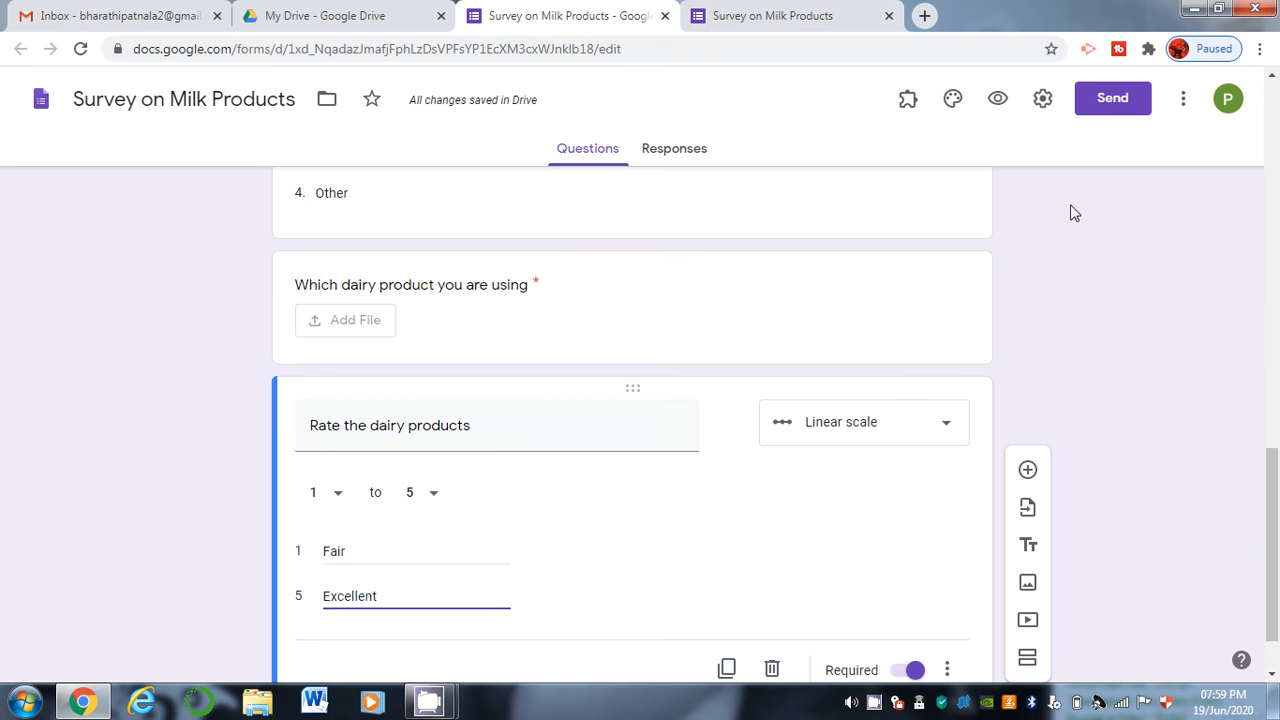
Duplicate 'Rate the dairy products' and make the copy a multiple-choice grid.
{"action": "scroll", "coordinate": [1275, 545], "scroll_direction": "up", "scroll_amount": 8}
{"action": "scroll", "coordinate": [1275, 545], "scroll_direction": "down", "scroll_amount": 7}
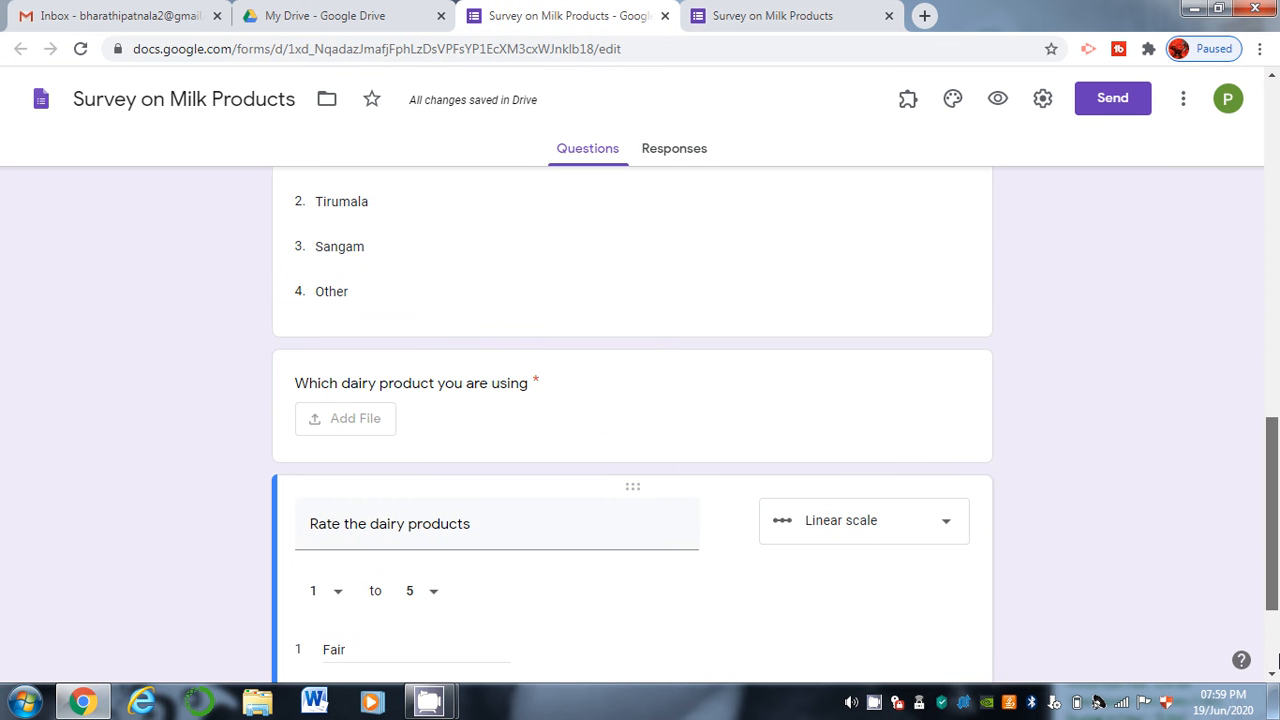
{"action": "scroll", "coordinate": [1275, 662], "scroll_direction": "down", "scroll_amount": 2}
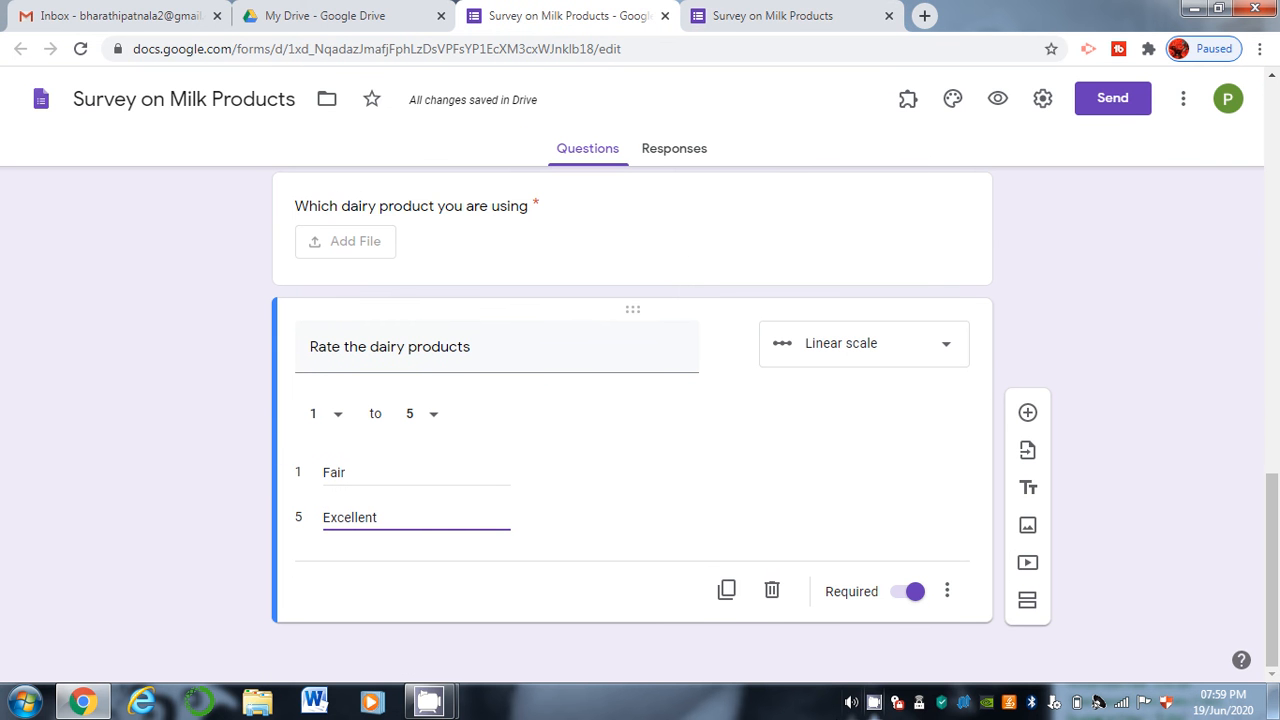
{"action": "left_click", "coordinate": [727, 590]}
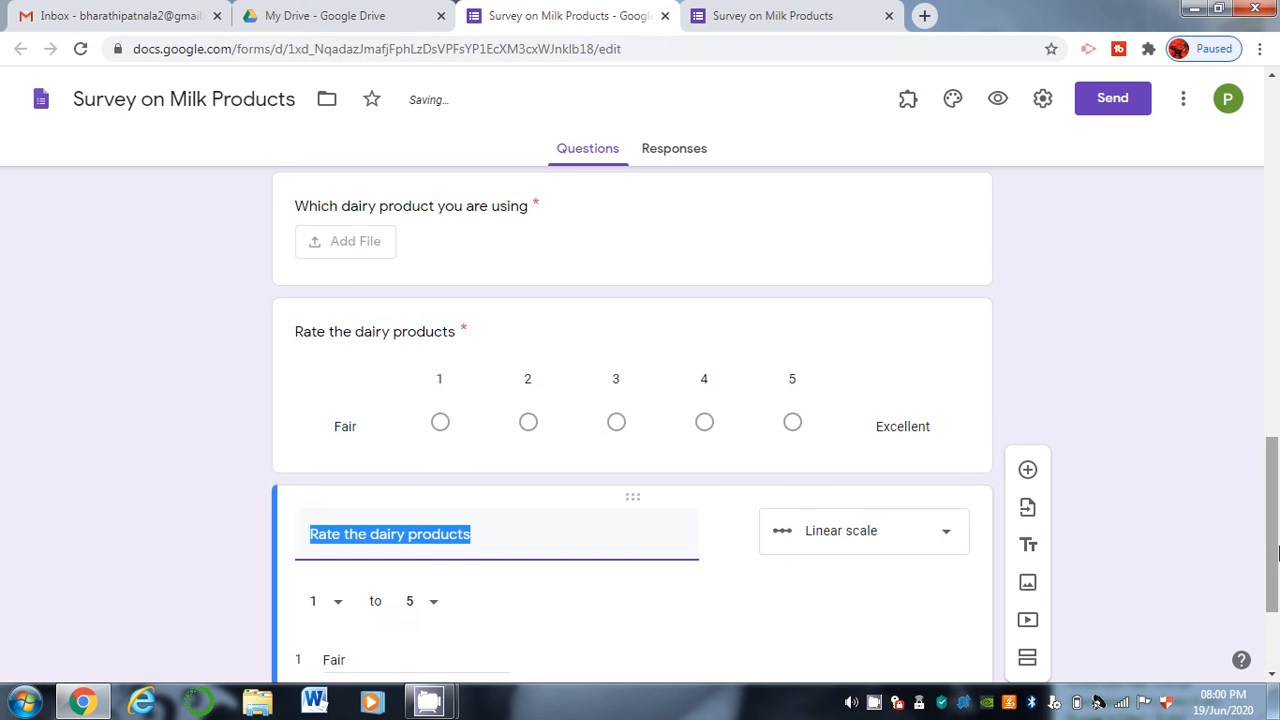
{"action": "left_click", "coordinate": [890, 343]}
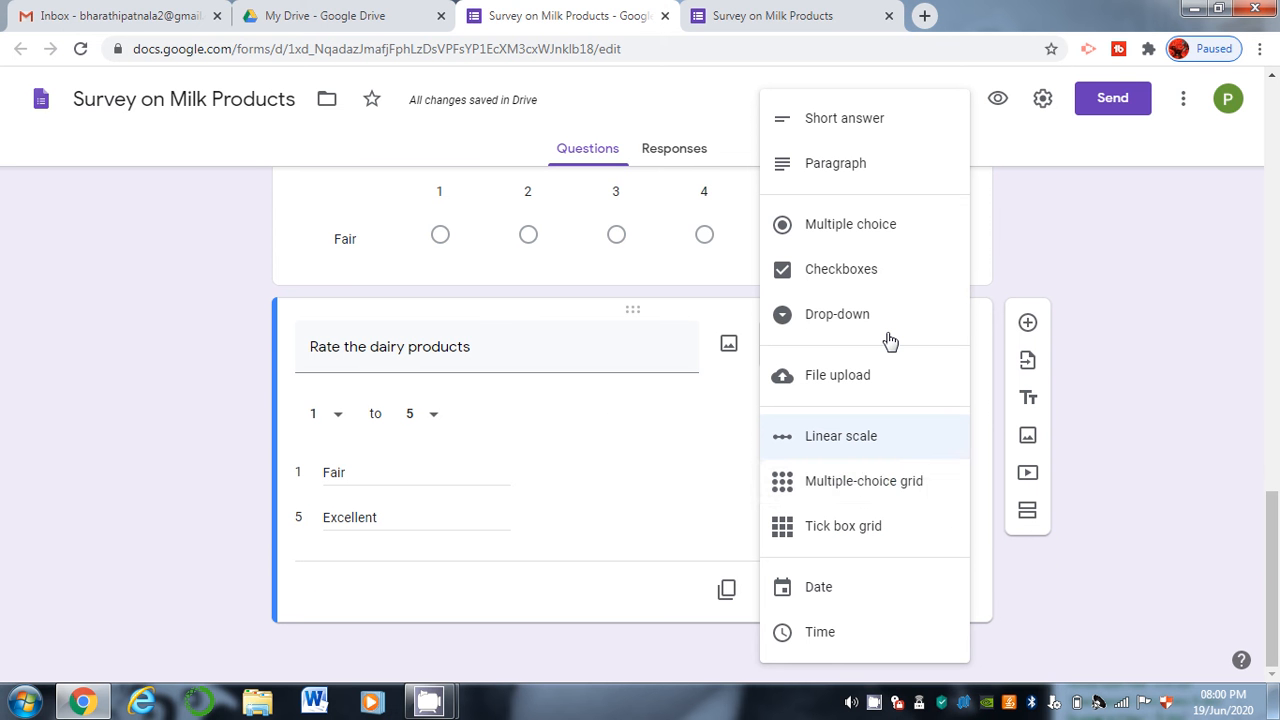
{"action": "left_click", "coordinate": [879, 483]}
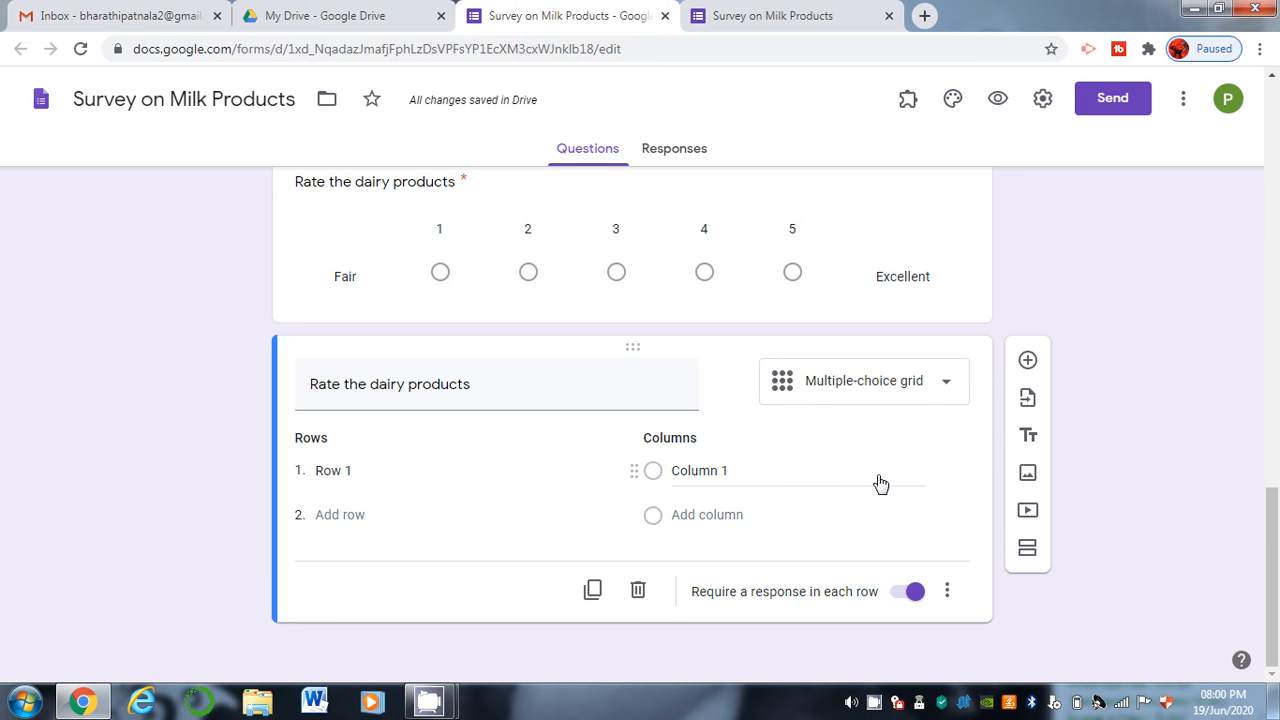
Enter grid rows Vijaya, Tirumala, Sangam and Others.
{"action": "left_click", "coordinate": [364, 470]}
{"action": "type", "text": "Vijaya"}
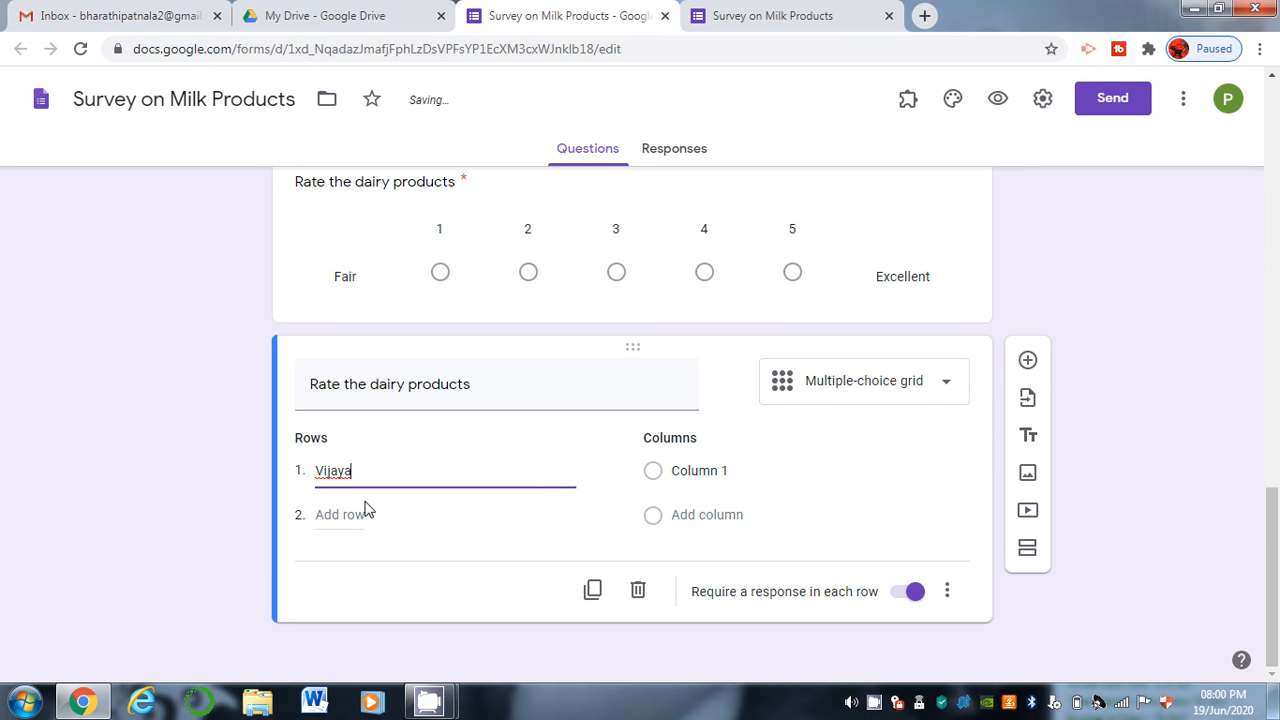
{"action": "left_click", "coordinate": [340, 514]}
{"action": "type", "text": "Tirumala"}
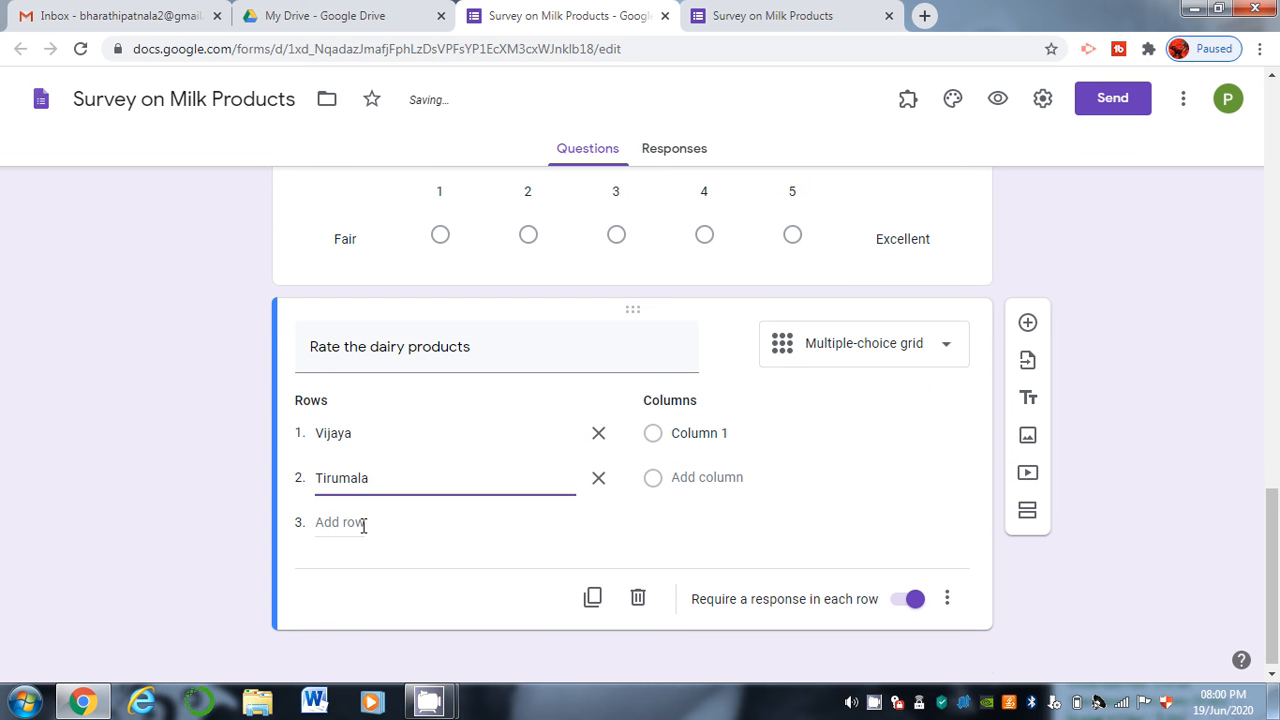
{"action": "left_click", "coordinate": [363, 526]}
{"action": "type", "text": "Sangam"}
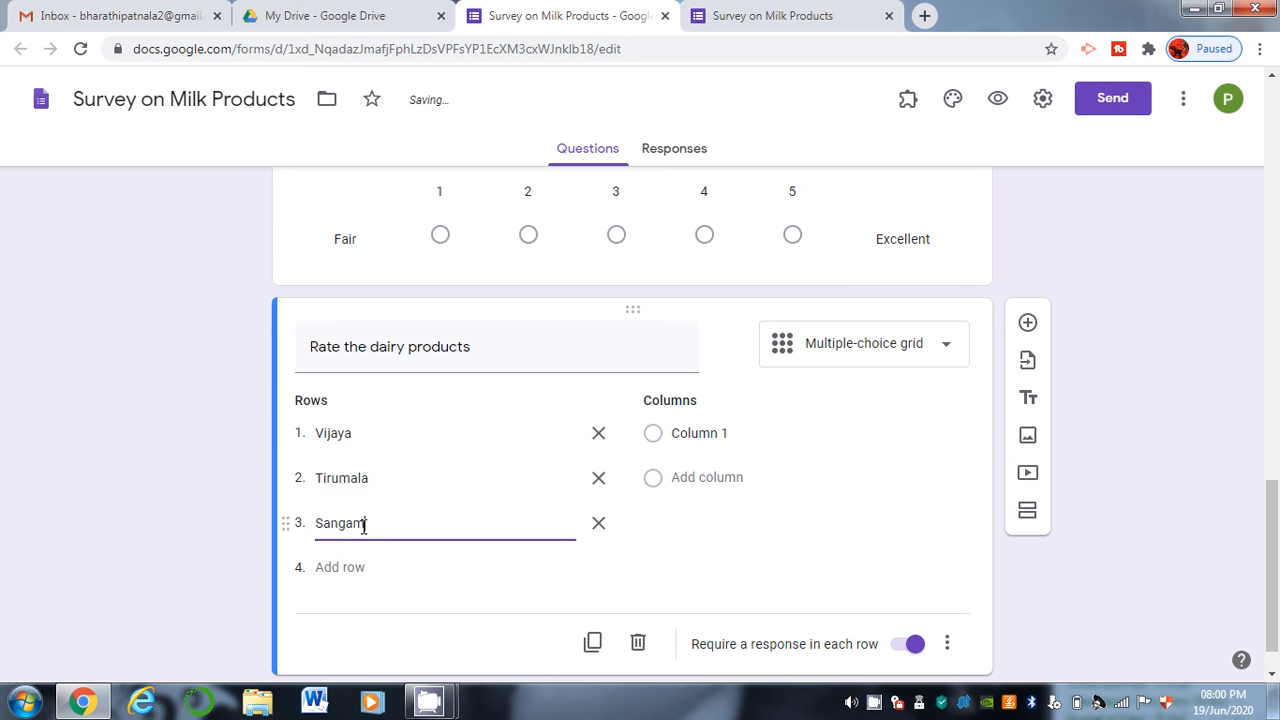
{"action": "left_click", "coordinate": [357, 567]}
{"action": "type", "text": "Others"}
Enter grid columns Bad, GOod, Very Good and Excellent.
{"action": "left_click", "coordinate": [713, 437]}
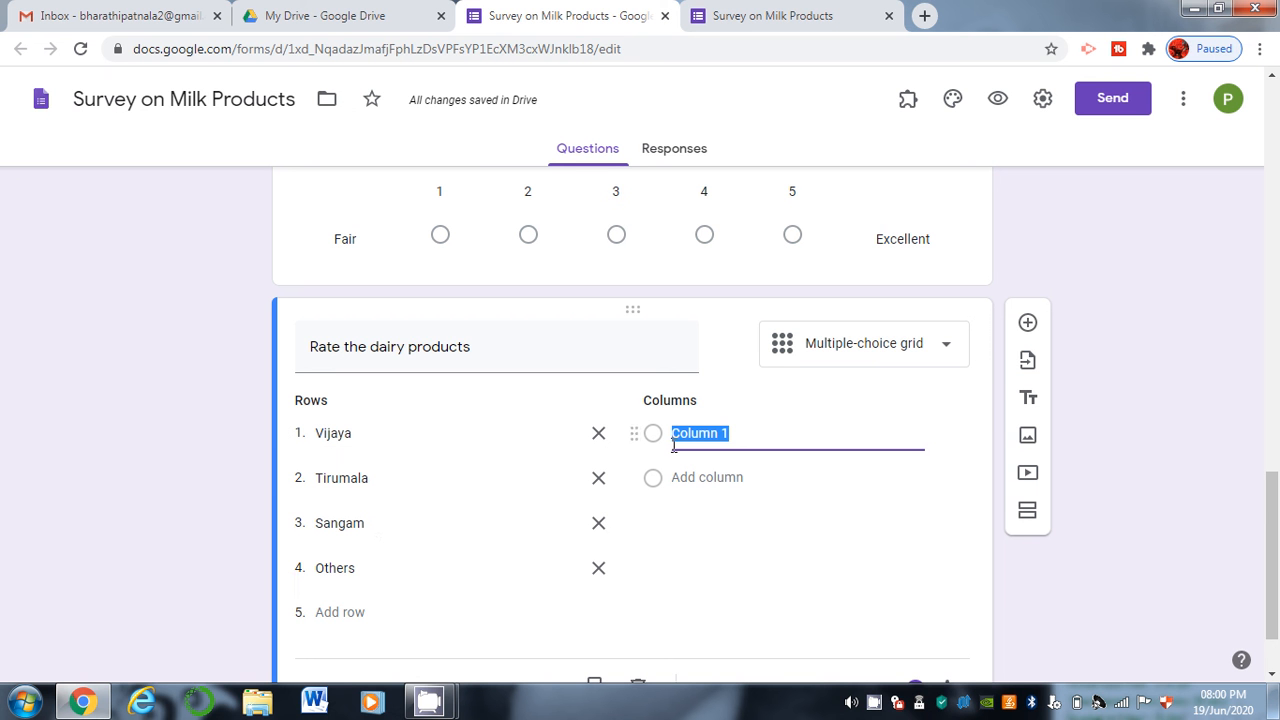
{"action": "type", "text": "zzzz"}
{"action": "key", "text": "BackSpace"}
{"action": "key", "text": "BackSpace"}
{"action": "key", "text": "BackSpace"}
{"action": "key", "text": "BackSpace"}
{"action": "type", "text": "N"}
{"action": "key", "text": "BackSpace"}
{"action": "type", "text": "Bad"}
{"action": "key", "text": "Return"}
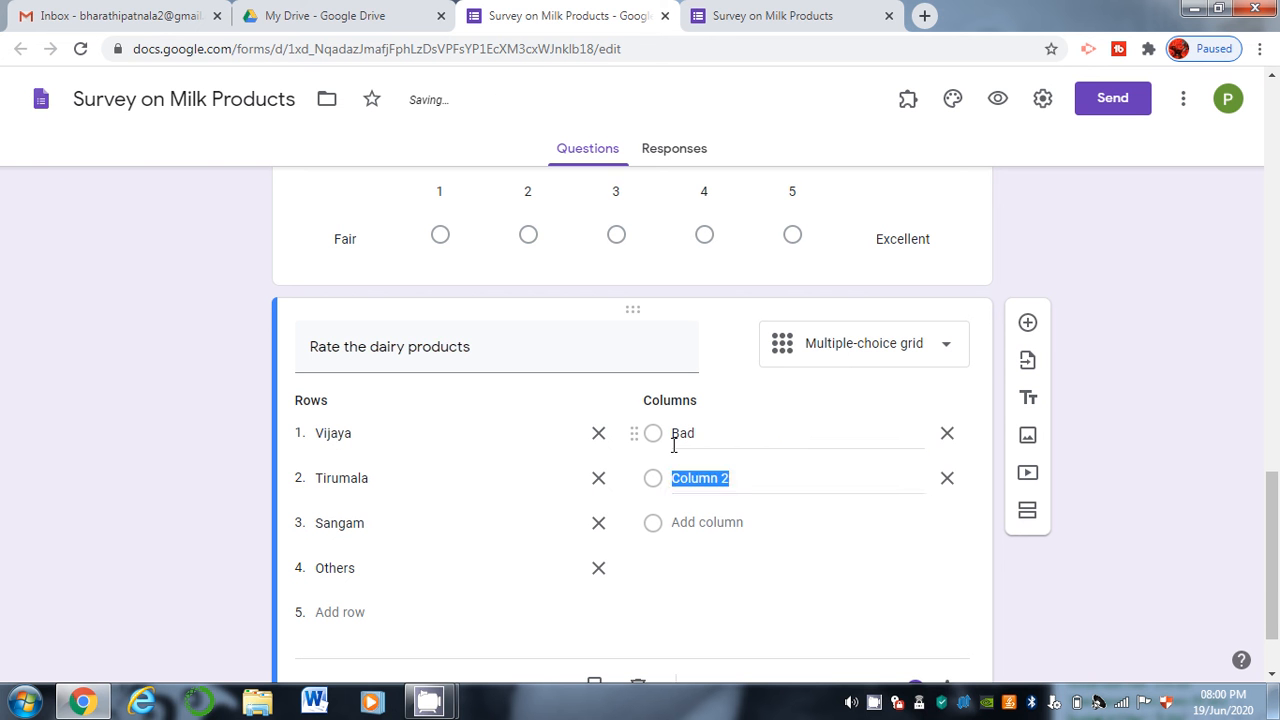
{"action": "type", "text": "GOod"}
{"action": "key", "text": "Return"}
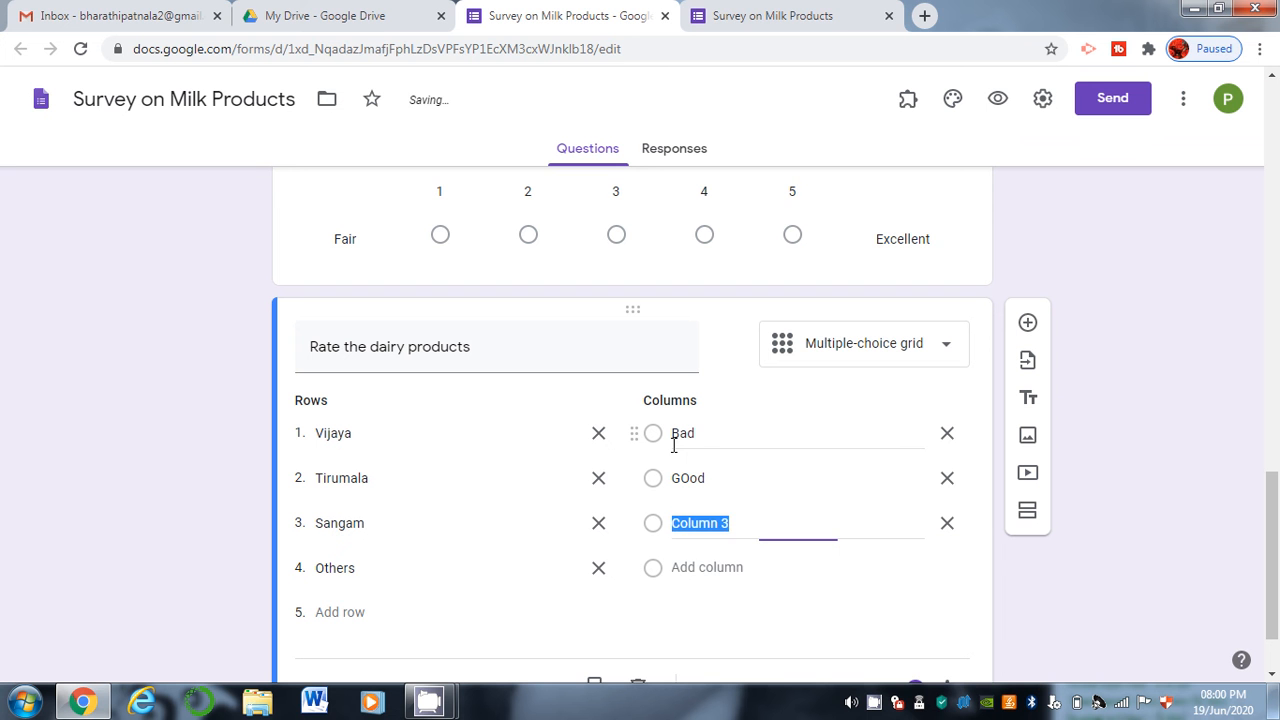
{"action": "type", "text": "Very Good"}
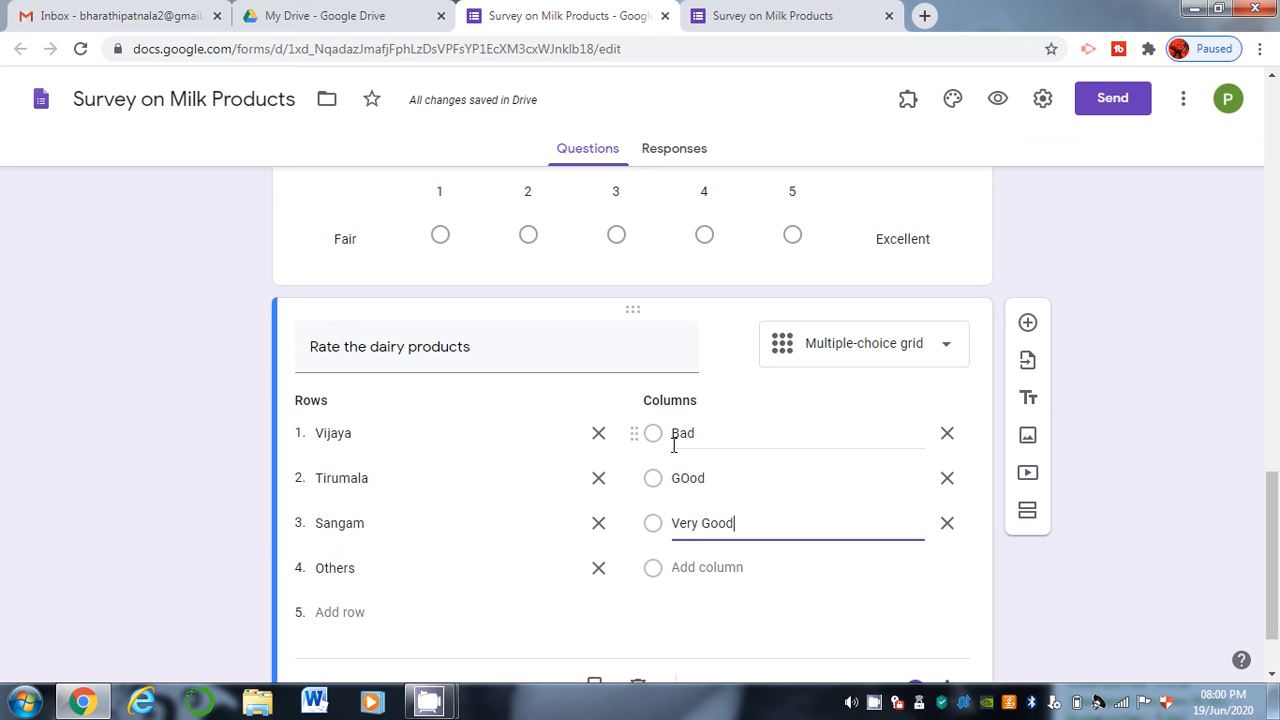
{"action": "key", "text": "Return"}
{"action": "type", "text": "Excellent"}
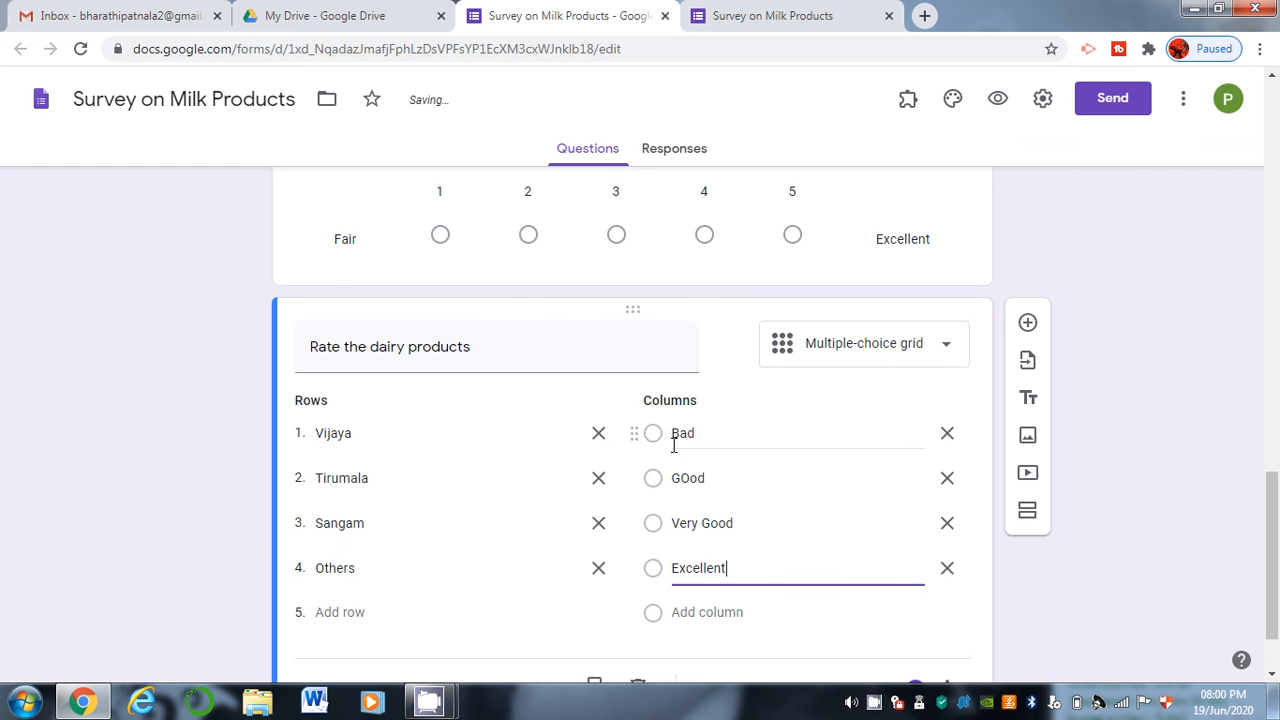
{"action": "left_click", "coordinate": [735, 13]}
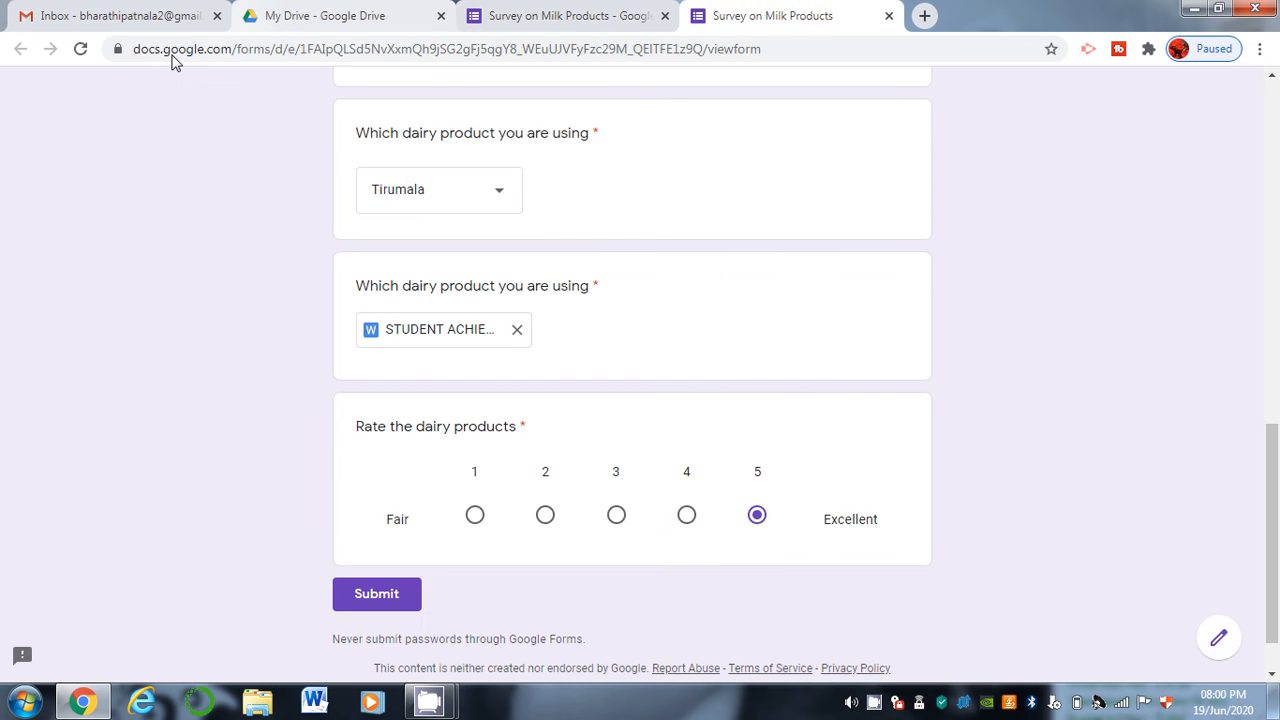
Reload the live survey, check the new four-brand rating grid, and return to the editor.
{"action": "left_click", "coordinate": [80, 49]}
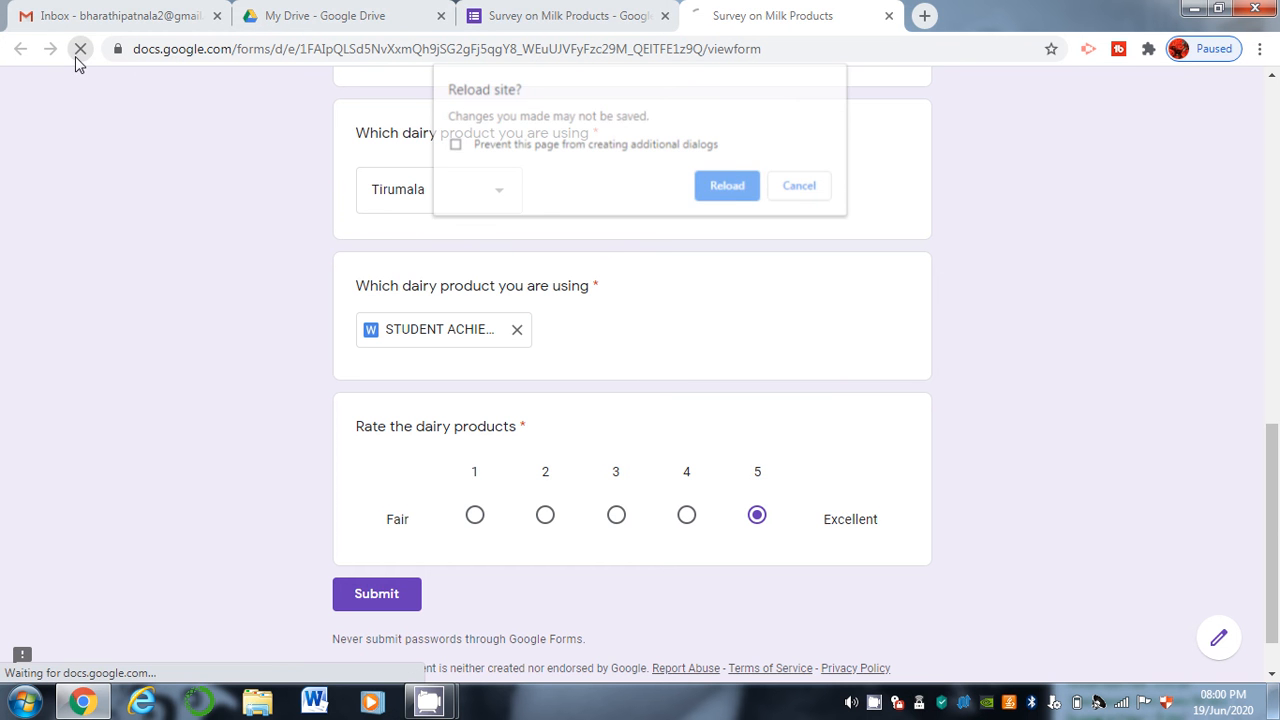
{"action": "left_click", "coordinate": [729, 186]}
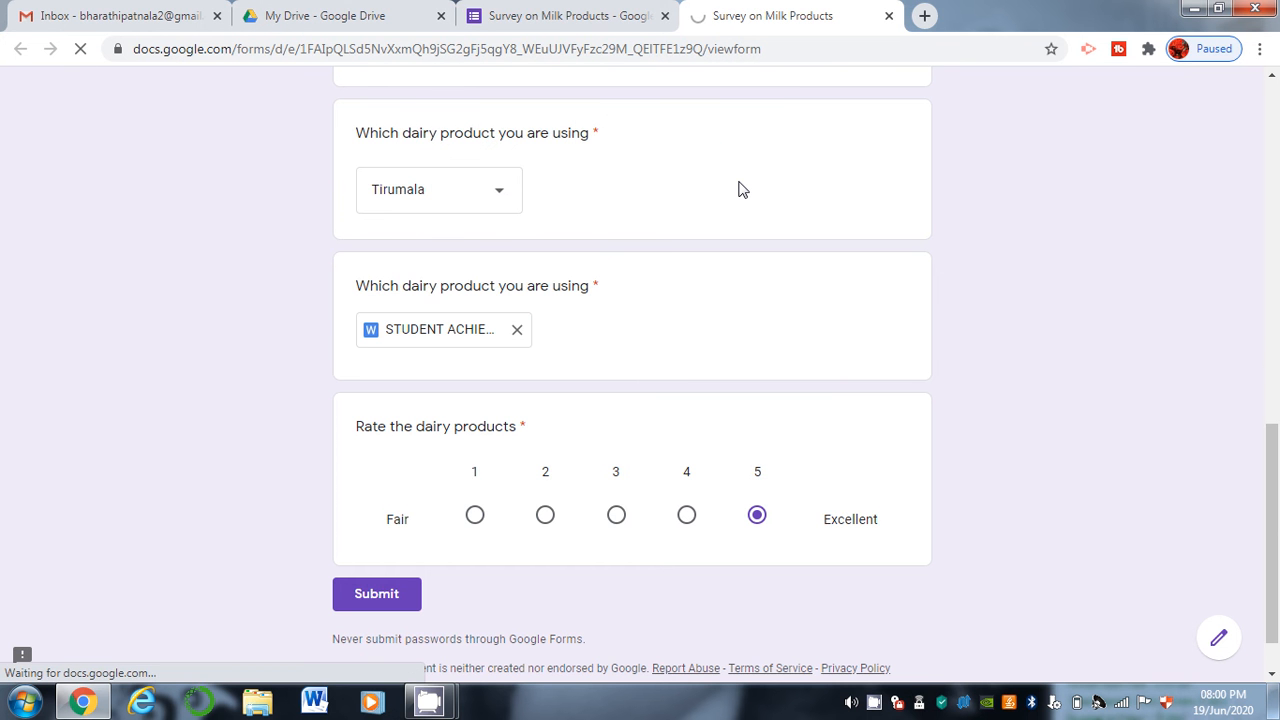
{"action": "left_click_drag", "start_coordinate": [1274, 458], "coordinate": [1278, 477]}
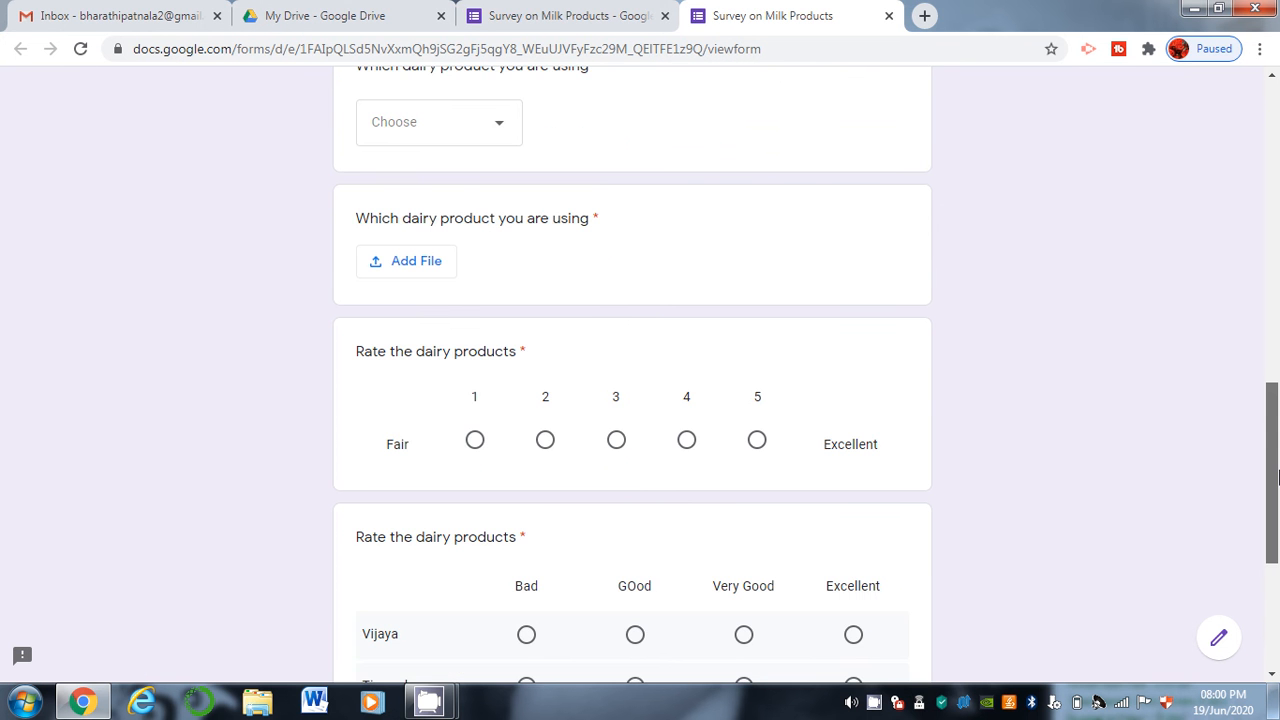
{"action": "scroll", "coordinate": [897, 484], "scroll_direction": "down", "scroll_amount": 3}
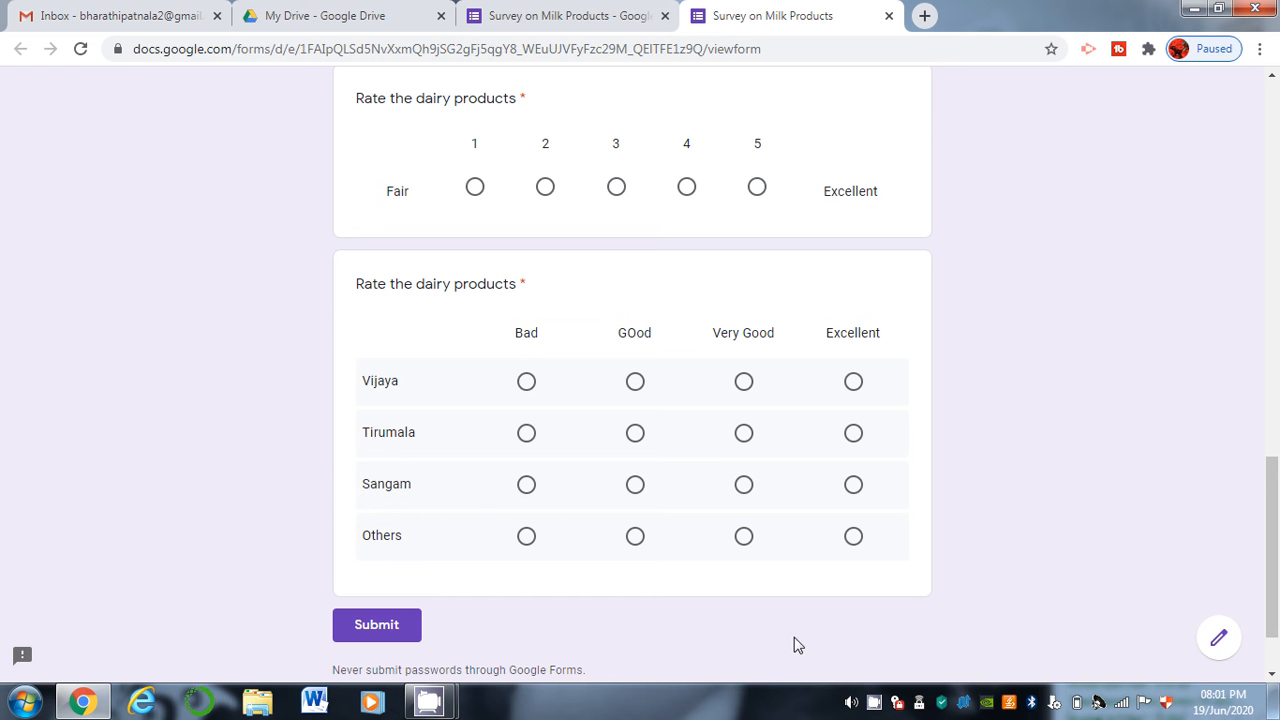
{"action": "left_click", "coordinate": [650, 14]}
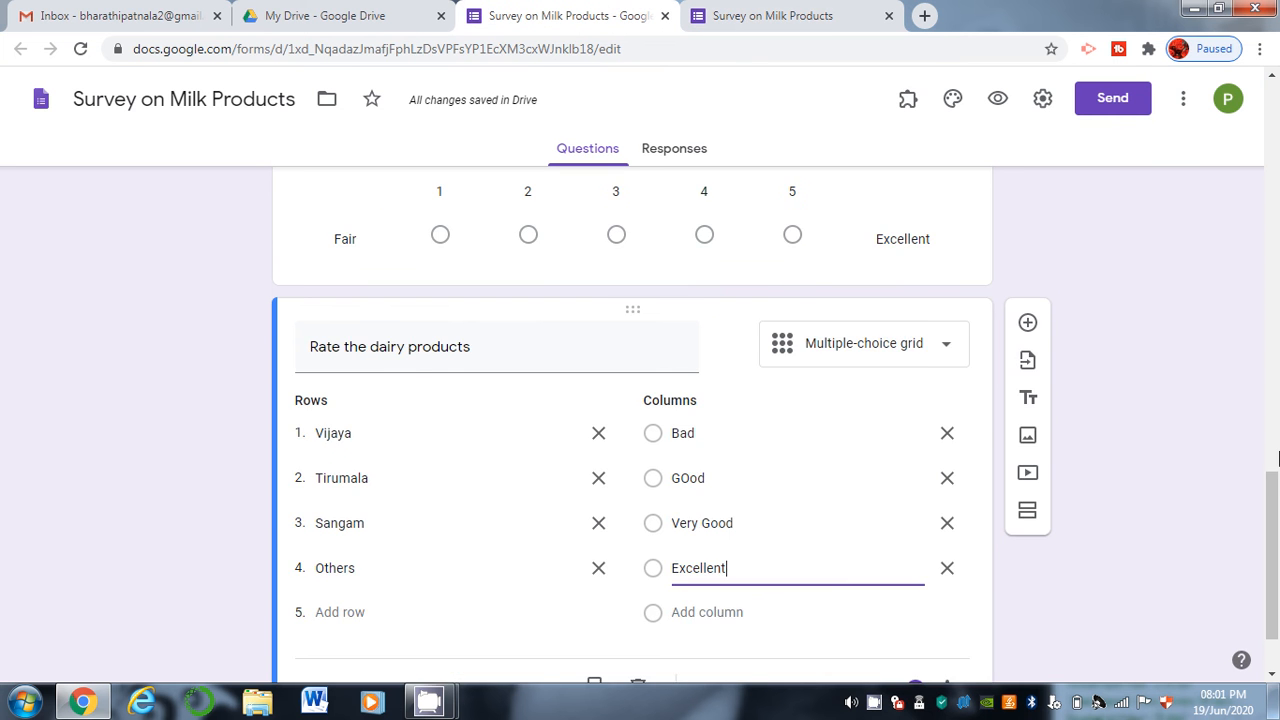
Duplicate the dairy rating grid and change the copy to a tick box grid.
{"action": "left_click_drag", "start_coordinate": [1275, 510], "coordinate": [1276, 643]}
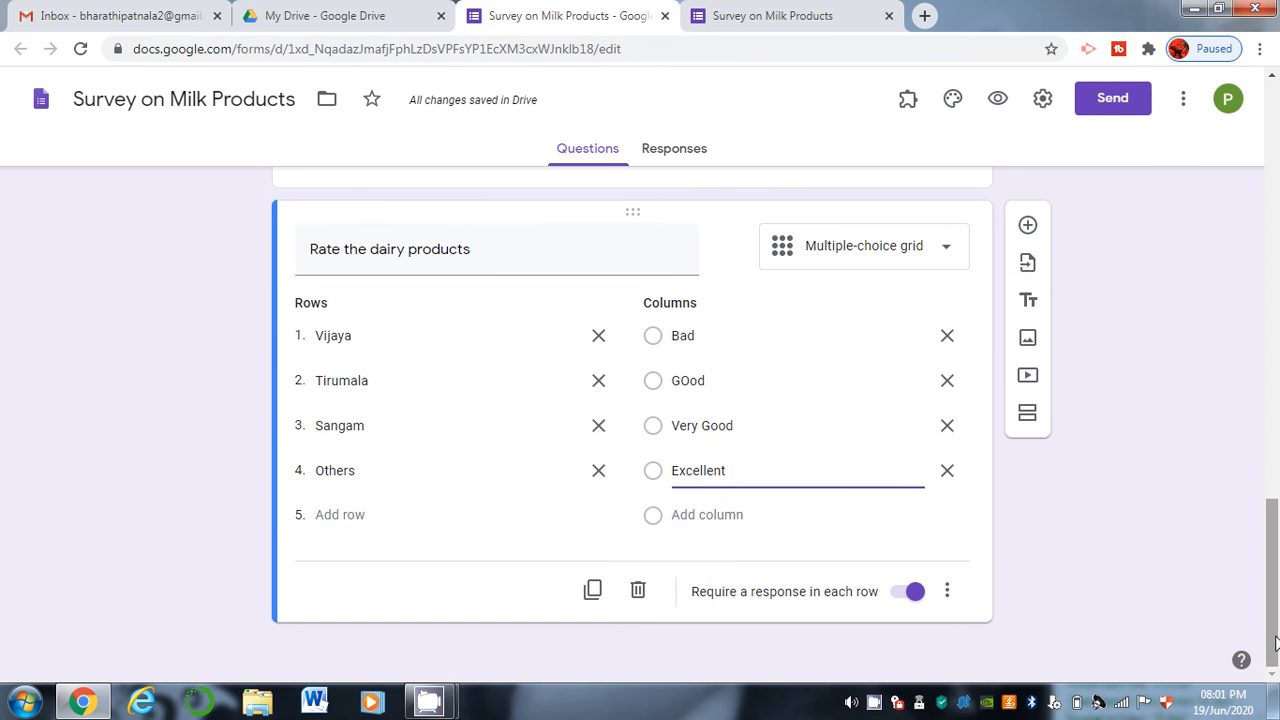
{"action": "left_click", "coordinate": [590, 594]}
{"action": "left_click_drag", "start_coordinate": [1273, 558], "coordinate": [1274, 638]}
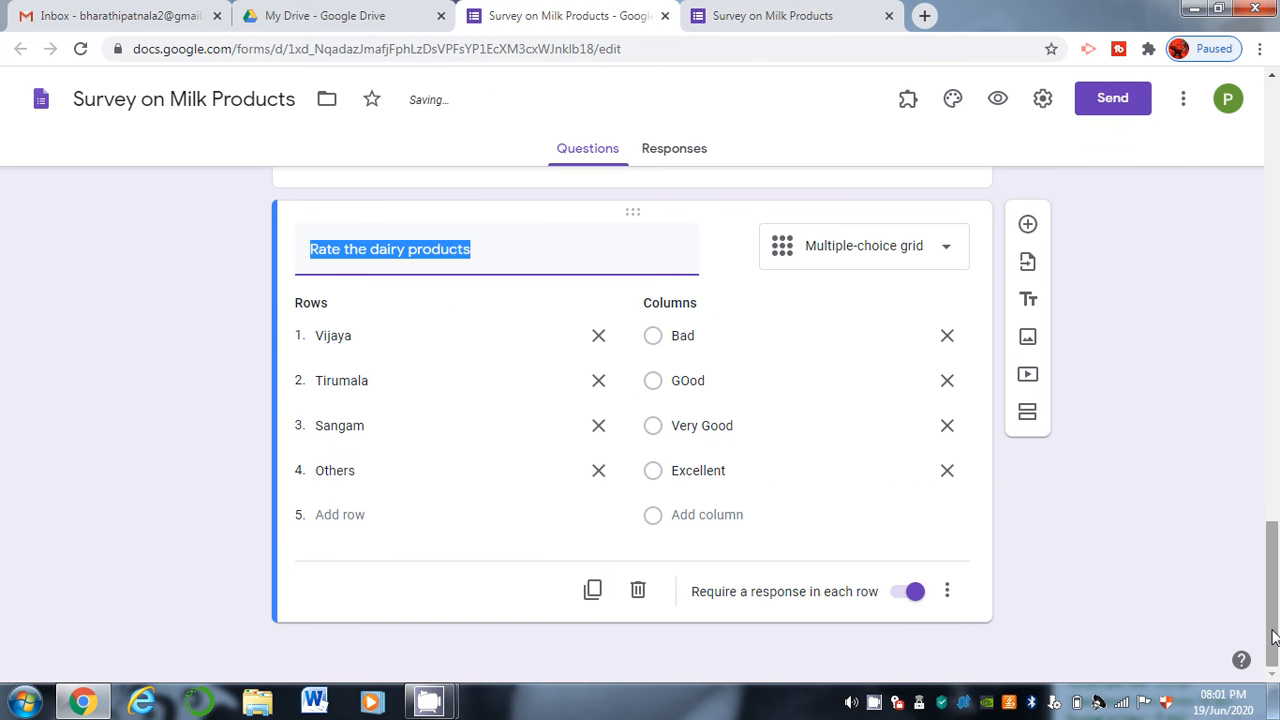
{"action": "left_click", "coordinate": [912, 272]}
{"action": "left_click", "coordinate": [879, 525]}
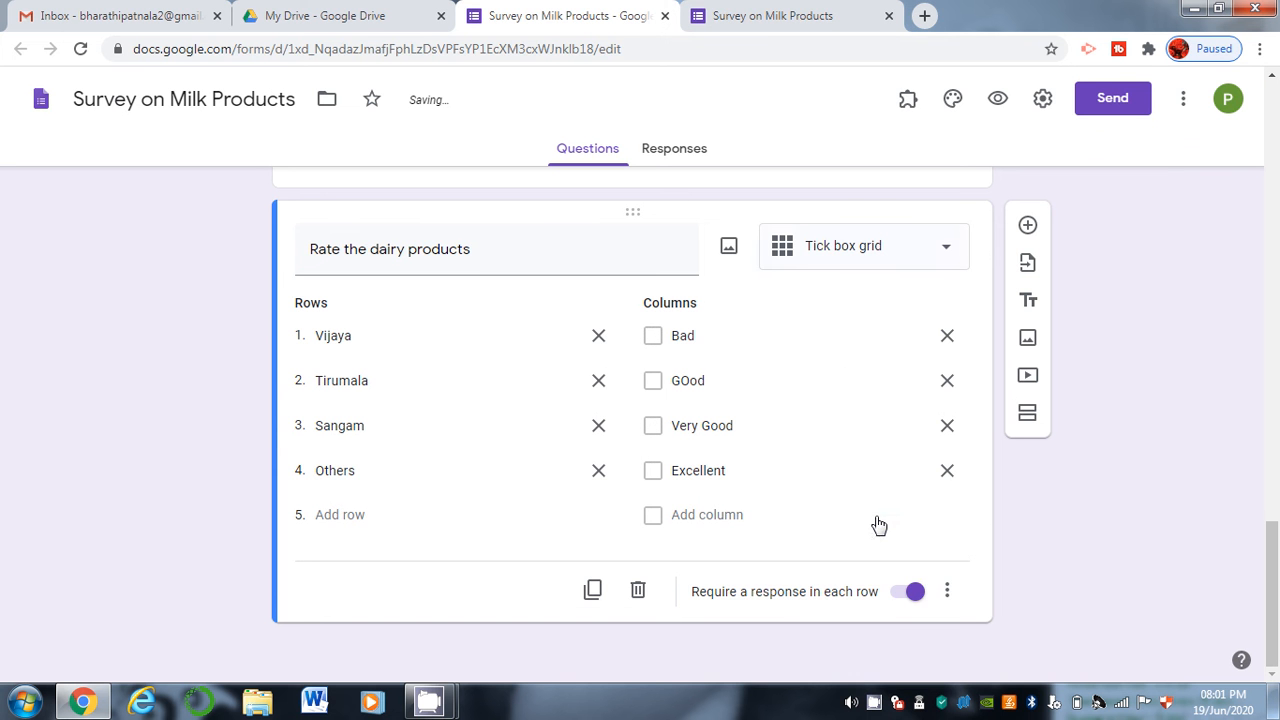
{"action": "left_click", "coordinate": [797, 7]}
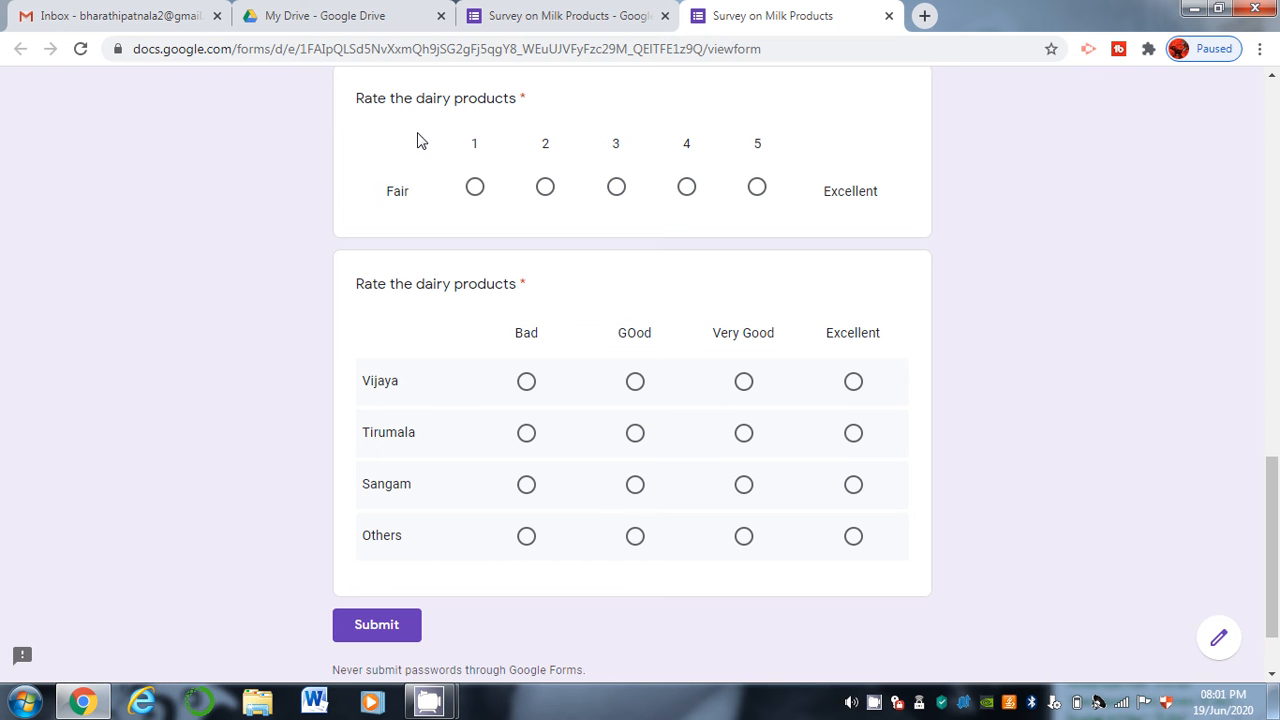
Reload the live form and tick Bad and Very Good for Vijaya in the tick box grid.
{"action": "left_click", "coordinate": [80, 49]}
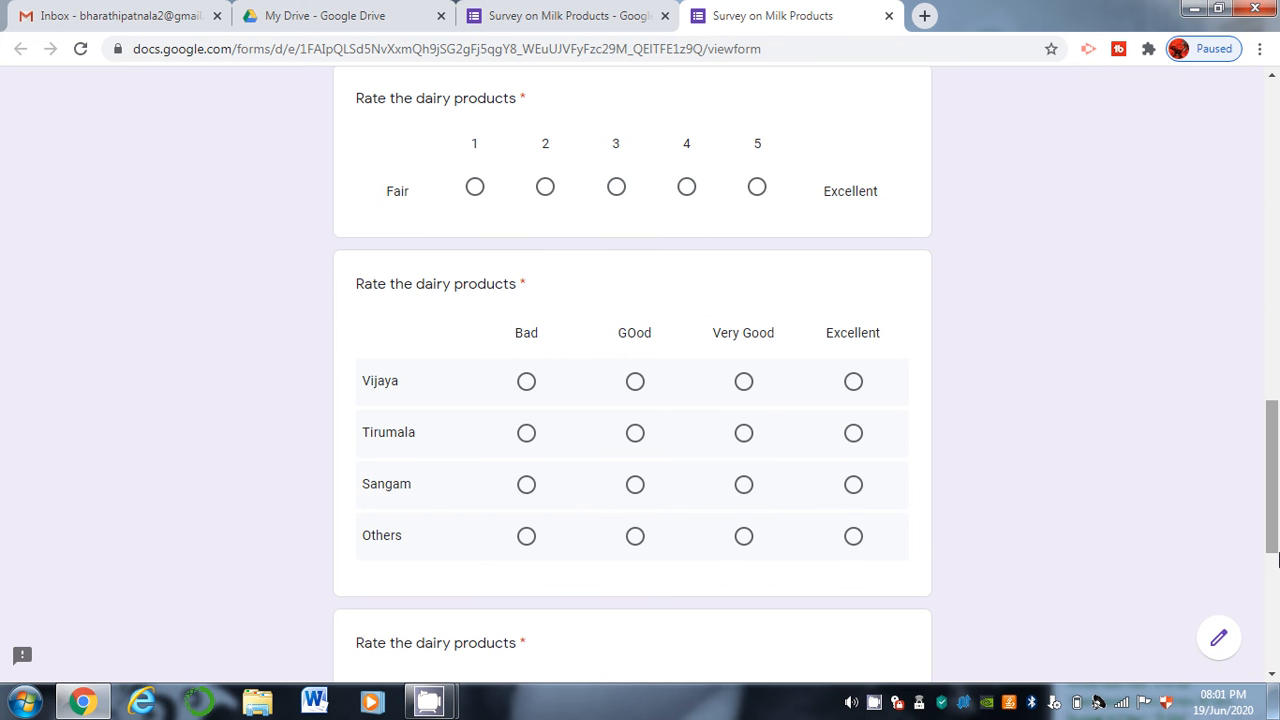
{"action": "scroll", "coordinate": [1275, 558], "scroll_direction": "down", "scroll_amount": 1}
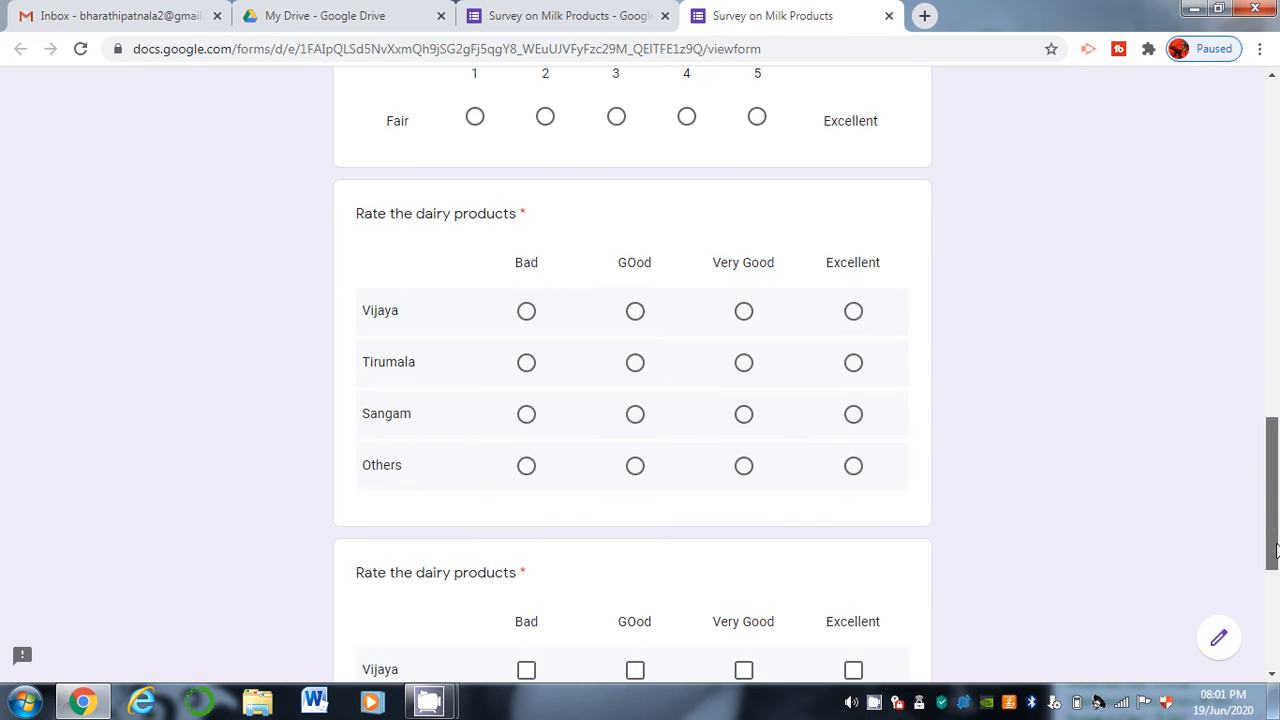
{"action": "left_click_drag", "start_coordinate": [1276, 550], "coordinate": [1275, 591]}
{"action": "left_click", "coordinate": [526, 506]}
{"action": "left_click", "coordinate": [744, 507]}
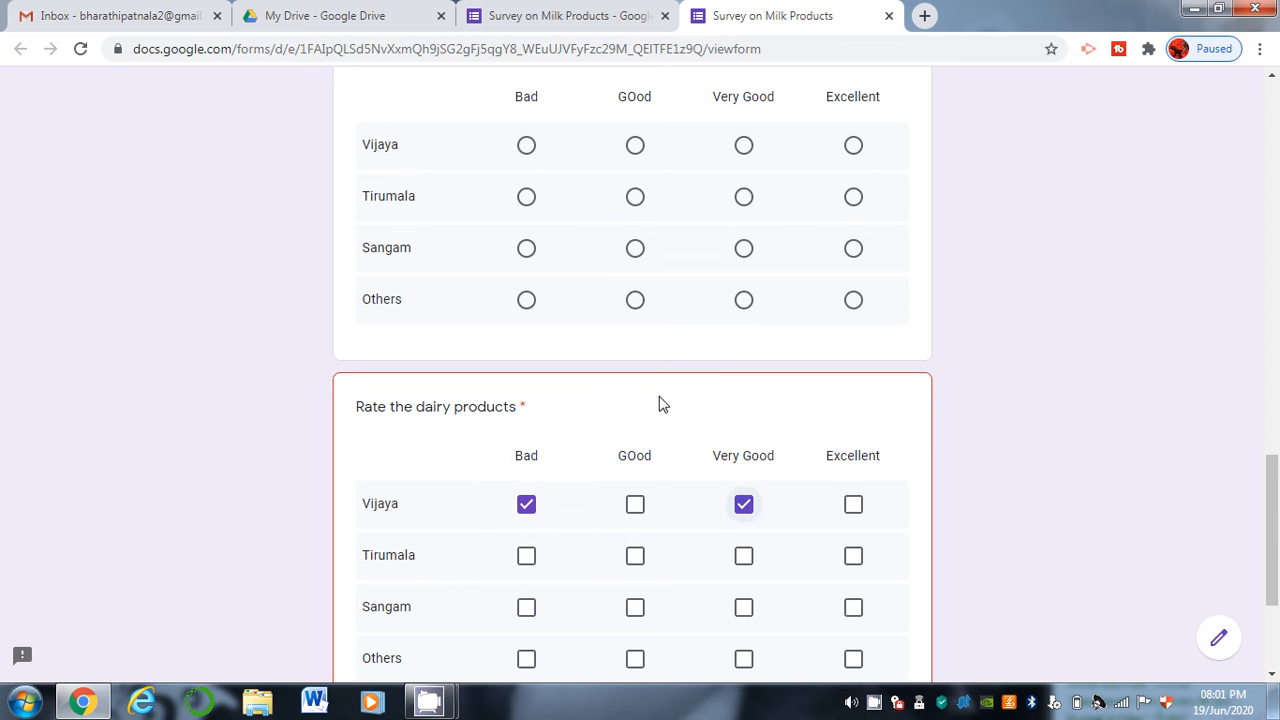
In the single-choice grid rate Vijaya Very Good, Tirumala Bad, Sangam Very Good, Others Bad.
{"action": "left_click", "coordinate": [522, 148]}
{"action": "left_click", "coordinate": [745, 148]}
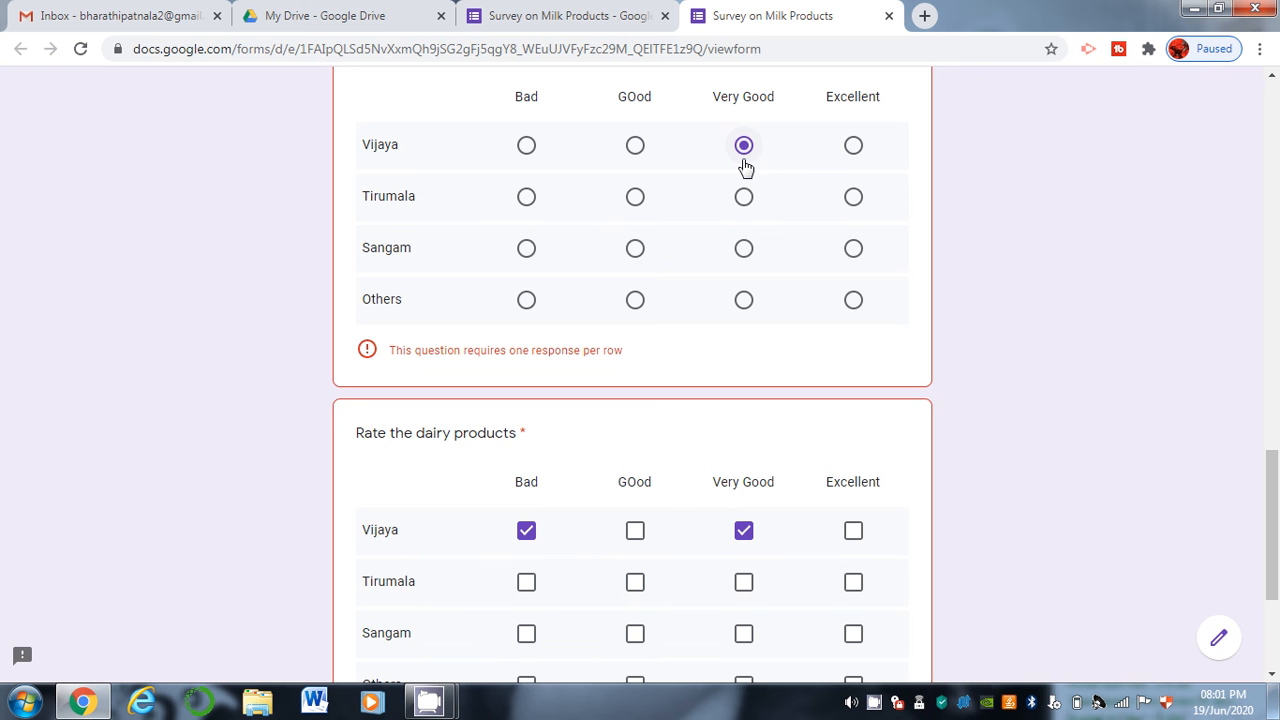
{"action": "left_click", "coordinate": [520, 200]}
{"action": "left_click", "coordinate": [741, 252]}
{"action": "left_click", "coordinate": [528, 303]}
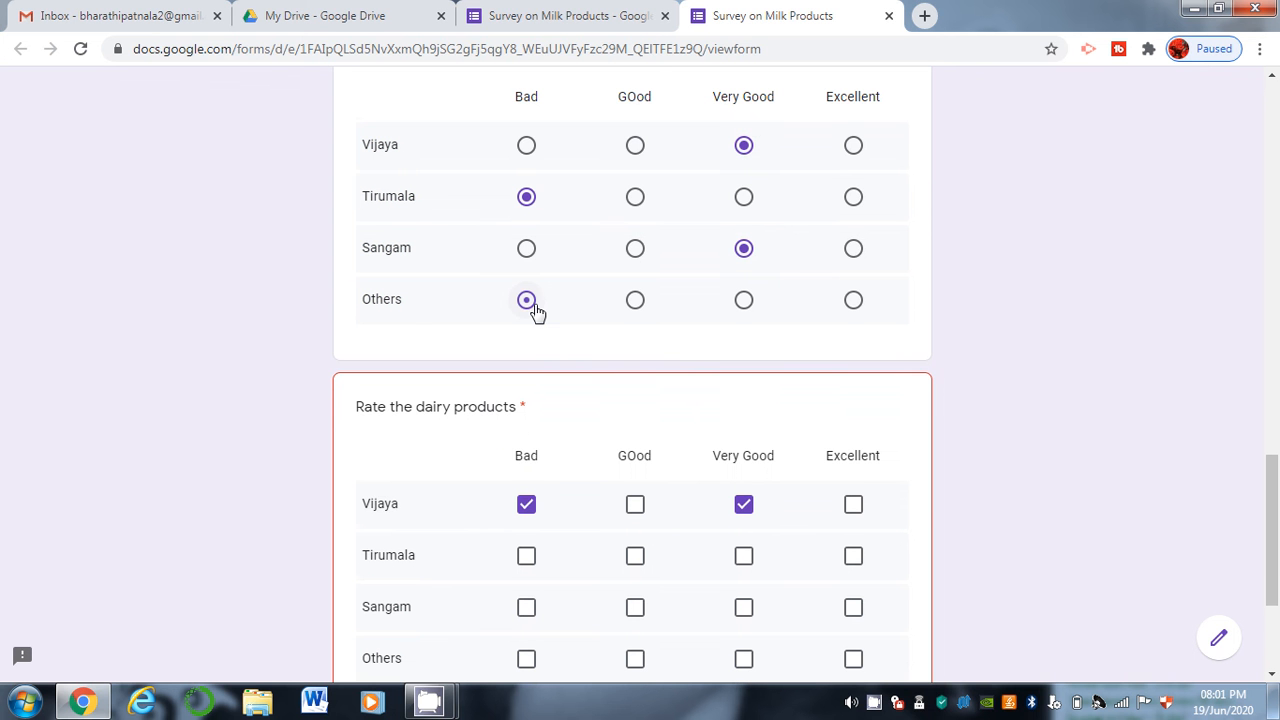
Tick GOod and Excellent for Tirumala in the tick box grid, then return to the editor.
{"action": "left_click", "coordinate": [635, 550]}
{"action": "left_click", "coordinate": [850, 560]}
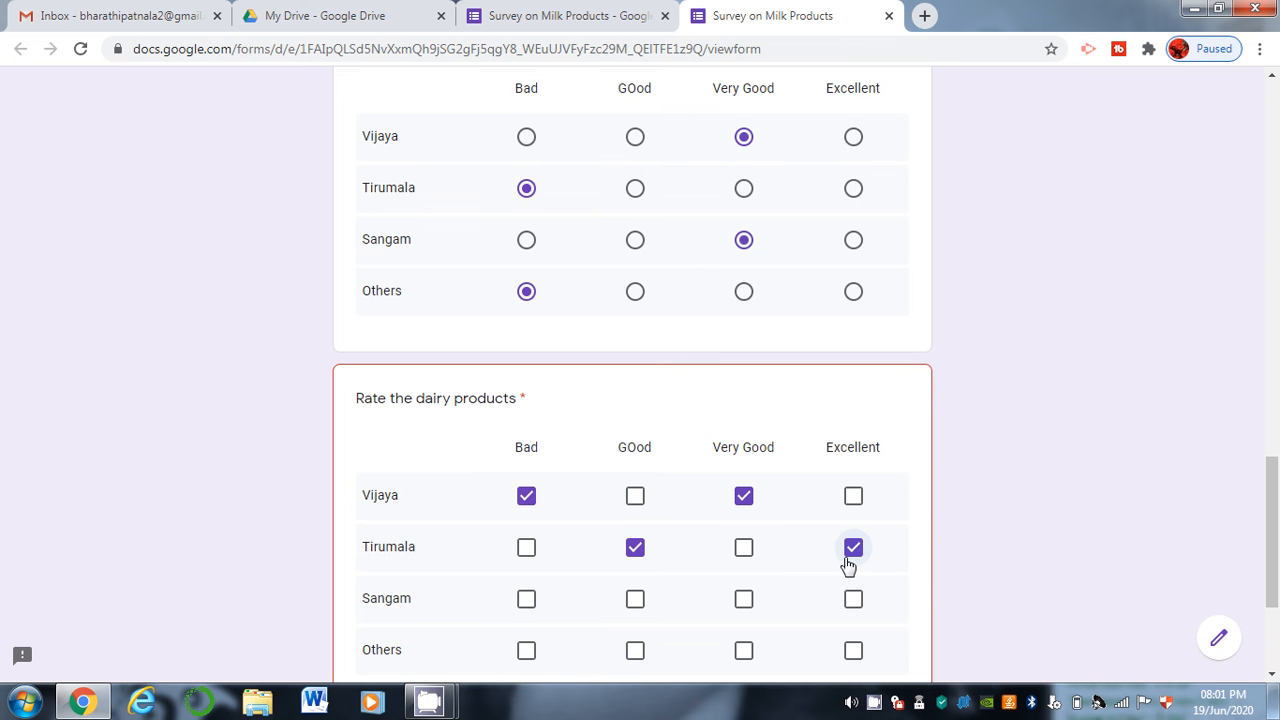
{"action": "left_click", "coordinate": [527, 10]}
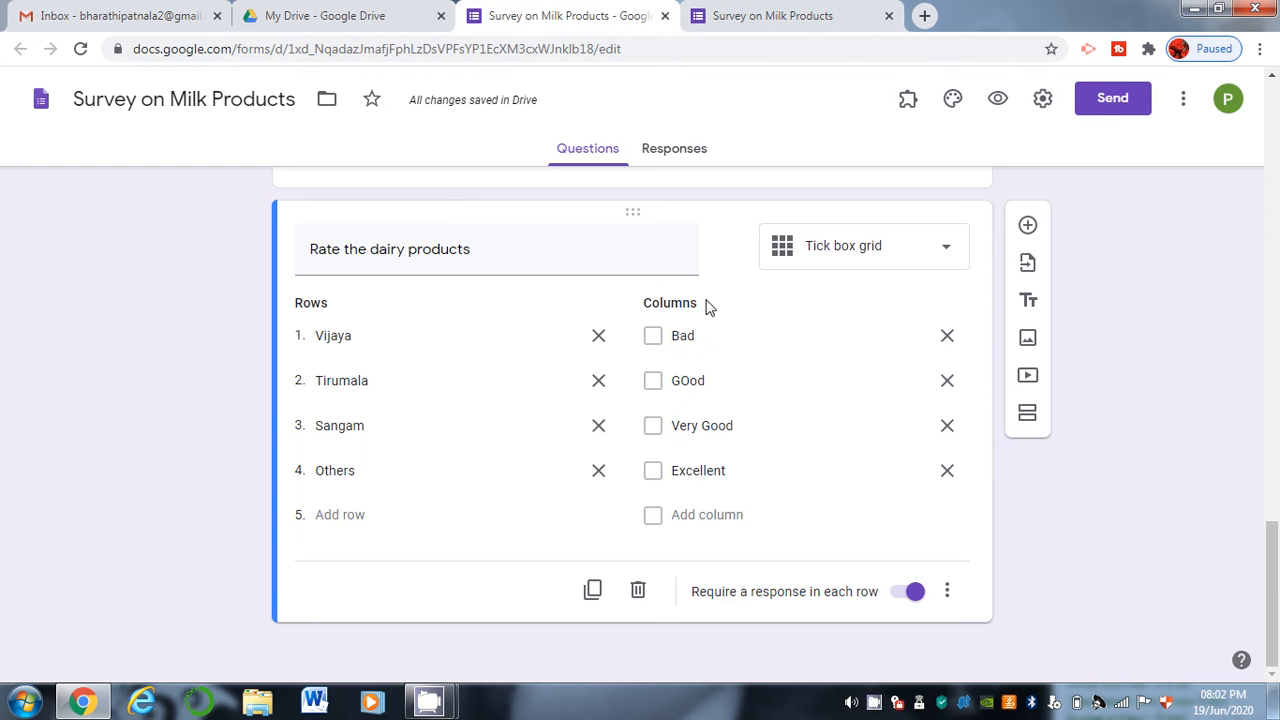
Change the grid question to a Date question and duplicate it as a Time question.
{"action": "left_click", "coordinate": [908, 259]}
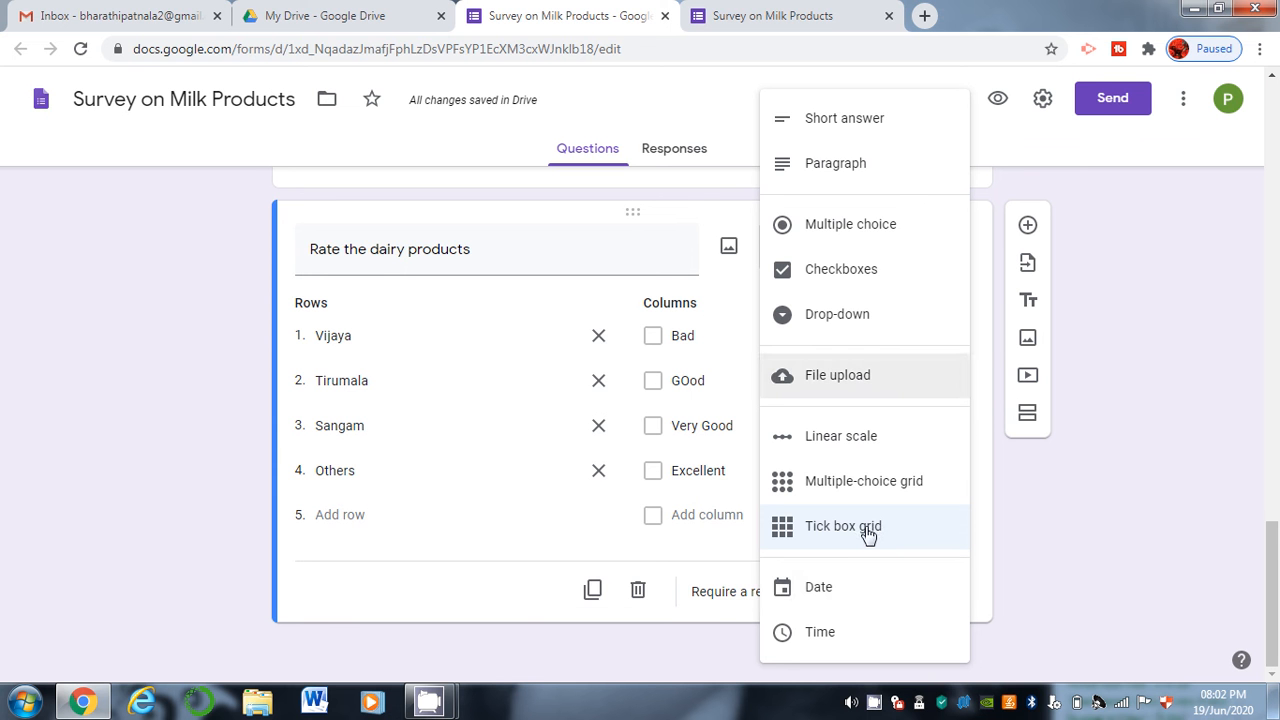
{"action": "left_click", "coordinate": [818, 590]}
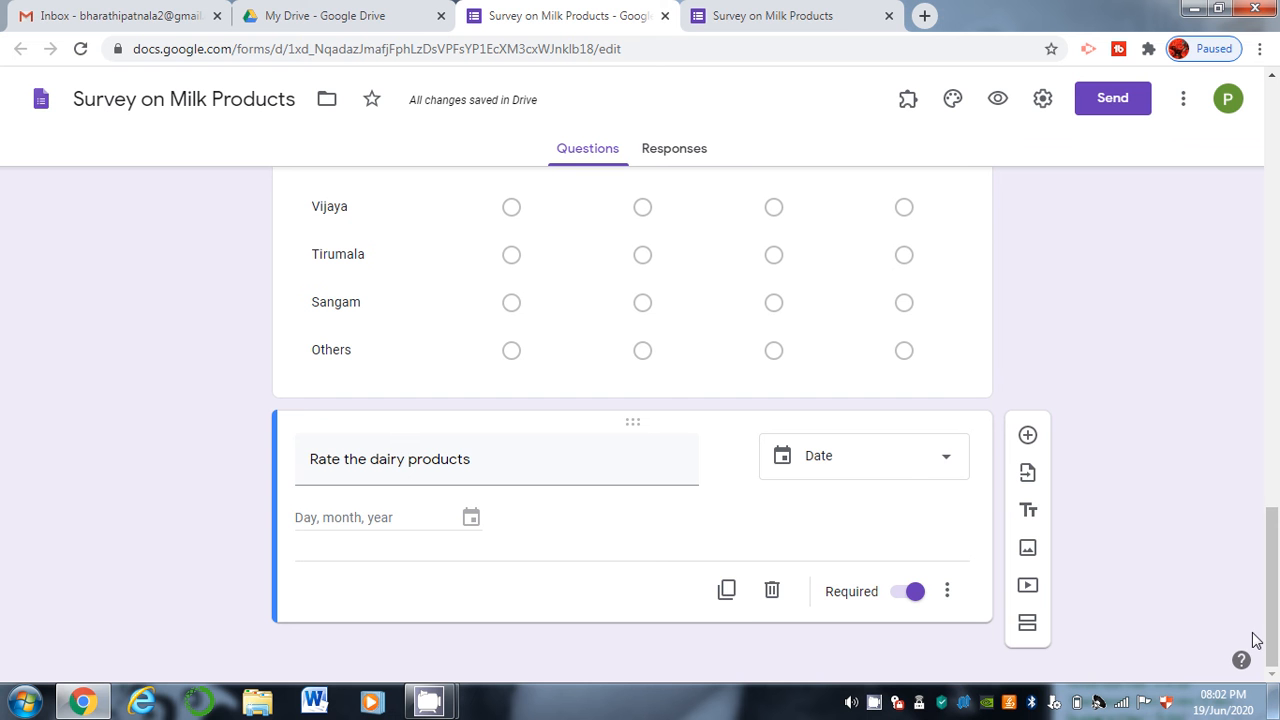
{"action": "left_click", "coordinate": [724, 606]}
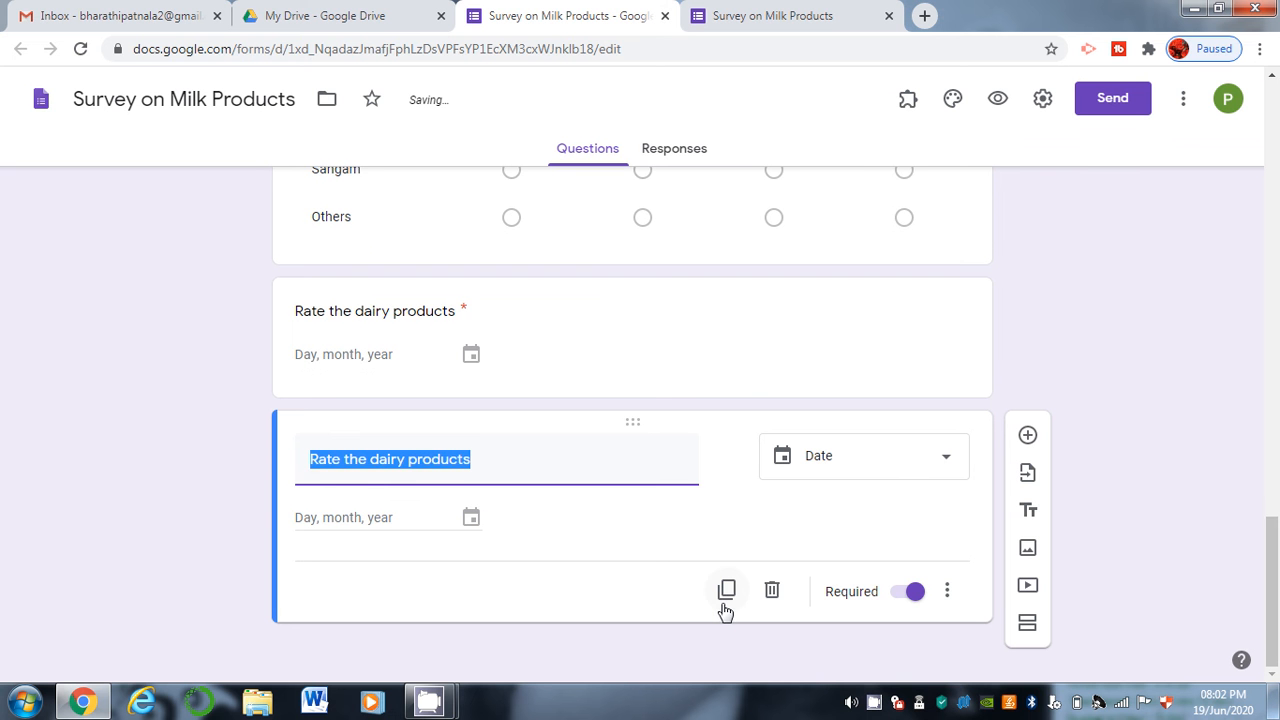
{"action": "left_click", "coordinate": [870, 452]}
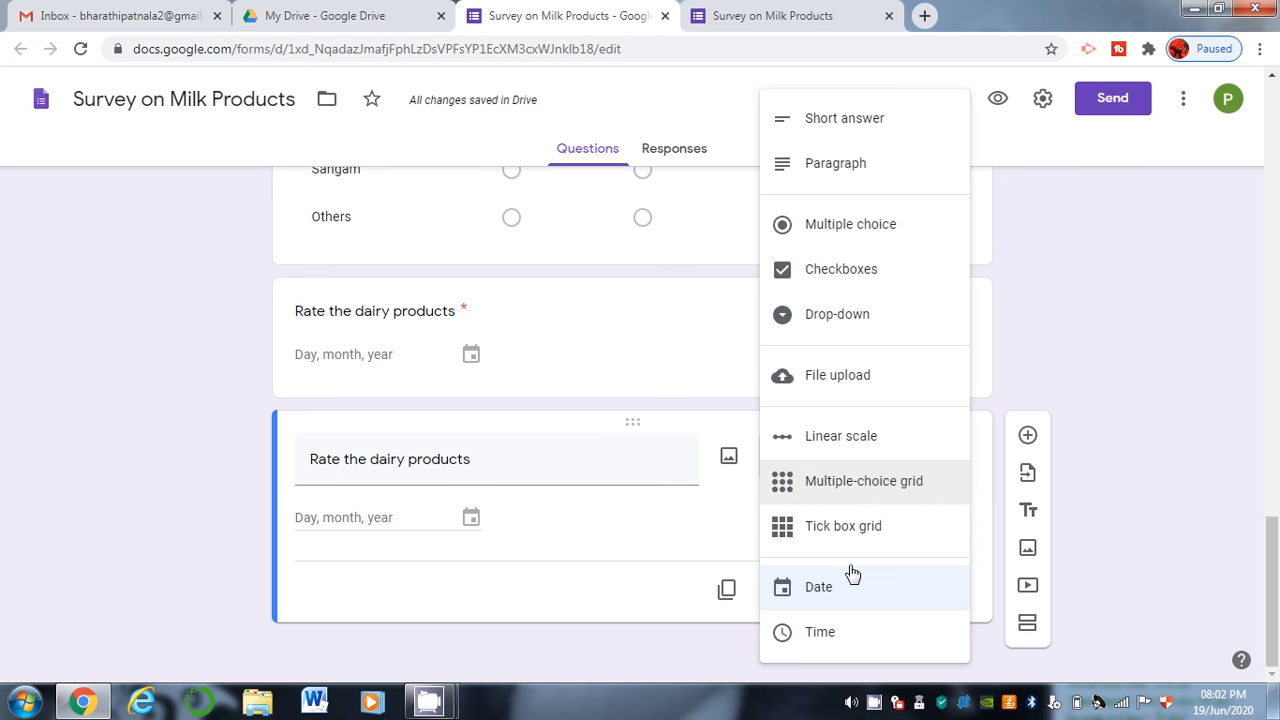
{"action": "left_click", "coordinate": [850, 634]}
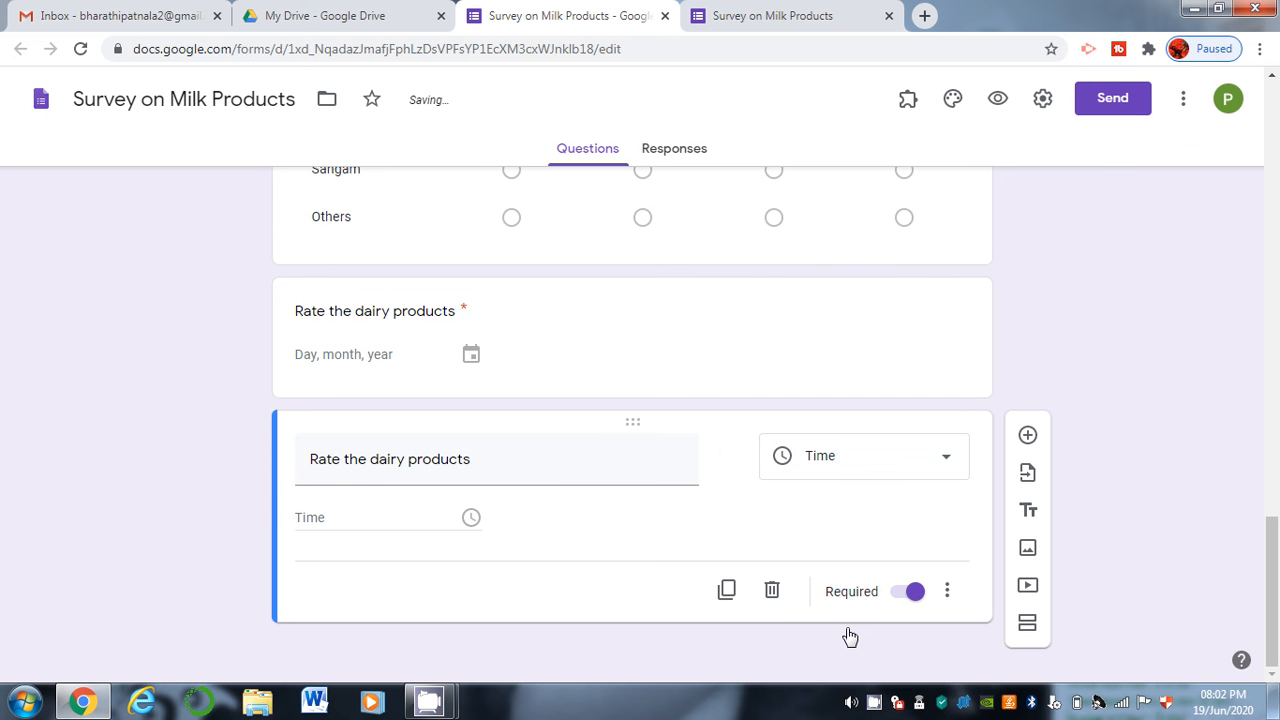
{"action": "left_click", "coordinate": [800, 458]}
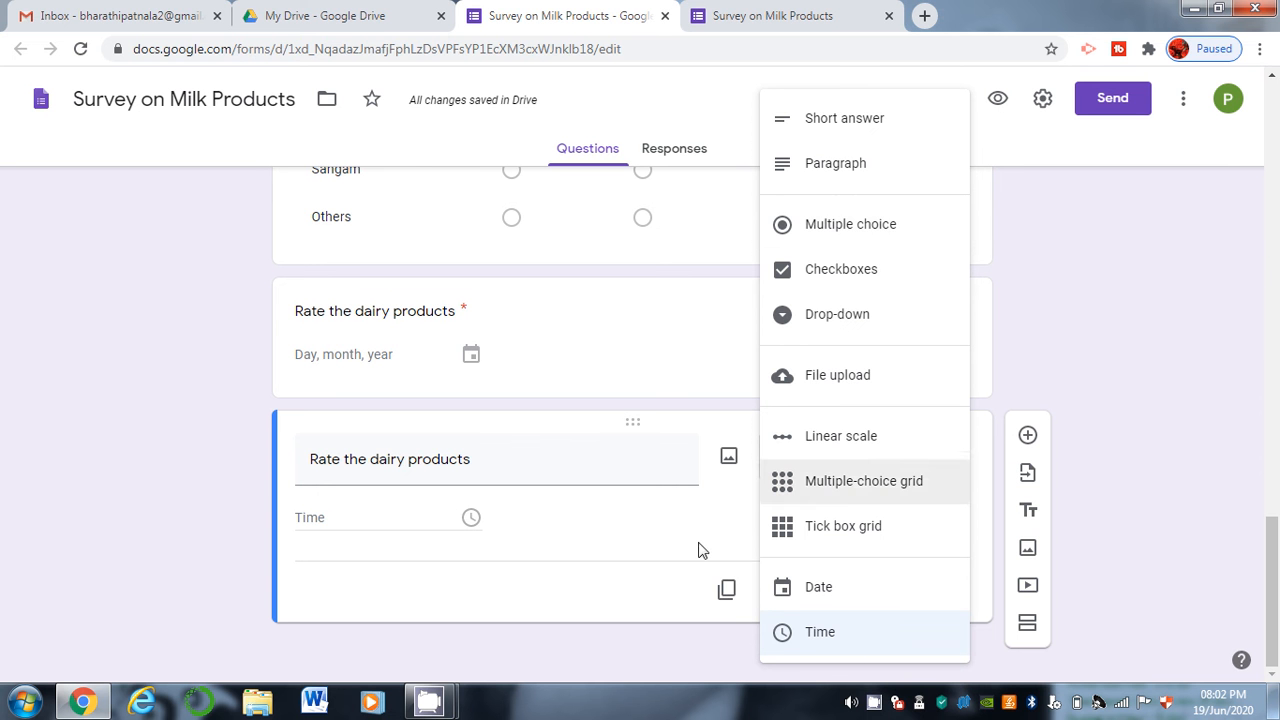
{"action": "left_click", "coordinate": [1131, 361]}
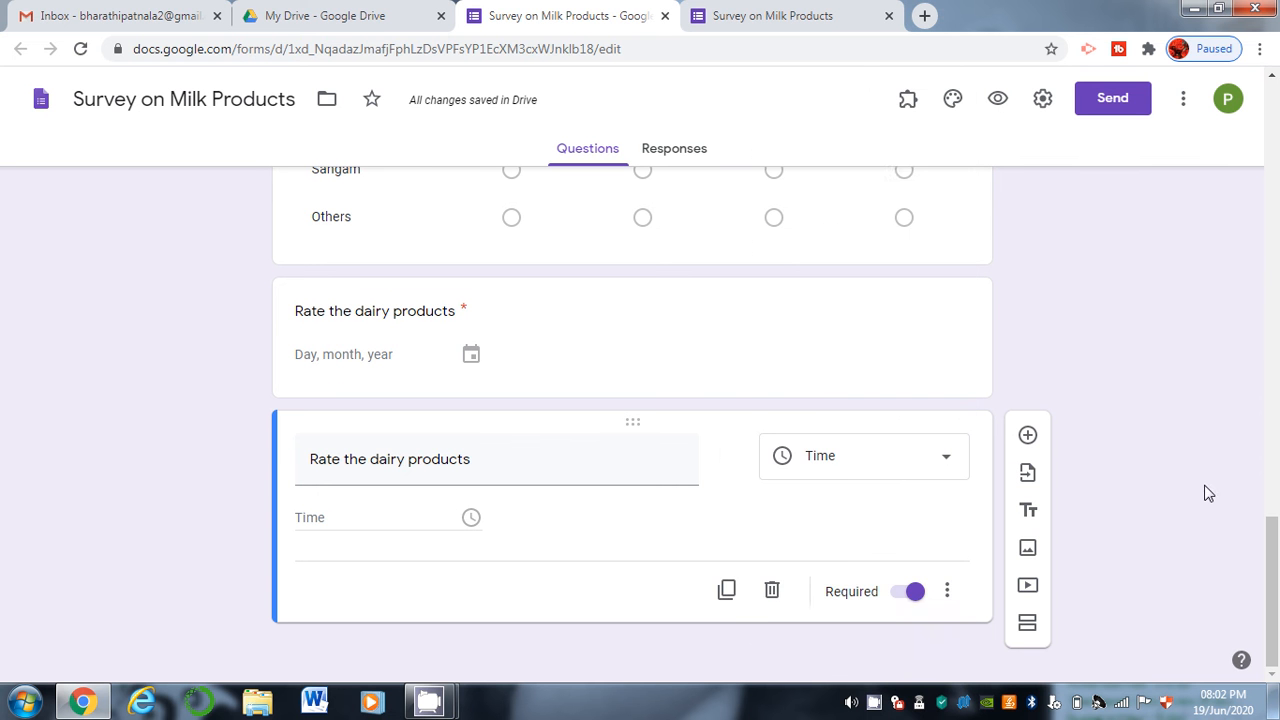
Add a new blank multiple-choice question below the Time question.
{"action": "left_click_drag", "start_coordinate": [1276, 582], "coordinate": [1279, 572]}
{"action": "scroll", "coordinate": [1236, 546], "scroll_direction": "down", "scroll_amount": 1}
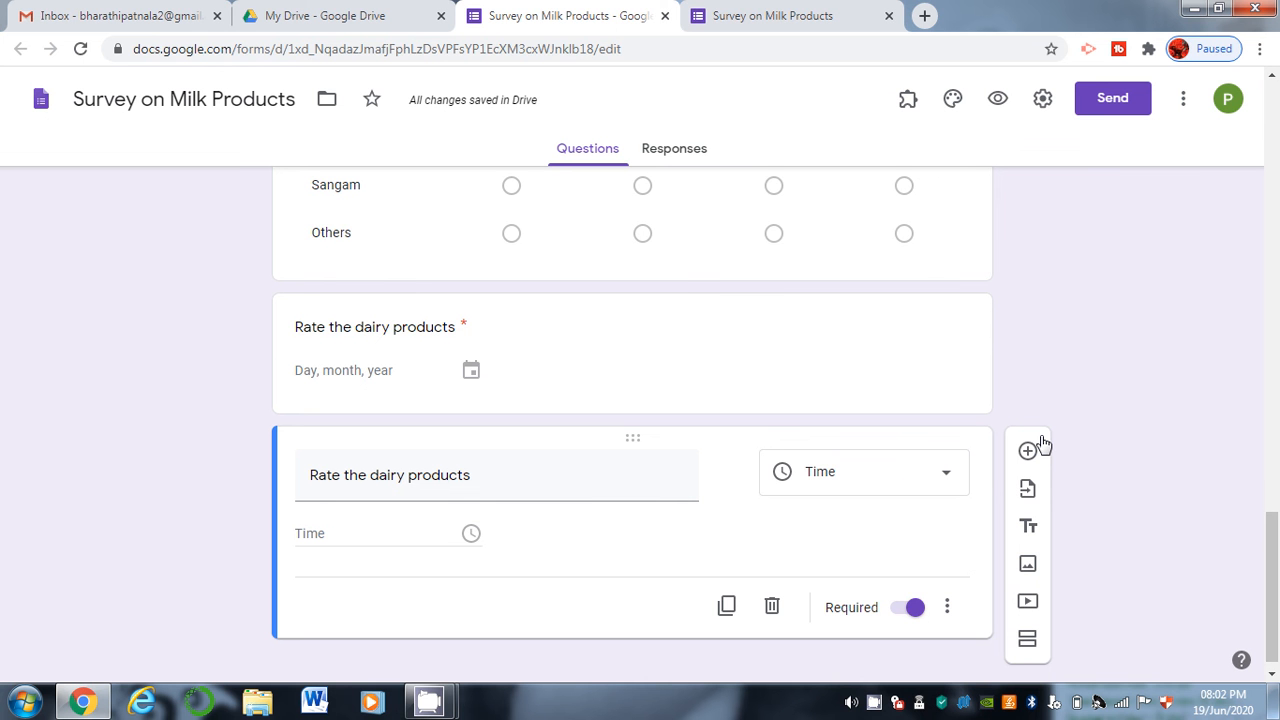
{"action": "left_click_drag", "start_coordinate": [1043, 445], "coordinate": [1025, 506]}
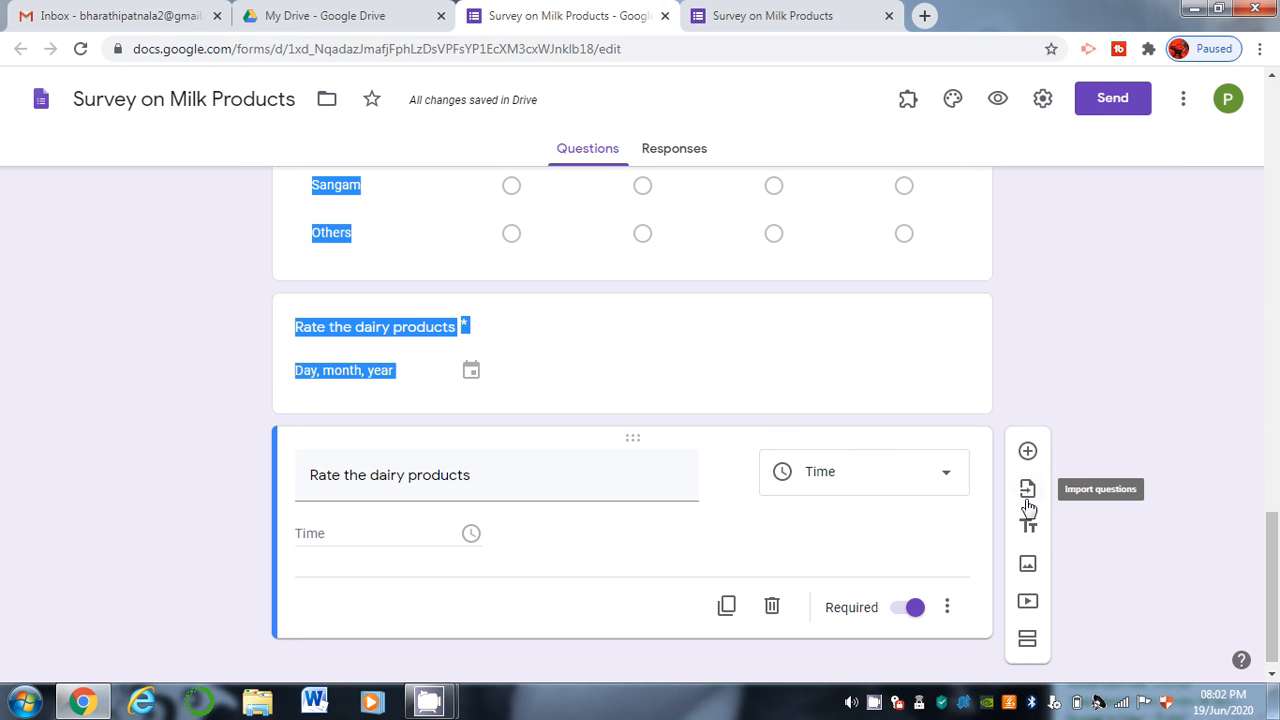
{"action": "left_click", "coordinate": [1028, 455]}
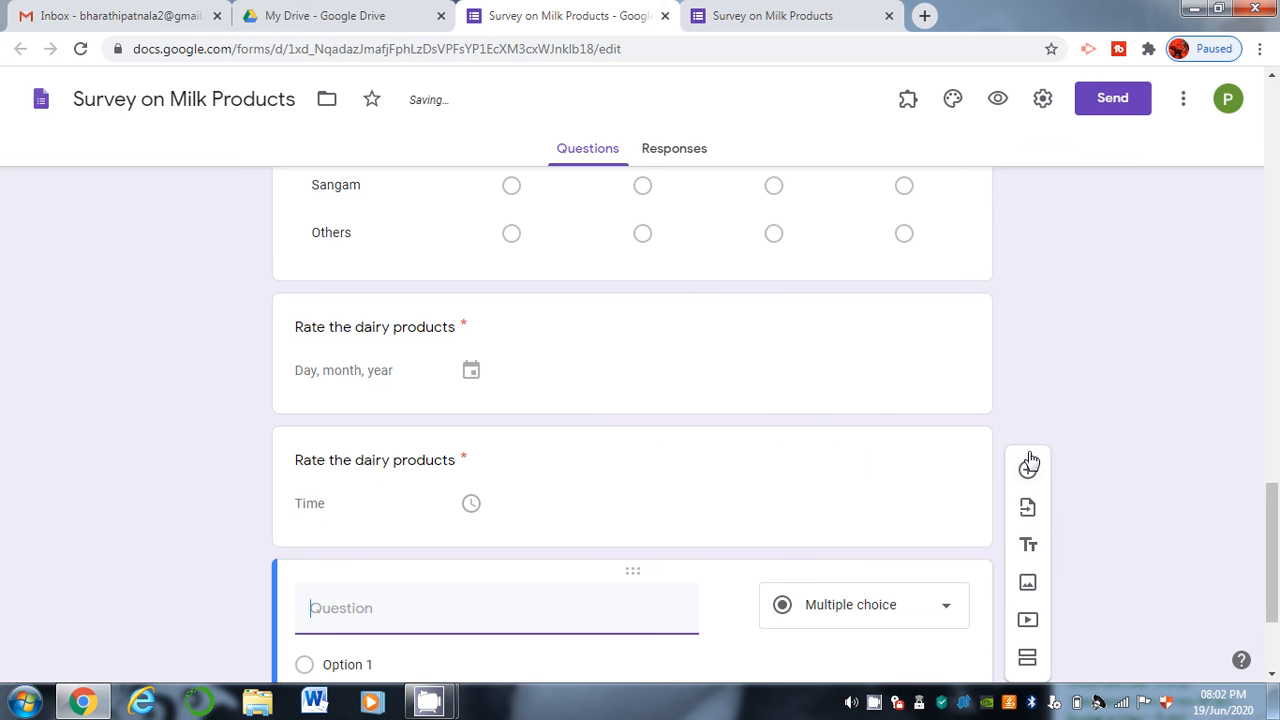
Add a title block reading 'Thank you for submitting the form' at the end of the survey.
{"action": "left_click_drag", "start_coordinate": [1278, 588], "coordinate": [1278, 682]}
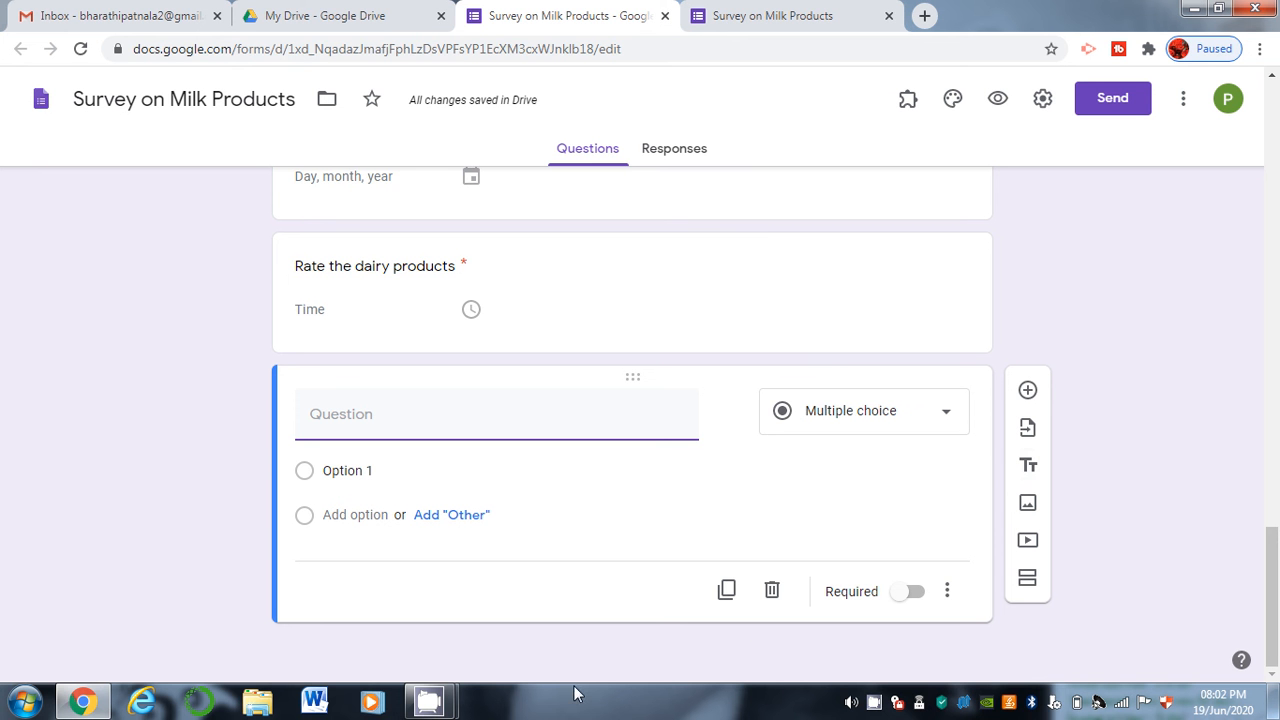
{"action": "left_click", "coordinate": [1029, 470]}
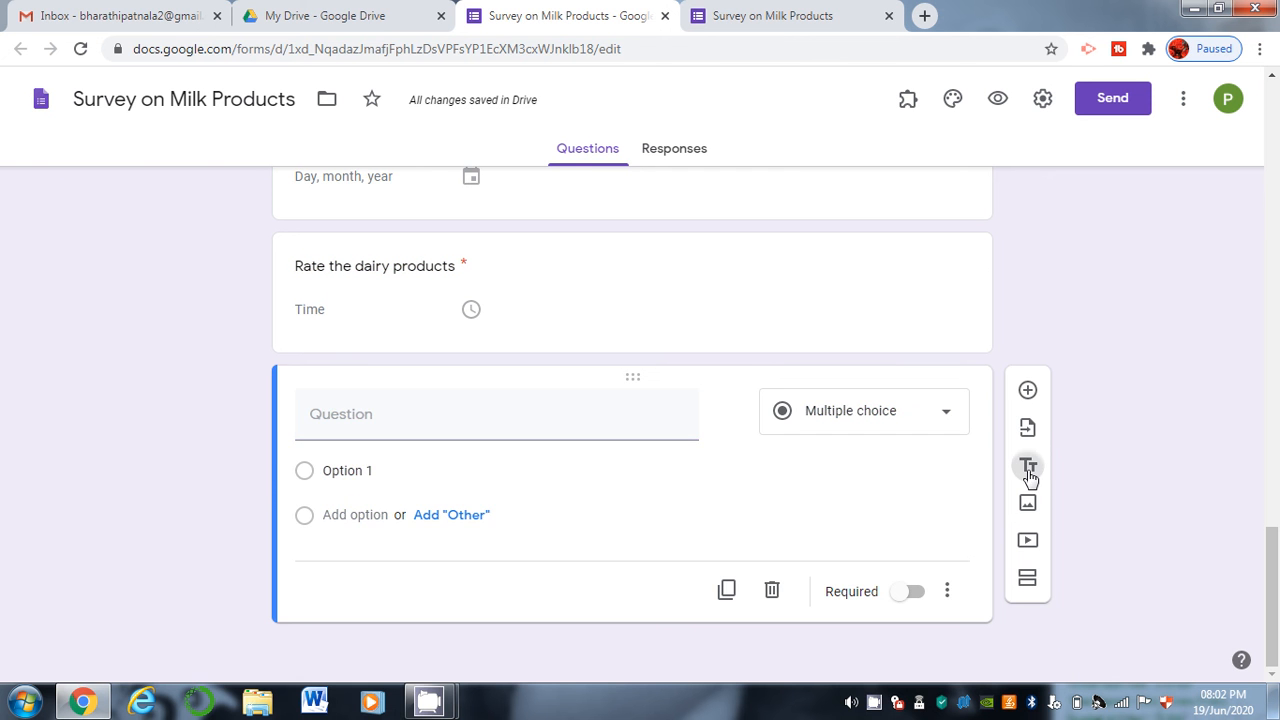
{"action": "type", "text": "THan"}
{"action": "key", "text": "BackSpace"}
{"action": "key", "text": "BackSpace"}
{"action": "key", "text": "BackSpace"}
{"action": "type", "text": "h"}
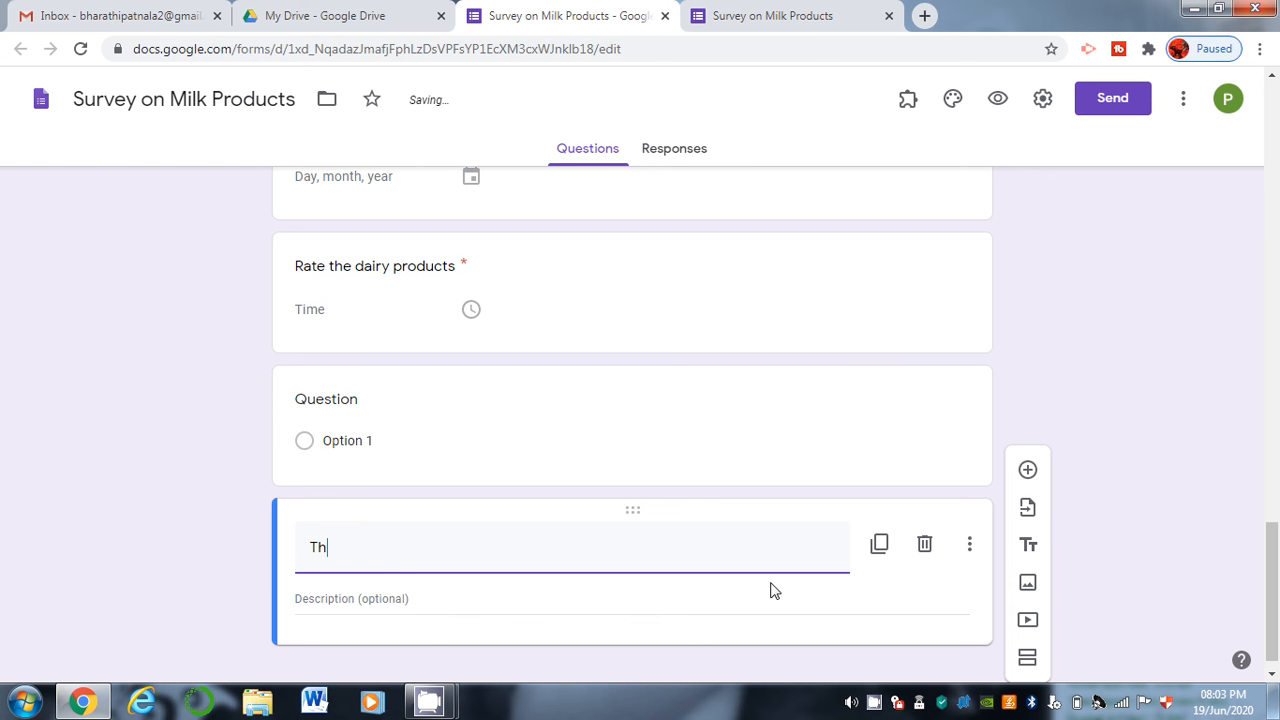
{"action": "type", "text": "ank you for submitting"}
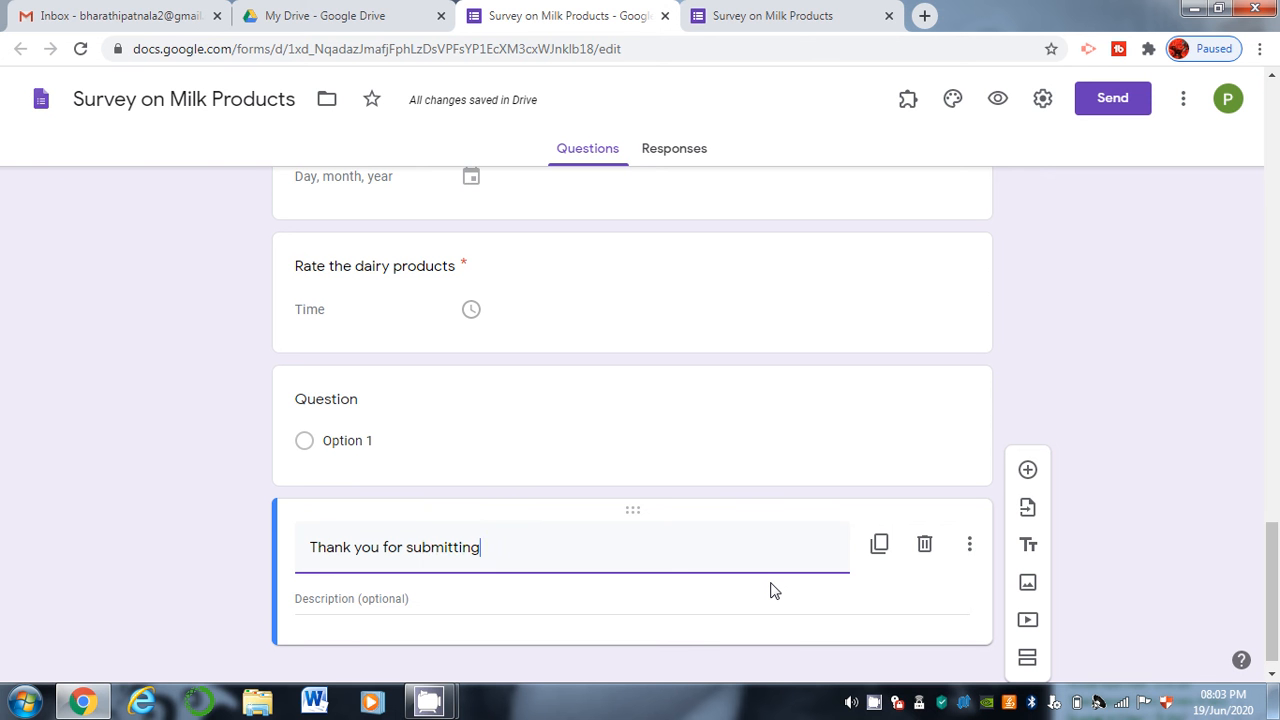
{"action": "type", "text": " you "}
{"action": "type", "text": "qu"}
{"action": "key", "text": "BackSpace"}
{"action": "key", "text": "BackSpace"}
{"action": "key", "text": "BackSpace"}
{"action": "type", "text": "r"}
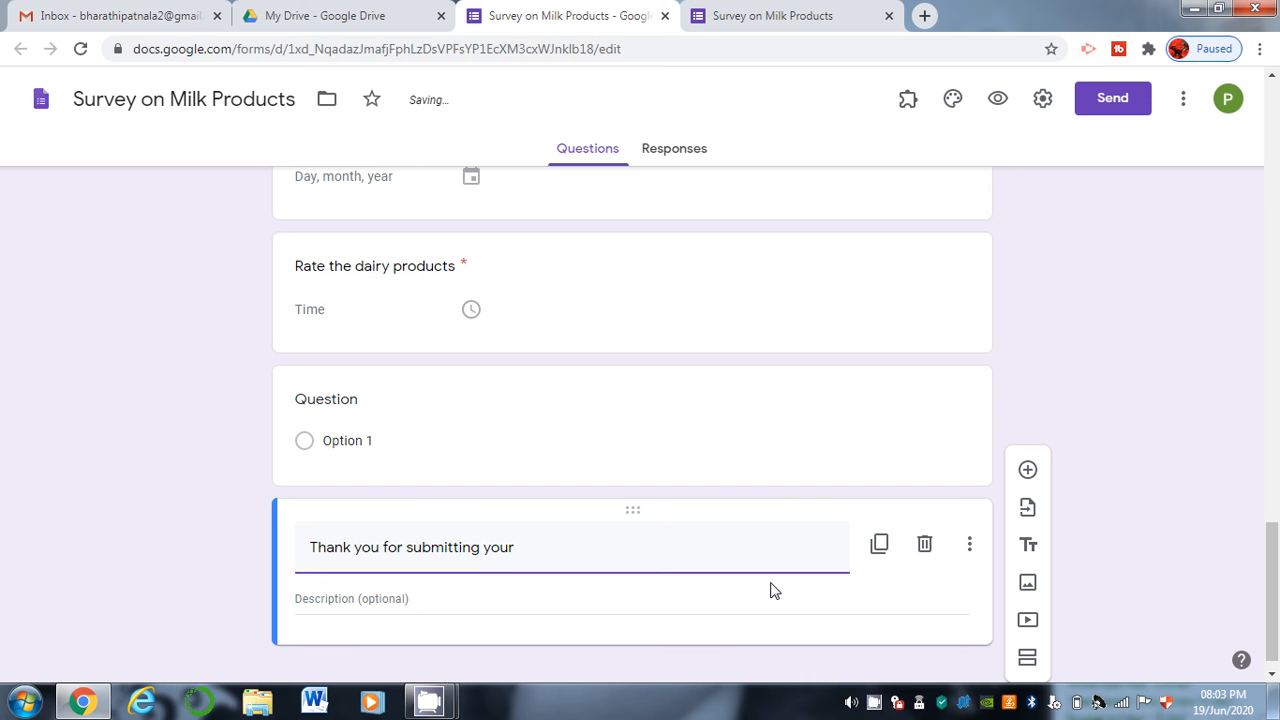
{"action": "key", "text": "BackSpace"}
{"action": "key", "text": "BackSpace"}
{"action": "key", "text": "BackSpace"}
{"action": "key", "text": "BackSpace"}
{"action": "type", "text": "the form"}
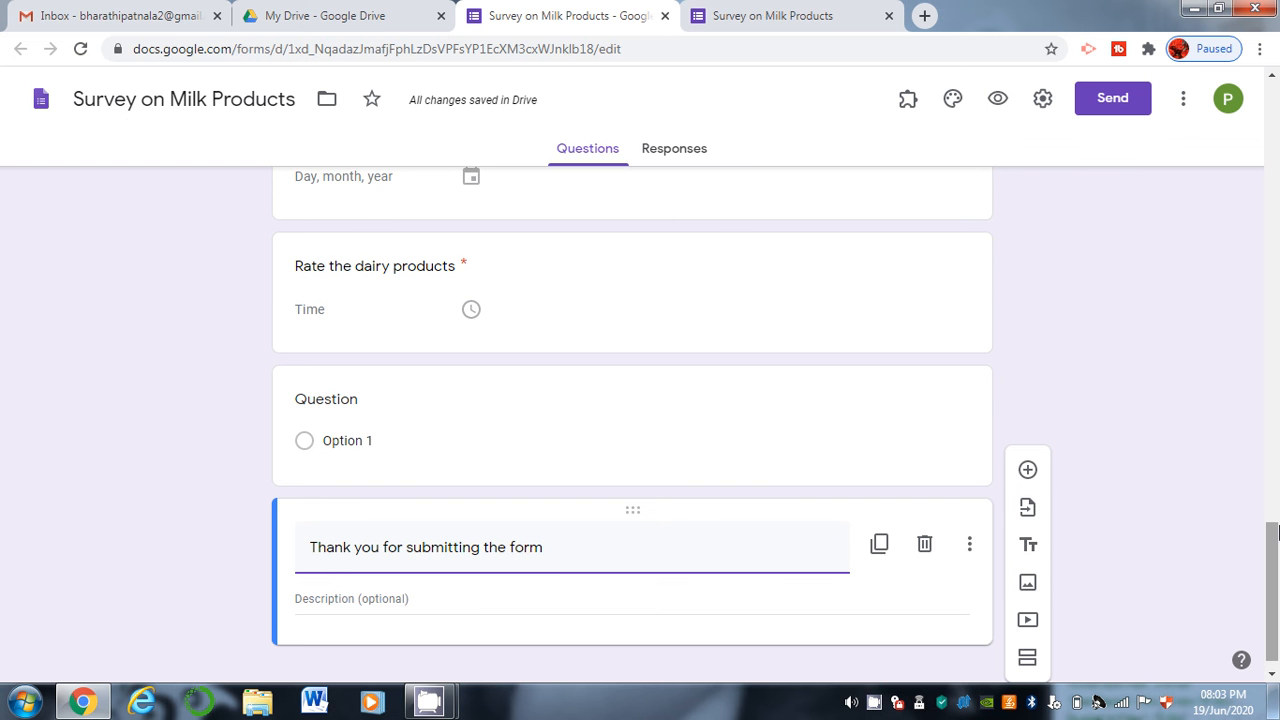
{"action": "left_click_drag", "start_coordinate": [1276, 533], "coordinate": [1276, 590]}
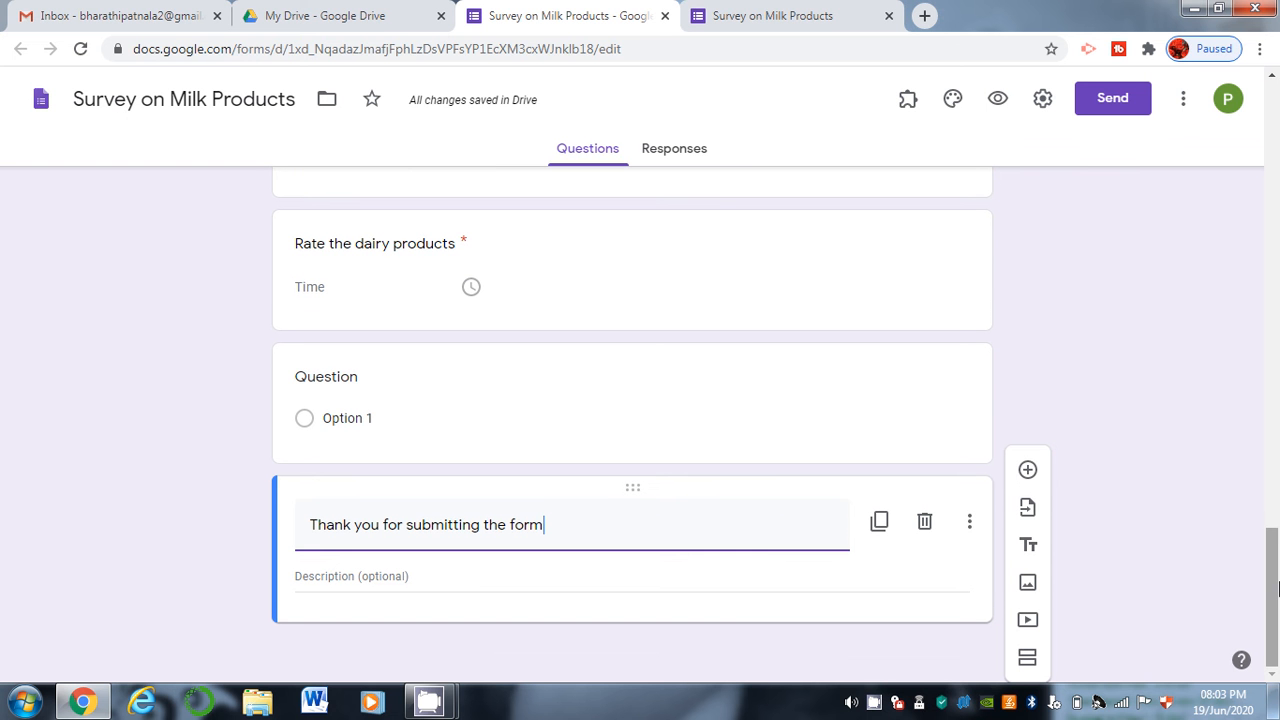
Insert image file 111 from the jahavikitchen folder into the form.
{"action": "left_click", "coordinate": [1029, 584]}
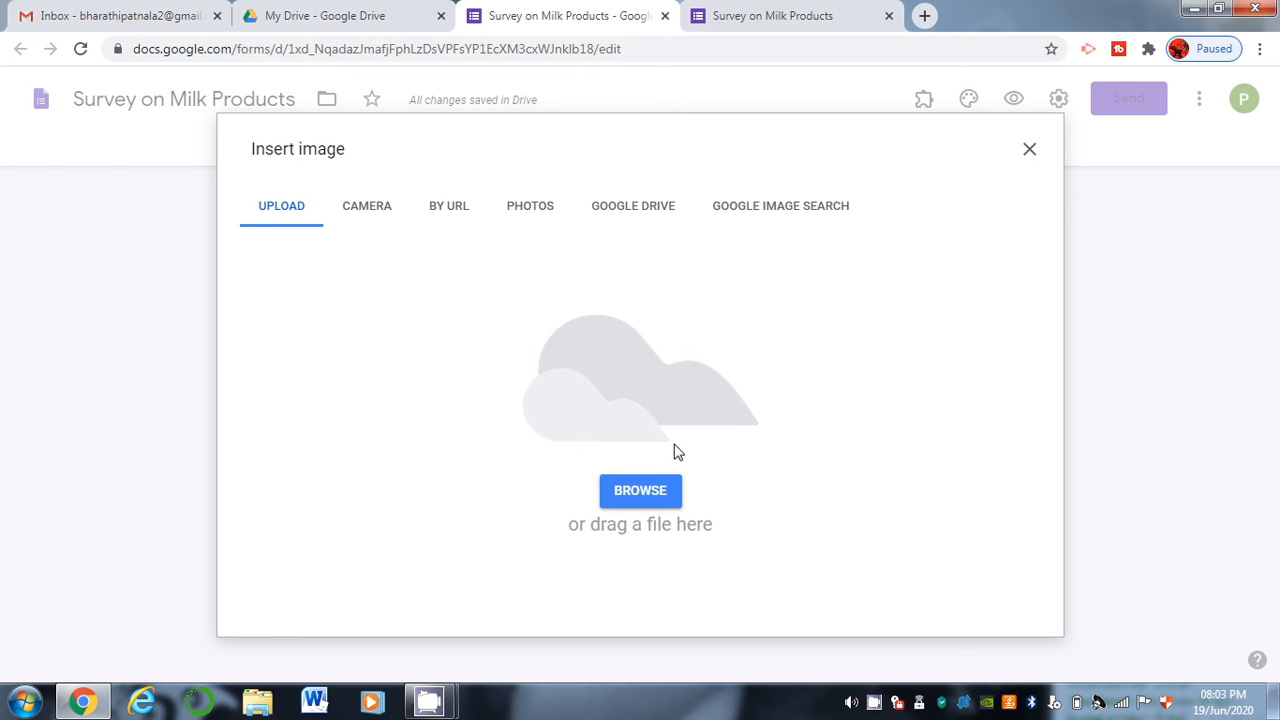
{"action": "left_click", "coordinate": [640, 491]}
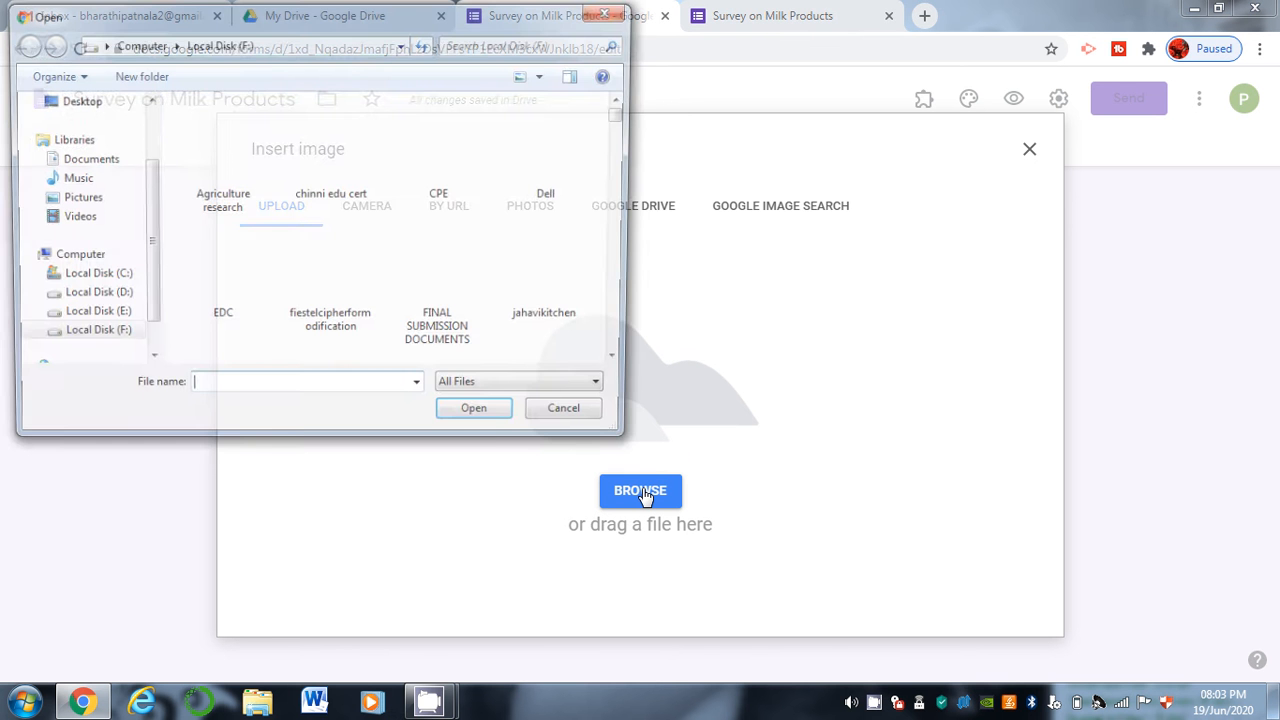
{"action": "double_click", "coordinate": [553, 290]}
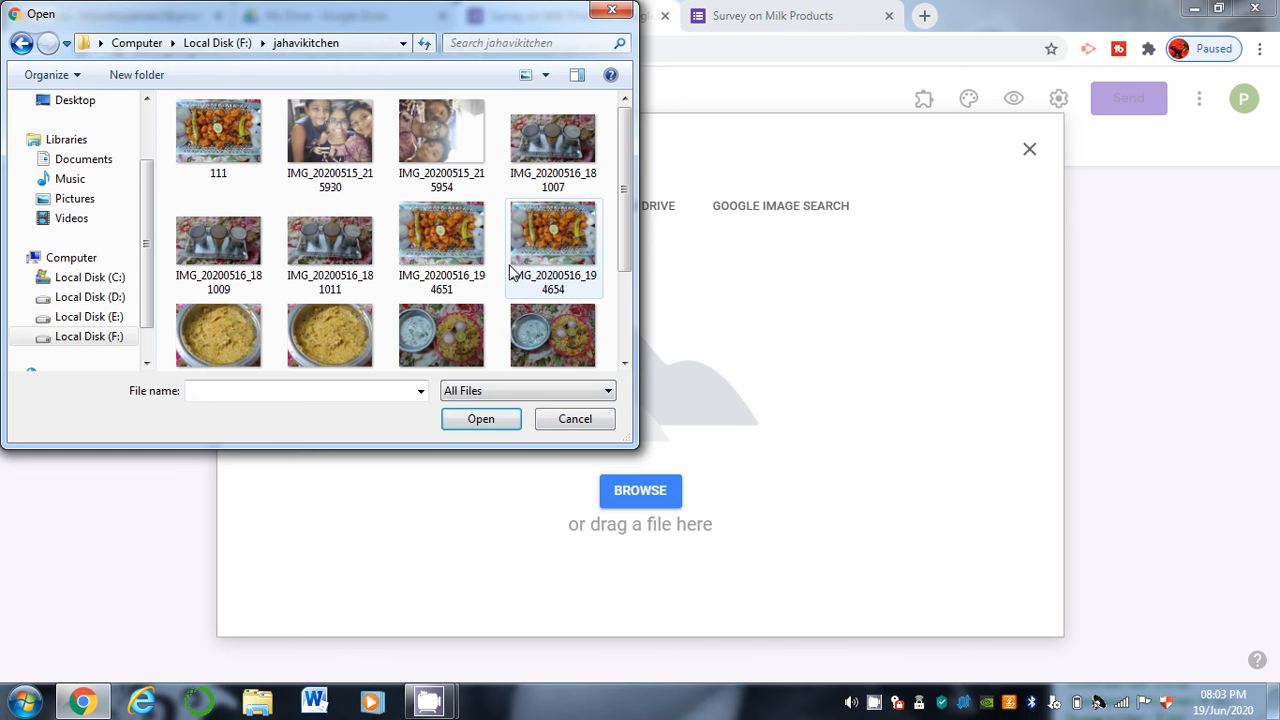
{"action": "left_click", "coordinate": [229, 145]}
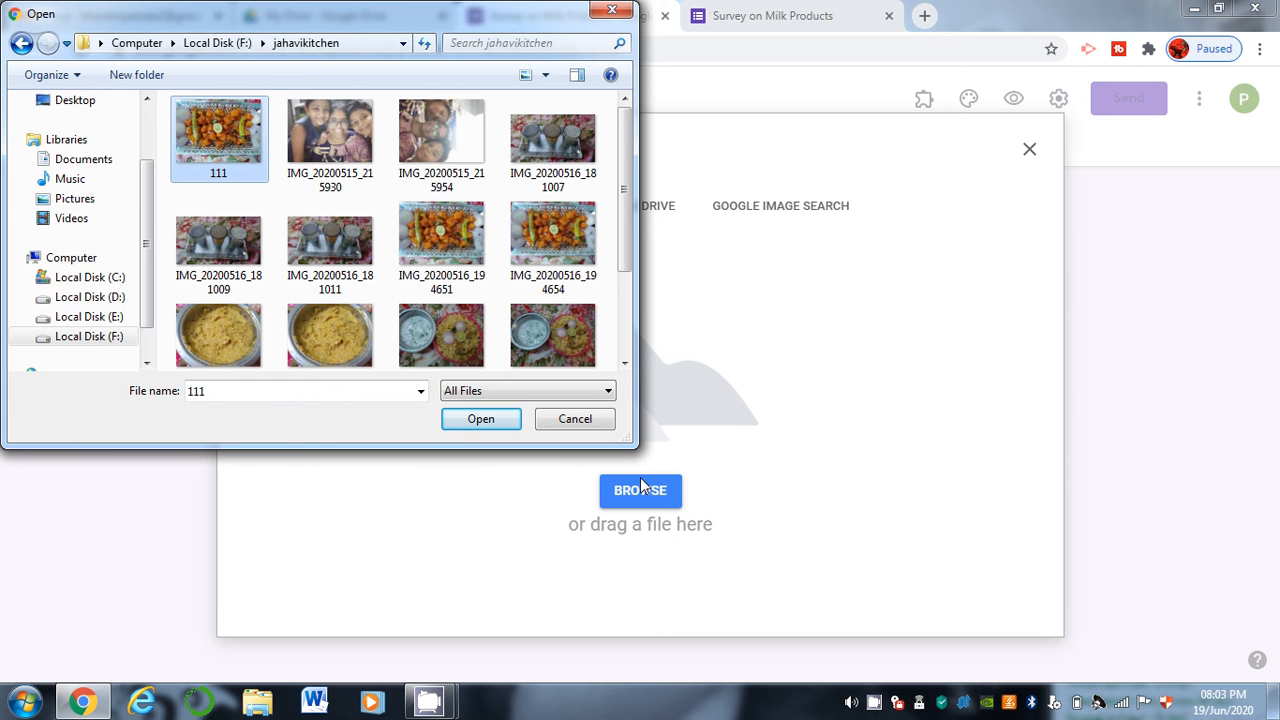
{"action": "left_click", "coordinate": [481, 420]}
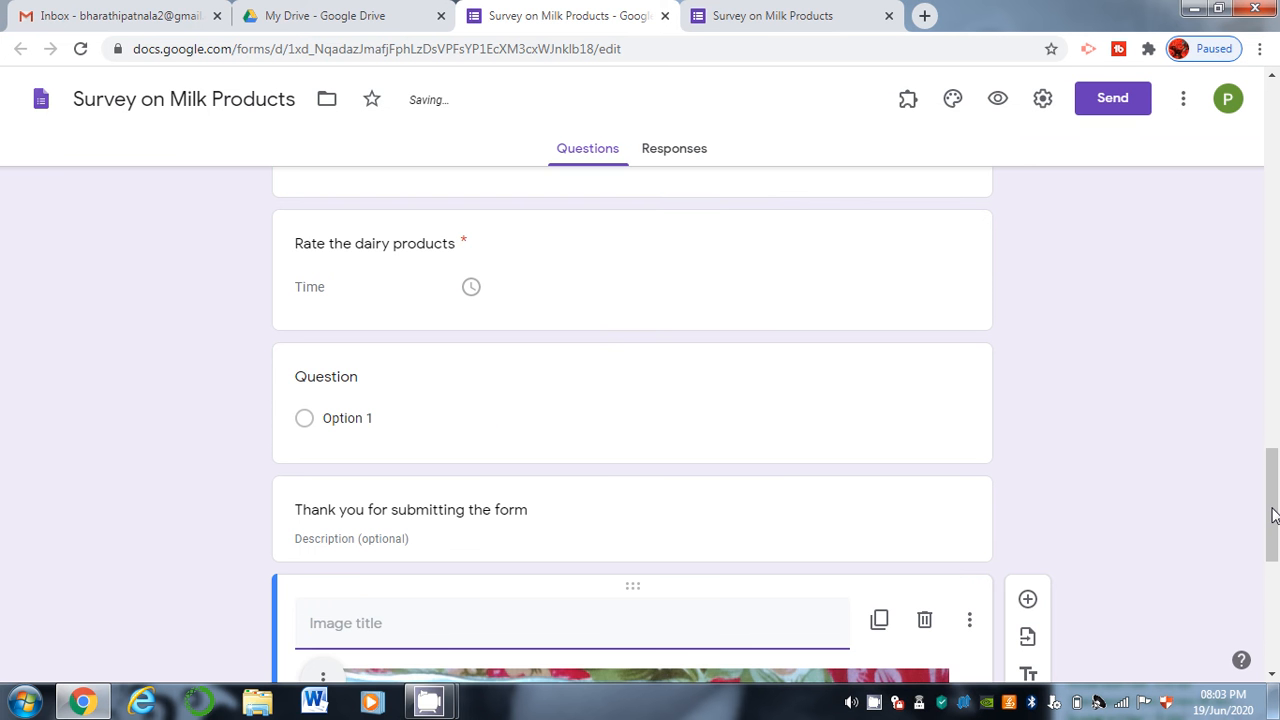
Title the image 'What is the name of the dish'.
{"action": "left_click_drag", "start_coordinate": [1272, 514], "coordinate": [1276, 612]}
{"action": "scroll", "coordinate": [598, 400], "scroll_direction": "up", "scroll_amount": 1}
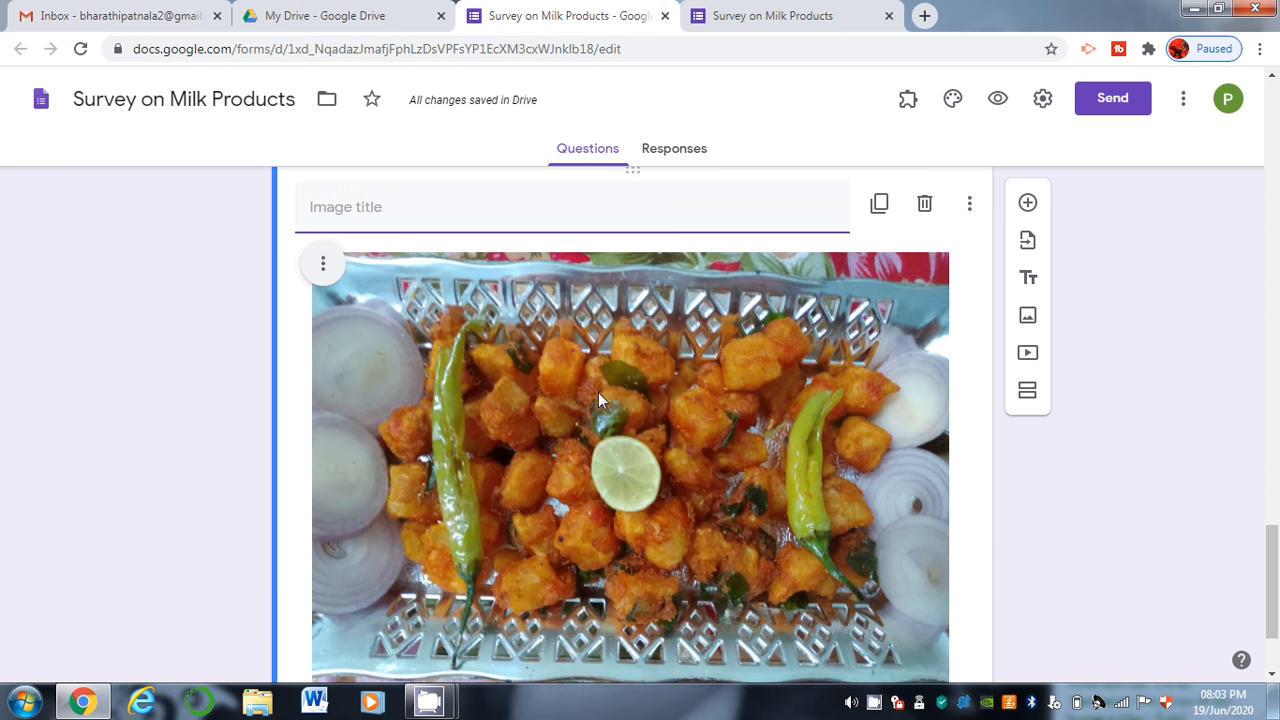
{"action": "type", "text": "WHat"}
{"action": "key", "text": "BackSpace"}
{"action": "key", "text": "BackSpace"}
{"action": "key", "text": "BackSpace"}
{"action": "type", "text": "hat is the name of the dish"}
{"action": "mouse_move", "coordinate": [1277, 606]}
{"action": "left_mouse_down"}
{"action": "mouse_move", "coordinate": [1277, 642]}
{"action": "mouse_move", "coordinate": [1275, 622]}
{"action": "left_mouse_up"}
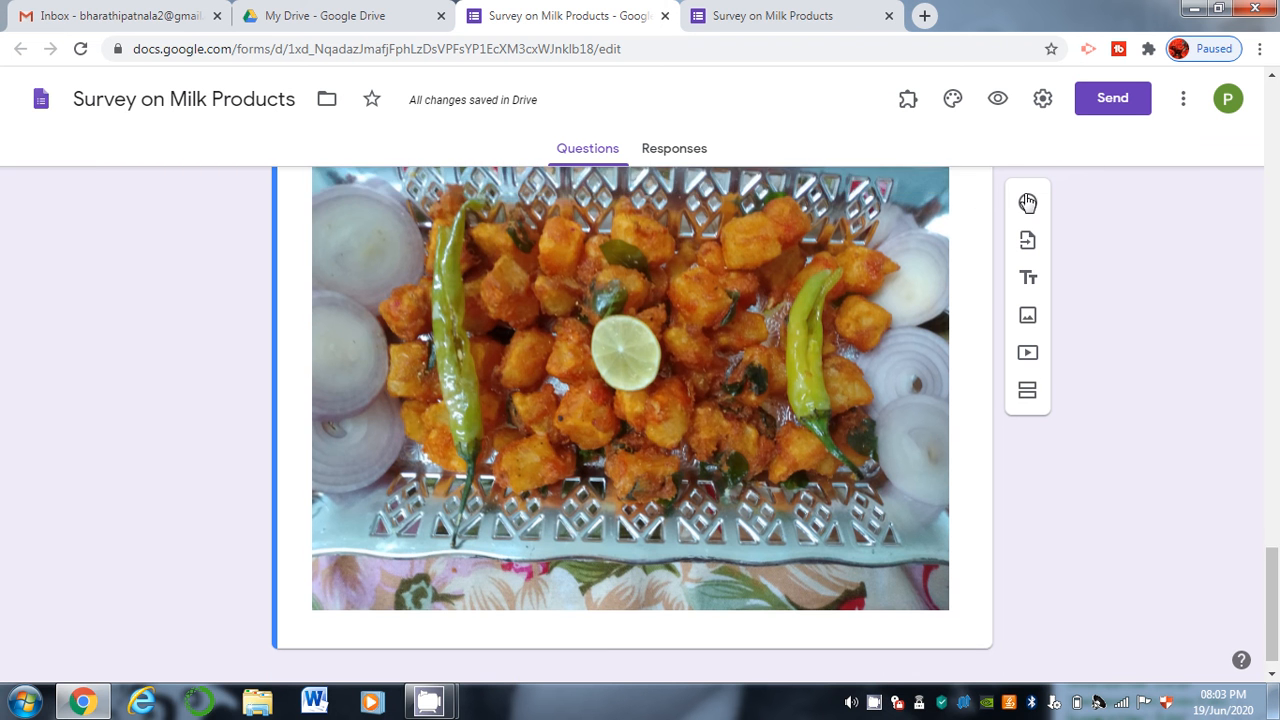
Add a blank question below the image and edit the image title with 'identify the name'.
{"action": "left_click", "coordinate": [1027, 203]}
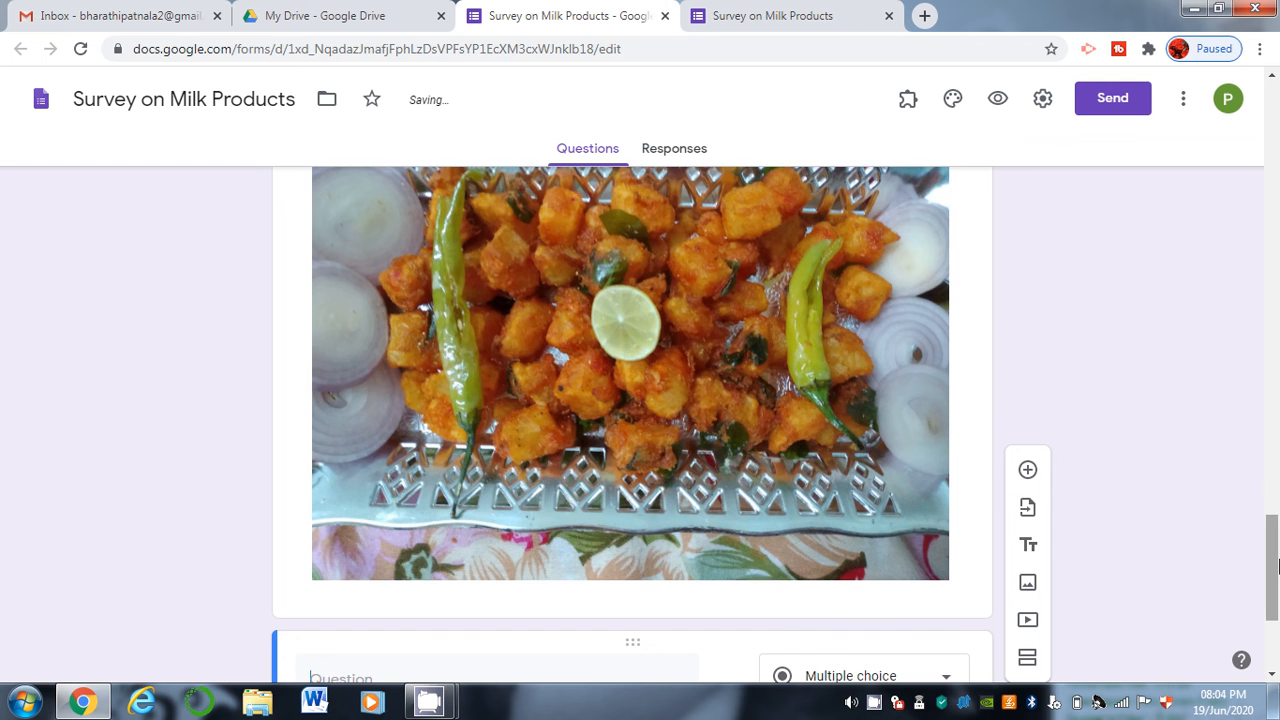
{"action": "scroll", "coordinate": [1274, 566], "scroll_direction": "up", "scroll_amount": 1}
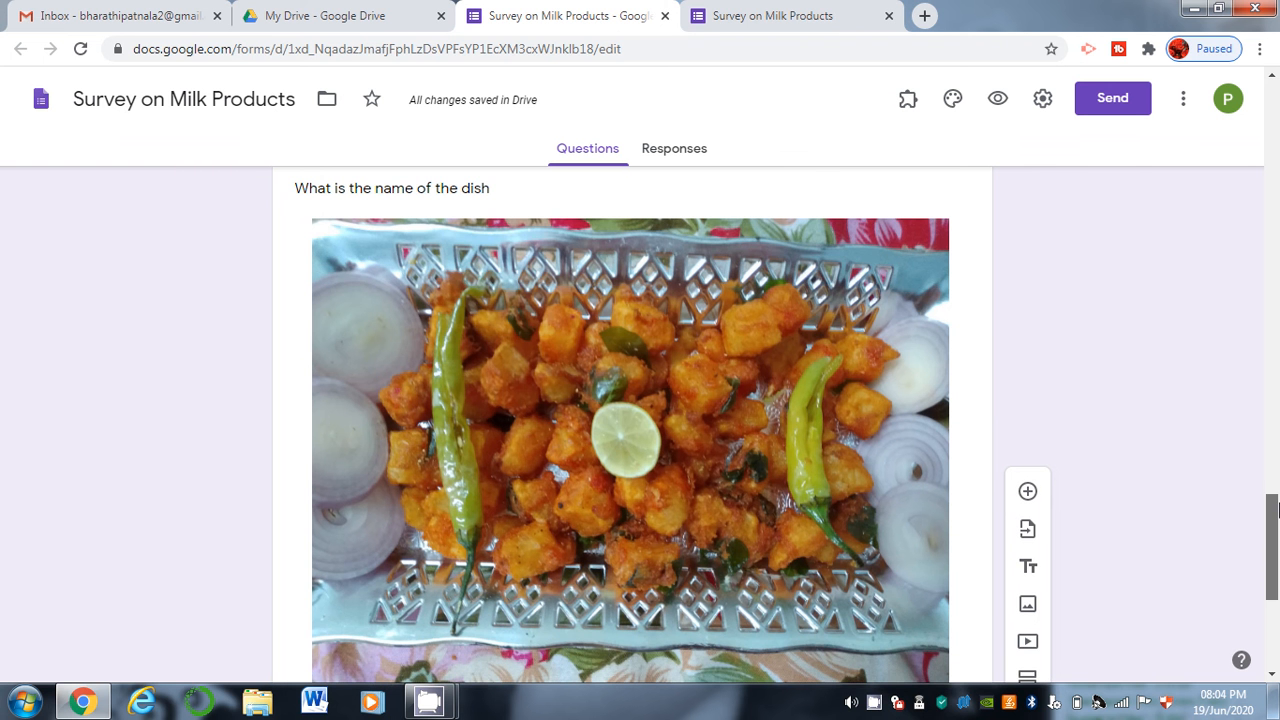
{"action": "left_click", "coordinate": [530, 196]}
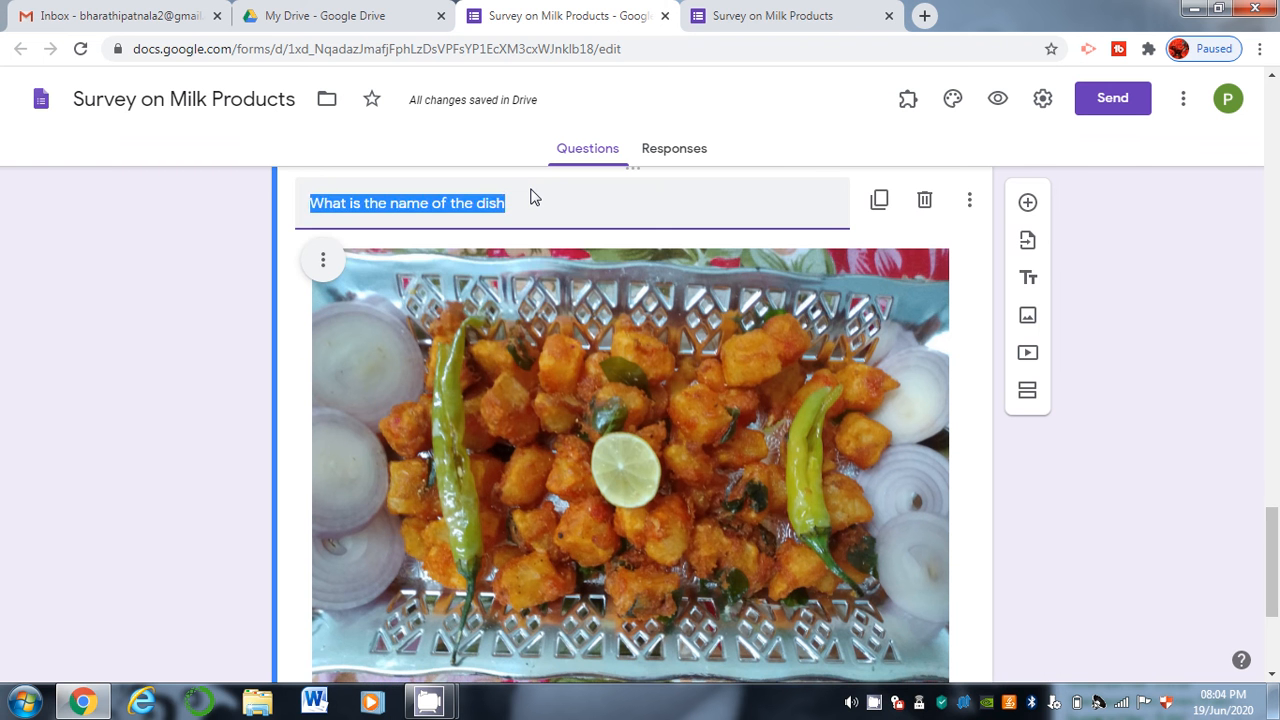
{"action": "type", "text": "identify the name"}
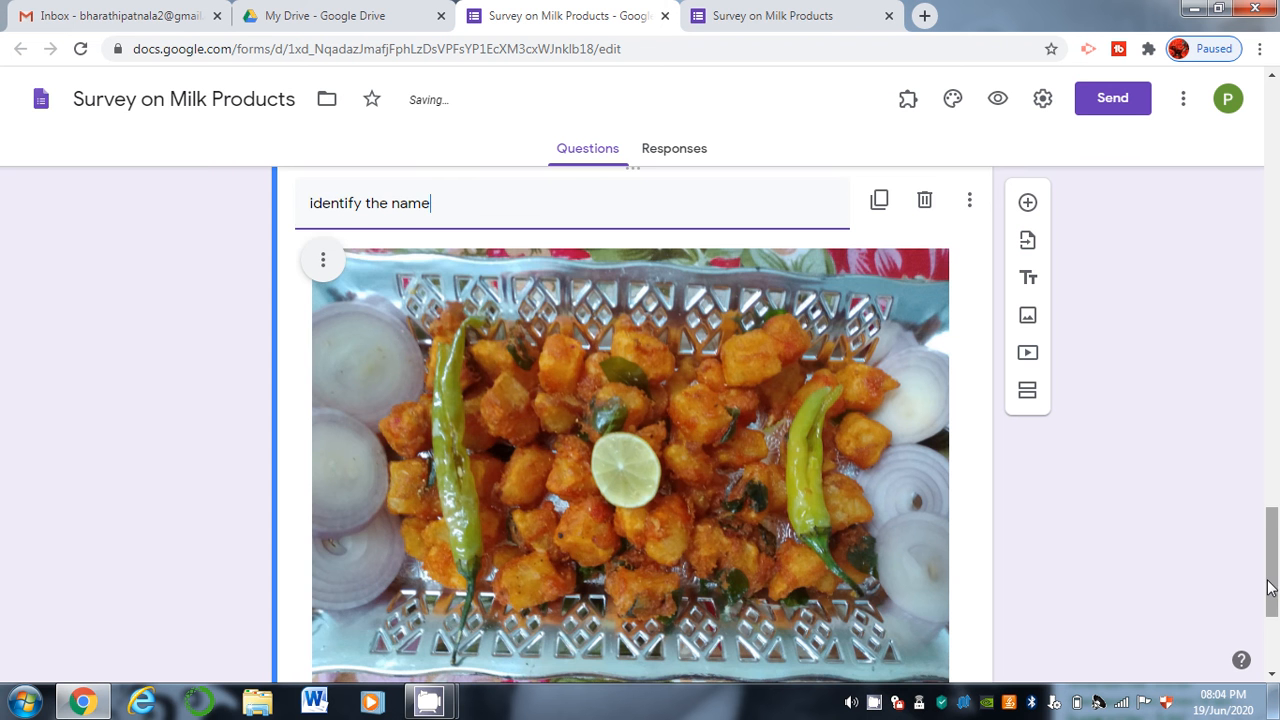
{"action": "scroll", "coordinate": [1271, 600], "scroll_direction": "down", "scroll_amount": 1}
{"action": "scroll", "coordinate": [1273, 622], "scroll_direction": "down", "scroll_amount": 1}
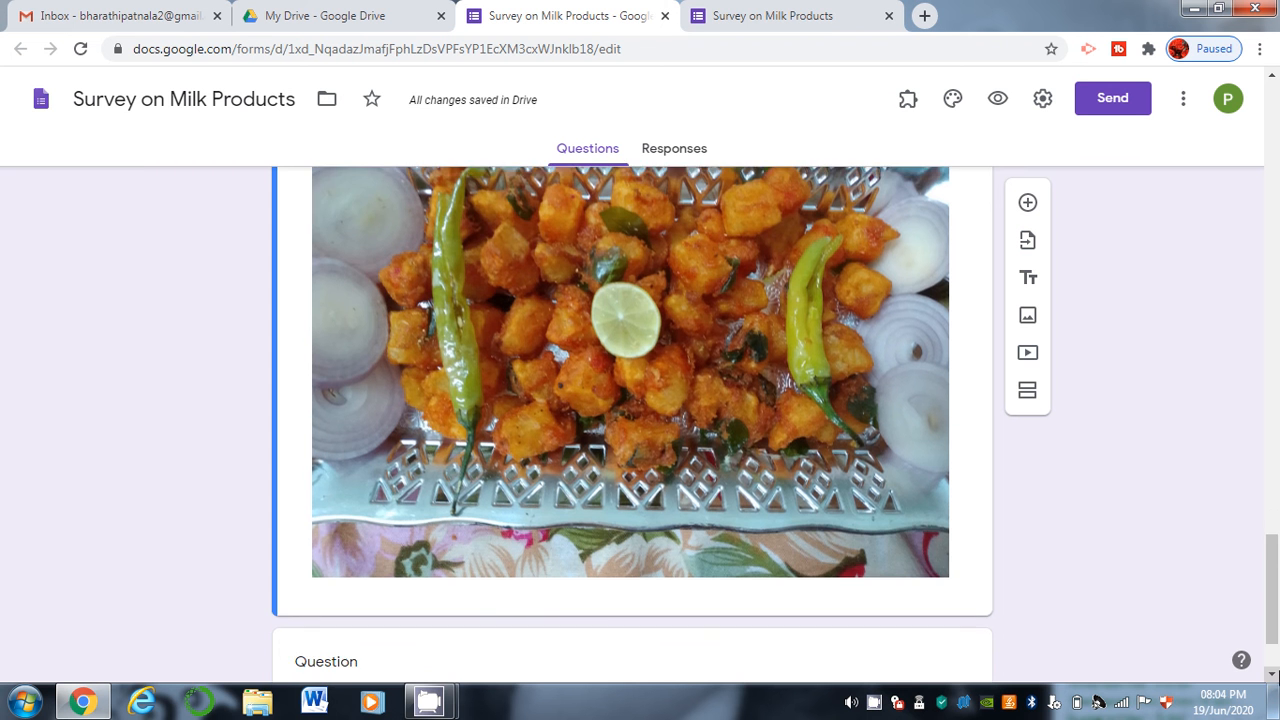
{"action": "scroll", "coordinate": [617, 474], "scroll_direction": "down", "scroll_amount": 1}
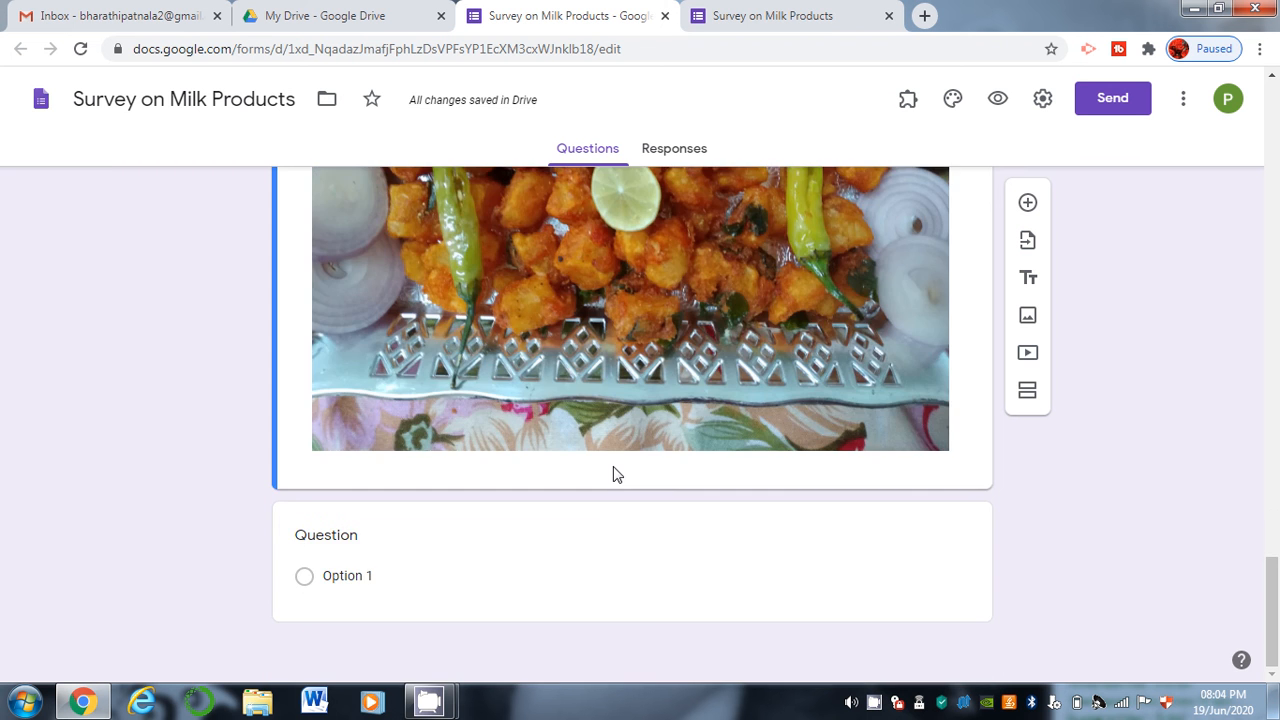
Write the question 'What is the name of the dish in the above picture' as multiple choice.
{"action": "left_click", "coordinate": [436, 530]}
{"action": "type", "text": "What is the name of th e"}
{"action": "key", "text": "BackSpace"}
{"action": "key", "text": "BackSpace"}
{"action": "type", "text": "e dish in "}
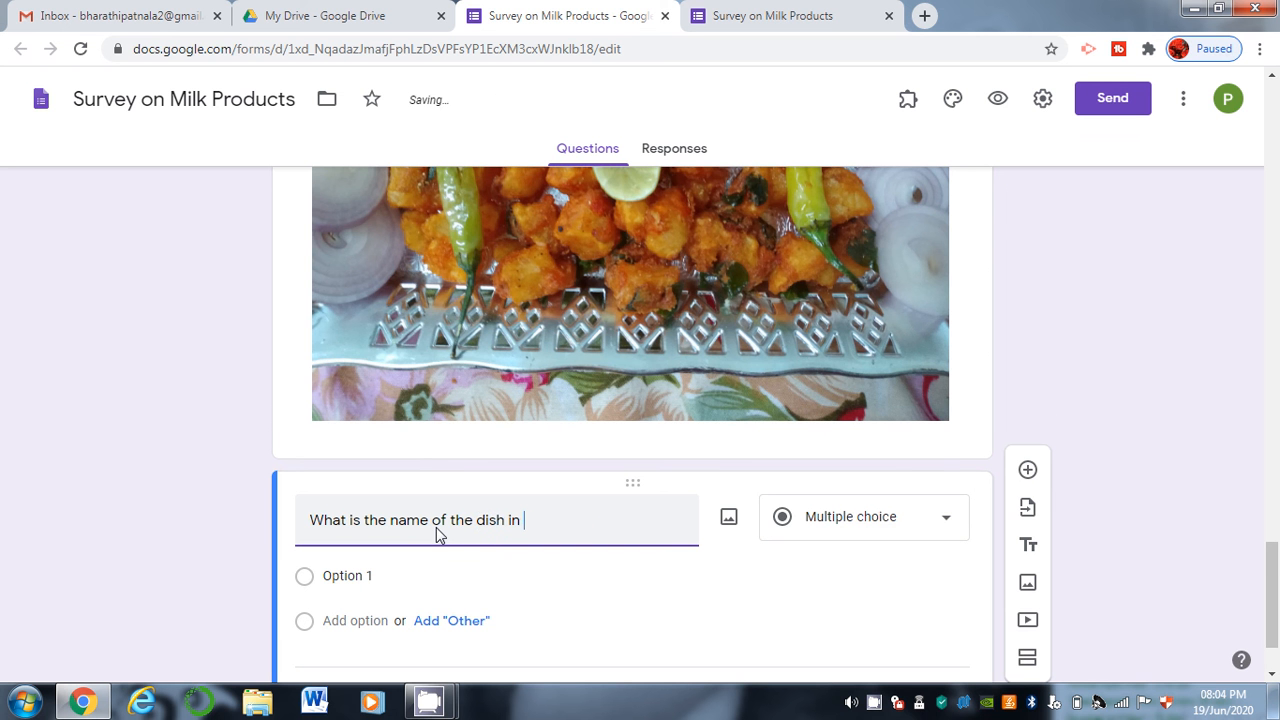
{"action": "type", "text": "the above pict"}
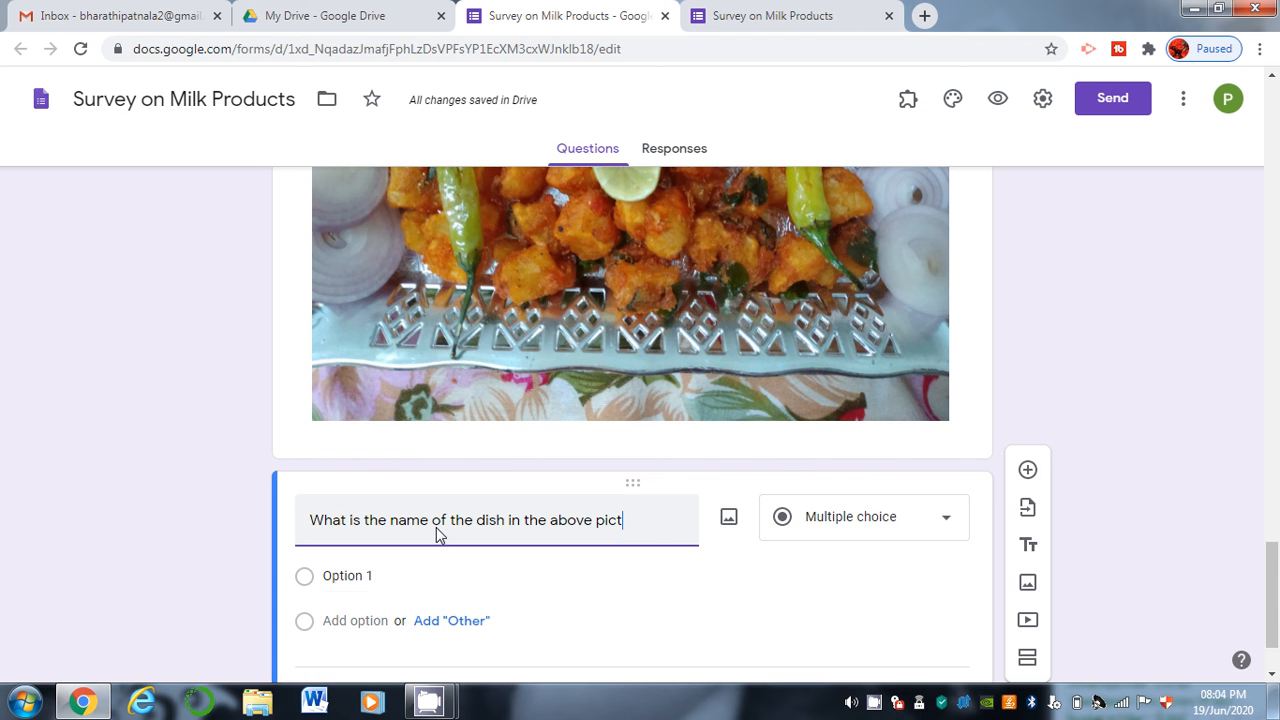
{"action": "type", "text": "ure"}
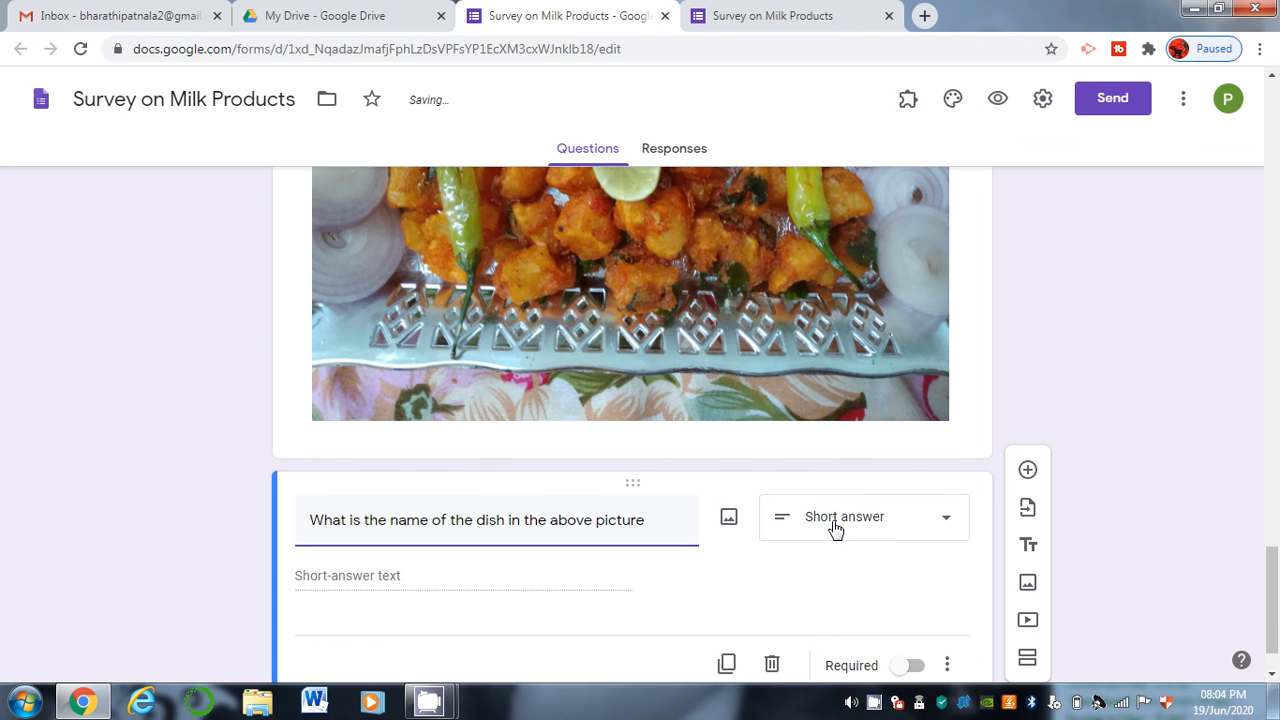
{"action": "left_click", "coordinate": [835, 529]}
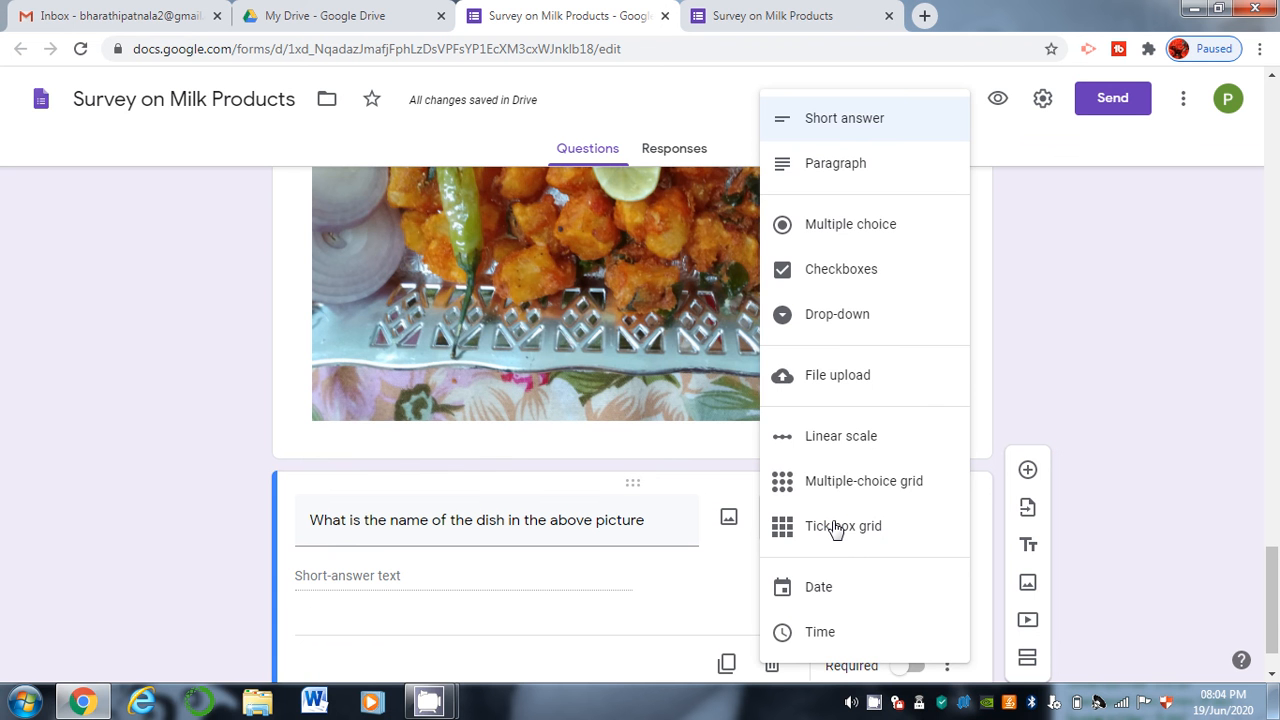
{"action": "left_click", "coordinate": [888, 228]}
Enter answer choices Aloo 65, Chicken 65 and none of the above.
{"action": "left_click", "coordinate": [371, 578]}
{"action": "type", "text": "Aloo 65"}
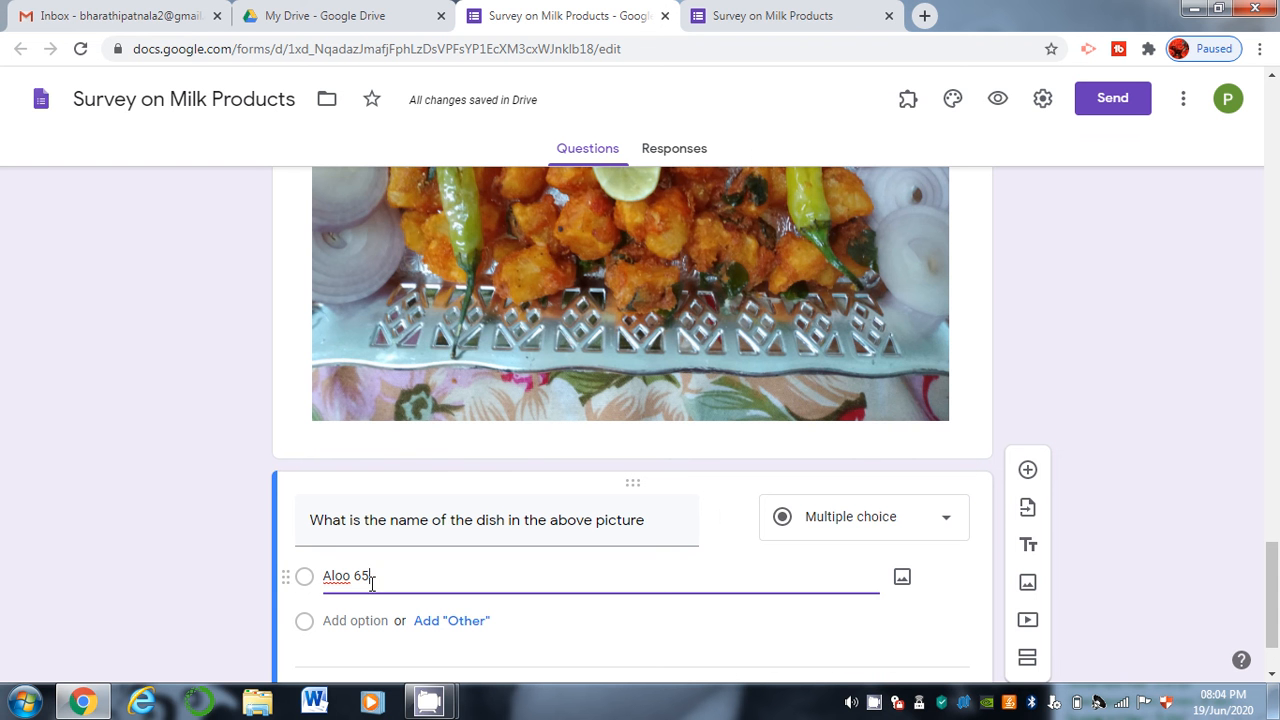
{"action": "left_click", "coordinate": [354, 622]}
{"action": "type", "text": "Chicken 65"}
{"action": "left_click", "coordinate": [358, 666]}
{"action": "left_click", "coordinate": [356, 666]}
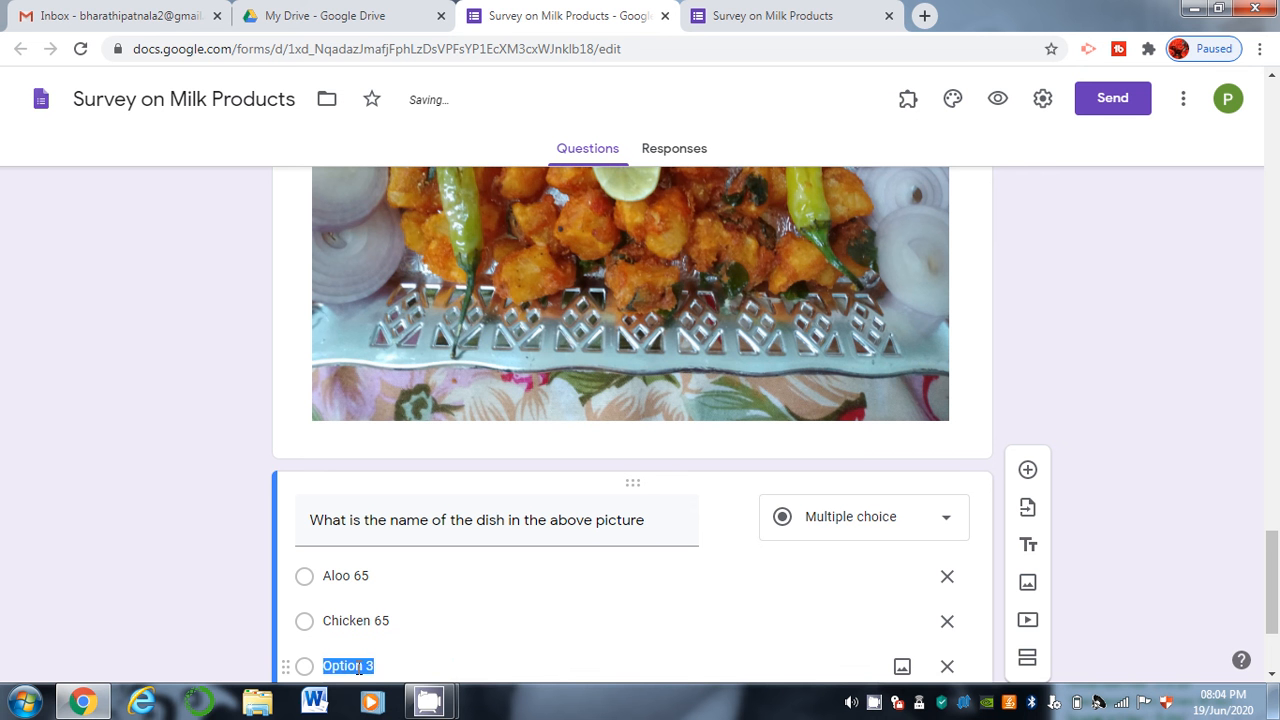
{"action": "type", "text": "none of the above"}
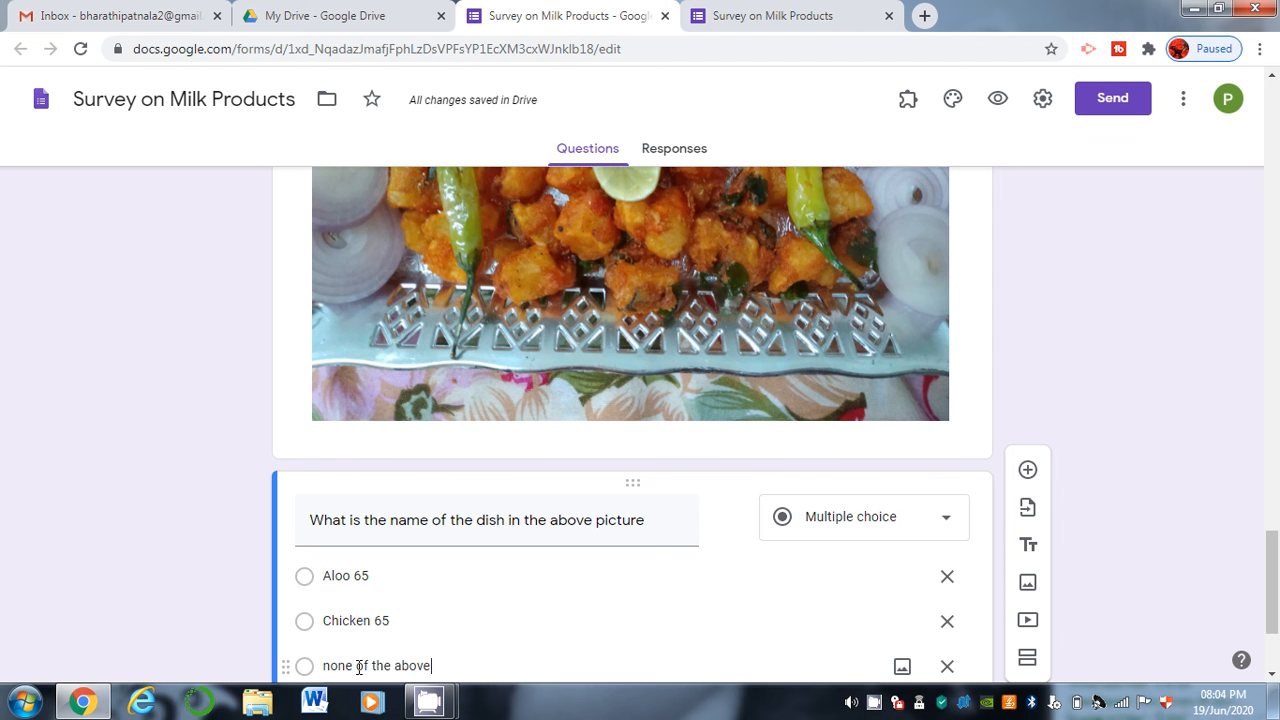
{"action": "scroll", "coordinate": [1275, 583], "scroll_direction": "down", "scroll_amount": 2}
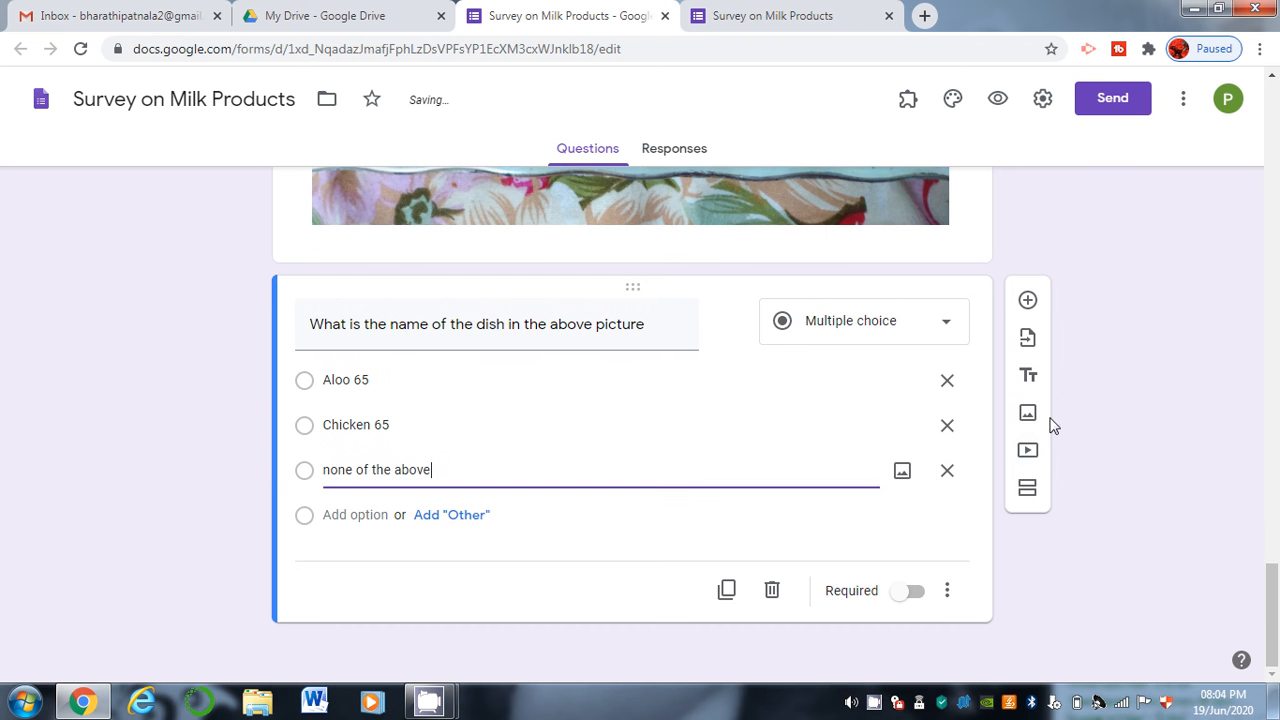
{"action": "left_click", "coordinate": [1028, 451]}
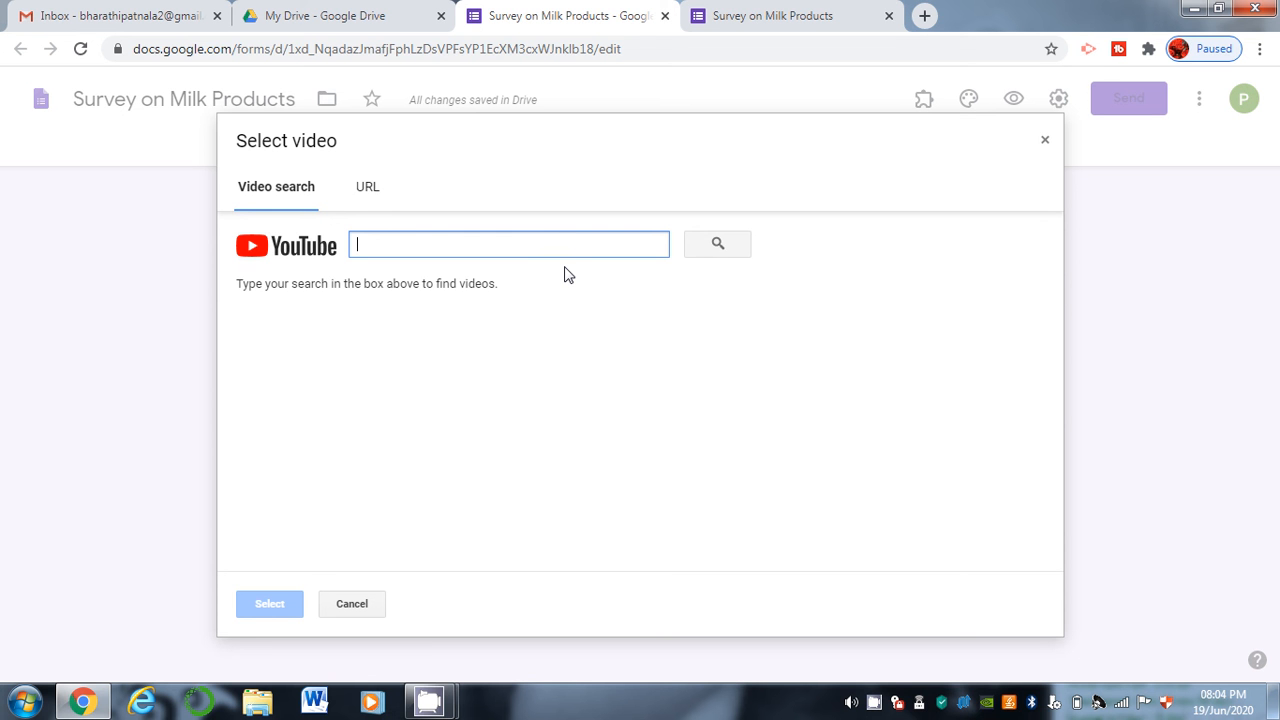
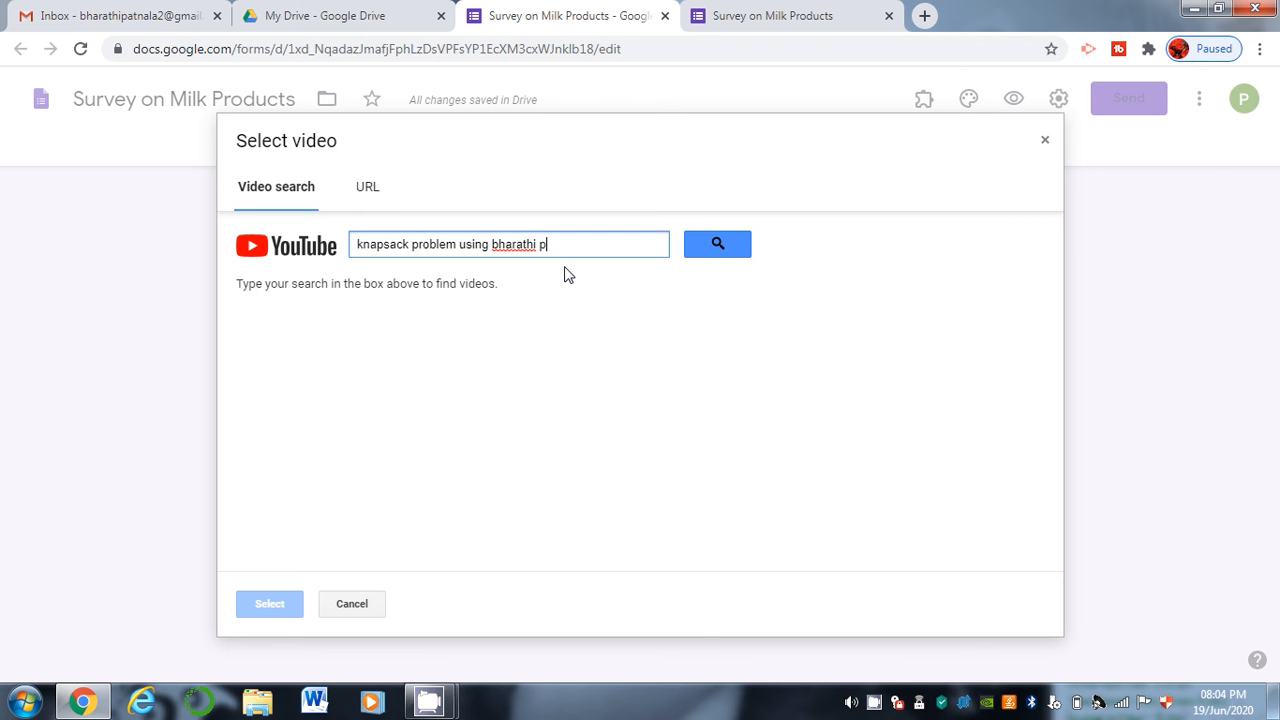
Insert the first YouTube result for the knapsack problem and title it 'Knapsack problem using greedy approach'.
{"action": "key", "text": "Return"}
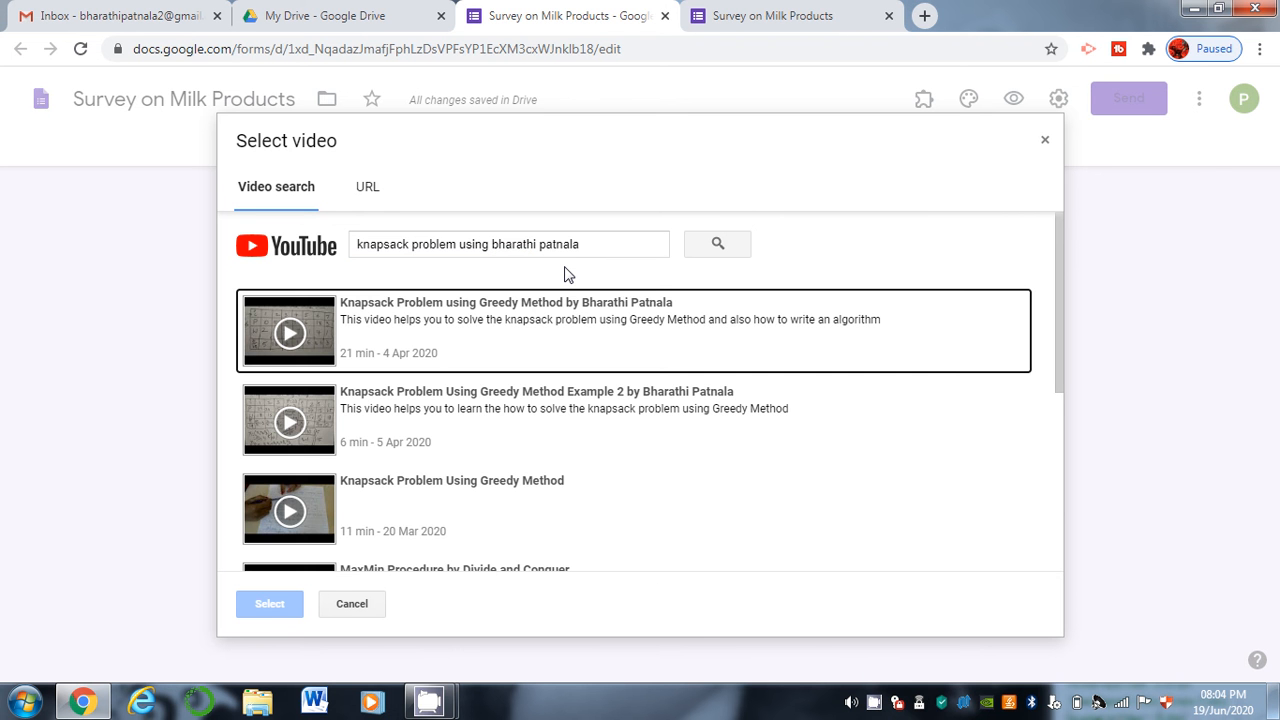
{"action": "double_click", "coordinate": [565, 305]}
{"action": "left_click_drag", "start_coordinate": [1274, 589], "coordinate": [1279, 604]}
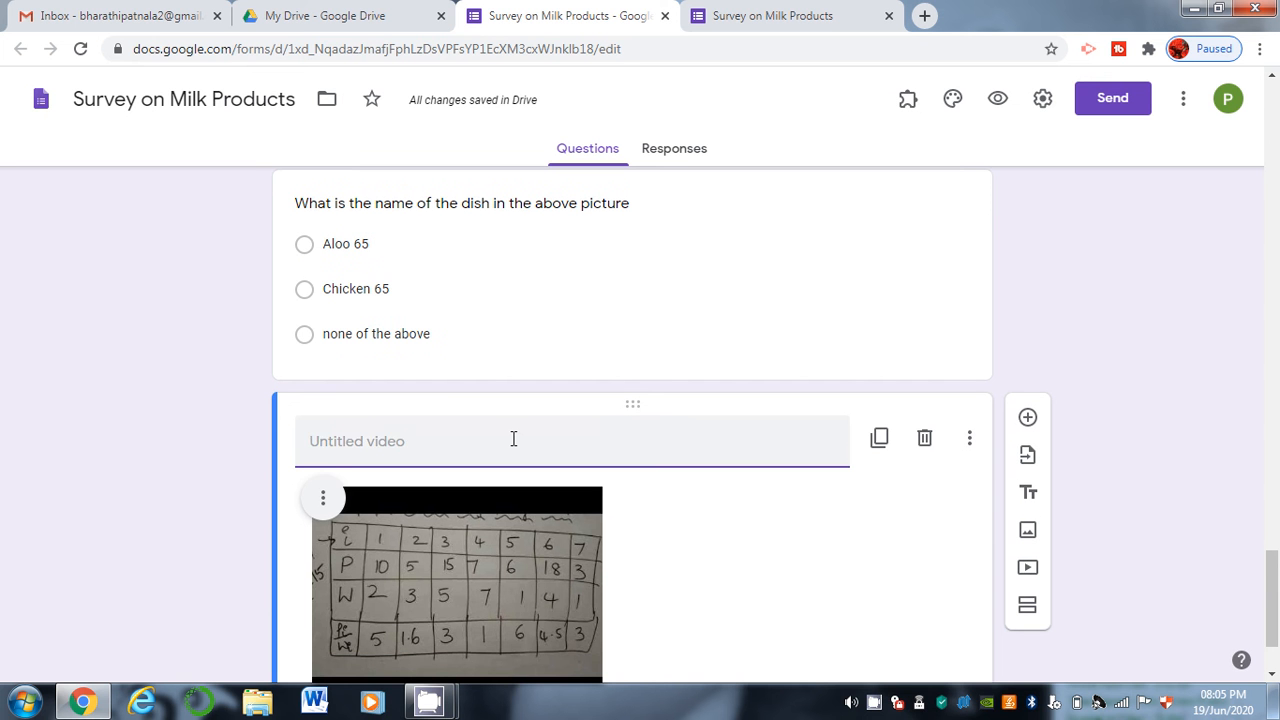
{"action": "type", "text": "Knapsac"}
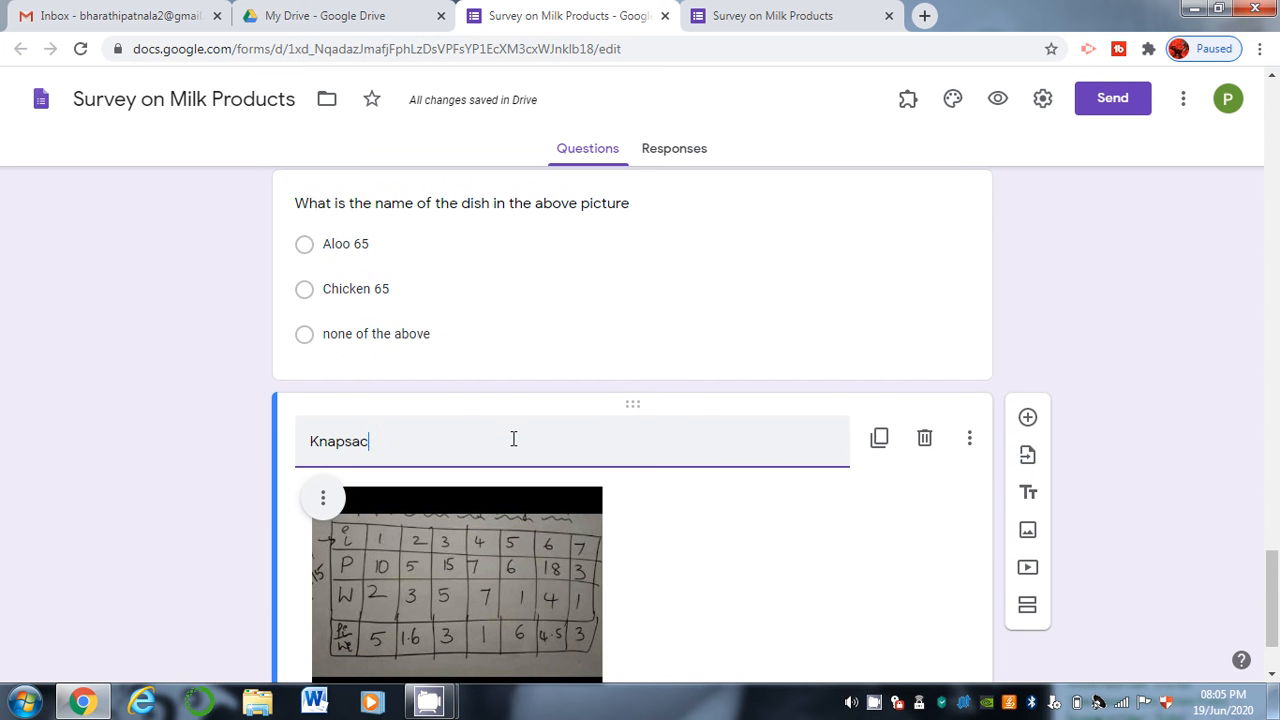
{"action": "type", "text": "k problem using greedy approach"}
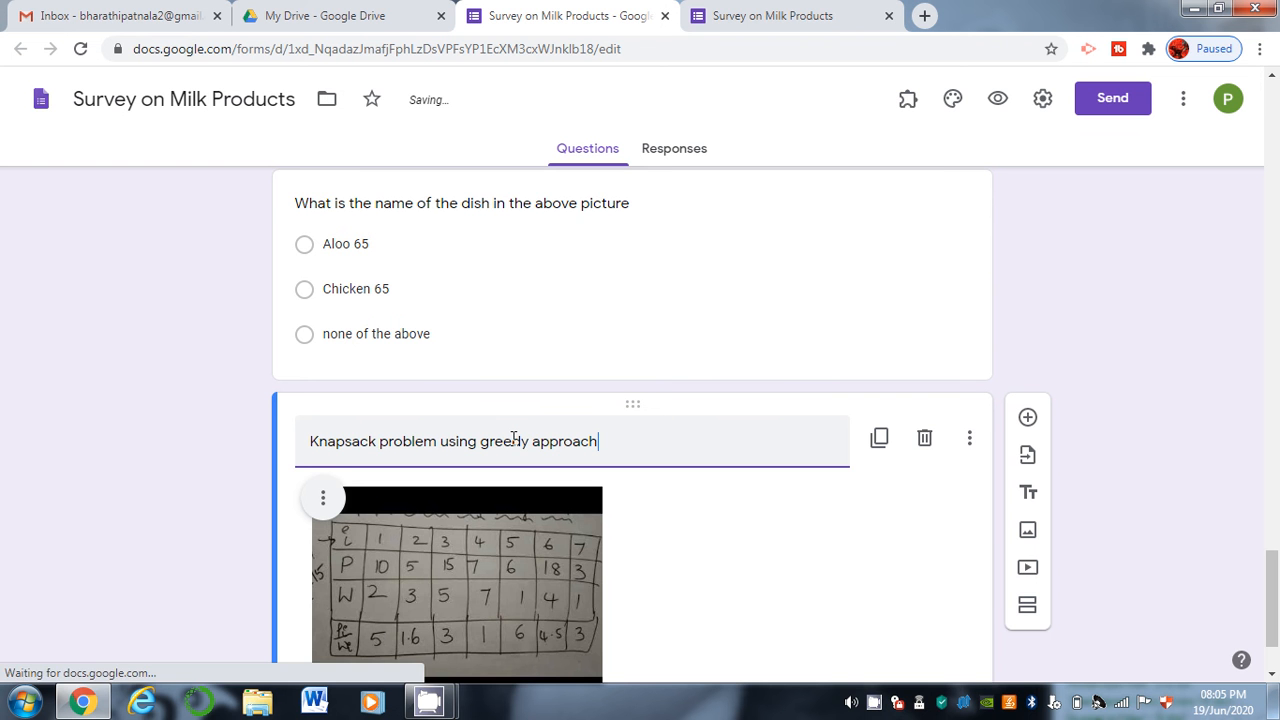
{"action": "left_click_drag", "start_coordinate": [1277, 632], "coordinate": [1274, 678]}
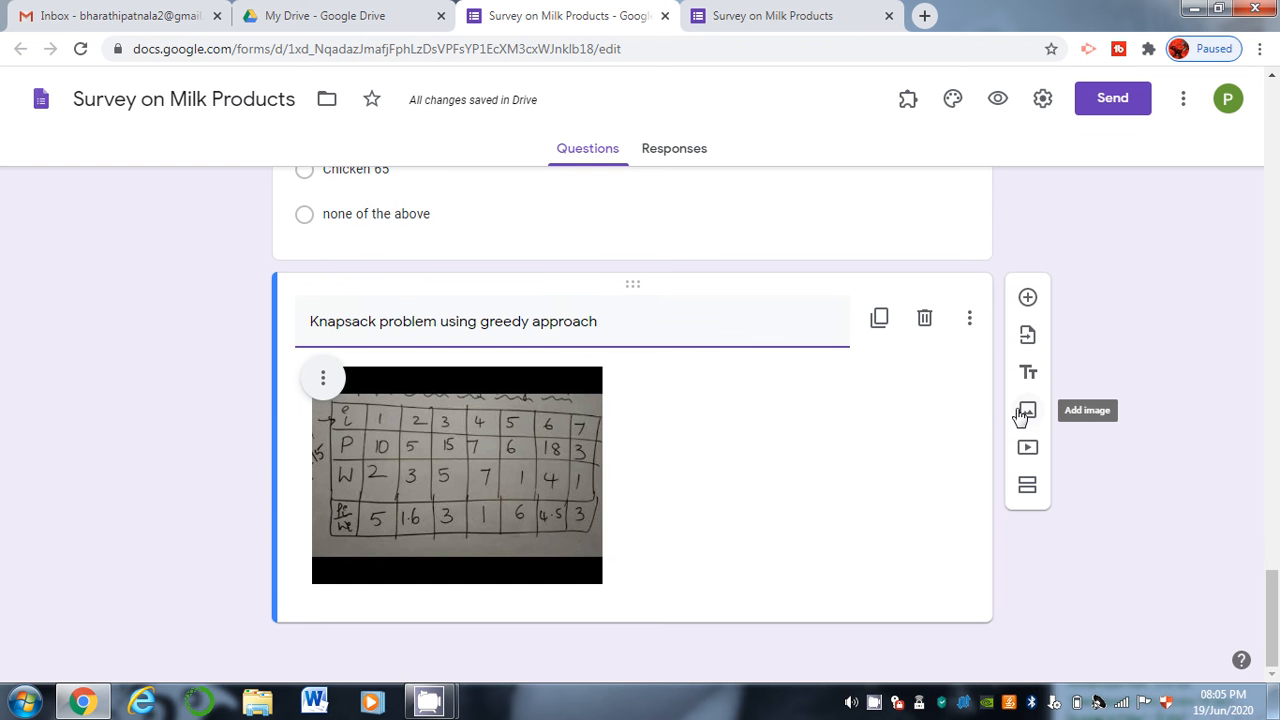
Add a paragraph question 'How can you calculate Max Profit' below the knapsack video.
{"action": "left_click", "coordinate": [1029, 298]}
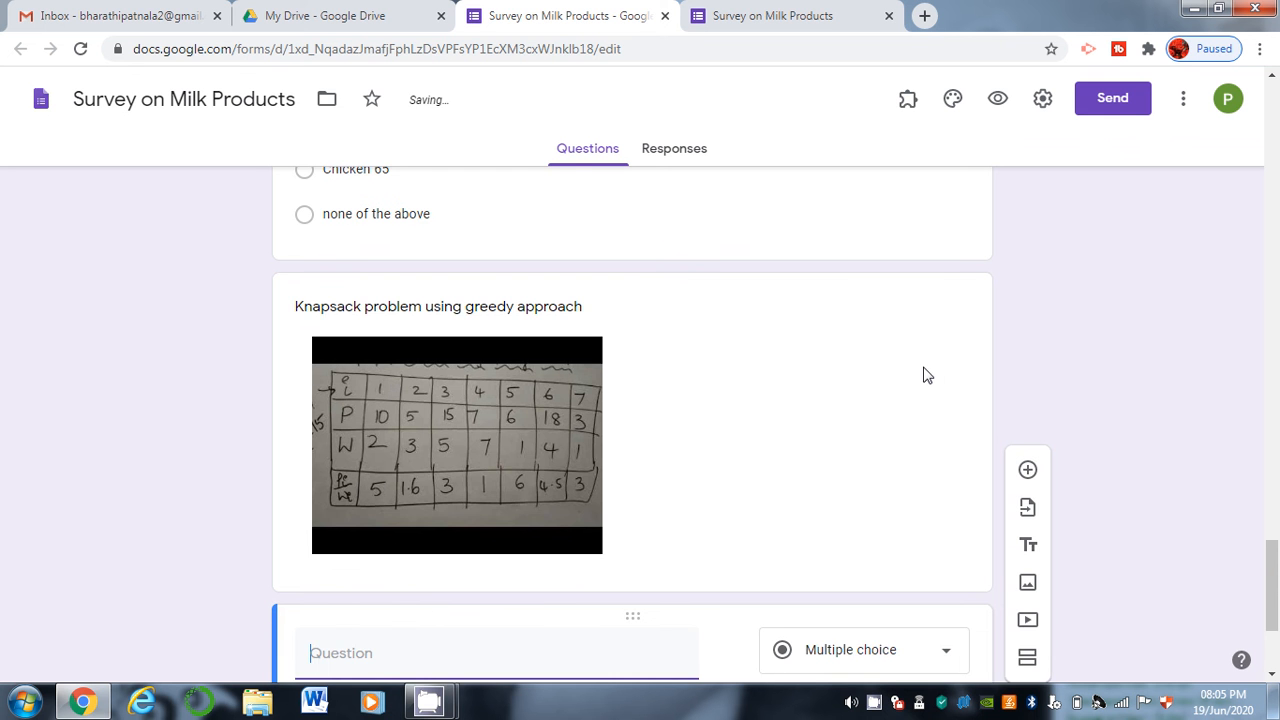
{"action": "left_click_drag", "start_coordinate": [1262, 588], "coordinate": [1276, 645]}
{"action": "left_click", "coordinate": [484, 411]}
{"action": "type", "text": "WHat is"}
{"action": "key", "text": "BackSpace"}
{"action": "key", "text": "BackSpace"}
{"action": "key", "text": "BackSpace"}
{"action": "key", "text": "BackSpace"}
{"action": "key", "text": "BackSpace"}
{"action": "key", "text": "BackSpace"}
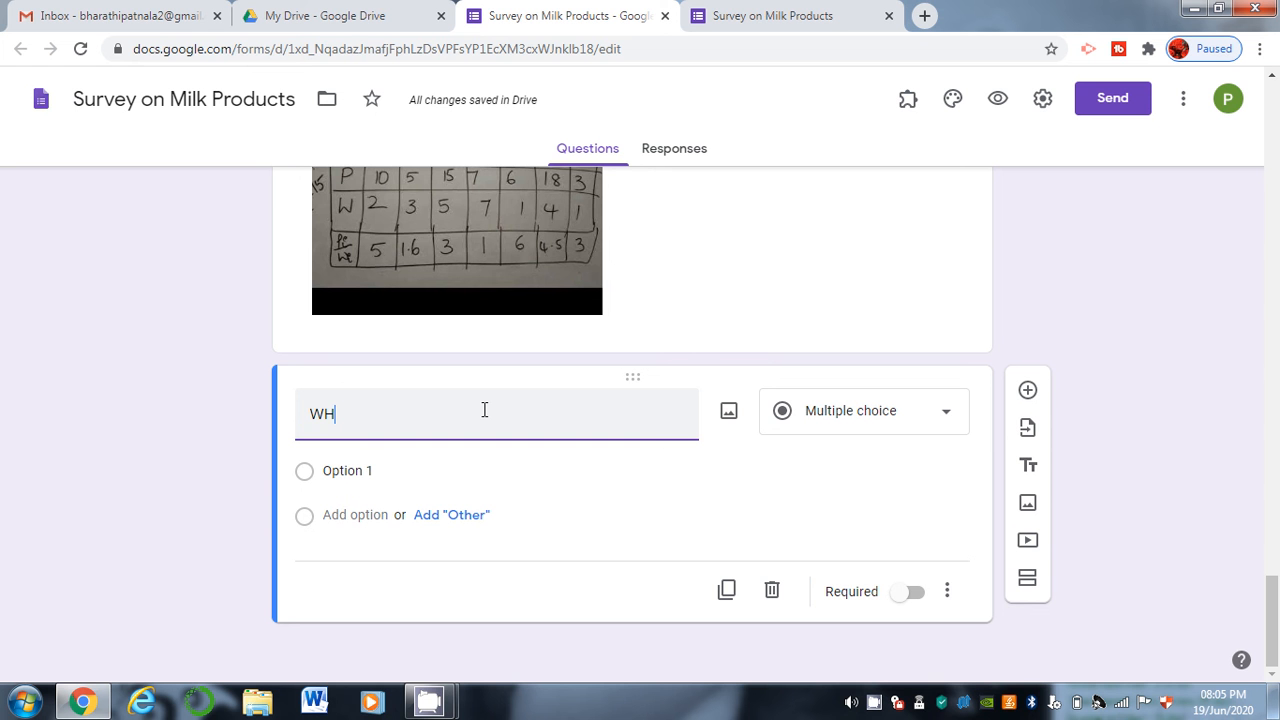
{"action": "key", "text": "BackSpace"}
{"action": "key", "text": "BackSpace"}
{"action": "type", "text": "How can you calcu"}
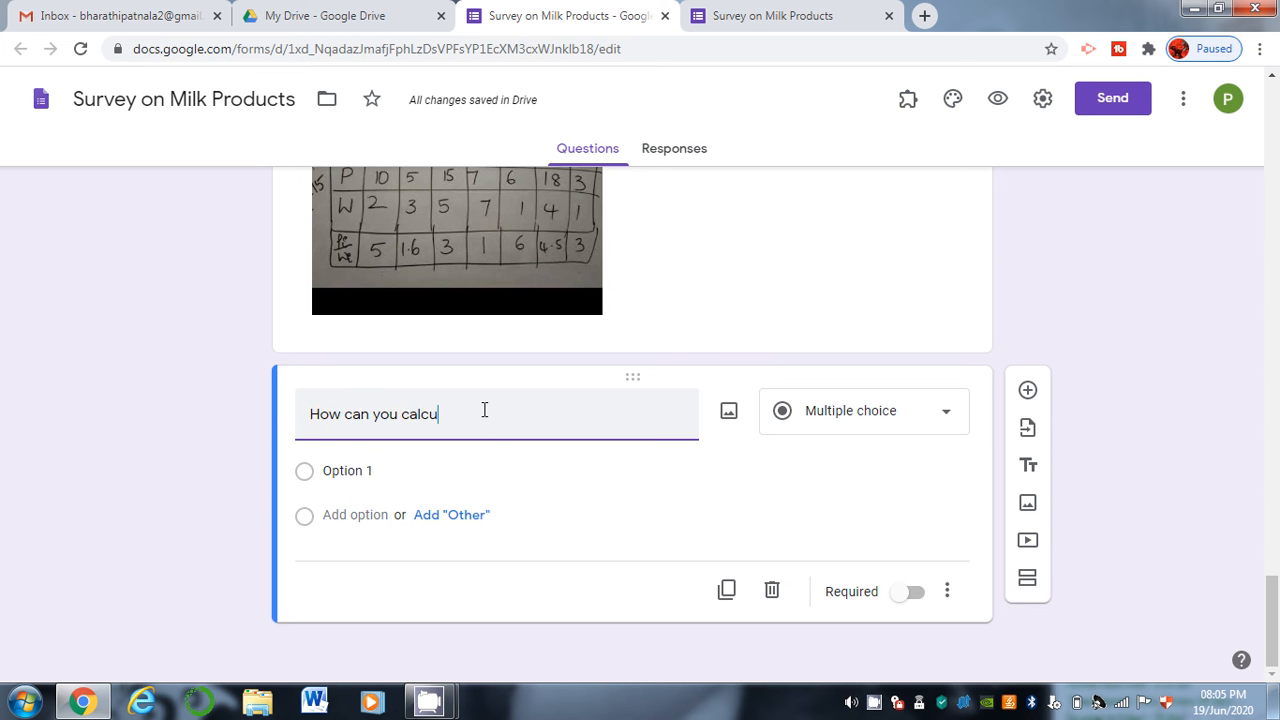
{"action": "type", "text": "late Max Profit"}
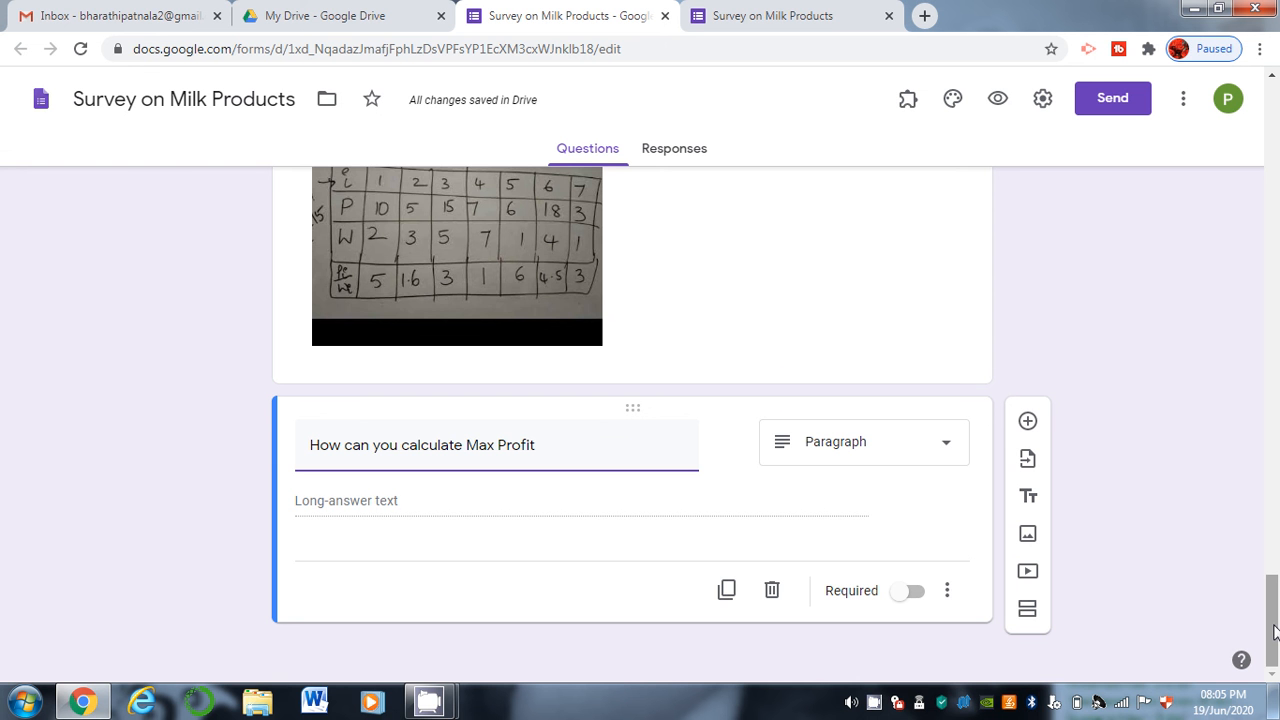
{"action": "scroll", "coordinate": [1274, 630], "scroll_direction": "up", "scroll_amount": 1}
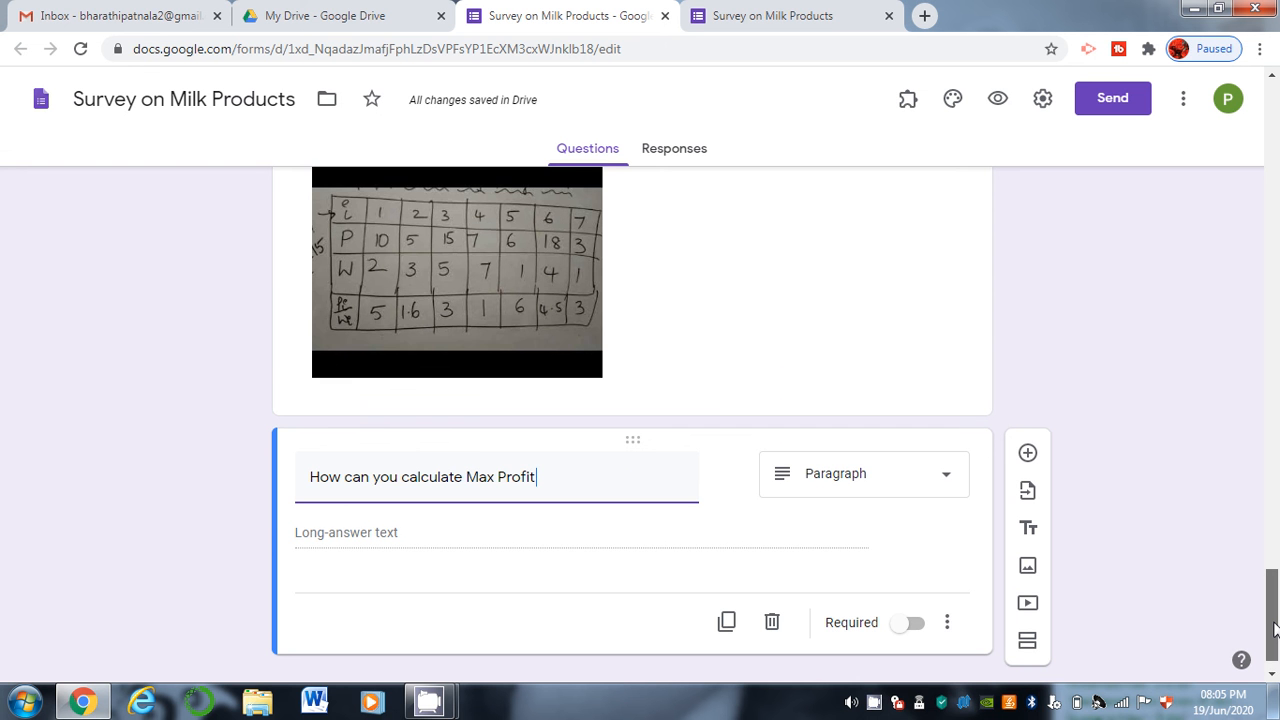
{"action": "scroll", "coordinate": [1274, 630], "scroll_direction": "down", "scroll_amount": 1}
{"action": "left_click_drag", "start_coordinate": [1273, 632], "coordinate": [1275, 283]}
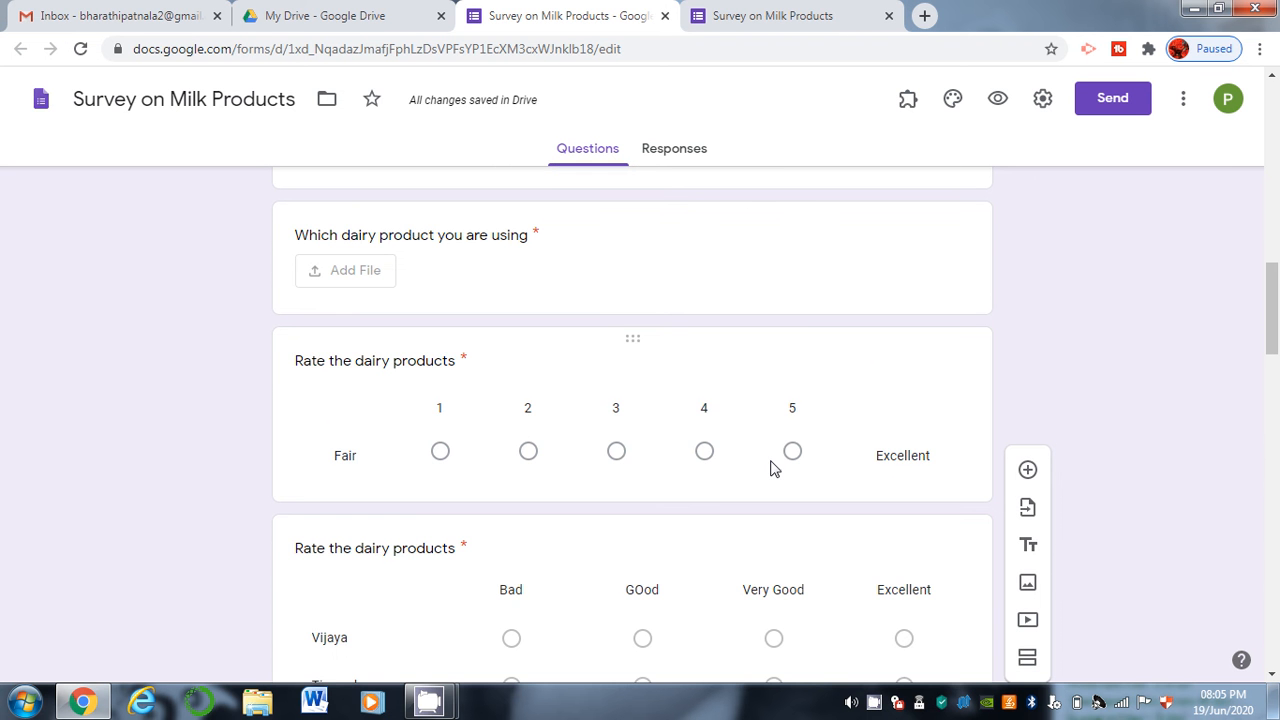
Add a section titled 'Section-2' after the dairy rating question, then go to the live form's tab.
{"action": "left_click", "coordinate": [651, 381]}
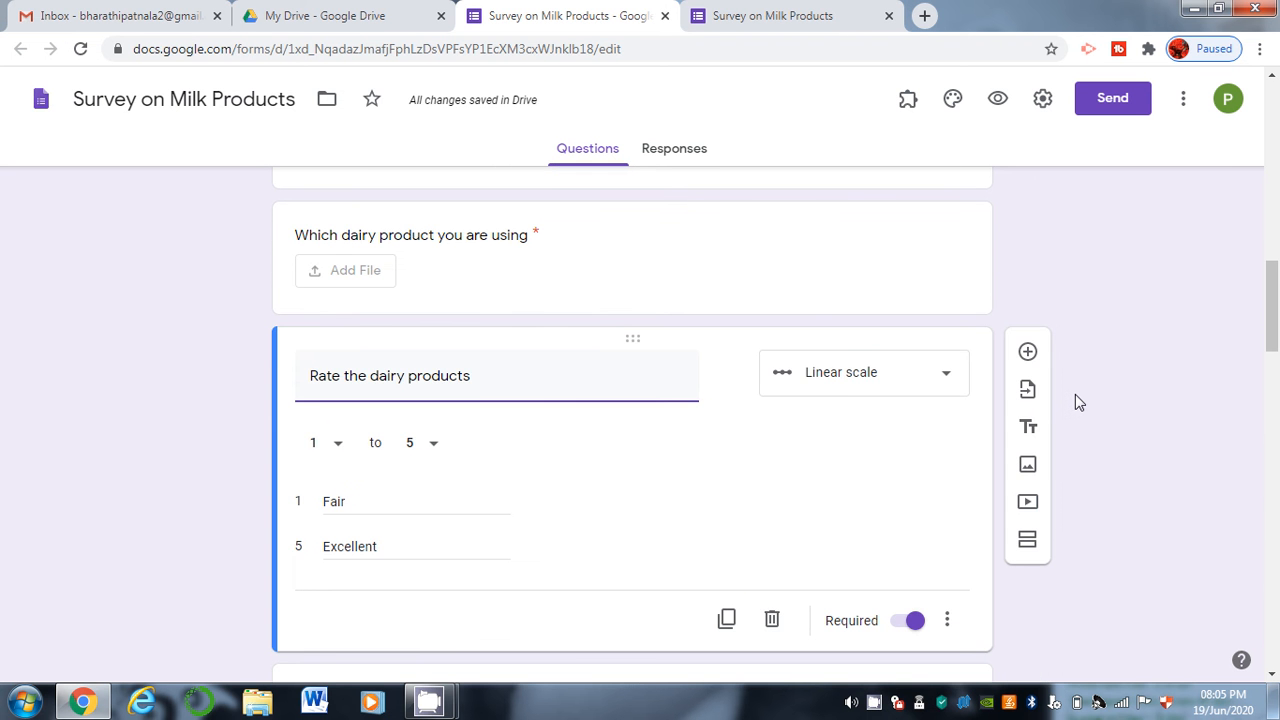
{"action": "left_click", "coordinate": [1027, 543]}
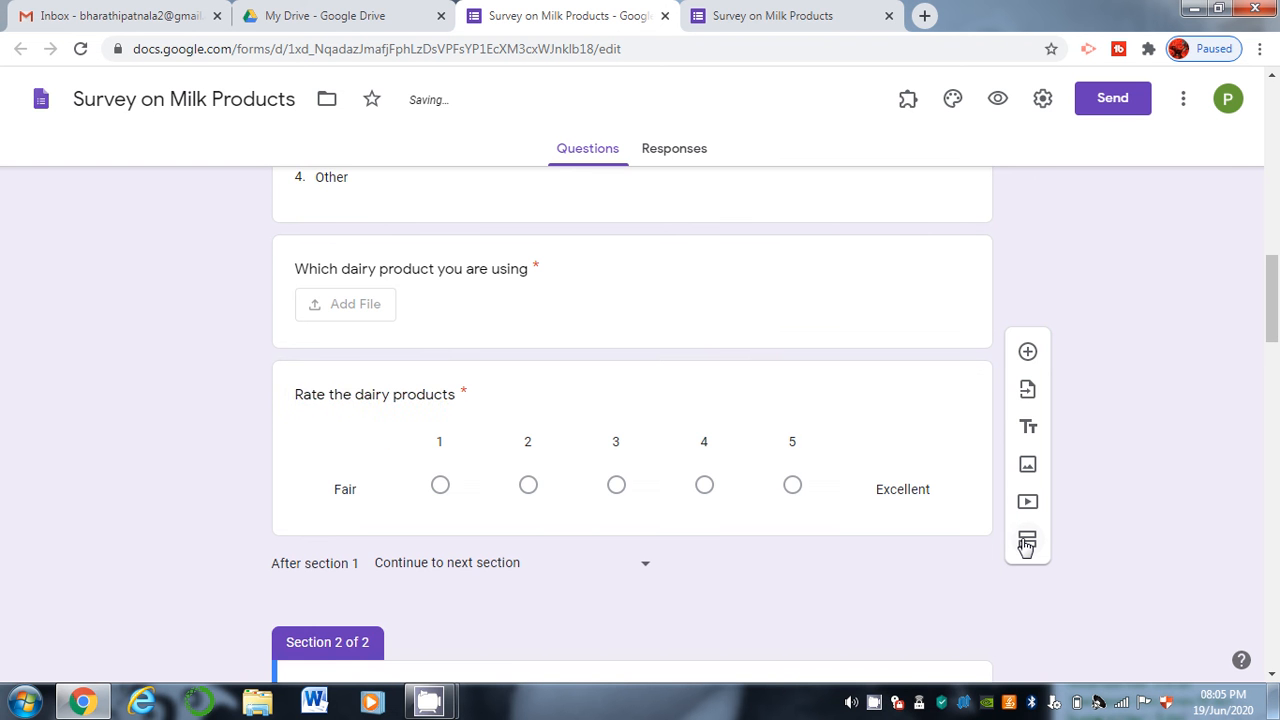
{"action": "left_click_drag", "start_coordinate": [1273, 310], "coordinate": [1271, 373]}
{"action": "left_click", "coordinate": [511, 300]}
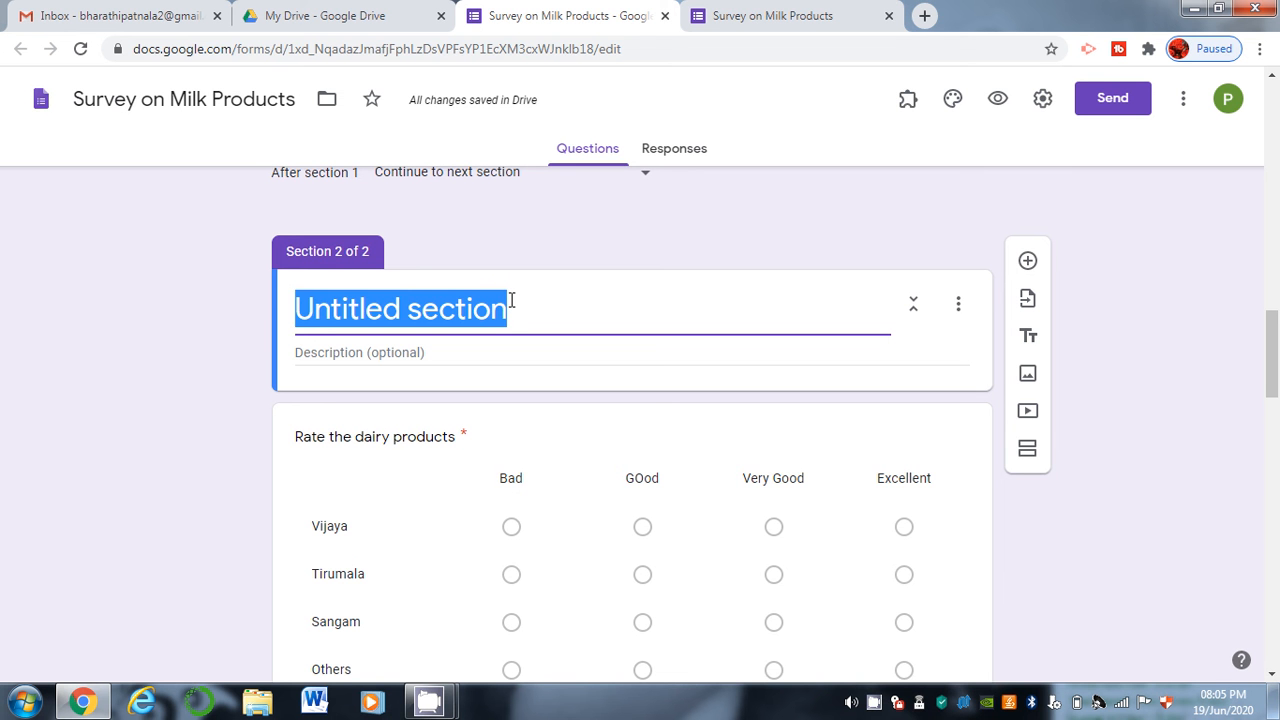
{"action": "type", "text": "Section-"}
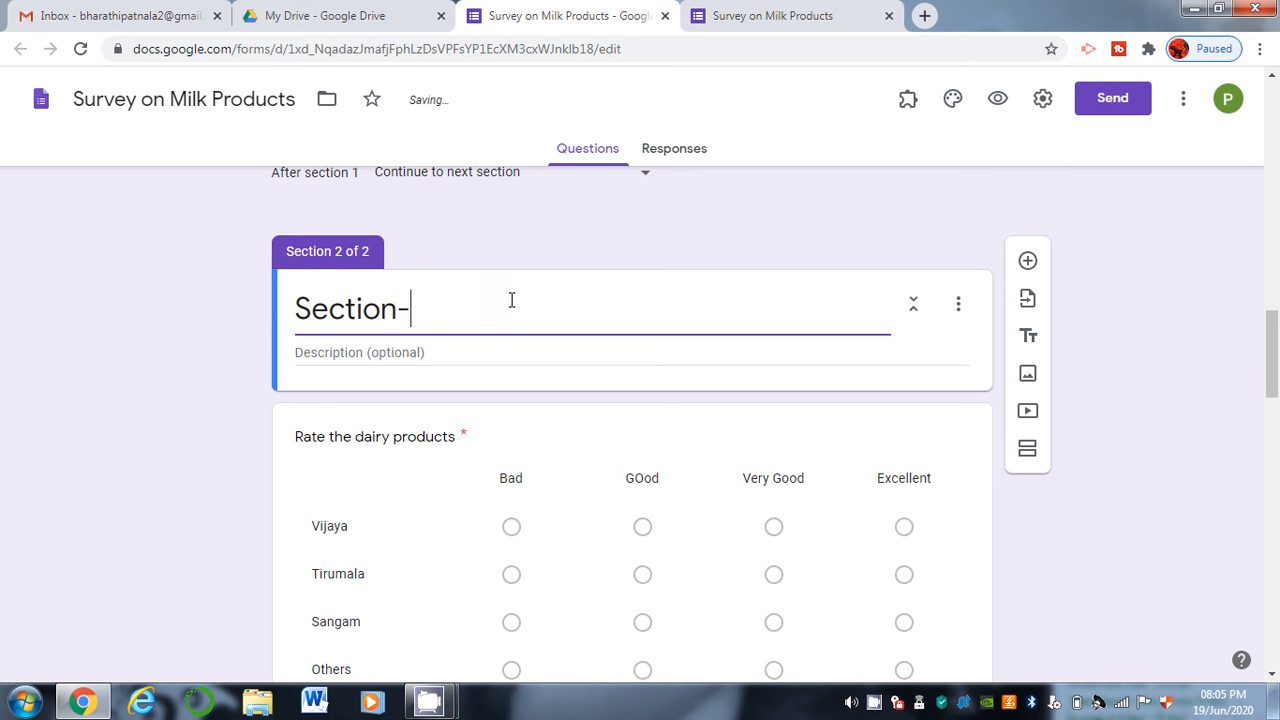
{"action": "type", "text": "@"}
{"action": "key", "text": "BackSpace"}
{"action": "type", "text": "2"}
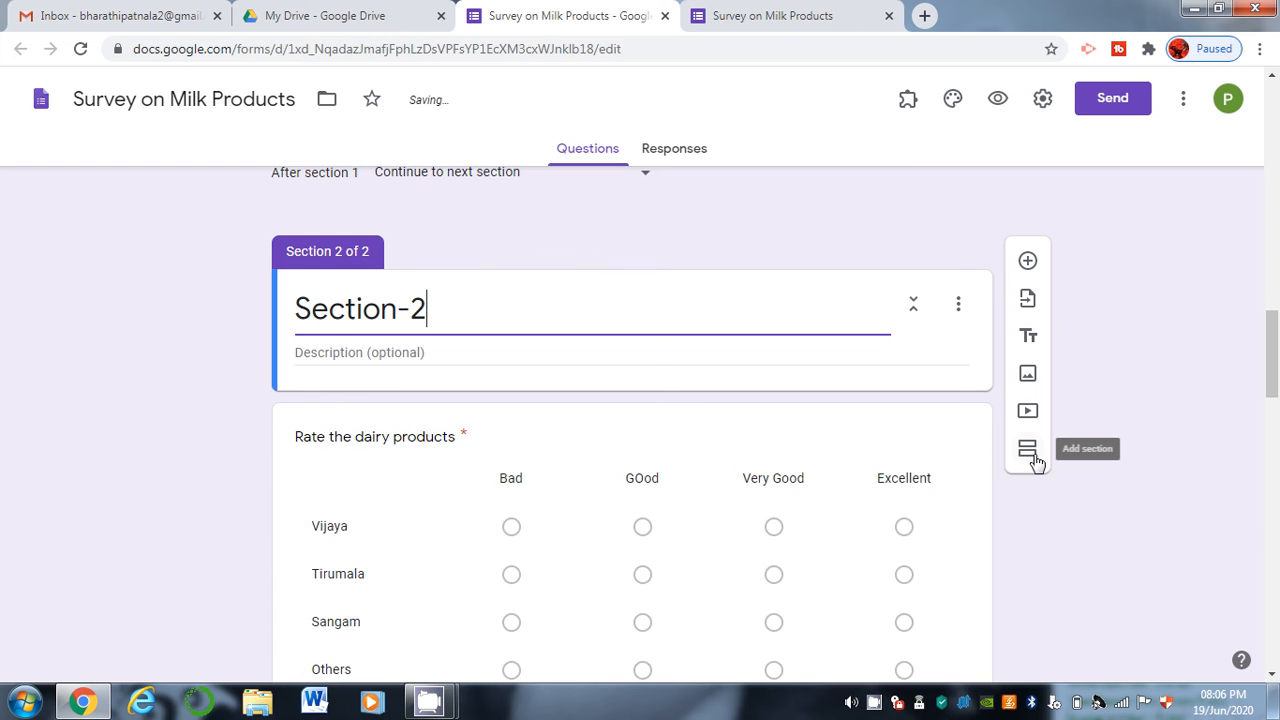
{"action": "left_click", "coordinate": [740, 20]}
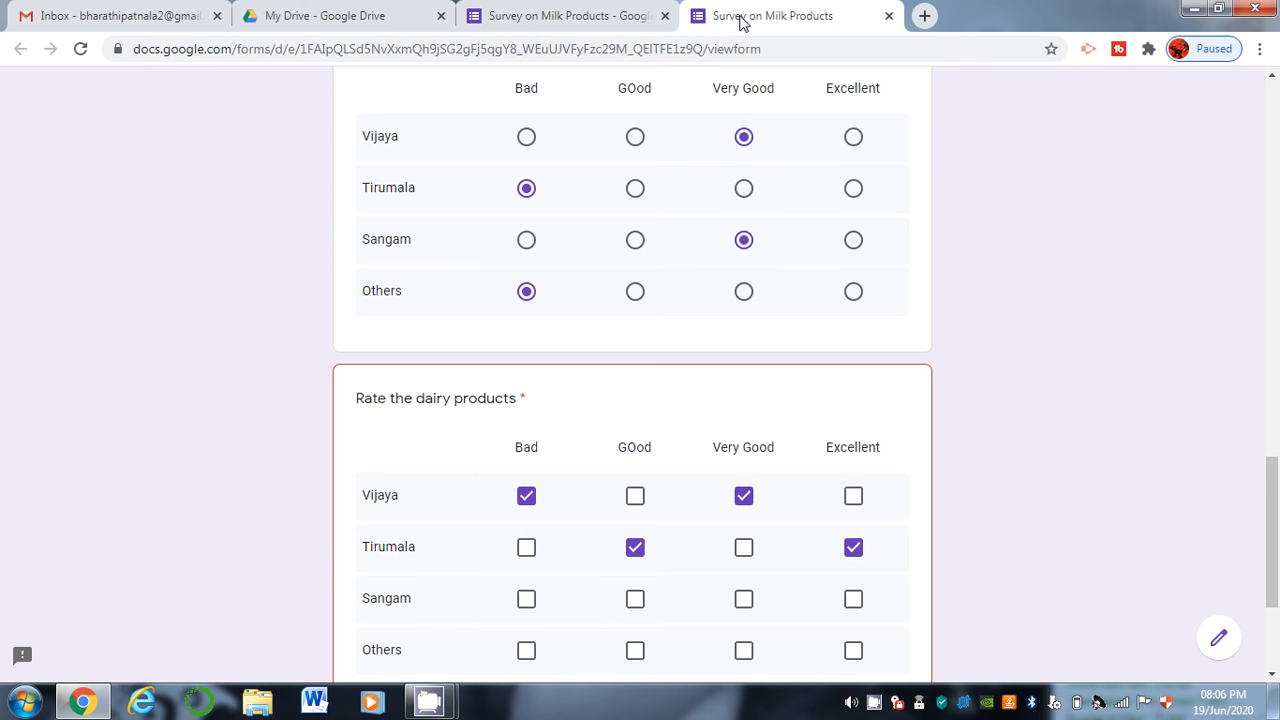
Reload the live form and enter the participant's name and a paragraph answer.
{"action": "left_click", "coordinate": [78, 53]}
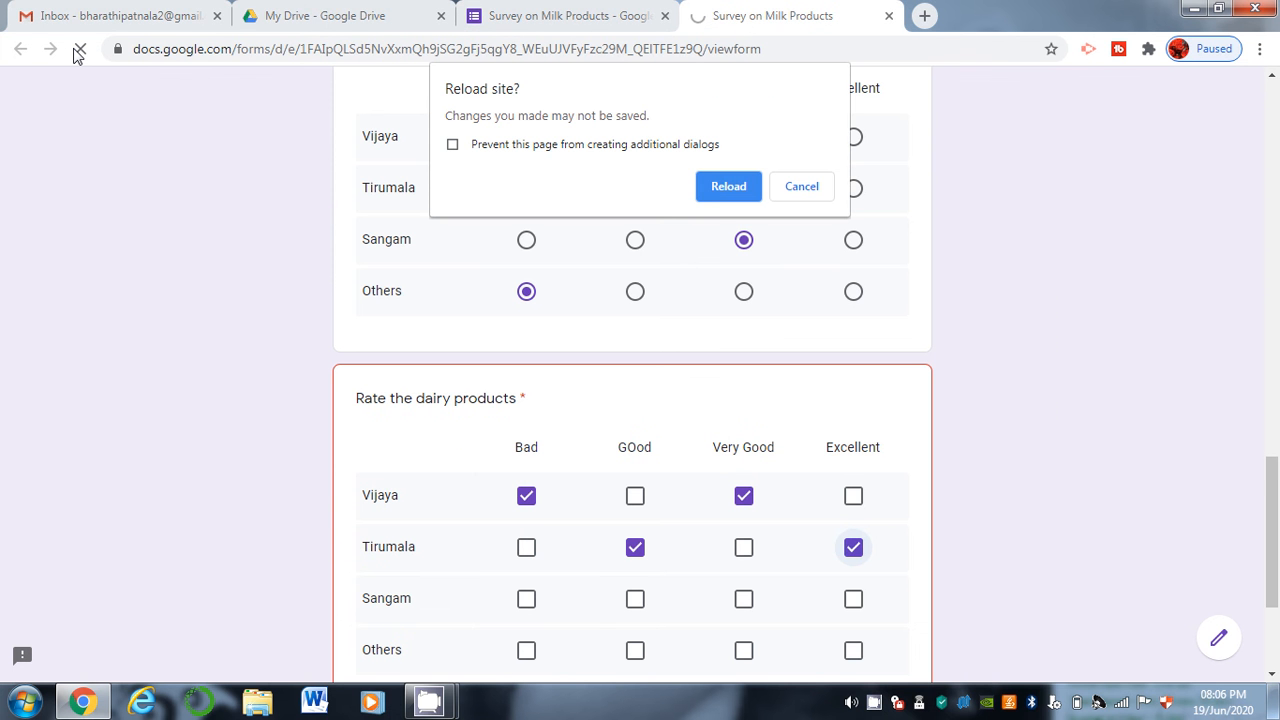
{"action": "left_click", "coordinate": [714, 198]}
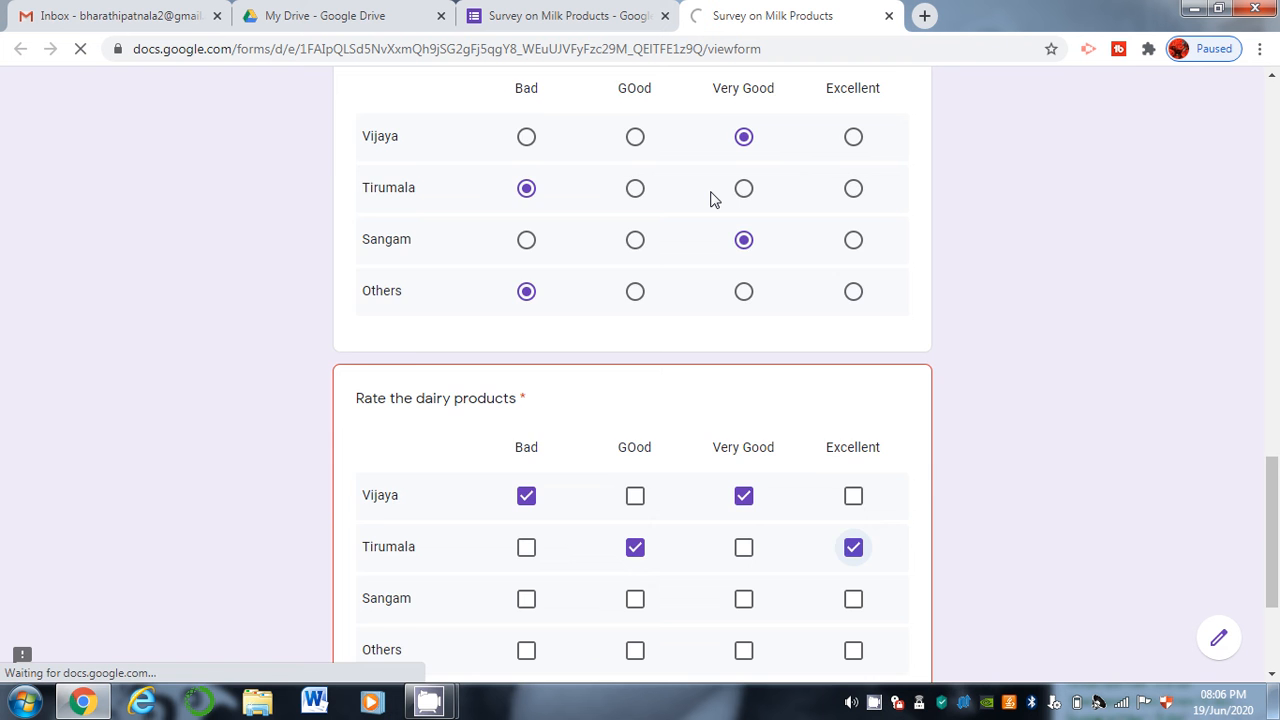
{"action": "left_click_drag", "start_coordinate": [1277, 462], "coordinate": [1276, 85]}
{"action": "left_click", "coordinate": [480, 385]}
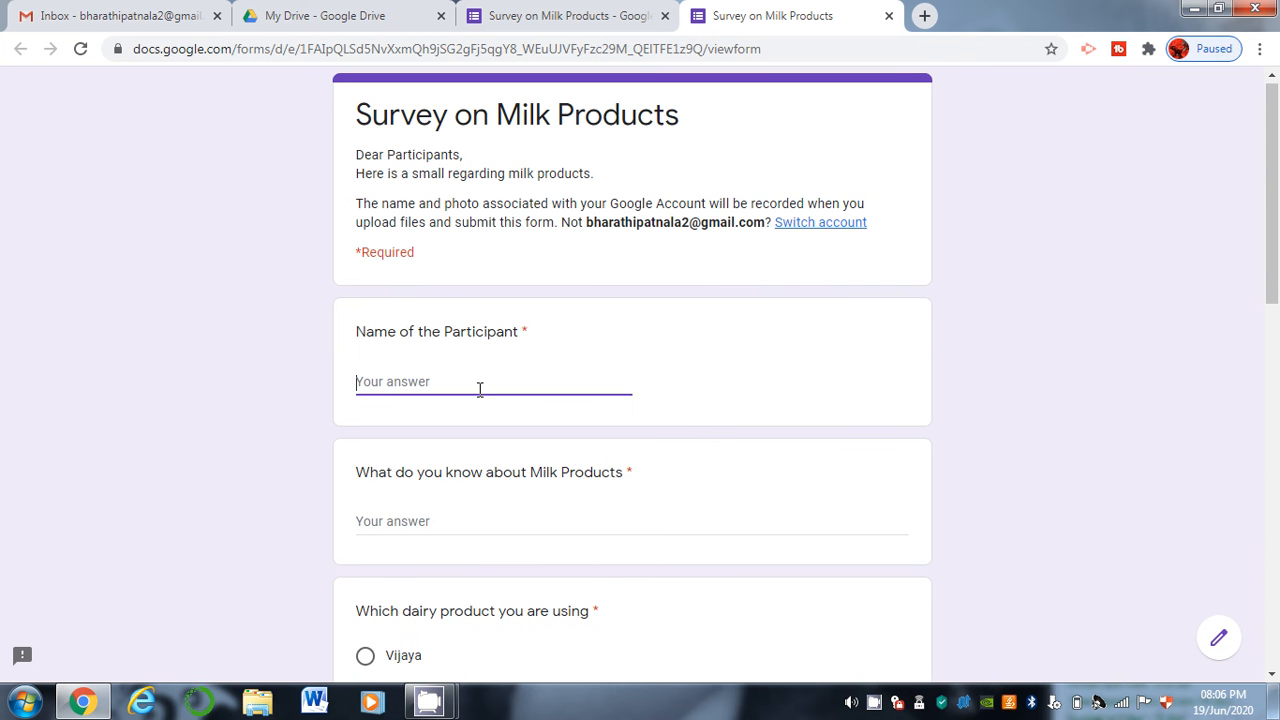
{"action": "type", "text": "bharathi"}
{"action": "key", "text": "Tab"}
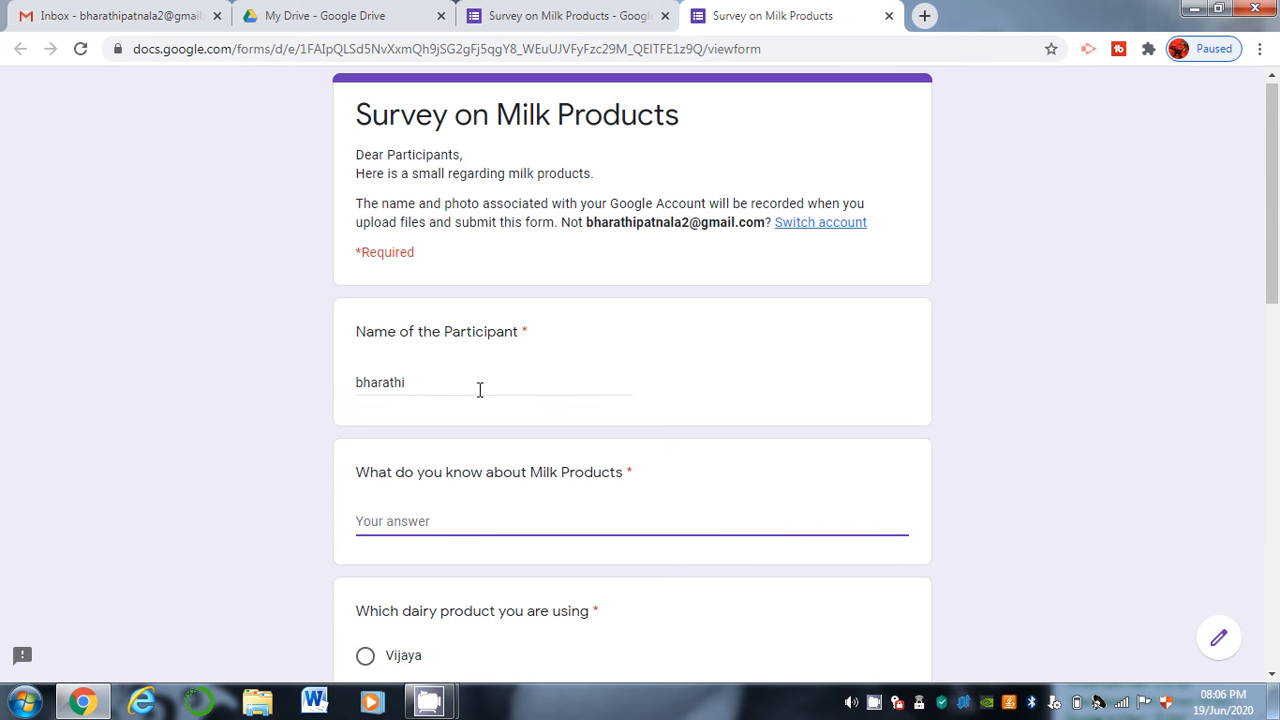
{"action": "type", "text": "fkdjkfjdkfjdkfj"}
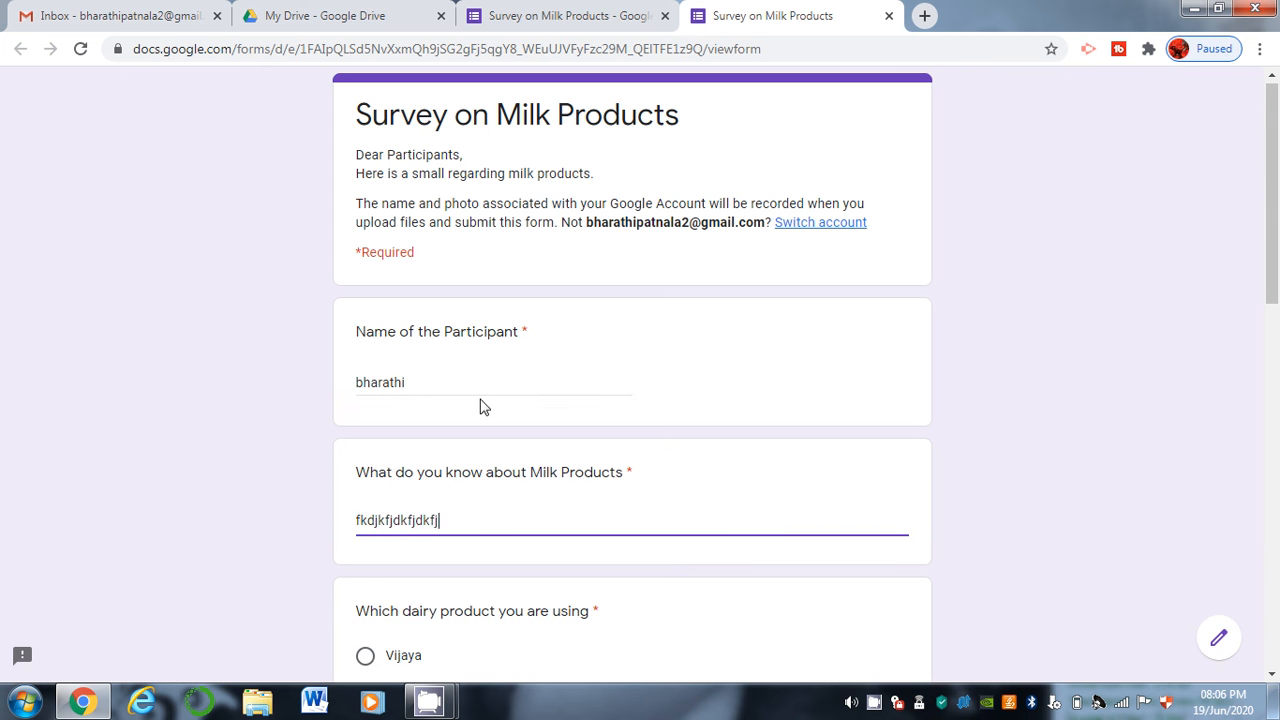
{"action": "type", "text": "dfd"}
Choose Vijaya, tick Vijaya and Tirumala, pick Tirumala from the dropdown, and start a file upload.
{"action": "scroll", "coordinate": [1273, 362], "scroll_direction": "down", "scroll_amount": 3}
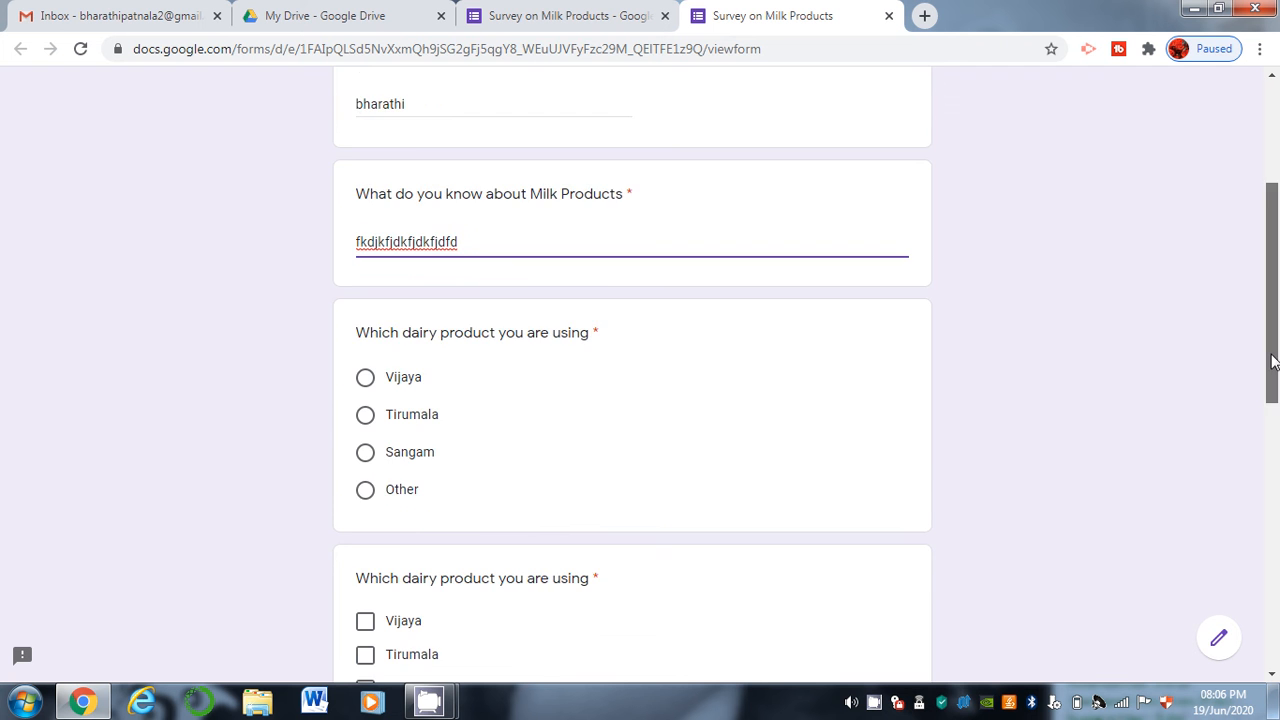
{"action": "left_click_drag", "start_coordinate": [1273, 362], "coordinate": [1273, 378]}
{"action": "left_click", "coordinate": [408, 340]}
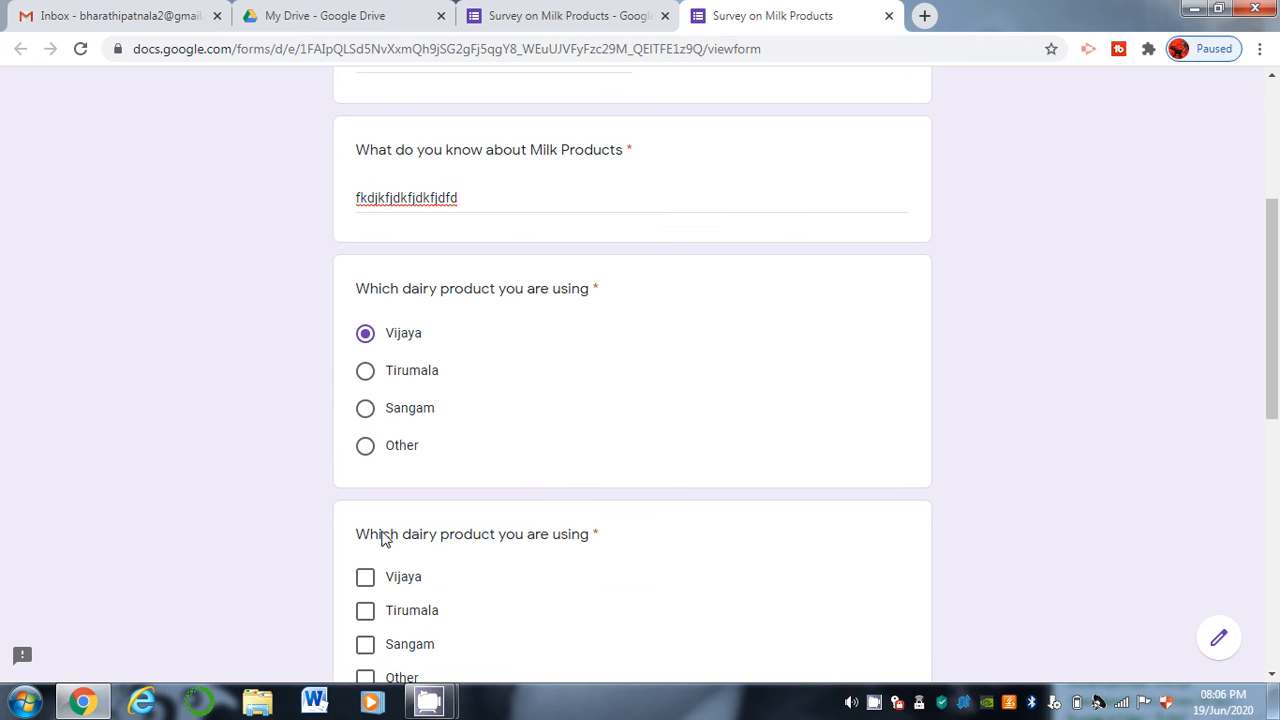
{"action": "left_click", "coordinate": [368, 577]}
{"action": "left_click", "coordinate": [369, 611]}
{"action": "left_click_drag", "start_coordinate": [1272, 361], "coordinate": [1276, 505]}
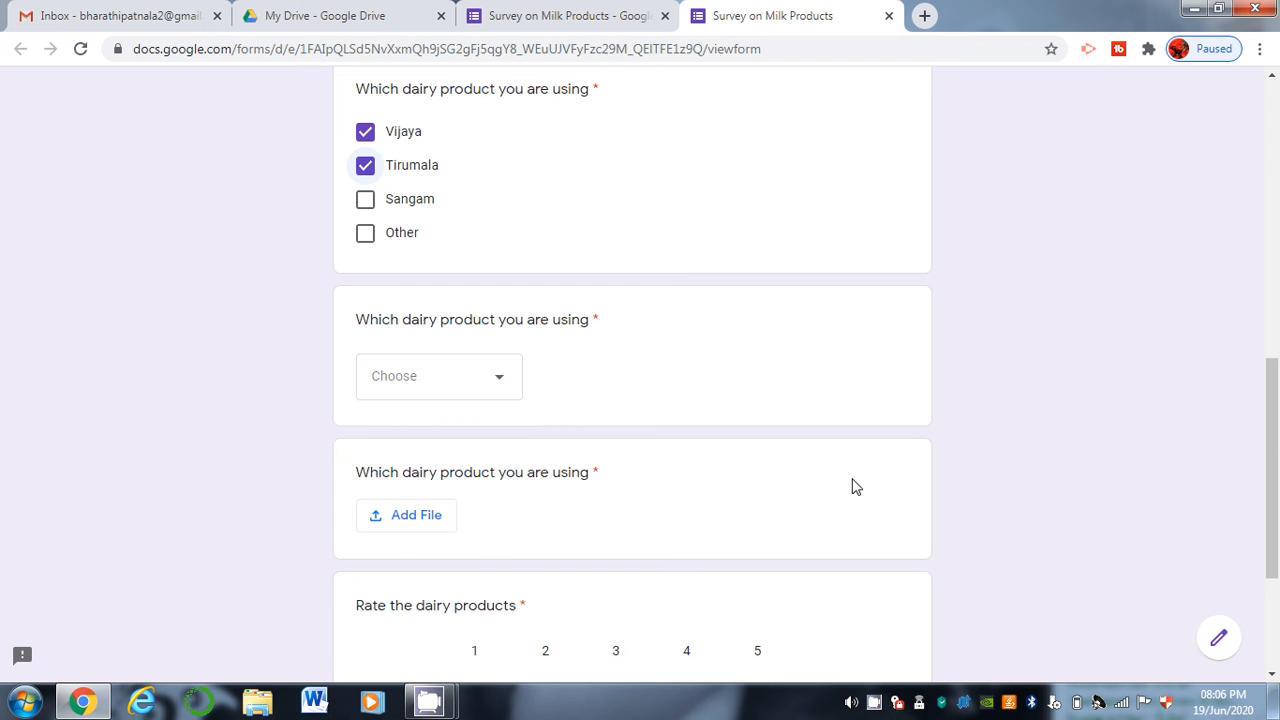
{"action": "left_click", "coordinate": [476, 376]}
{"action": "left_click", "coordinate": [465, 478]}
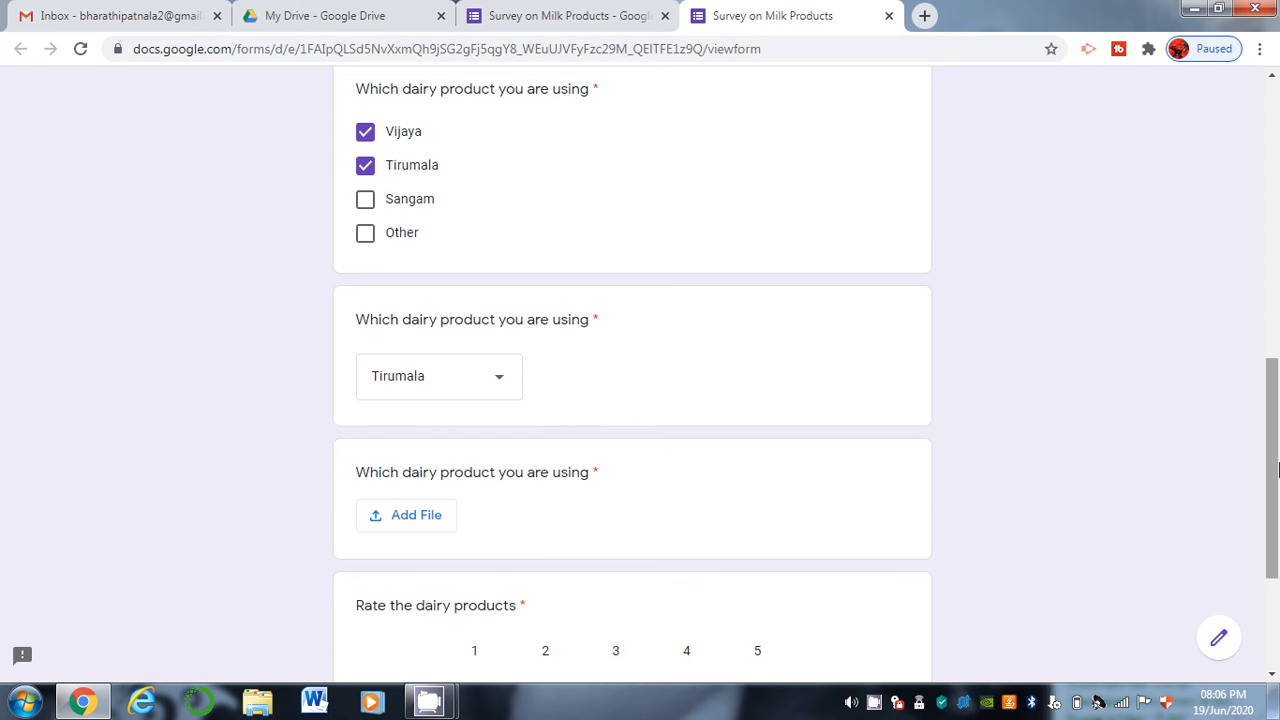
{"action": "left_click_drag", "start_coordinate": [1278, 470], "coordinate": [1278, 562]}
{"action": "left_click", "coordinate": [417, 289]}
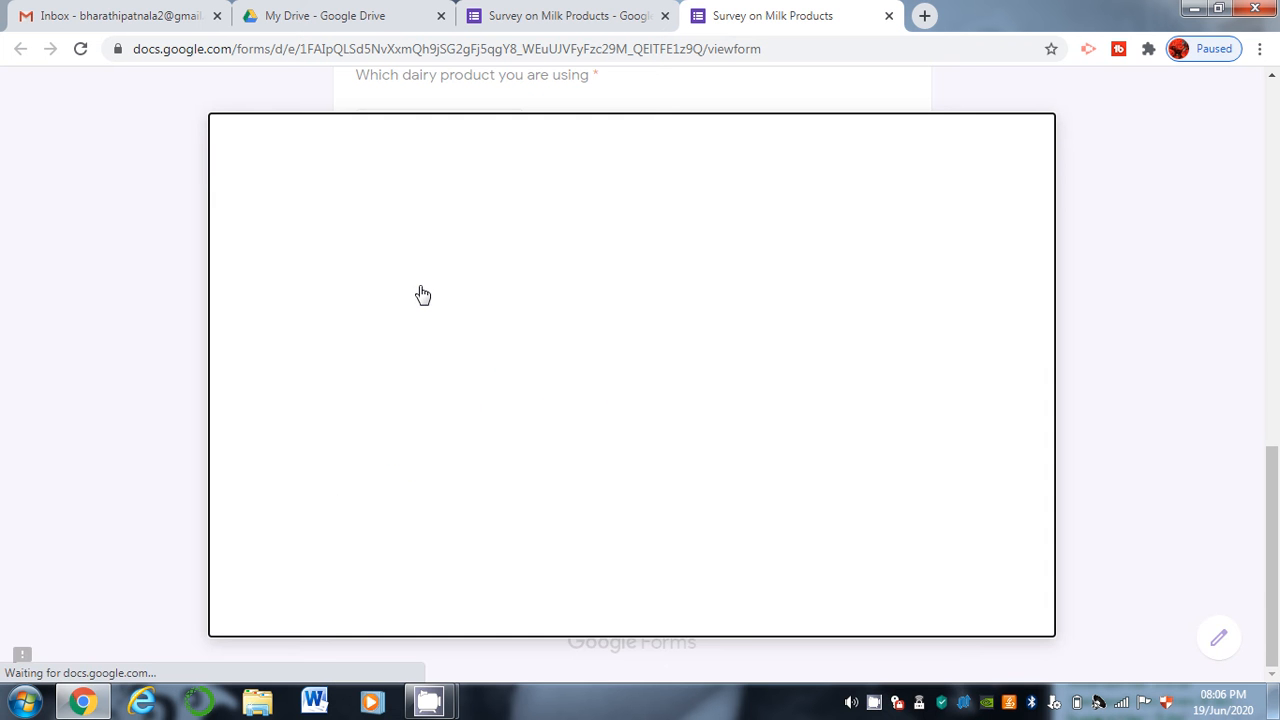
Upload knapsack cryptosystem.docx from Local Disk (F:), rate the dairy products 4, and continue to Section-2.
{"action": "left_click", "coordinate": [595, 395]}
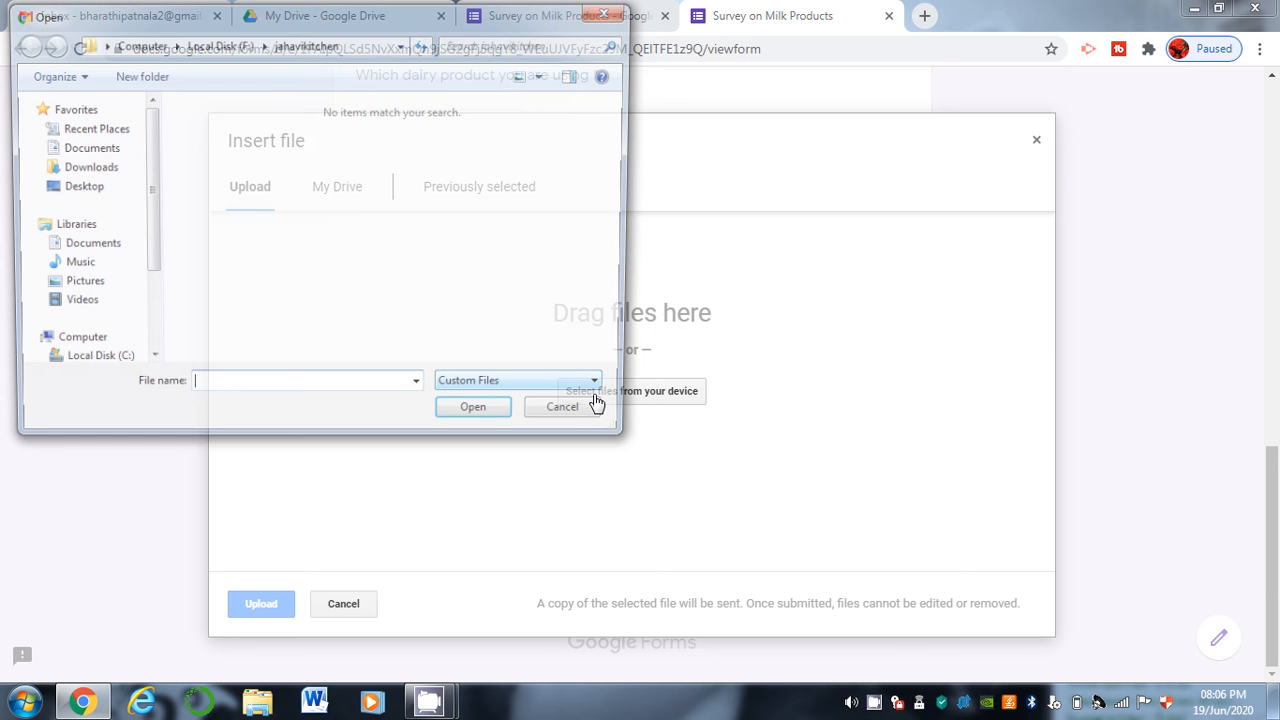
{"action": "left_click", "coordinate": [135, 43]}
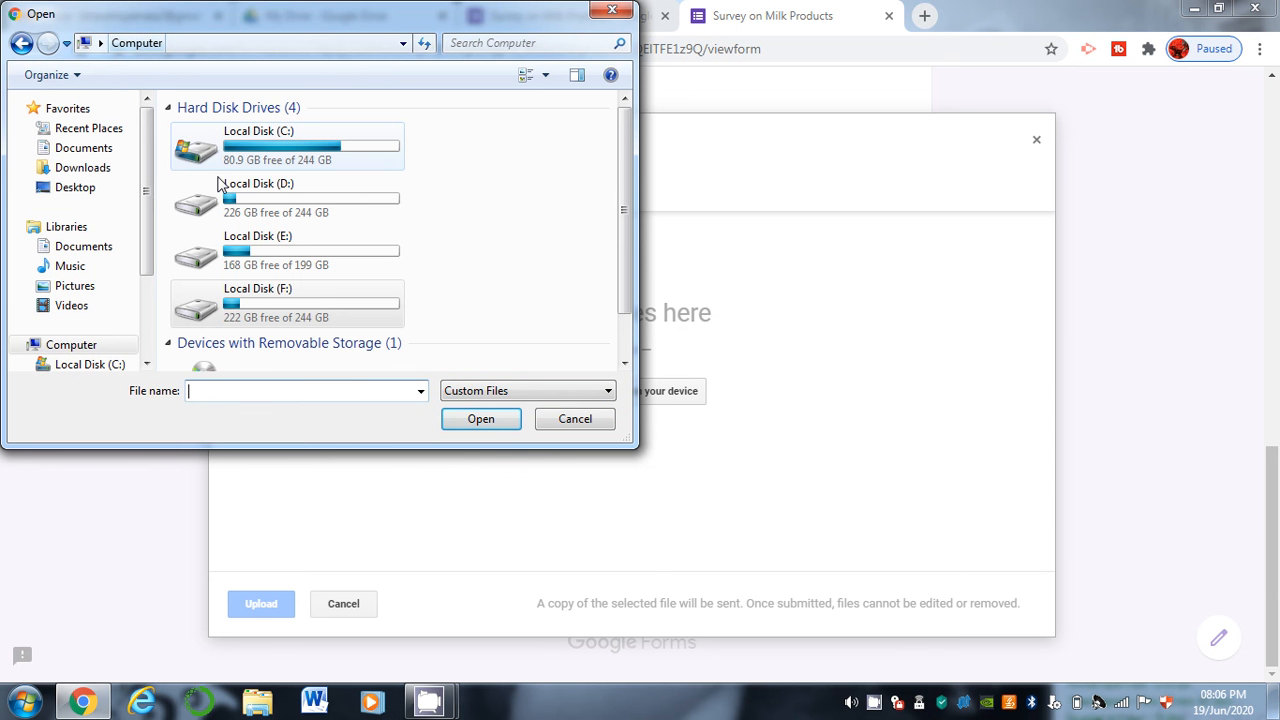
{"action": "left_click", "coordinate": [288, 290]}
{"action": "double_click", "coordinate": [288, 290]}
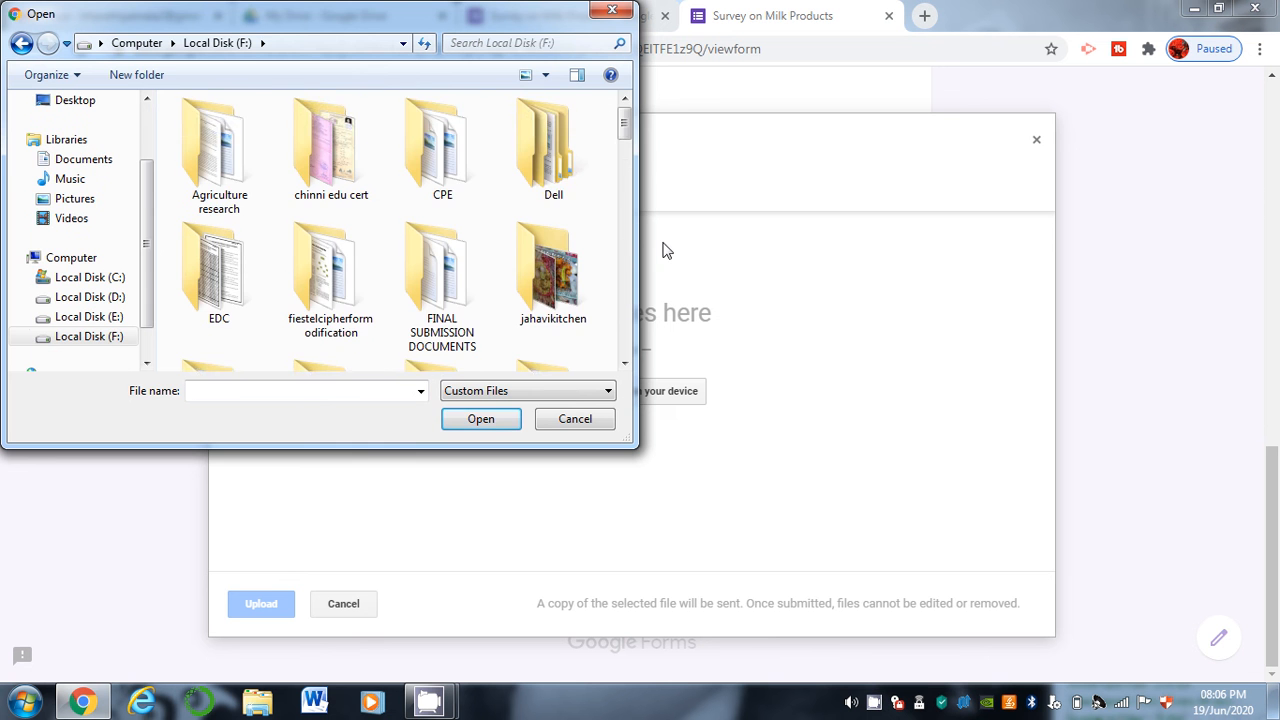
{"action": "scroll", "coordinate": [575, 257], "scroll_direction": "down", "scroll_amount": 5}
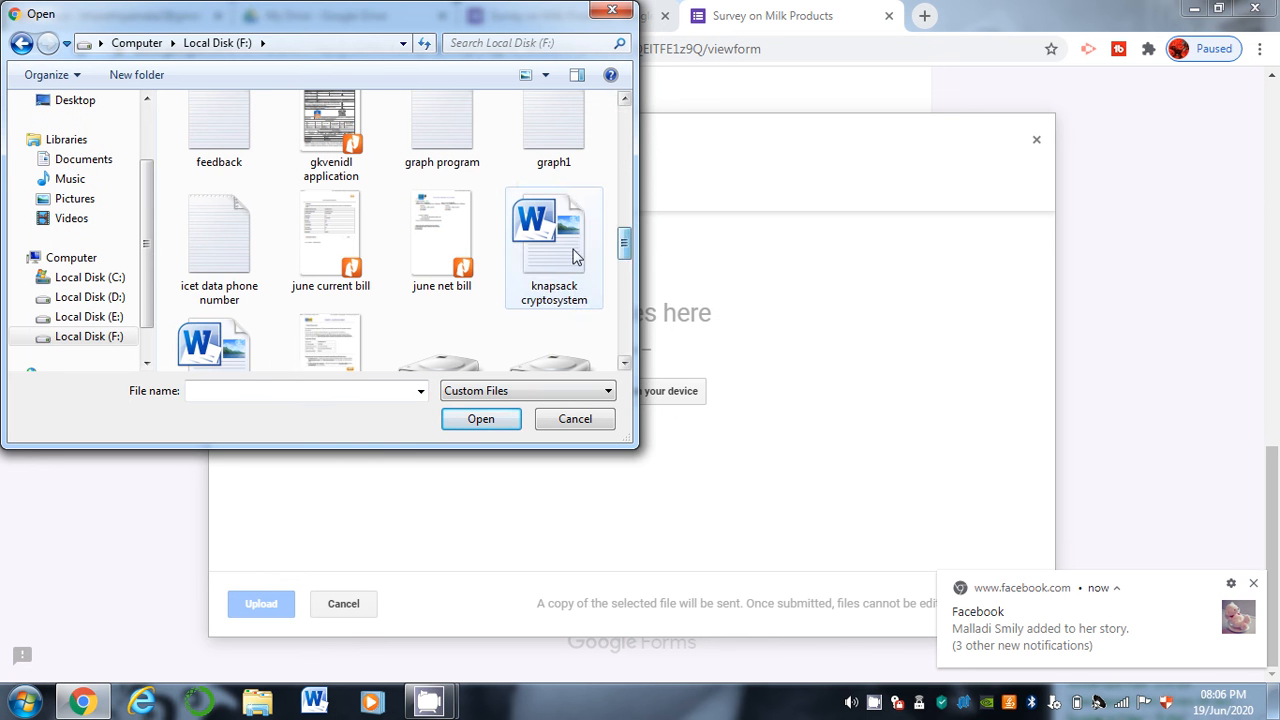
{"action": "left_click", "coordinate": [575, 257]}
{"action": "left_click", "coordinate": [481, 419]}
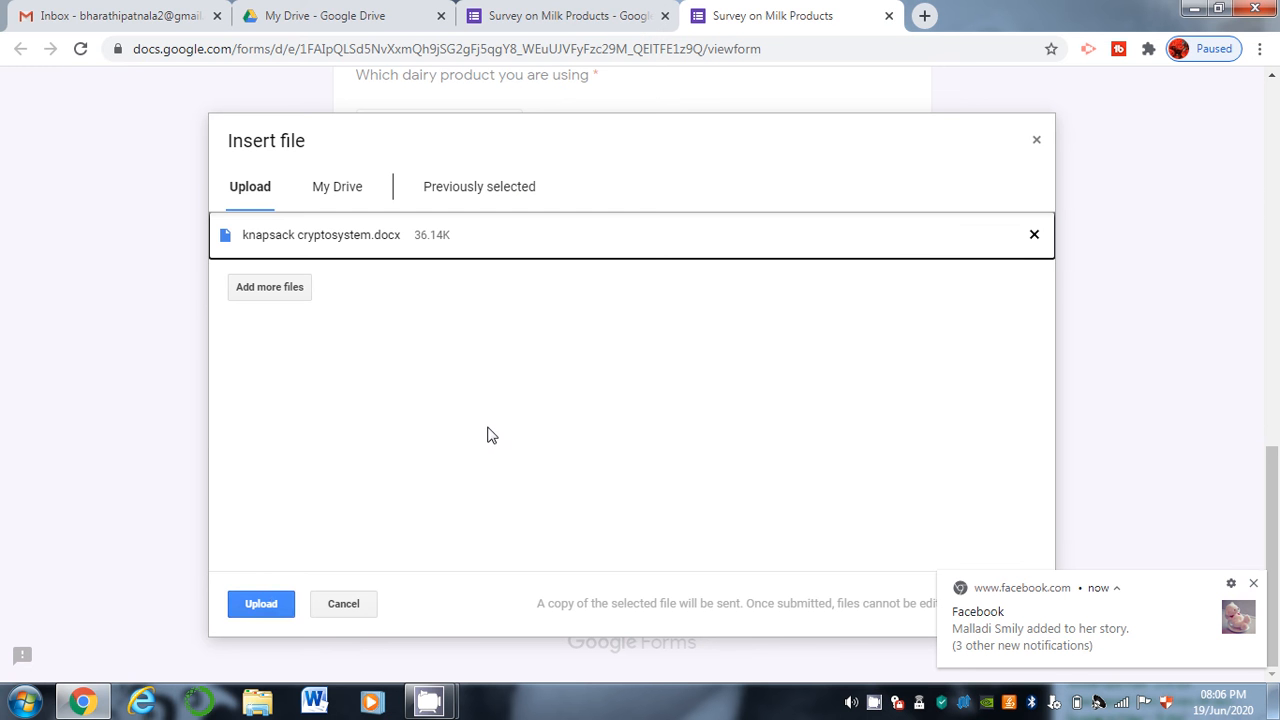
{"action": "left_click", "coordinate": [262, 603]}
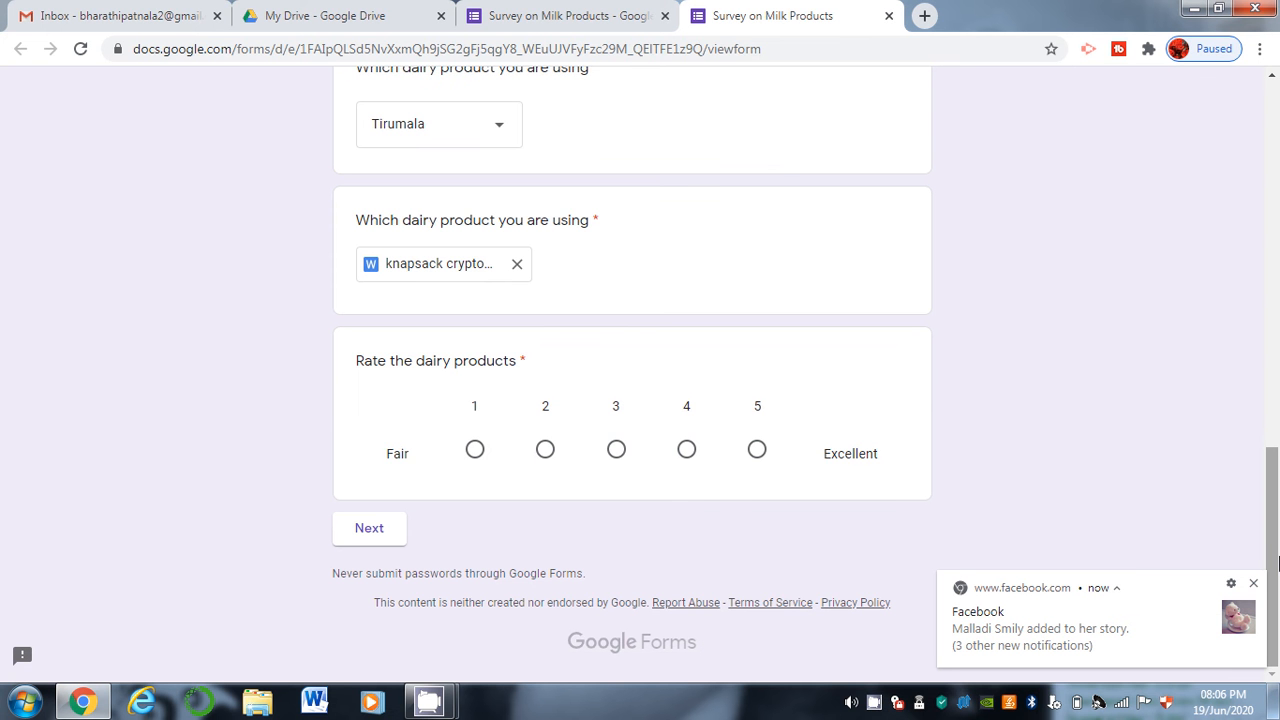
{"action": "left_click", "coordinate": [687, 450]}
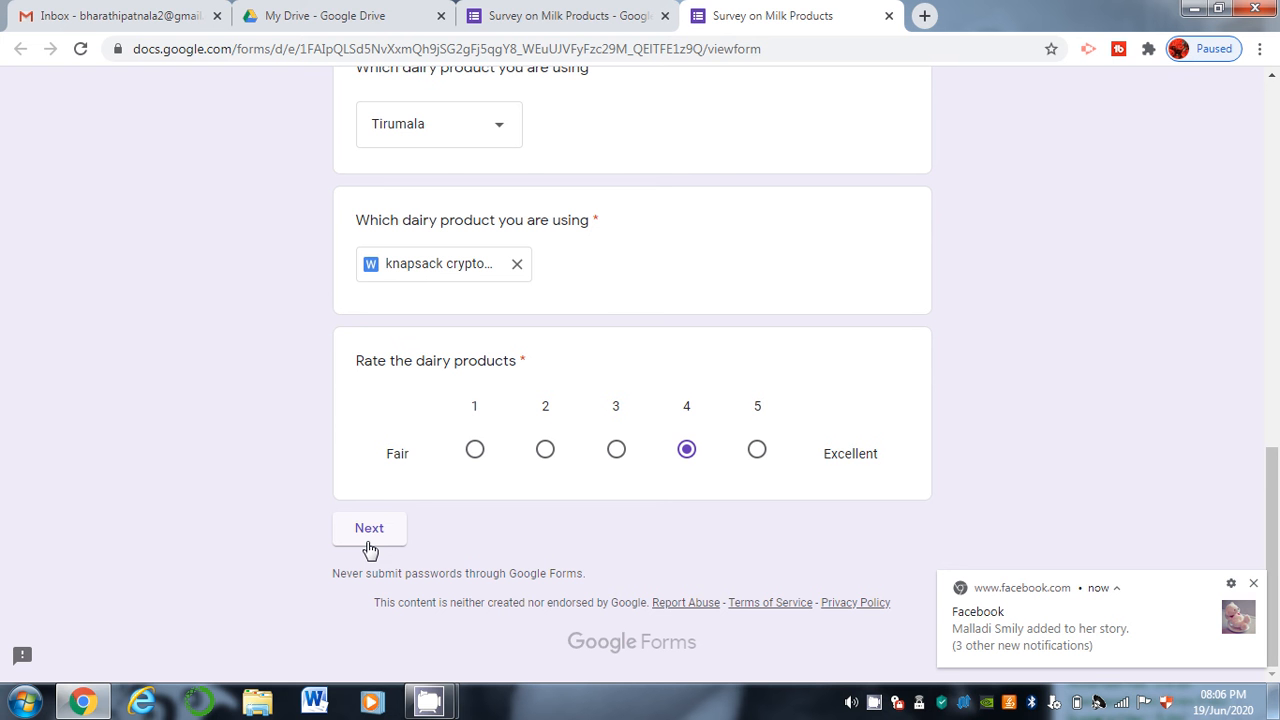
{"action": "left_click", "coordinate": [369, 530]}
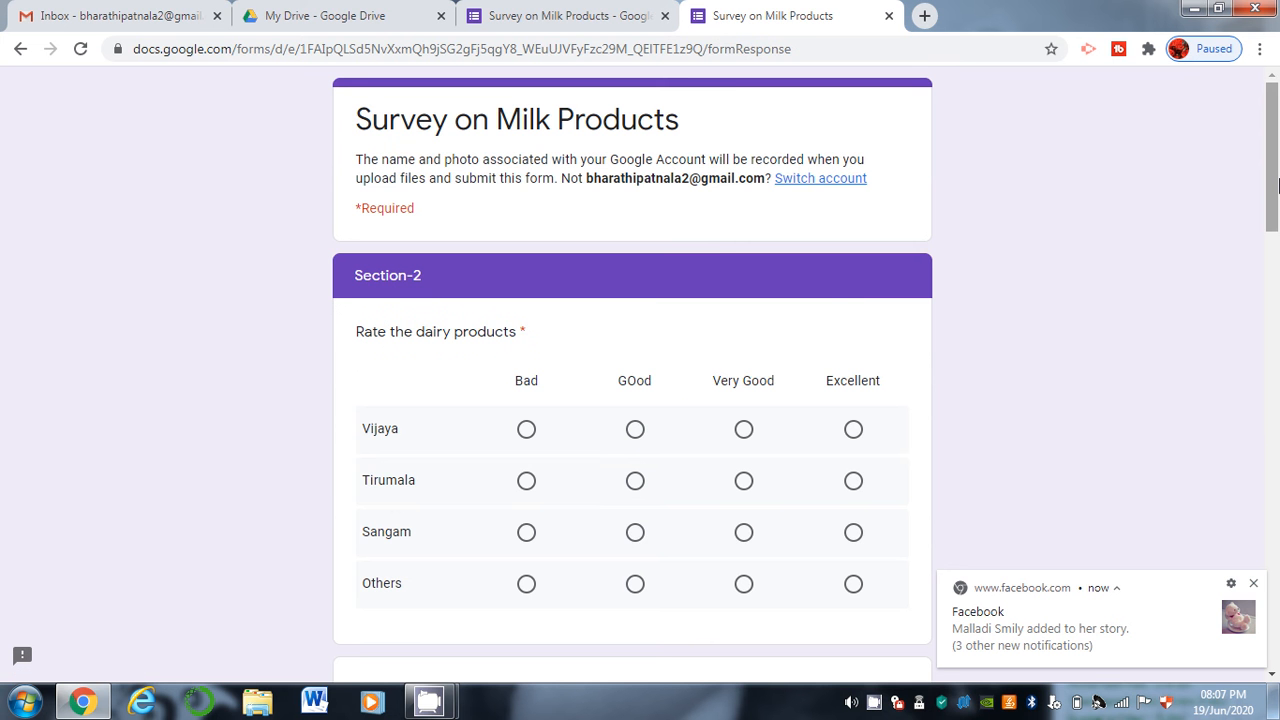
Rate Sangam Very Good, Vijaya Good, Tirumala Bad and Others Good in the grid.
{"action": "scroll", "coordinate": [655, 287], "scroll_direction": "down", "scroll_amount": 3}
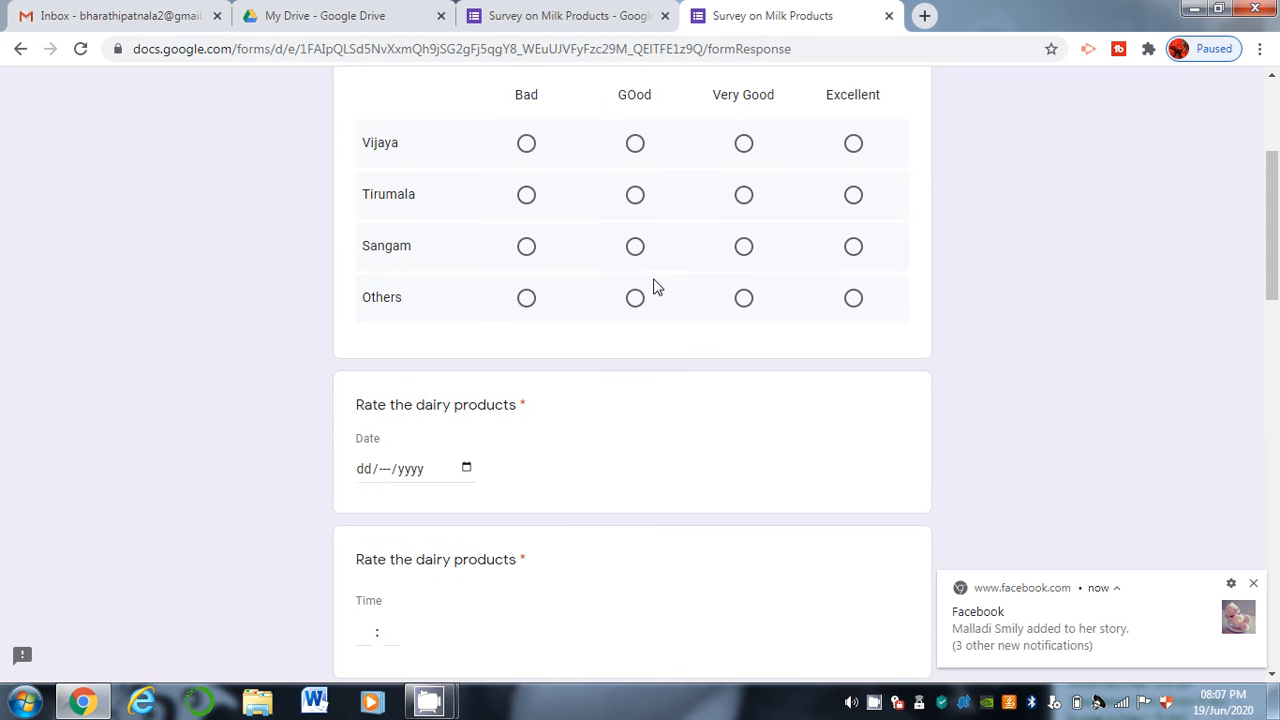
{"action": "left_click", "coordinate": [745, 249]}
{"action": "left_click", "coordinate": [637, 147]}
{"action": "left_click", "coordinate": [527, 197]}
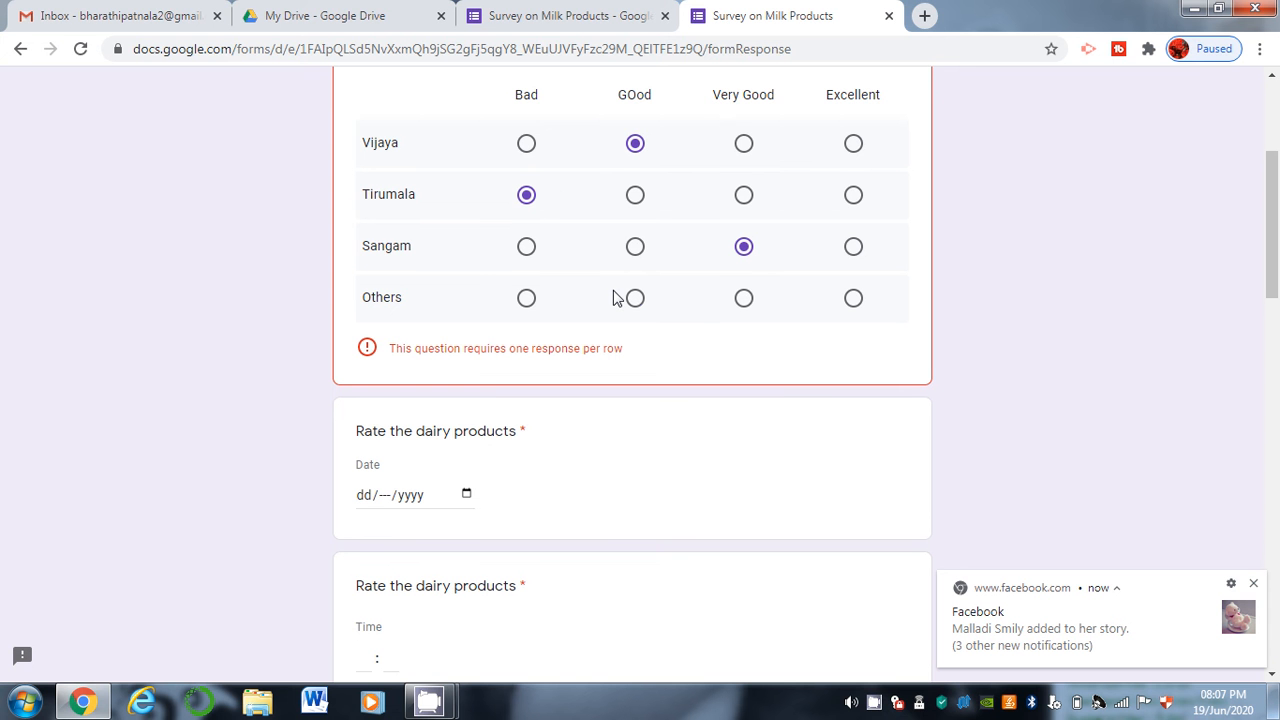
{"action": "left_click", "coordinate": [630, 298]}
{"action": "left_click_drag", "start_coordinate": [1274, 178], "coordinate": [1279, 250]}
Enter the date 19/06/2020 and the time 06:30.
{"action": "left_click", "coordinate": [372, 186]}
{"action": "type", "text": "19"}
{"action": "type", "text": "6"}
{"action": "type", "text": "20"}
{"action": "type", "text": "20"}
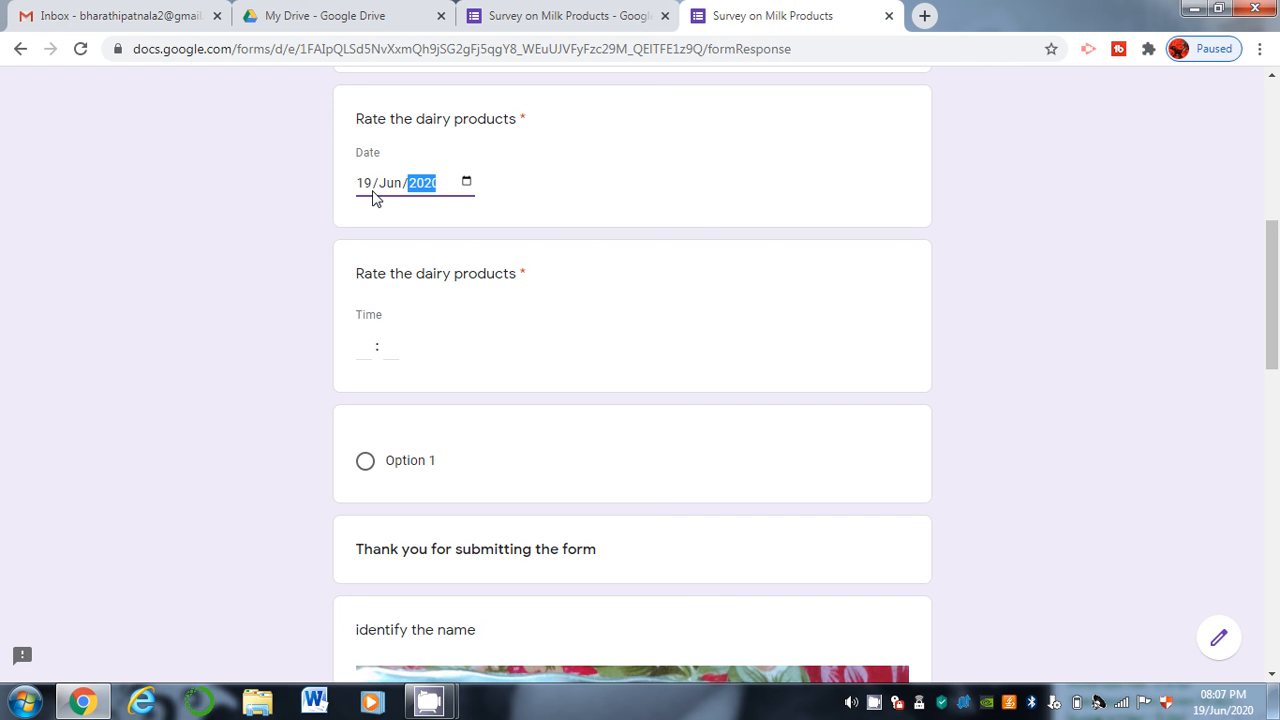
{"action": "left_click", "coordinate": [362, 344]}
{"action": "type", "text": "66"}
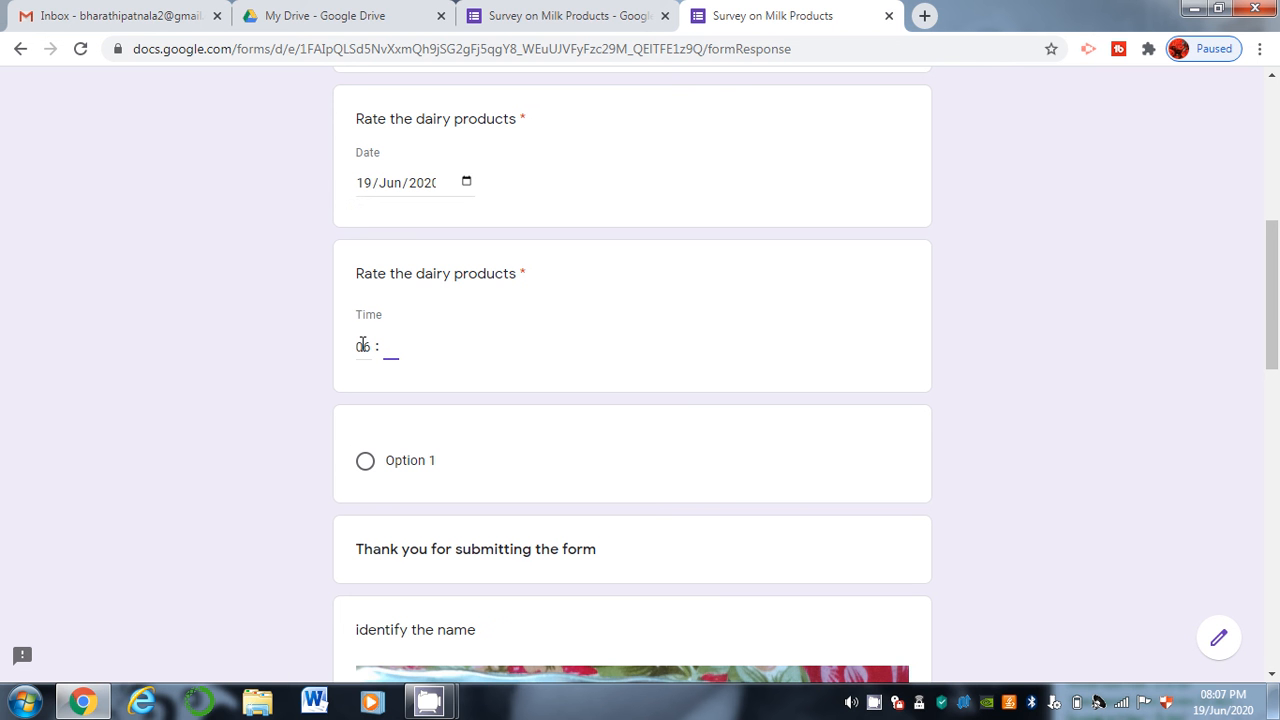
{"action": "type", "text": "30"}
{"action": "key", "text": "Tab"}
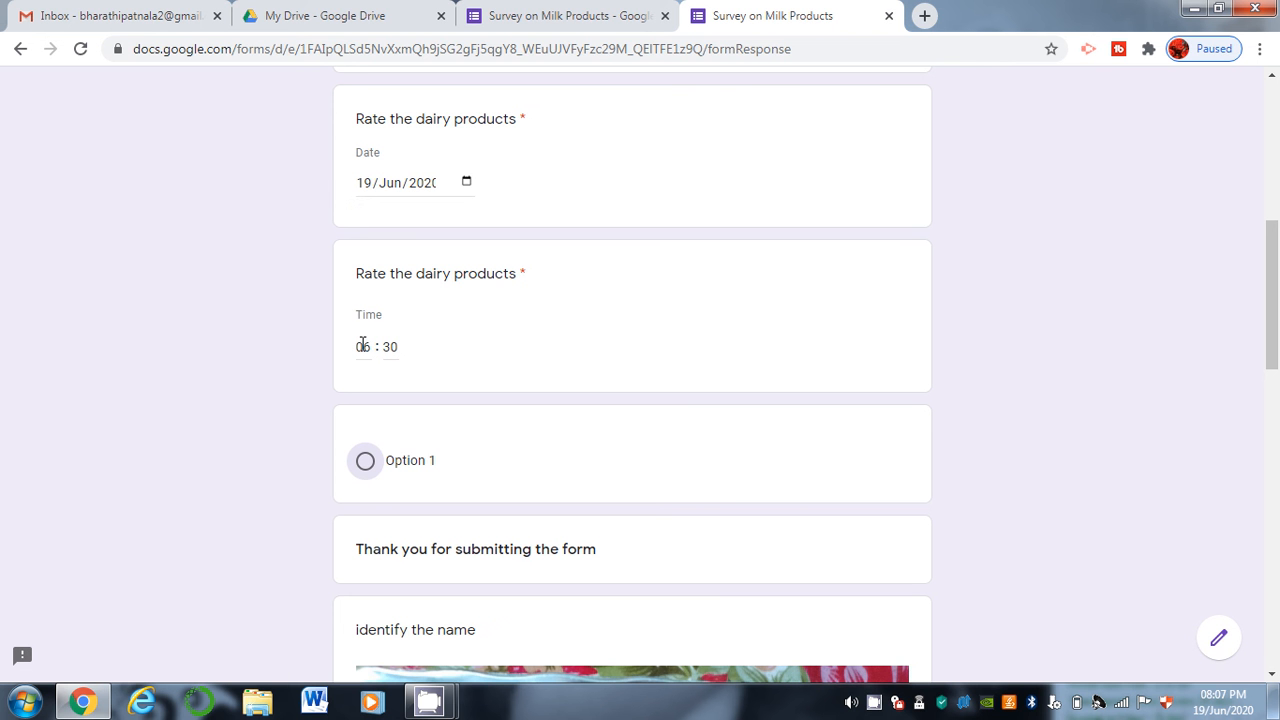
Choose Option 1 and Aloo 65, answer the Max Profit question, and submit the response.
{"action": "left_click", "coordinate": [368, 466]}
{"action": "left_click_drag", "start_coordinate": [1273, 303], "coordinate": [1278, 552]}
{"action": "left_click", "coordinate": [409, 553]}
{"action": "left_click", "coordinate": [497, 509]}
{"action": "type", "text": "fdfdfdfdfd"}
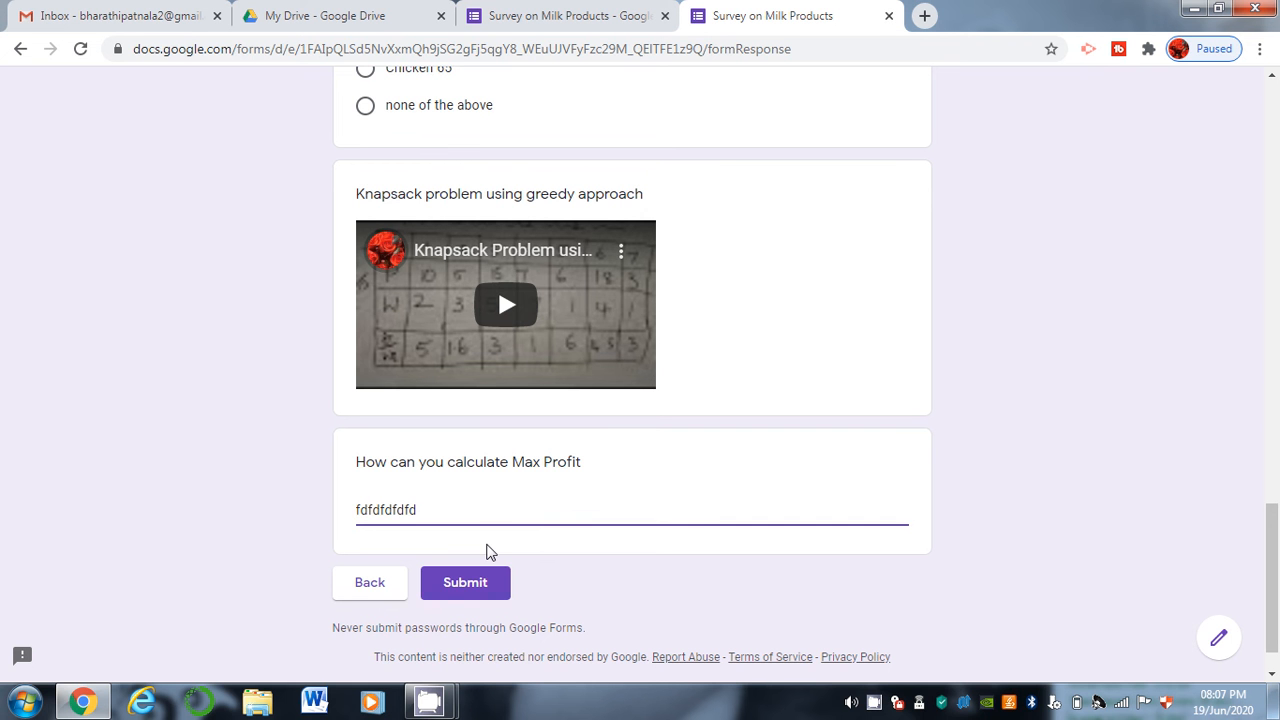
{"action": "left_click", "coordinate": [486, 582]}
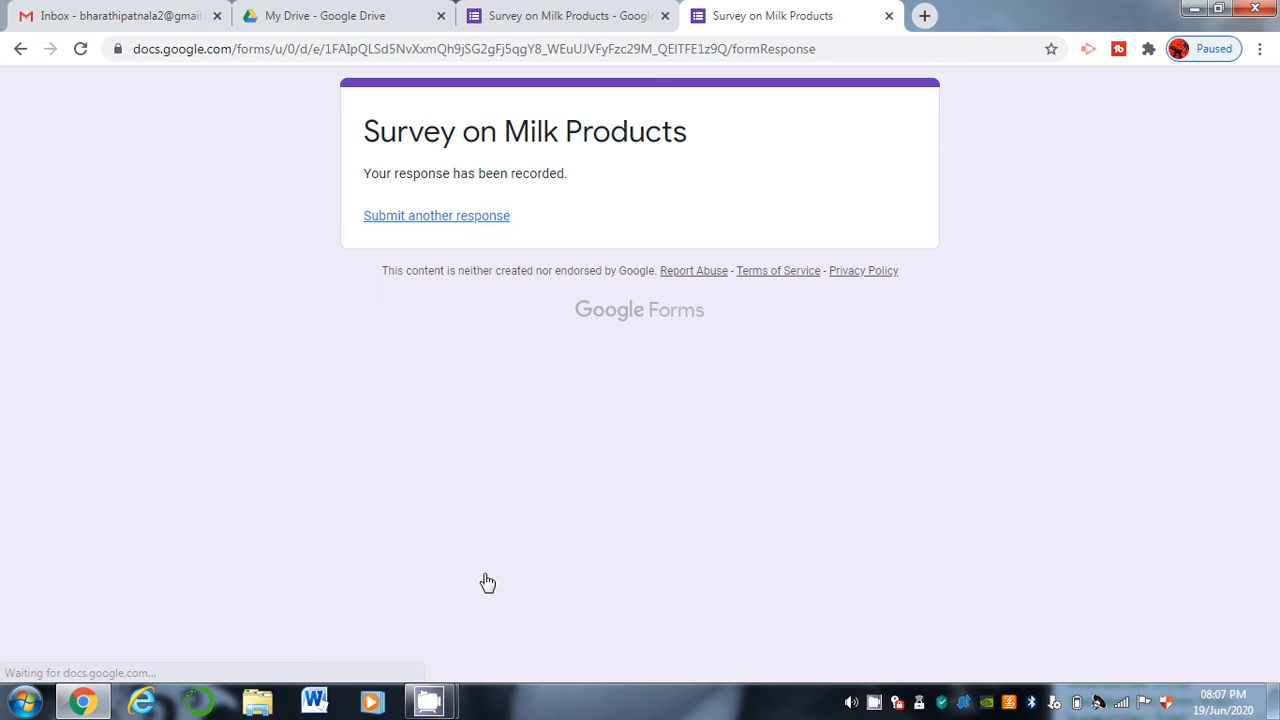
Apply the colourful candy image as the header of the Survey on Milk Products form.
{"action": "left_click", "coordinate": [603, 12]}
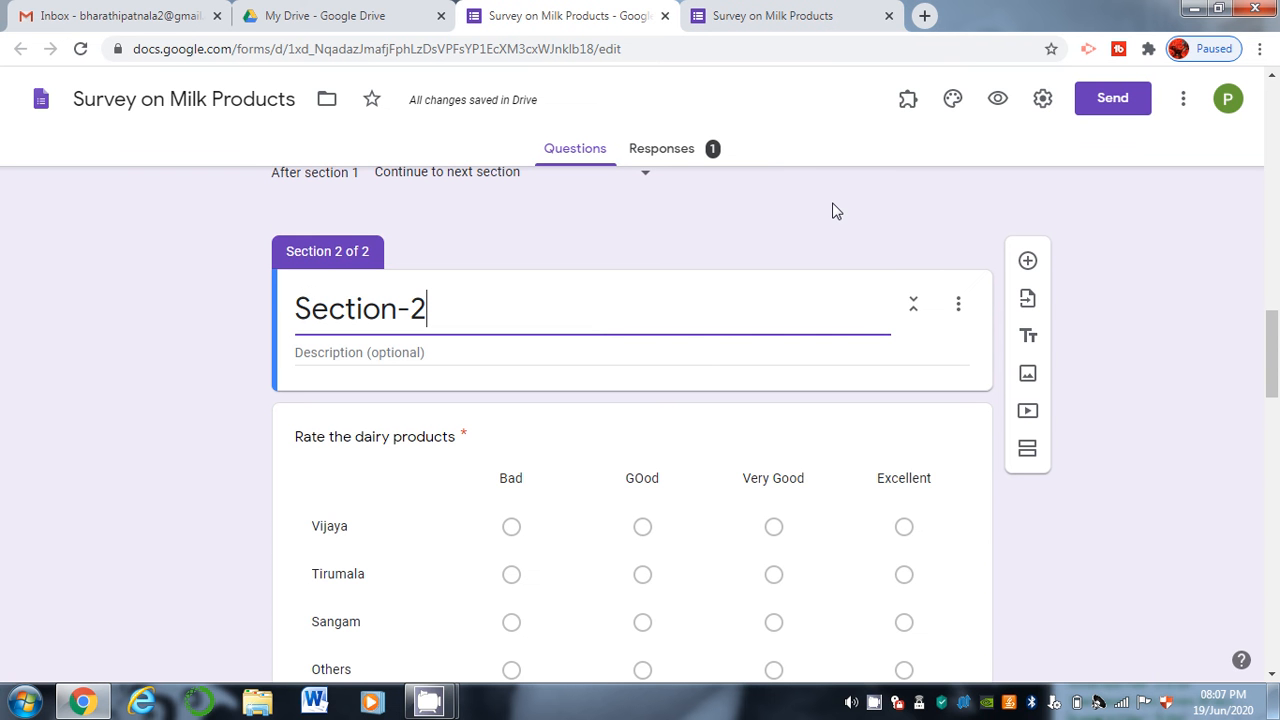
{"action": "left_click", "coordinate": [951, 100]}
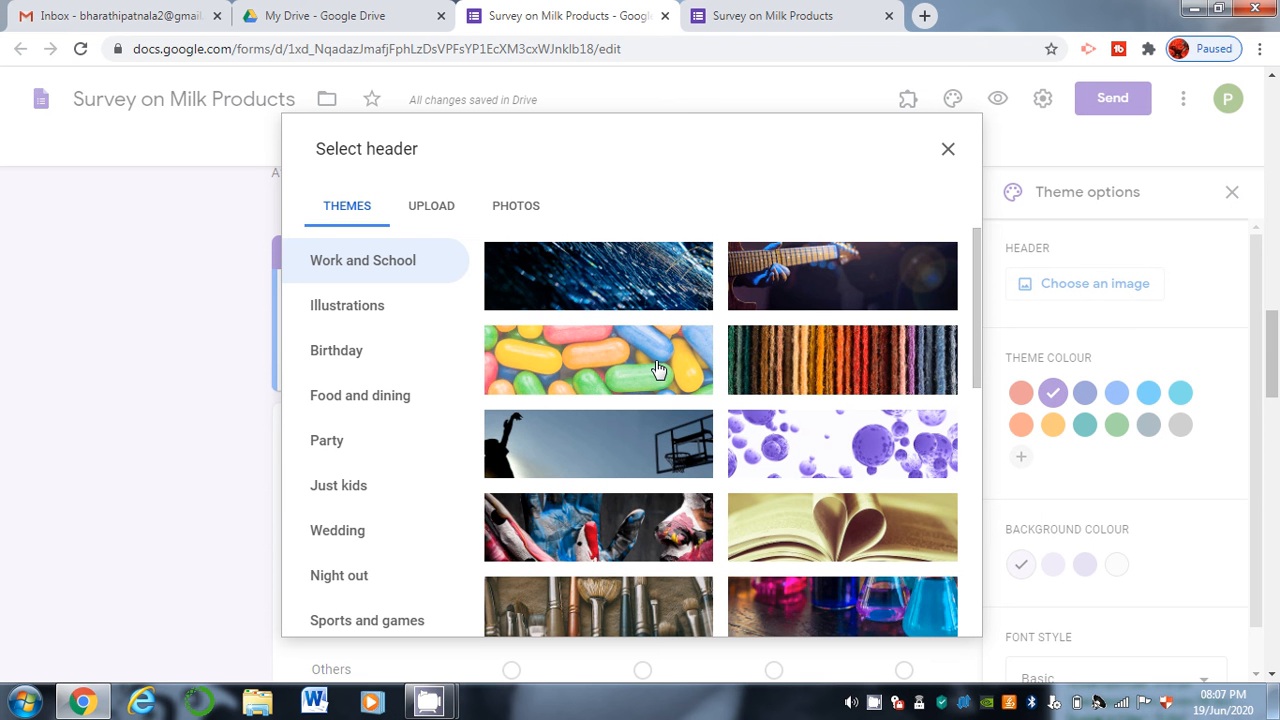
{"action": "left_click", "coordinate": [659, 370]}
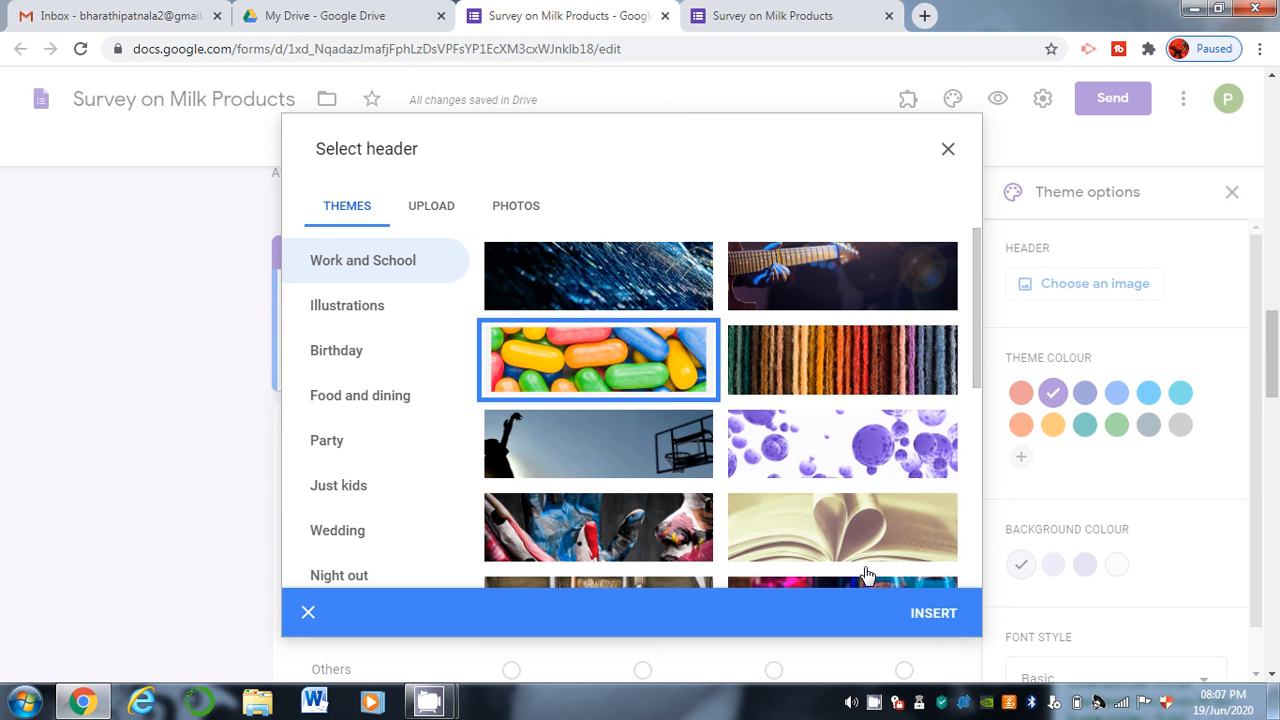
{"action": "left_click", "coordinate": [916, 613]}
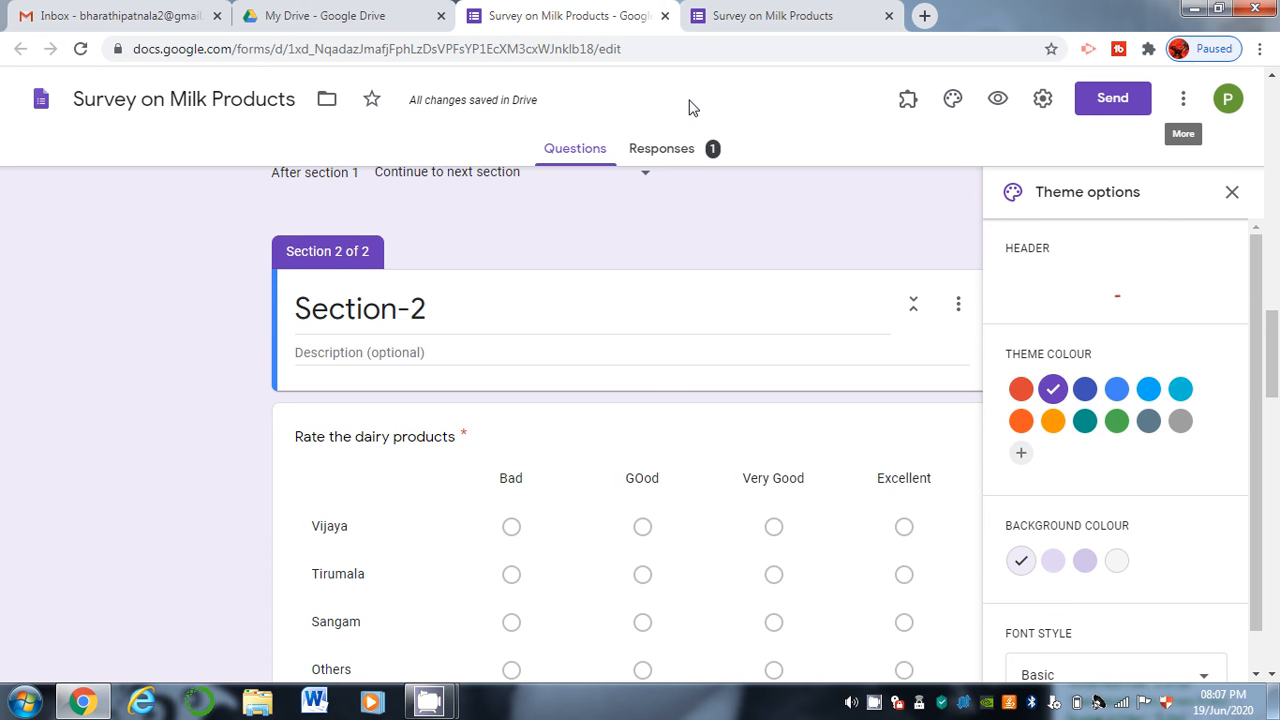
{"action": "left_click_drag", "start_coordinate": [1276, 349], "coordinate": [1272, 110]}
{"action": "left_click", "coordinate": [1260, 49]}
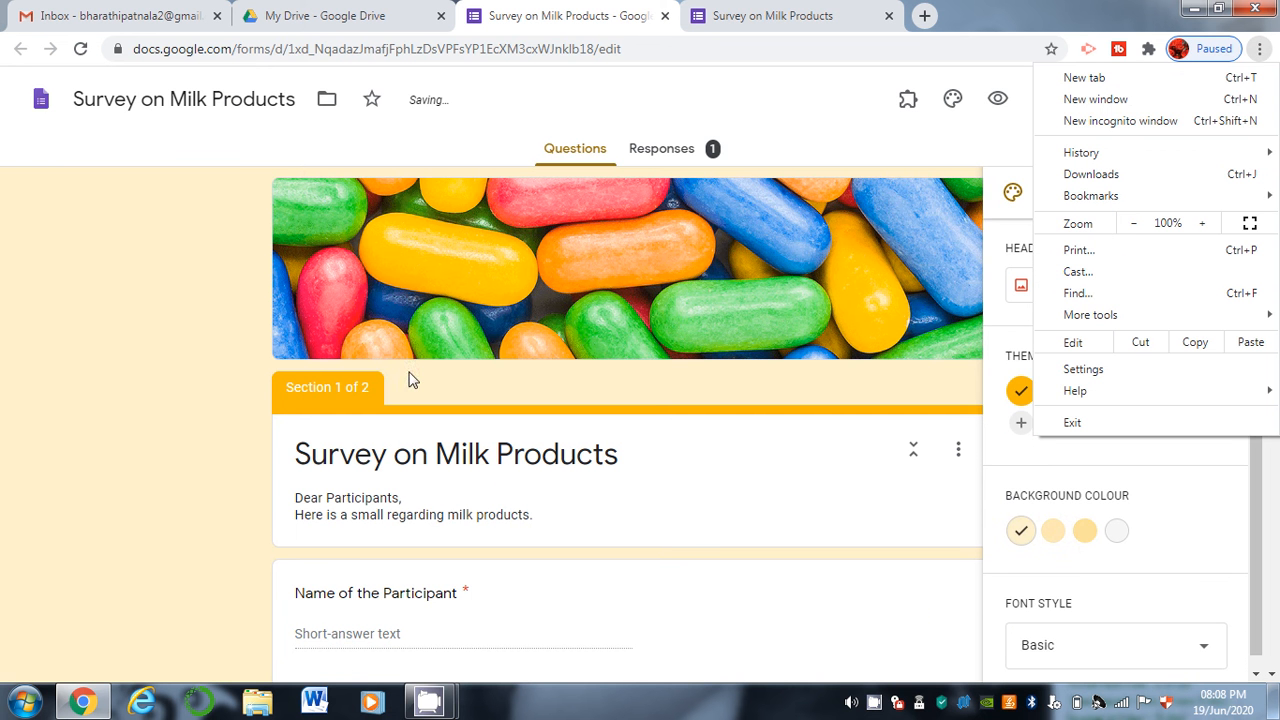
{"action": "left_click", "coordinate": [690, 312]}
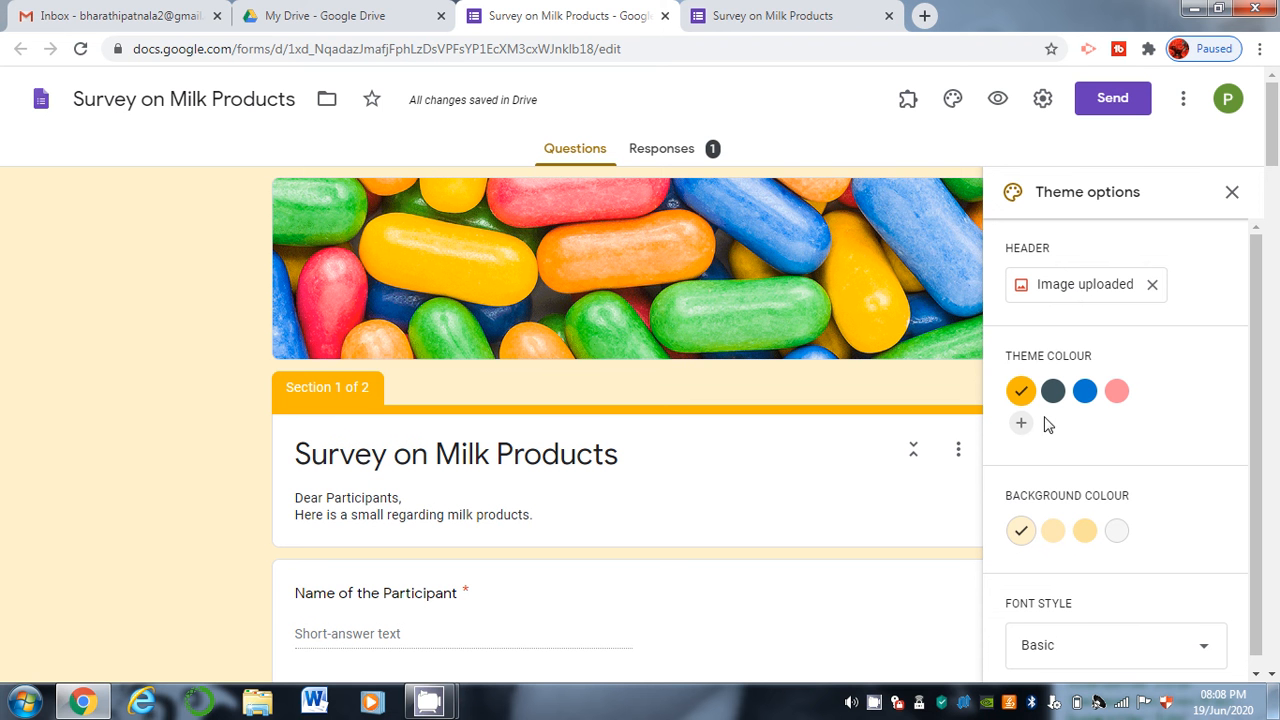
Switch to a medium cream background and Decorative font, then preview the form and close the preview.
{"action": "left_click", "coordinate": [1059, 542]}
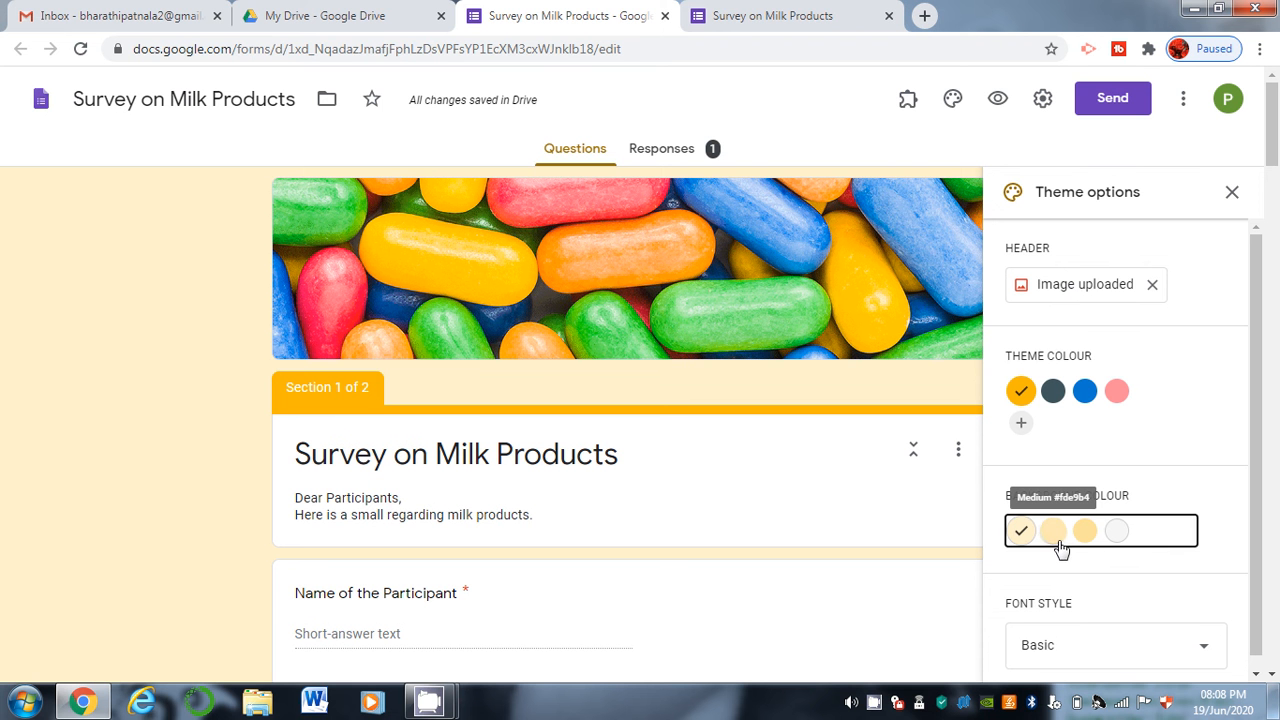
{"action": "left_click_drag", "start_coordinate": [1278, 176], "coordinate": [1277, 264]}
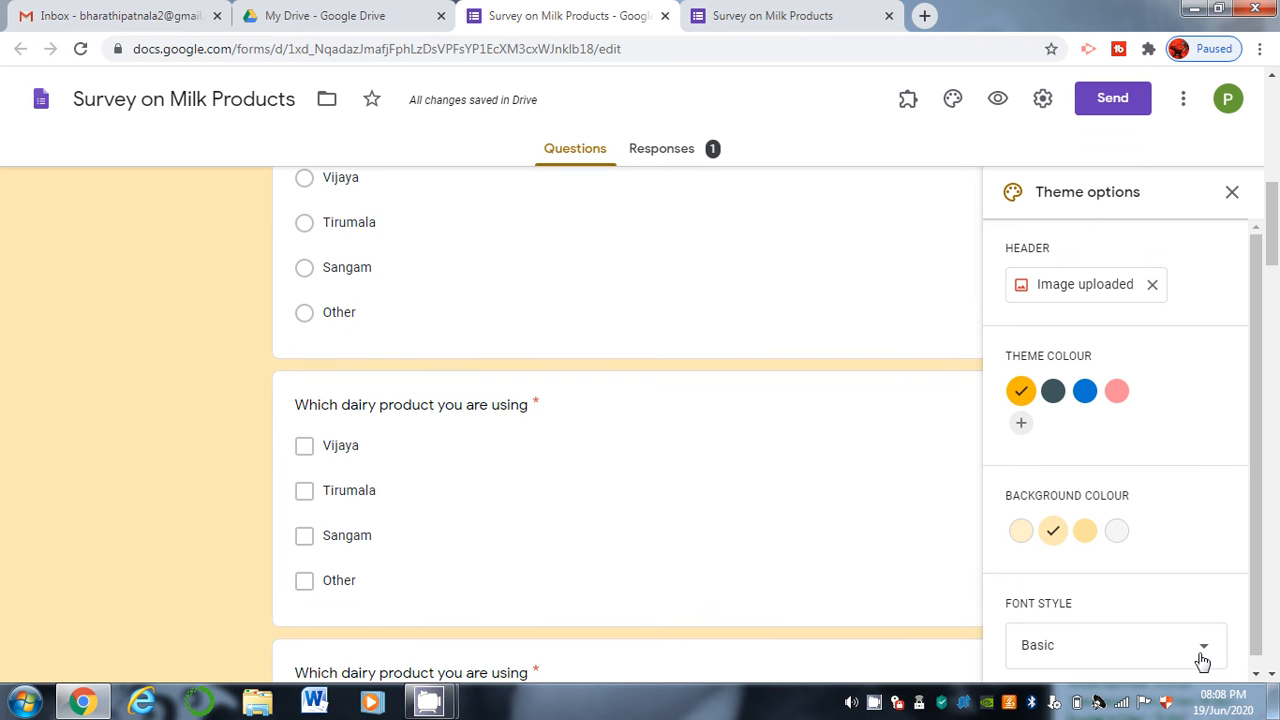
{"action": "left_click", "coordinate": [1203, 650]}
{"action": "left_click", "coordinate": [1148, 573]}
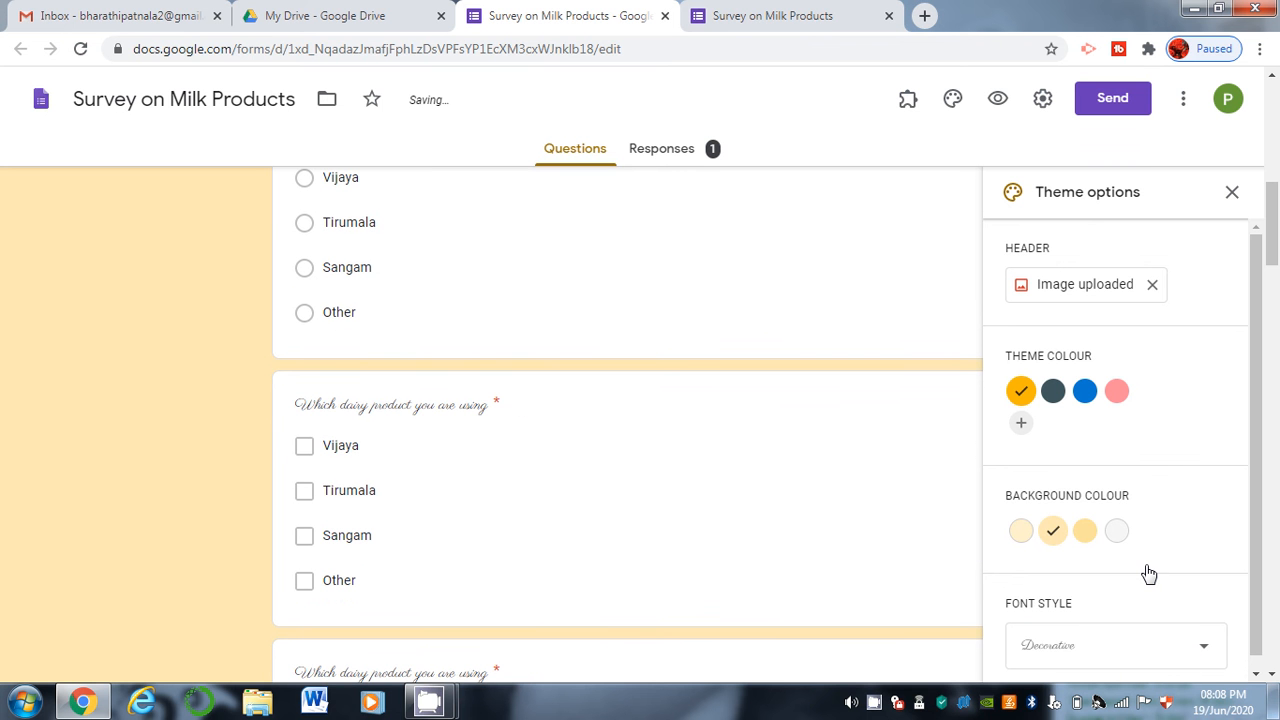
{"action": "mouse_move", "coordinate": [1275, 263]}
{"action": "left_mouse_down"}
{"action": "mouse_move", "coordinate": [1248, 291]}
{"action": "mouse_move", "coordinate": [1261, 332]}
{"action": "mouse_move", "coordinate": [1259, 273]}
{"action": "left_mouse_up"}
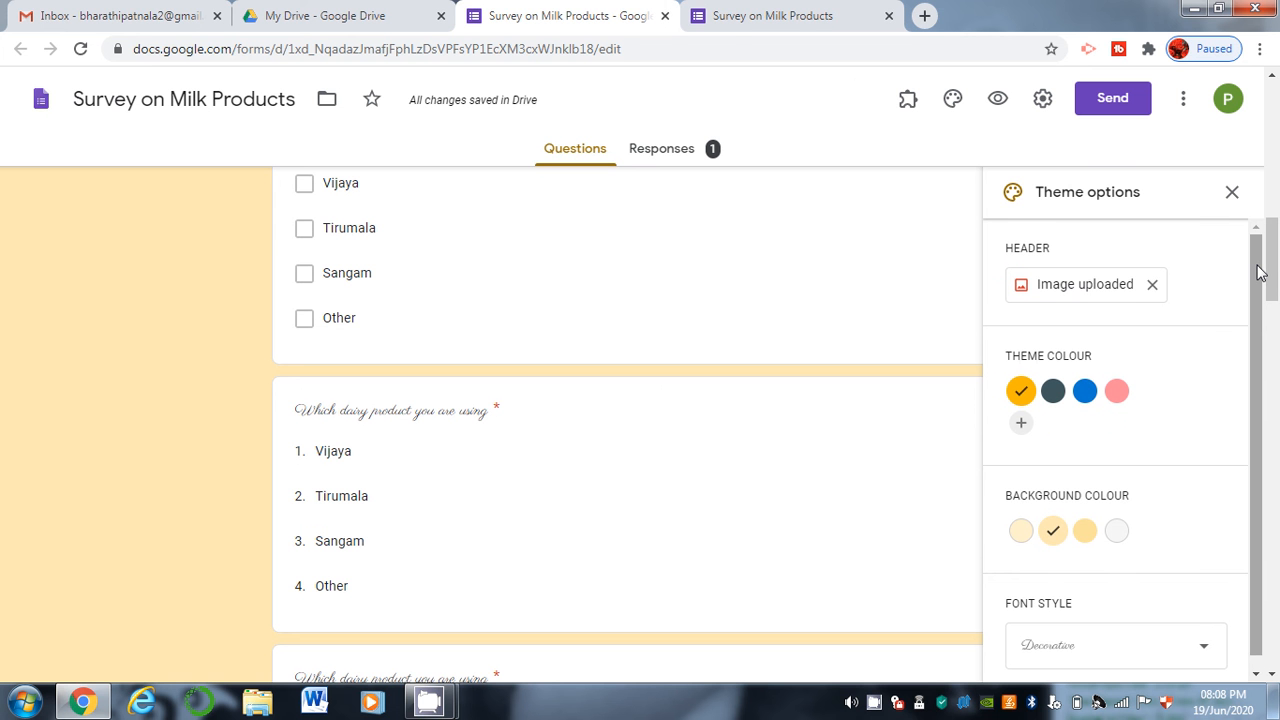
{"action": "left_click", "coordinate": [999, 99]}
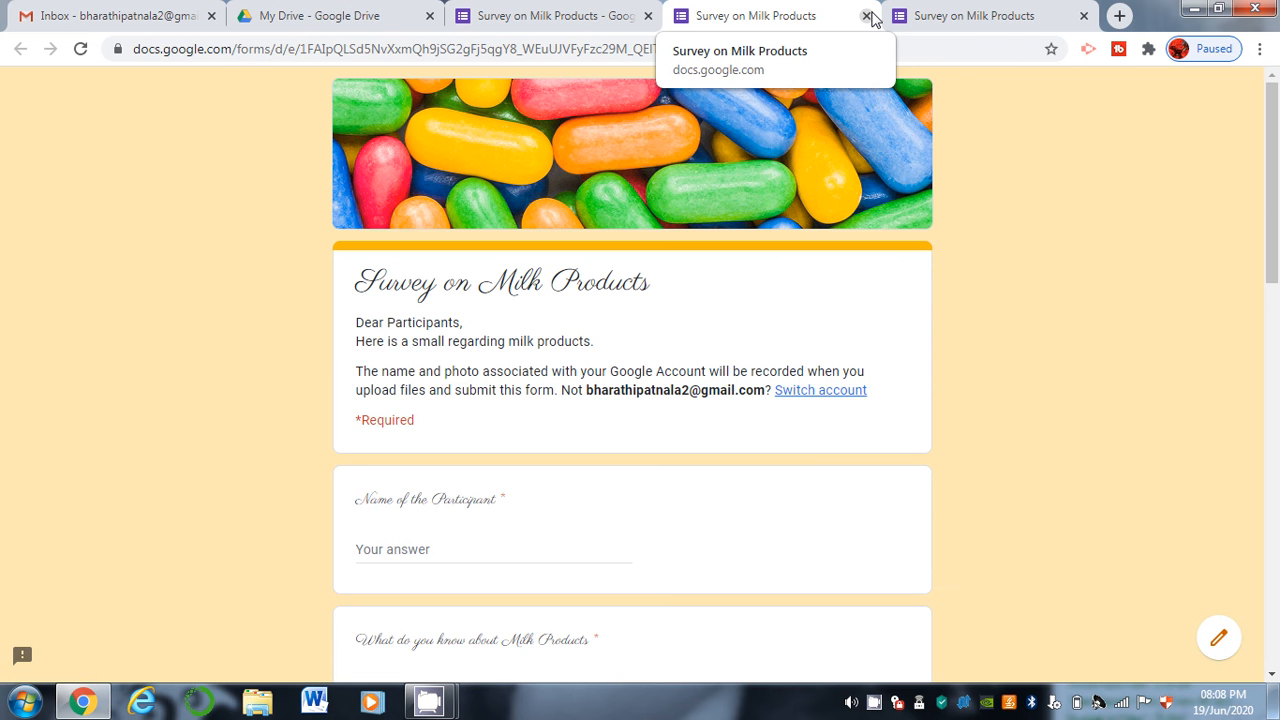
{"action": "left_click", "coordinate": [867, 16]}
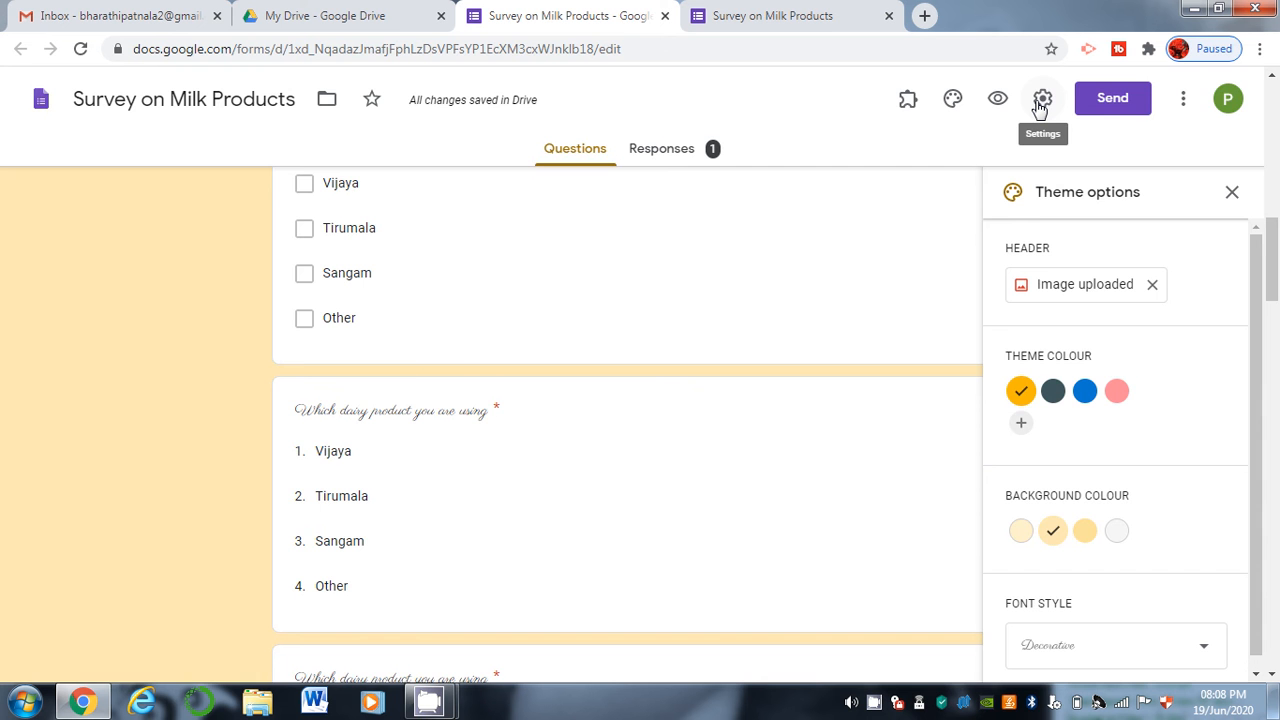
In the form settings, collect email addresses and always send response receipts.
{"action": "left_click", "coordinate": [1040, 105]}
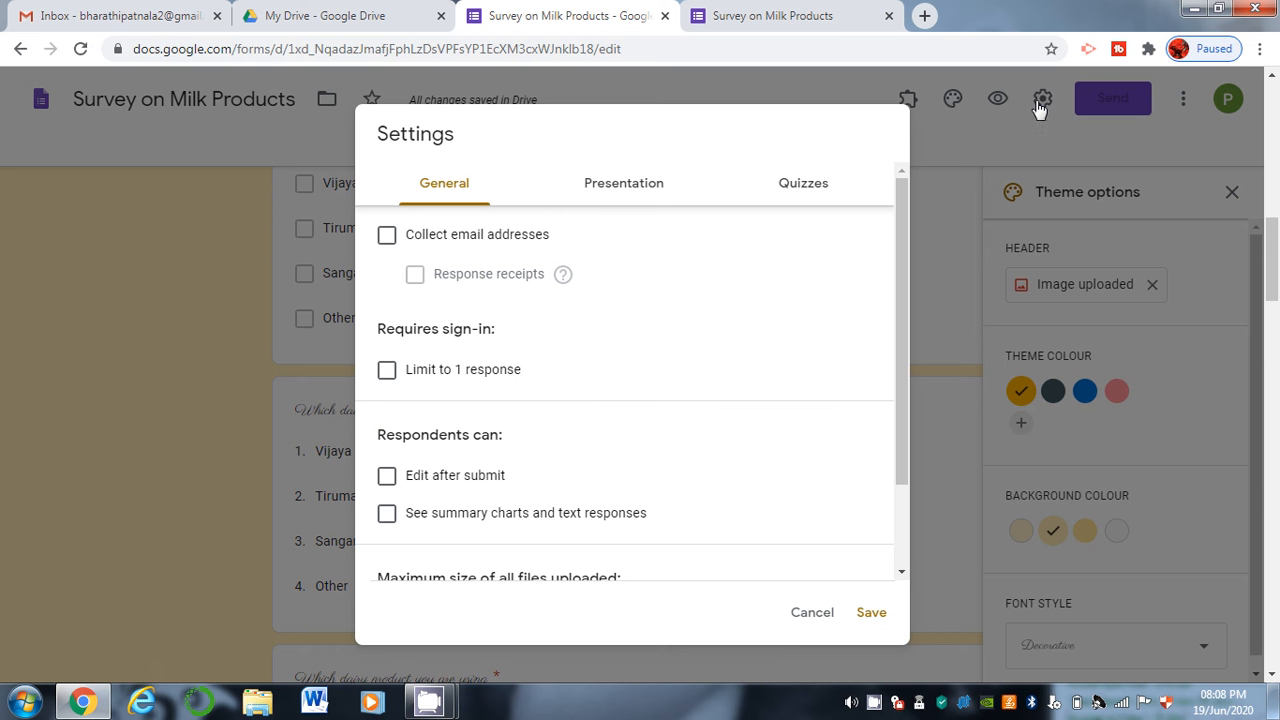
{"action": "left_click", "coordinate": [386, 240]}
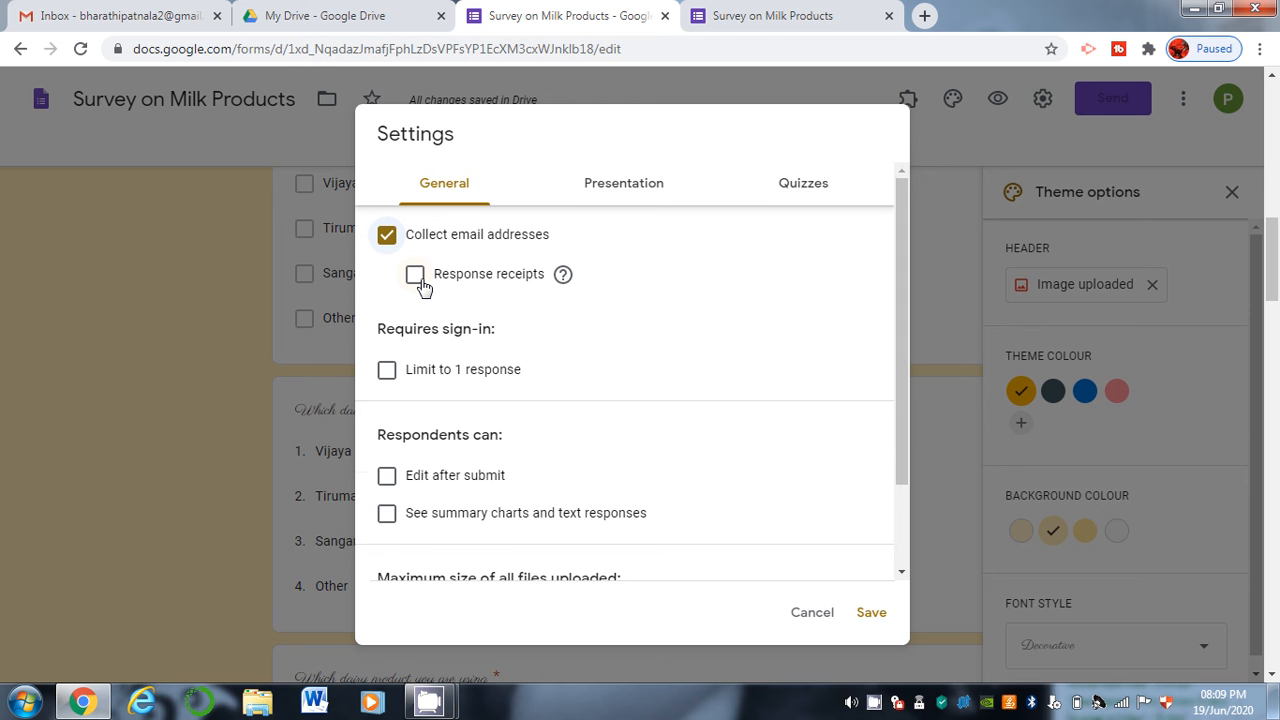
{"action": "left_click", "coordinate": [415, 276]}
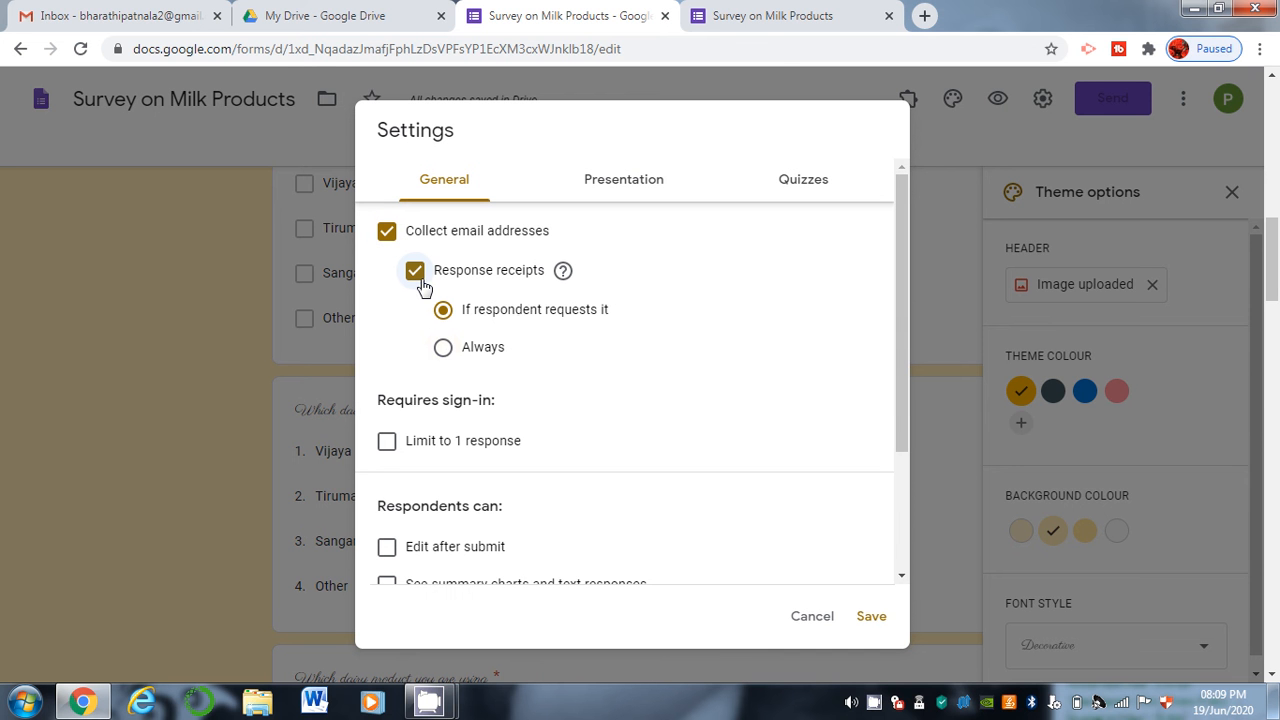
{"action": "left_click", "coordinate": [444, 350]}
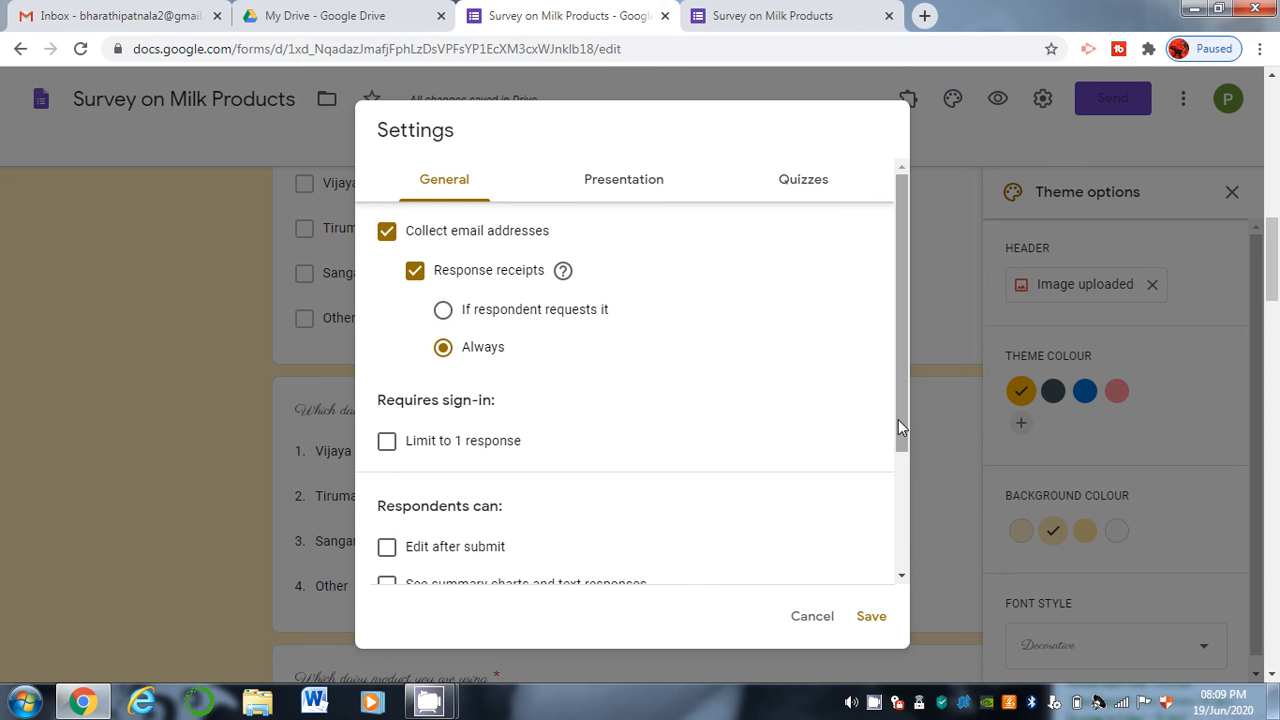
{"action": "left_click_drag", "start_coordinate": [898, 419], "coordinate": [912, 513]}
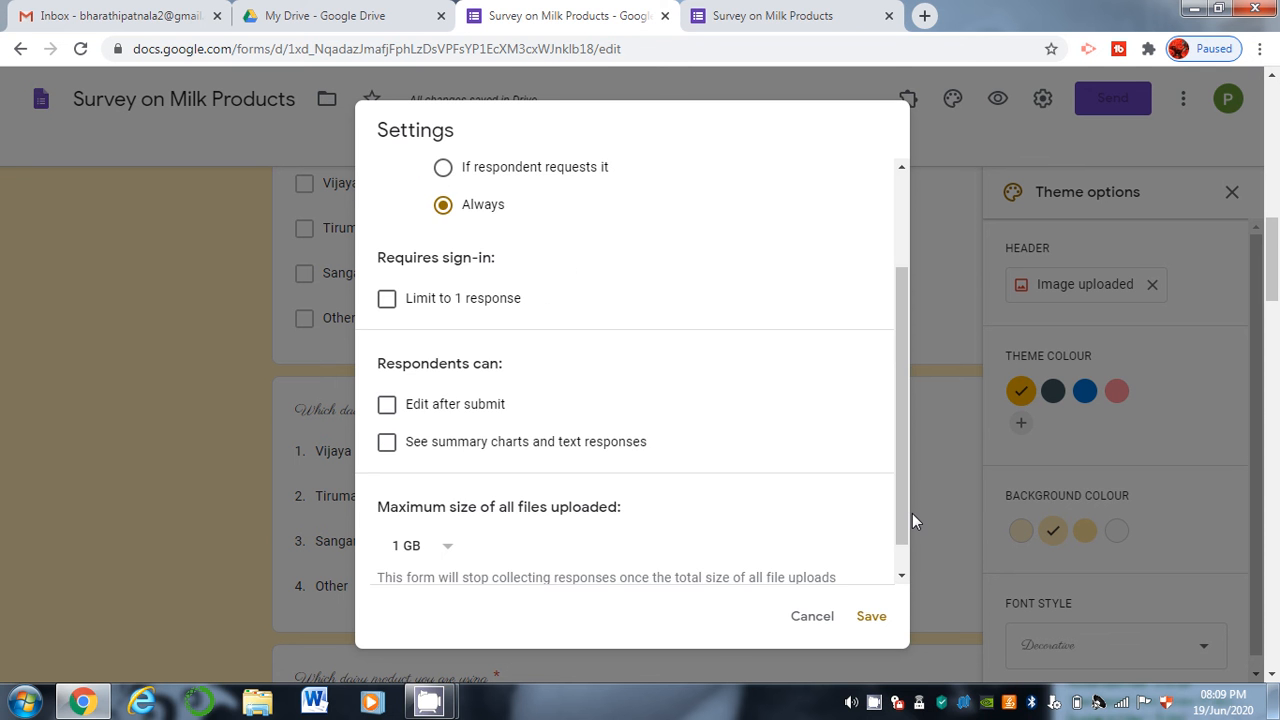
Limit respondents to one response and show them summary charts, leaving edit-after-submit off.
{"action": "left_click", "coordinate": [387, 300]}
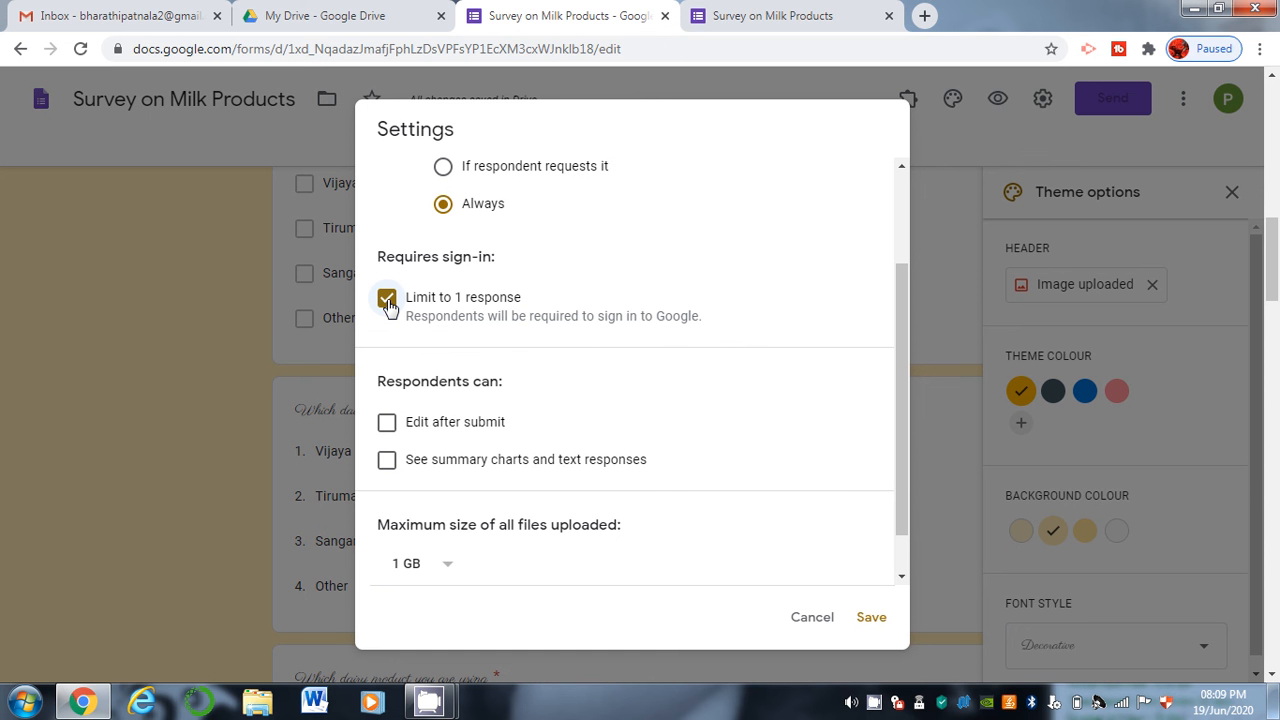
{"action": "left_click", "coordinate": [390, 424]}
{"action": "left_click", "coordinate": [395, 428]}
{"action": "left_click", "coordinate": [384, 468]}
{"action": "scroll", "coordinate": [876, 560], "scroll_direction": "up", "scroll_amount": 2}
{"action": "left_click_drag", "start_coordinate": [892, 325], "coordinate": [893, 282]}
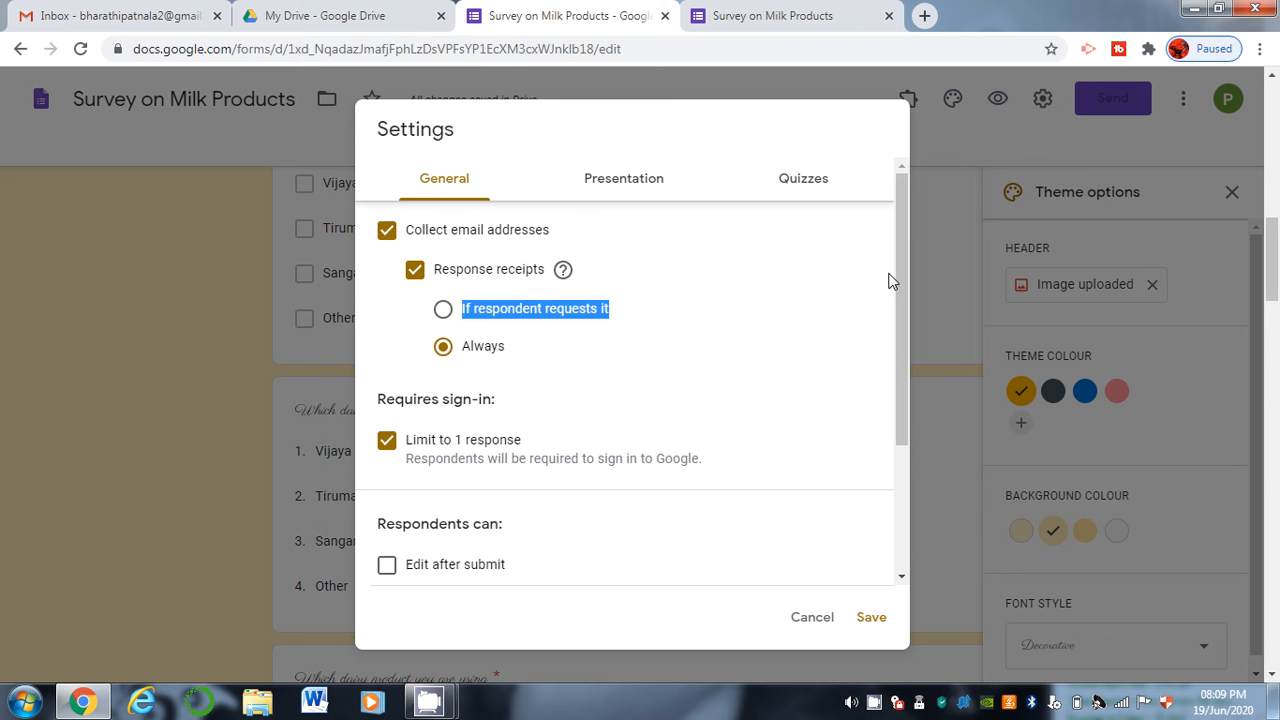
{"action": "left_click", "coordinate": [607, 177]}
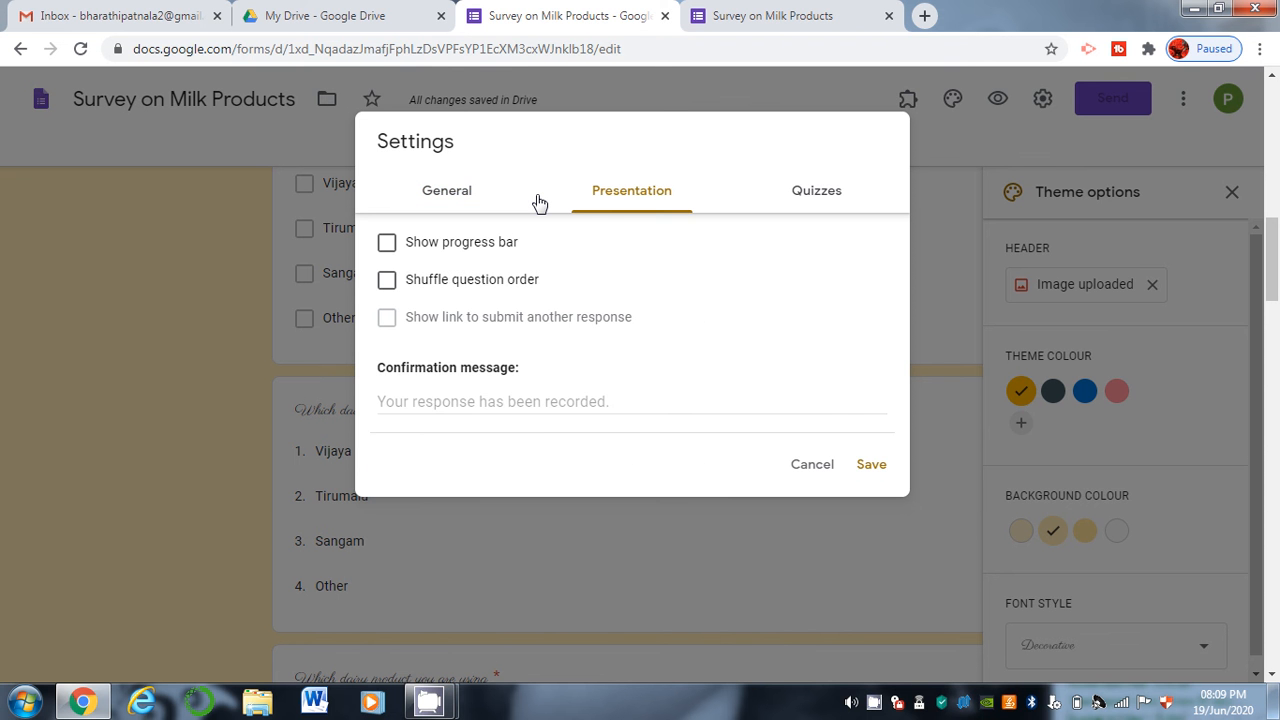
Try the progress bar and question shuffling options, leaving both turned off.
{"action": "left_click", "coordinate": [447, 248]}
{"action": "left_click", "coordinate": [447, 248]}
{"action": "left_click", "coordinate": [433, 286]}
{"action": "left_click", "coordinate": [433, 286]}
Set the confirmation message to 'Thank you for submitting the form and we will catch you soon.' and save.
{"action": "left_click", "coordinate": [441, 402]}
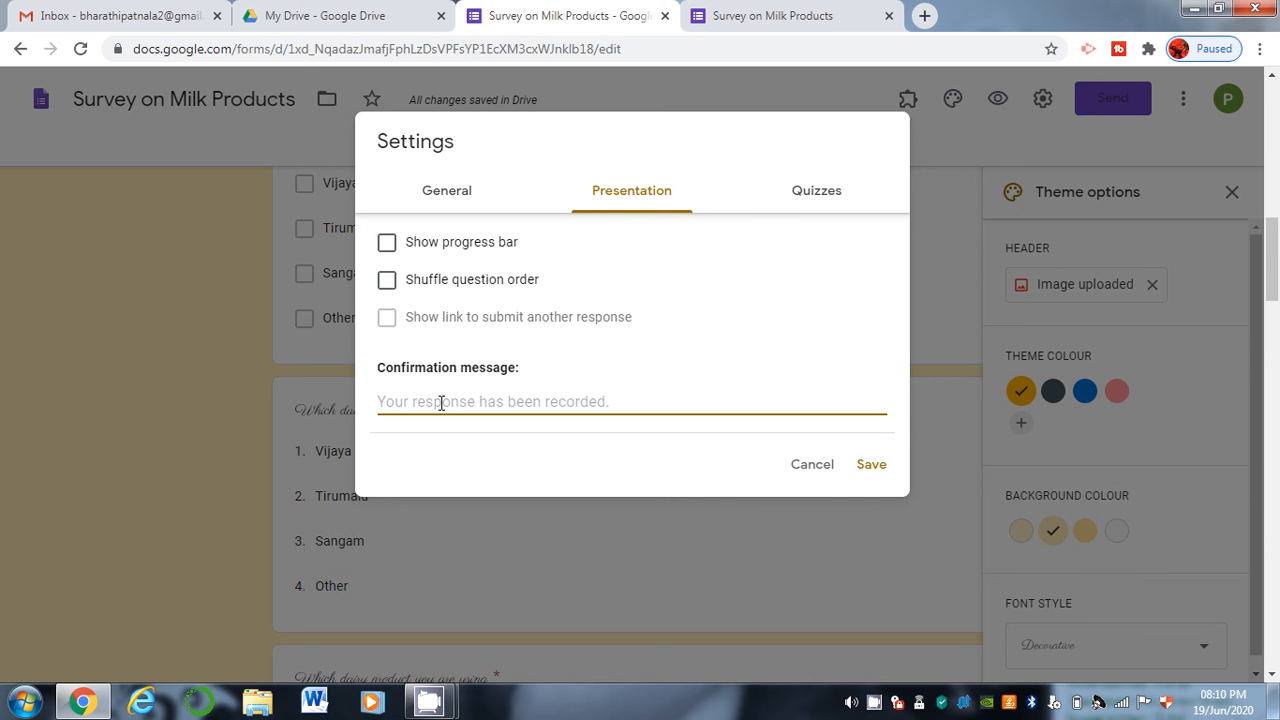
{"action": "type", "text": "Thank you for submitting the form and will"}
{"action": "key", "text": "BackSpace"}
{"action": "key", "text": "BackSpace"}
{"action": "key", "text": "BackSpace"}
{"action": "type", "text": "w"}
{"action": "key", "text": "BackSpace"}
{"action": "type", "text": "e will catch you soom"}
{"action": "key", "text": "BackSpace"}
{"action": "type", "text": "n."}
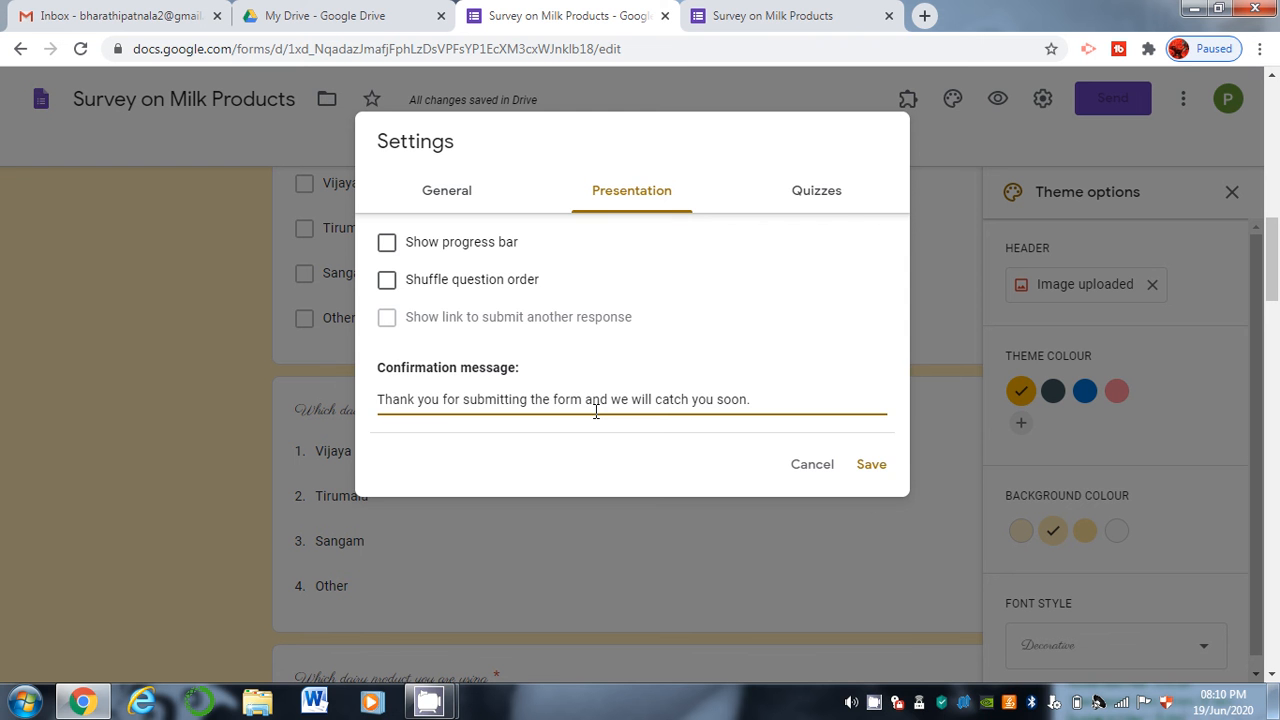
{"action": "left_click", "coordinate": [810, 188]}
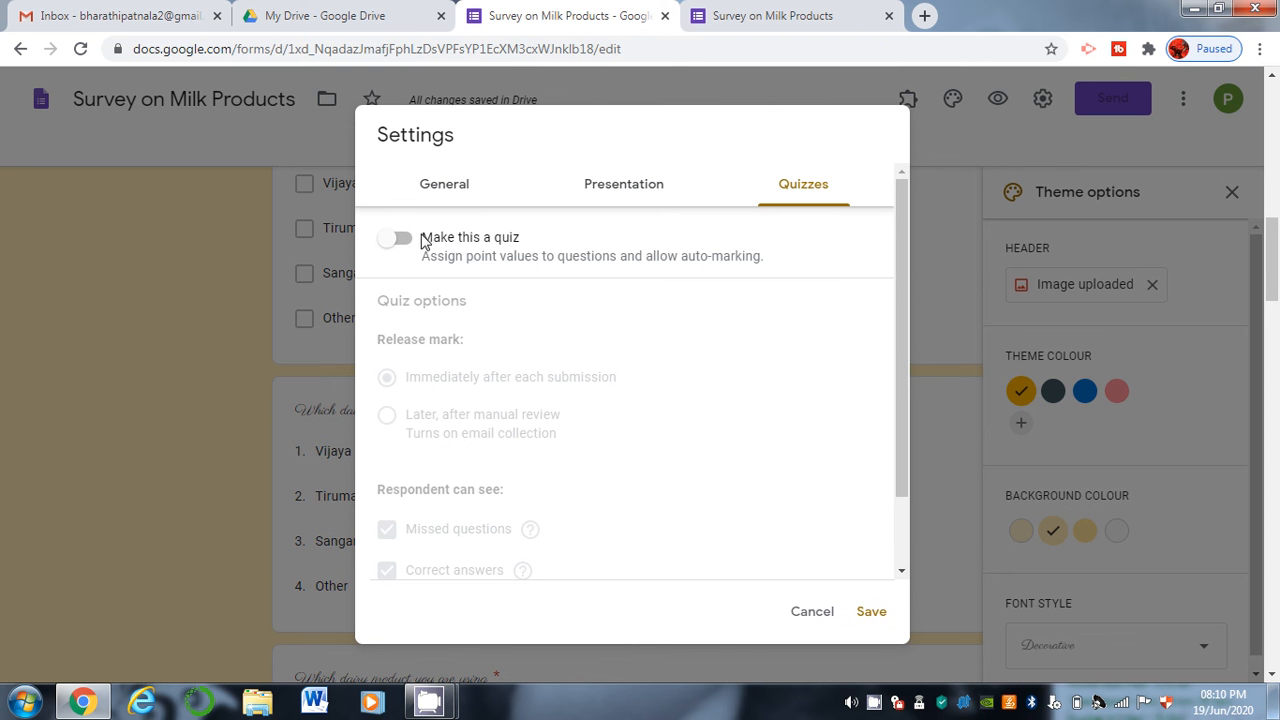
{"action": "left_click", "coordinate": [790, 615]}
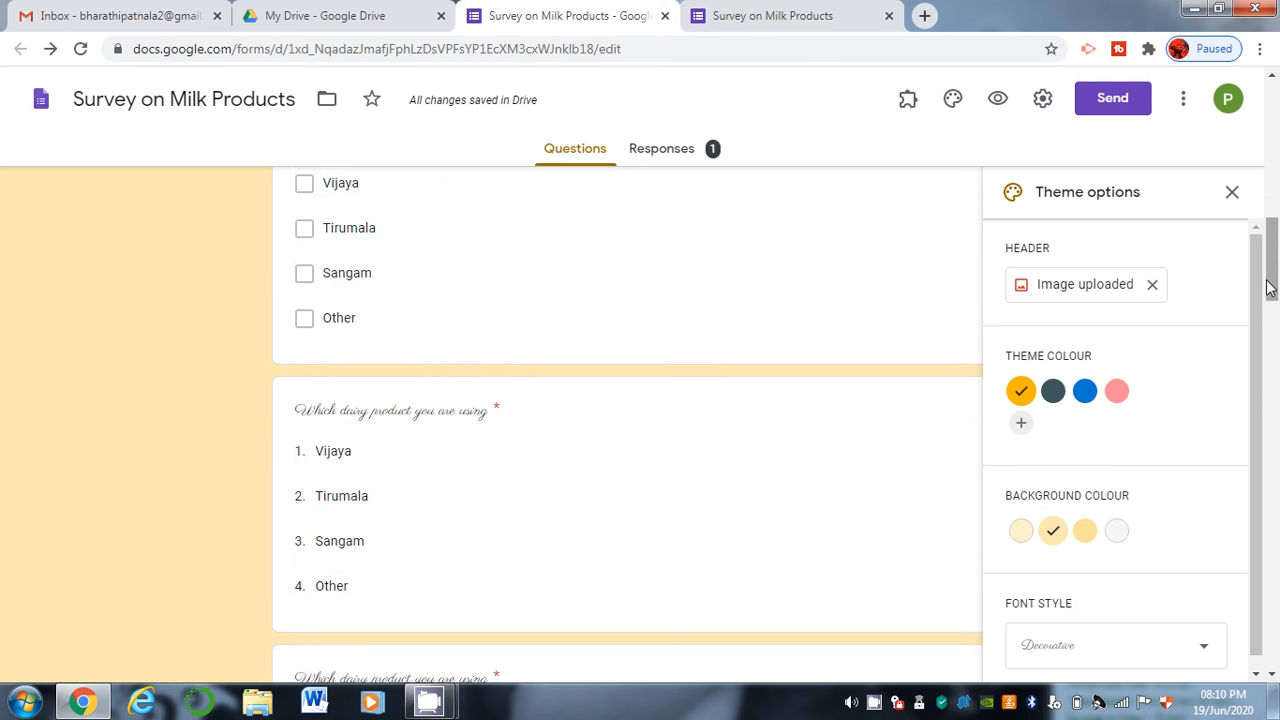
{"action": "left_click_drag", "start_coordinate": [1267, 287], "coordinate": [1276, 104]}
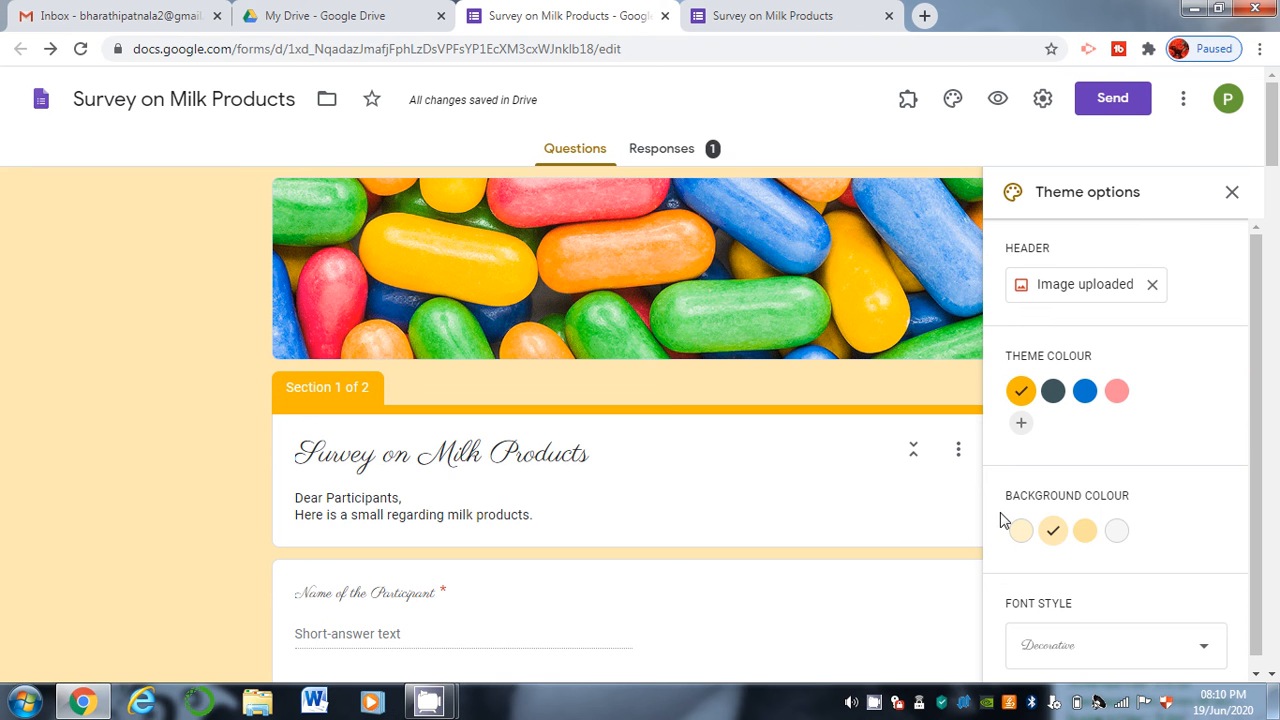
Open the form's send options and view the Link and Embed tabs before returning to Email.
{"action": "left_click", "coordinate": [1105, 105]}
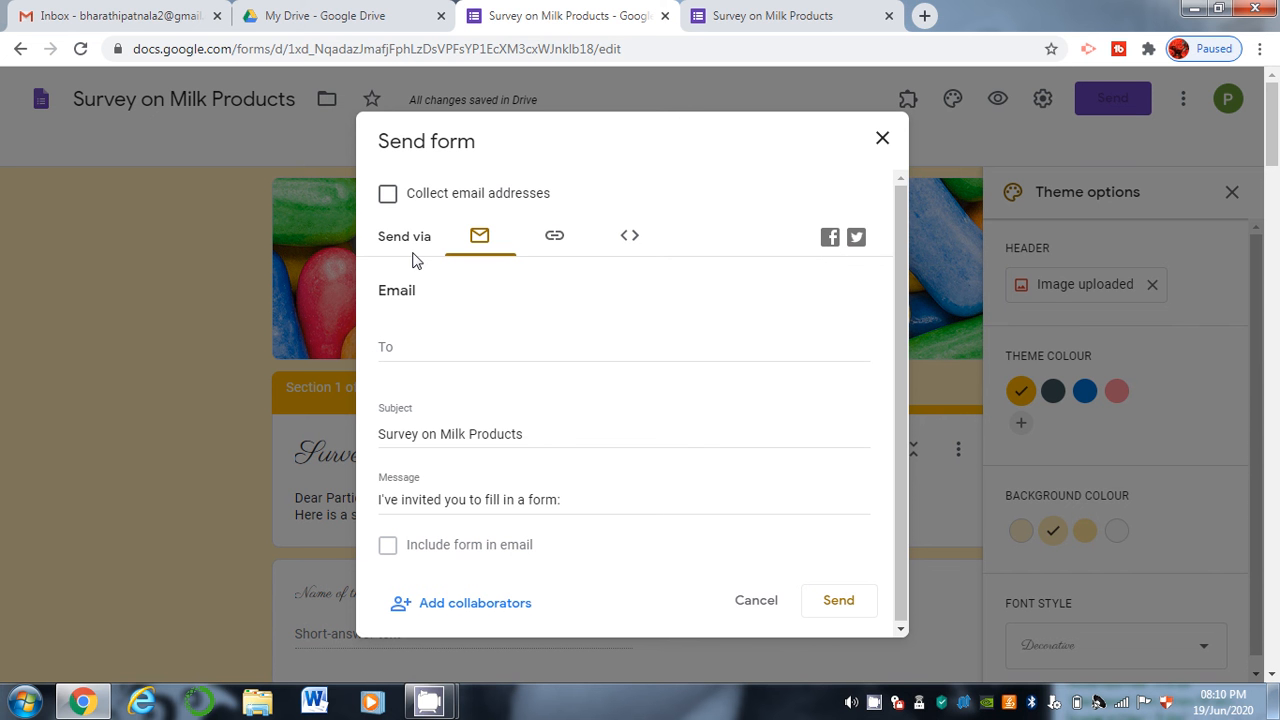
{"action": "left_click", "coordinate": [554, 236]}
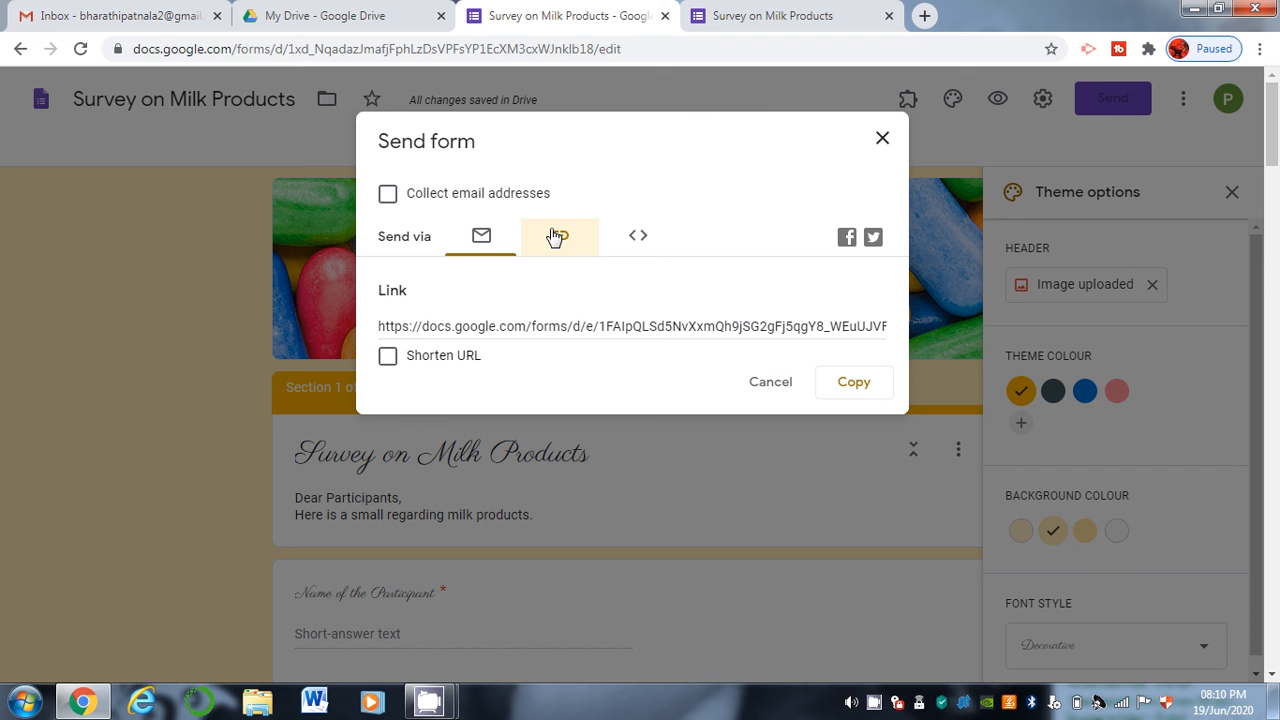
{"action": "left_click", "coordinate": [639, 237]}
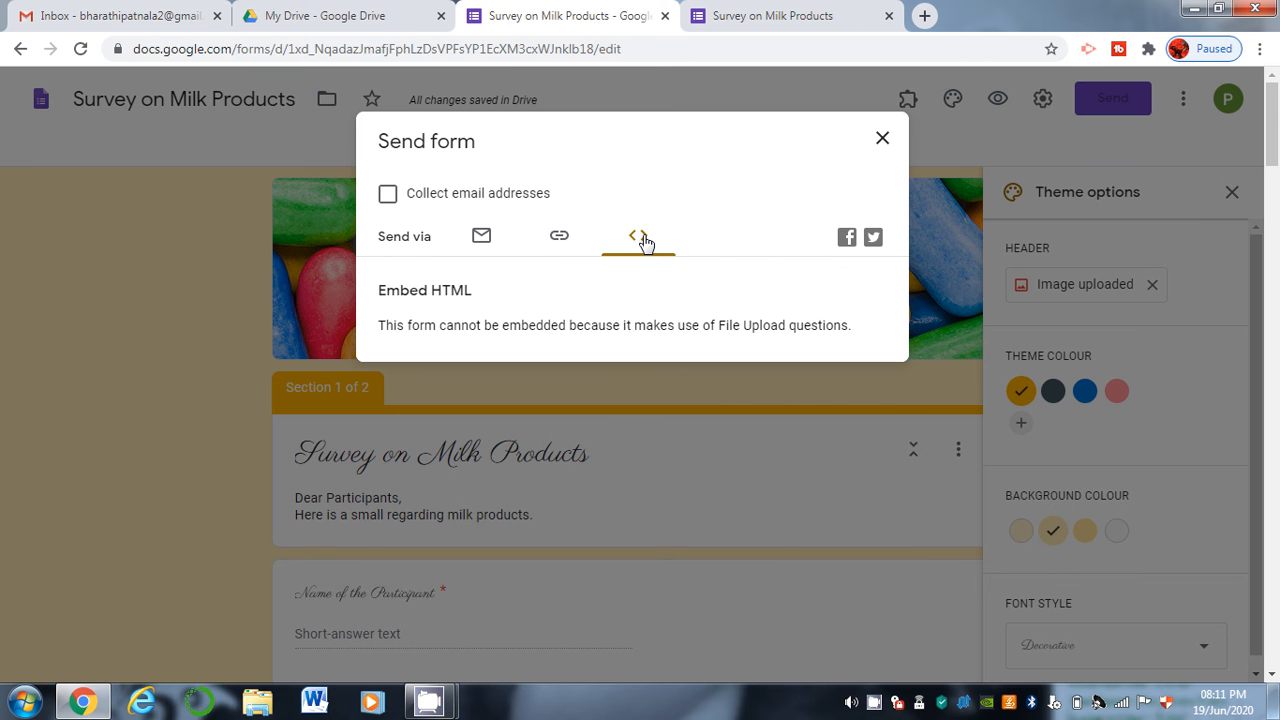
{"action": "left_click", "coordinate": [483, 237]}
Enter the recipient's email address in the To field, then bring up the collaborators panel.
{"action": "left_click", "coordinate": [465, 343]}
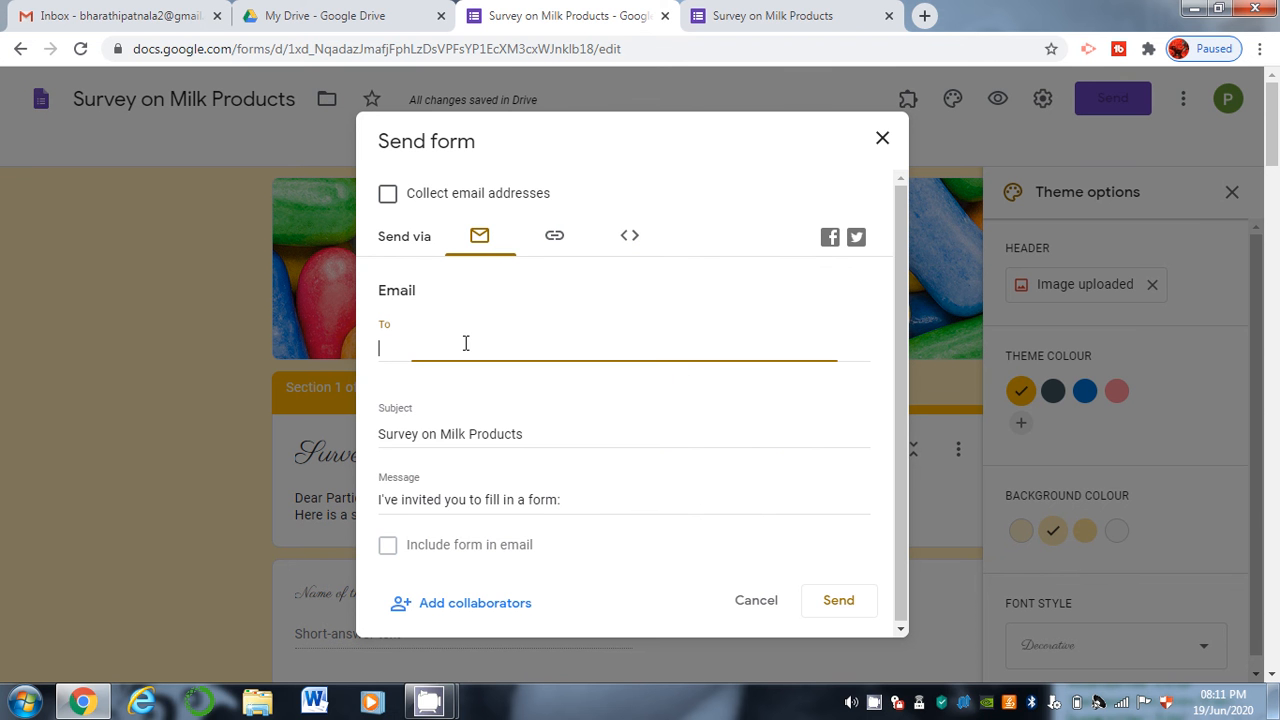
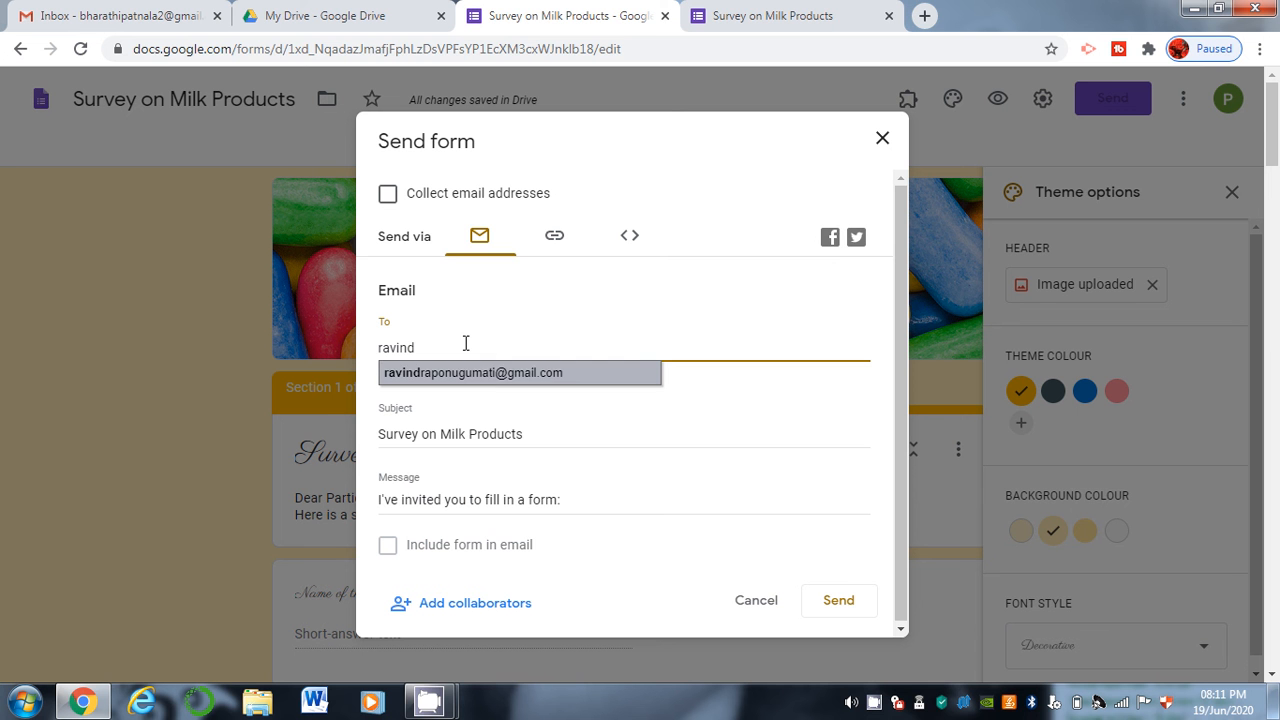
{"action": "key", "text": "Return"}
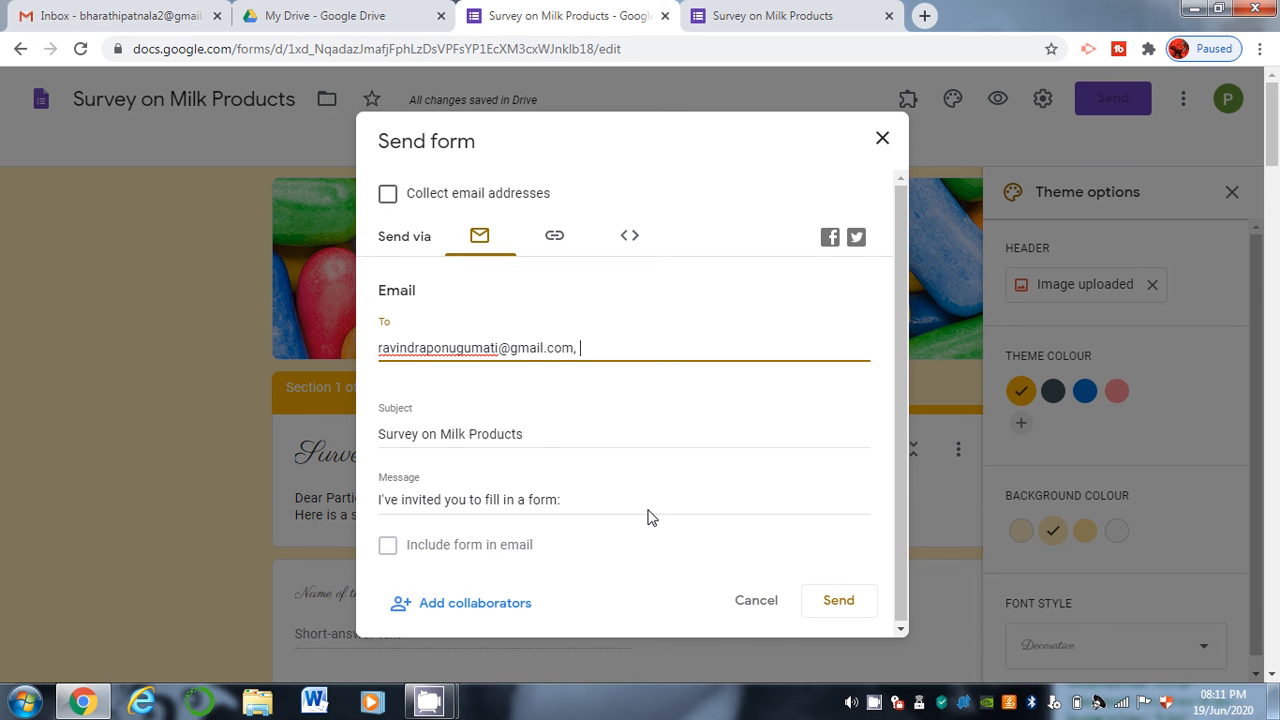
{"action": "left_click_drag", "start_coordinate": [906, 451], "coordinate": [906, 464]}
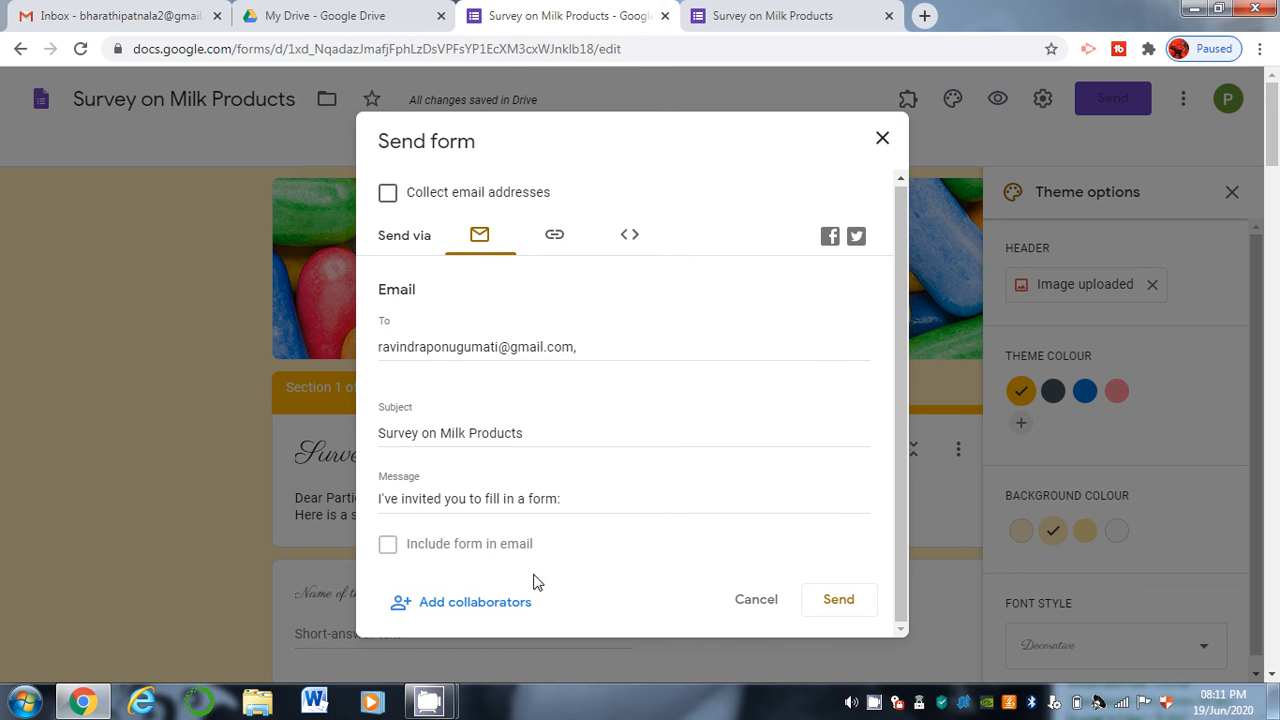
{"action": "left_click", "coordinate": [507, 600]}
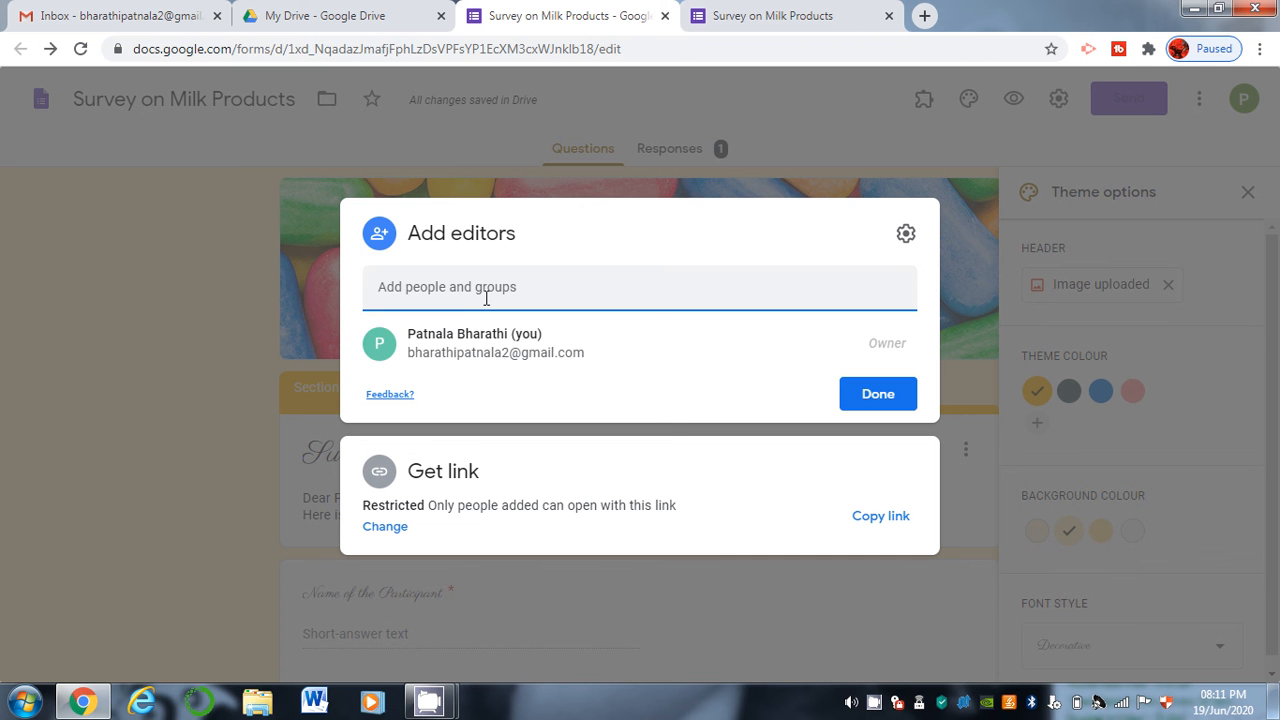
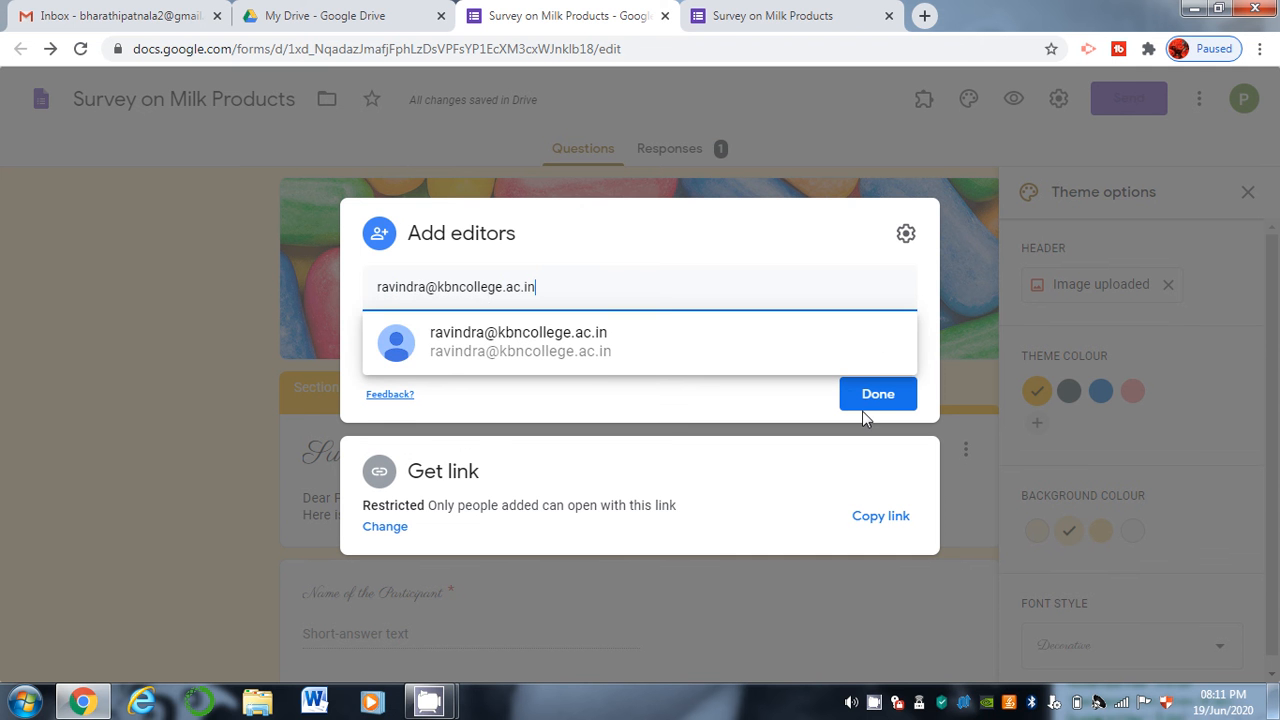
Add the college email address as a form editor and finish with Done.
{"action": "left_click", "coordinate": [862, 409]}
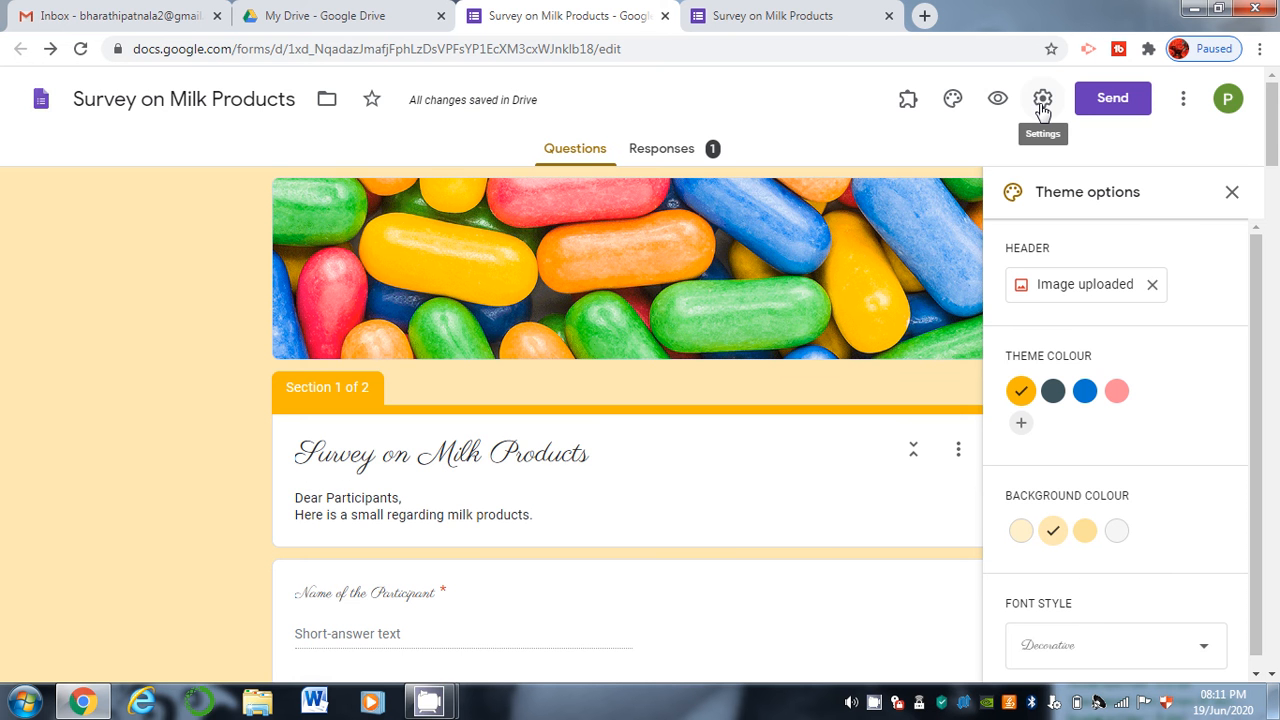
Select the form's share link in Send form and shorten it to a forms.gle address.
{"action": "left_click", "coordinate": [1112, 100]}
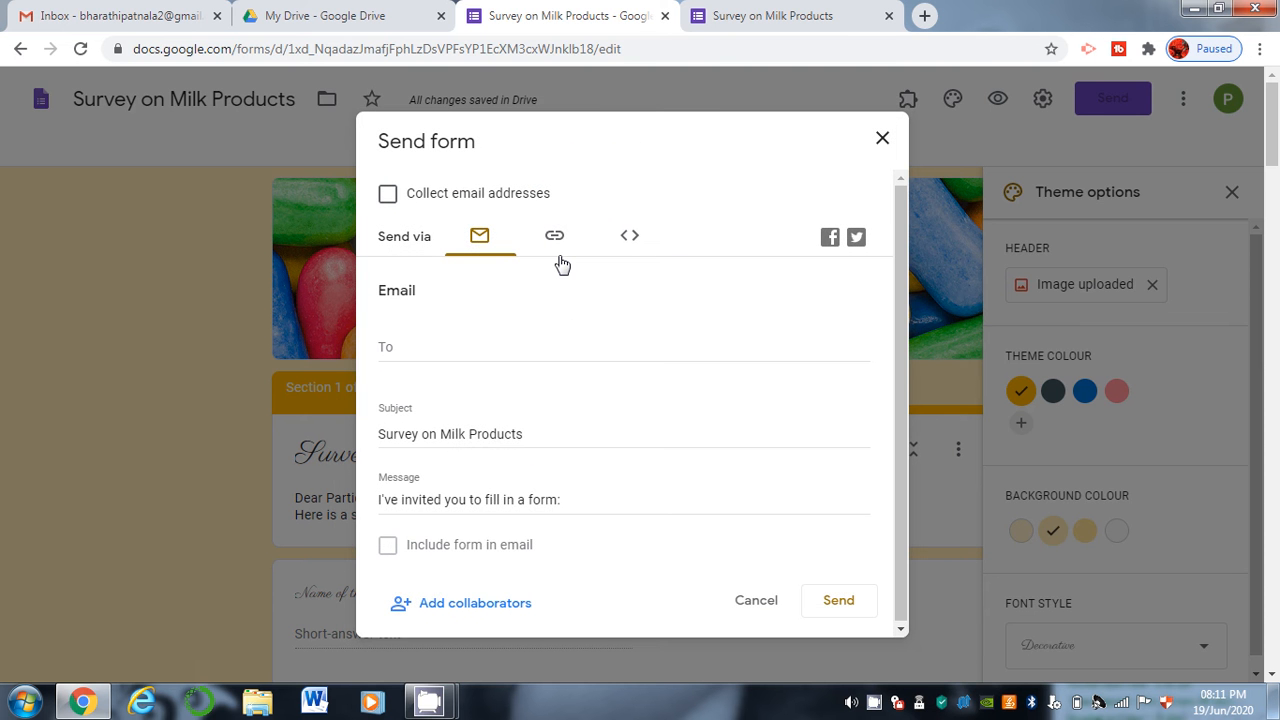
{"action": "left_click", "coordinate": [557, 240]}
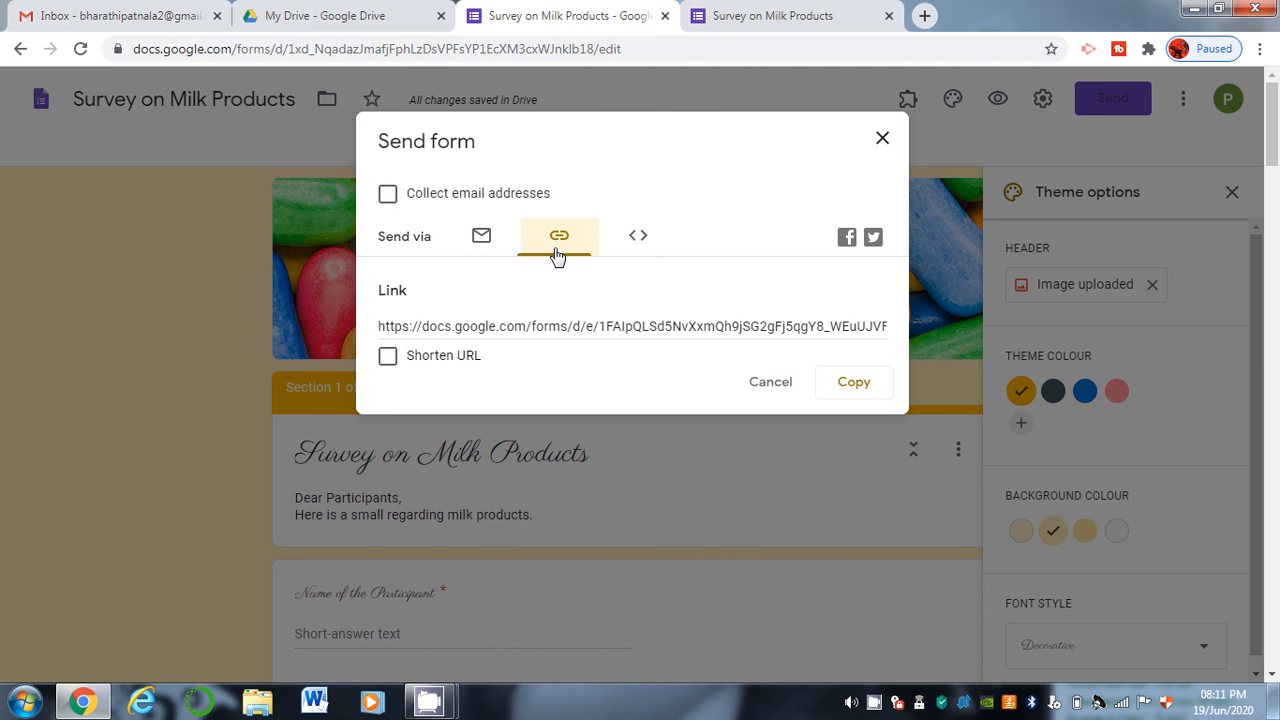
{"action": "left_click", "coordinate": [626, 322]}
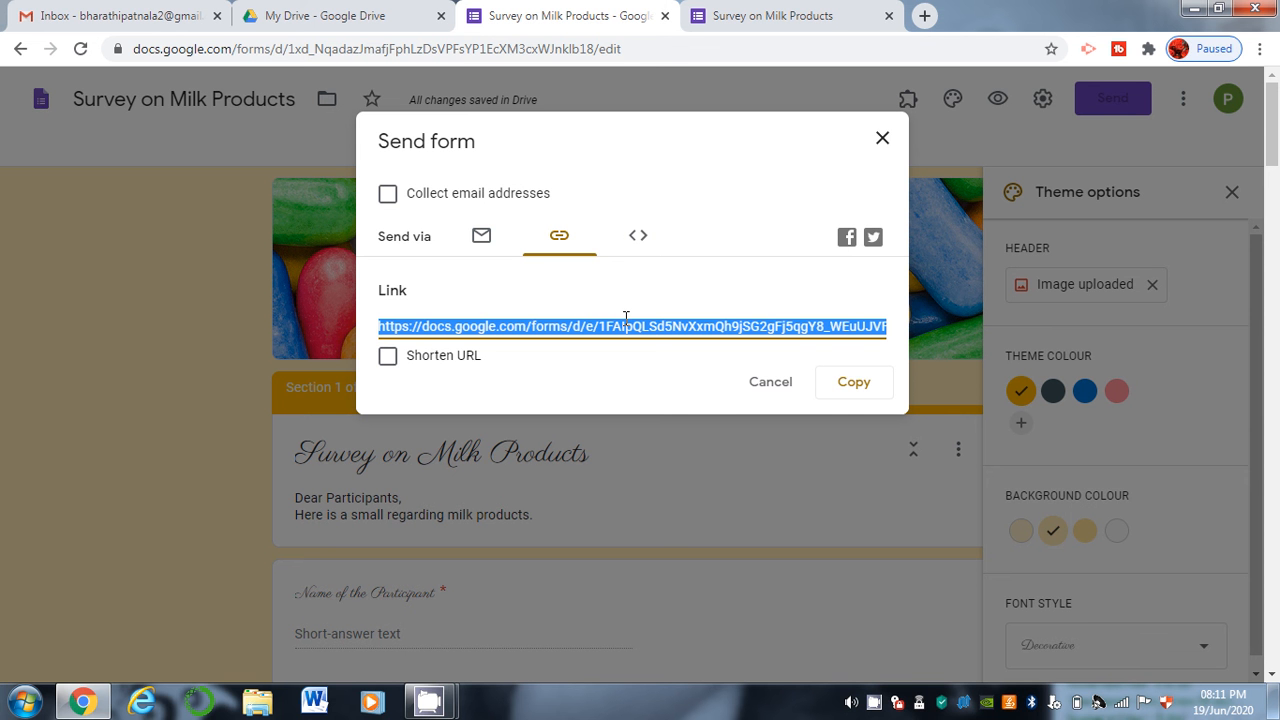
{"action": "left_click", "coordinate": [387, 357]}
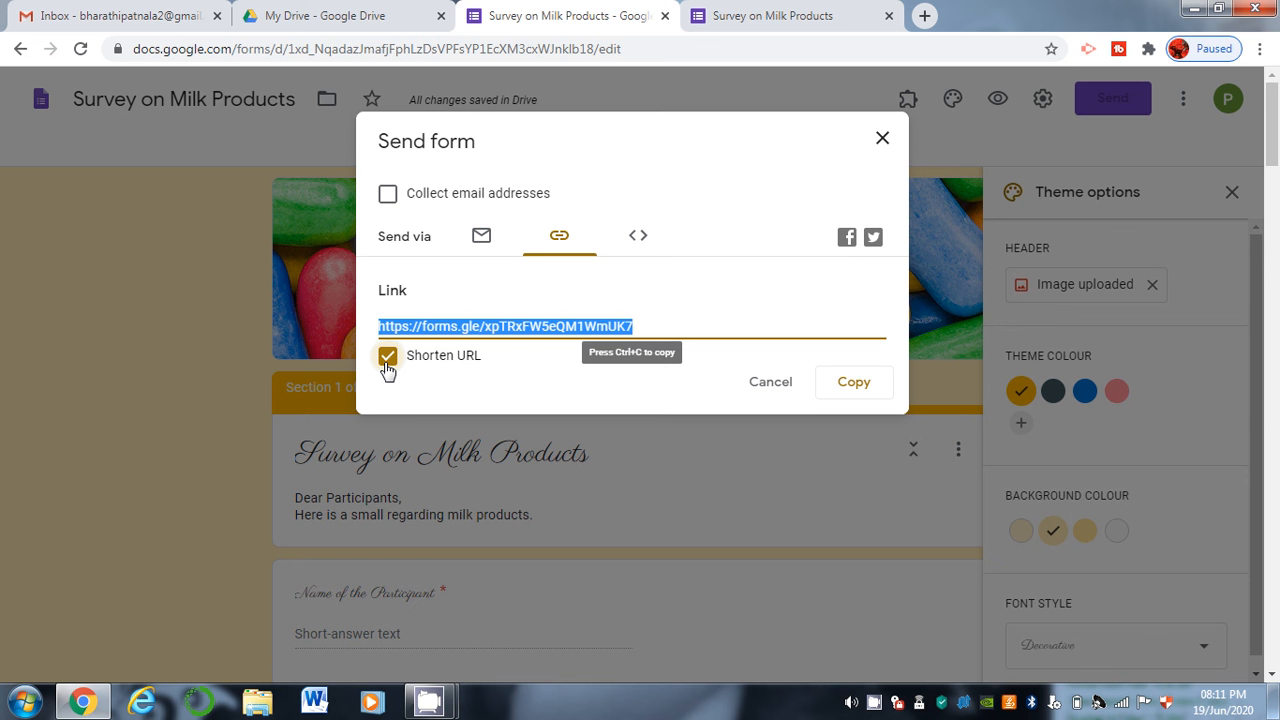
Try loading the shortened forms.gle link in new tabs twice, closing each broken page.
{"action": "left_click", "coordinate": [925, 12]}
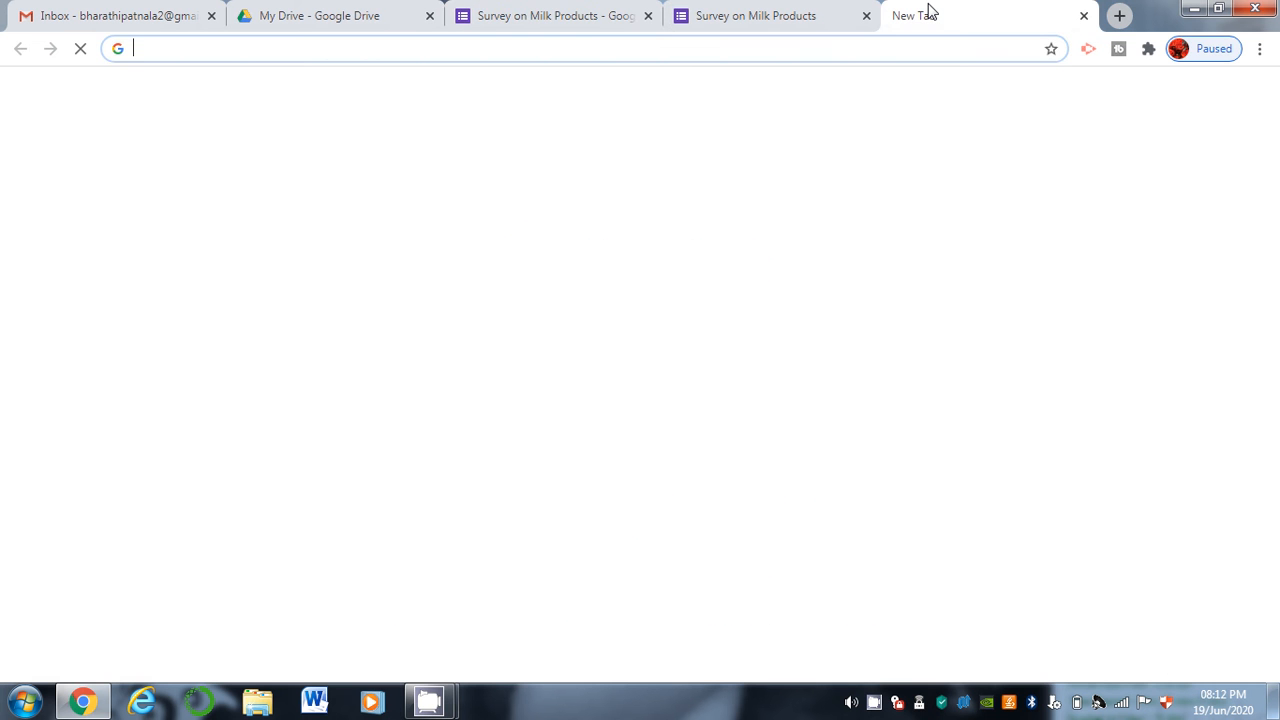
{"action": "key", "text": "ctrl+v"}
{"action": "key", "text": "ctrl+v"}
{"action": "key", "text": "Return"}
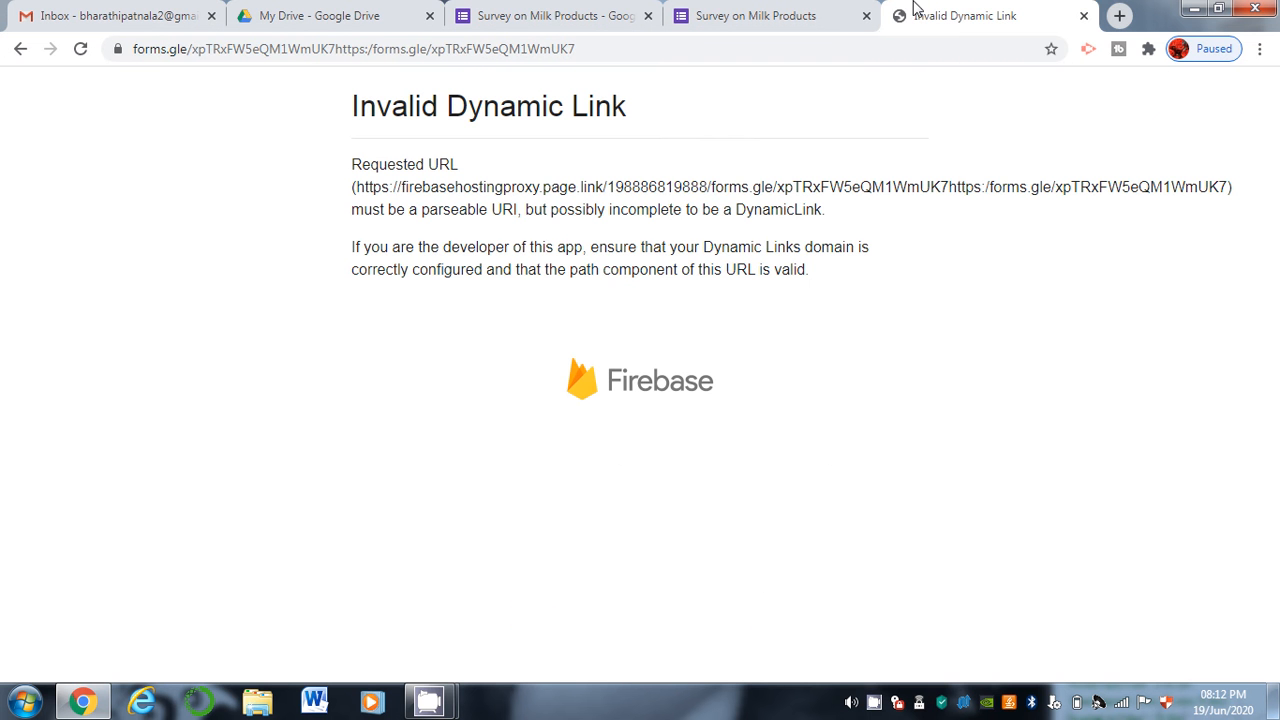
{"action": "left_click", "coordinate": [1082, 17]}
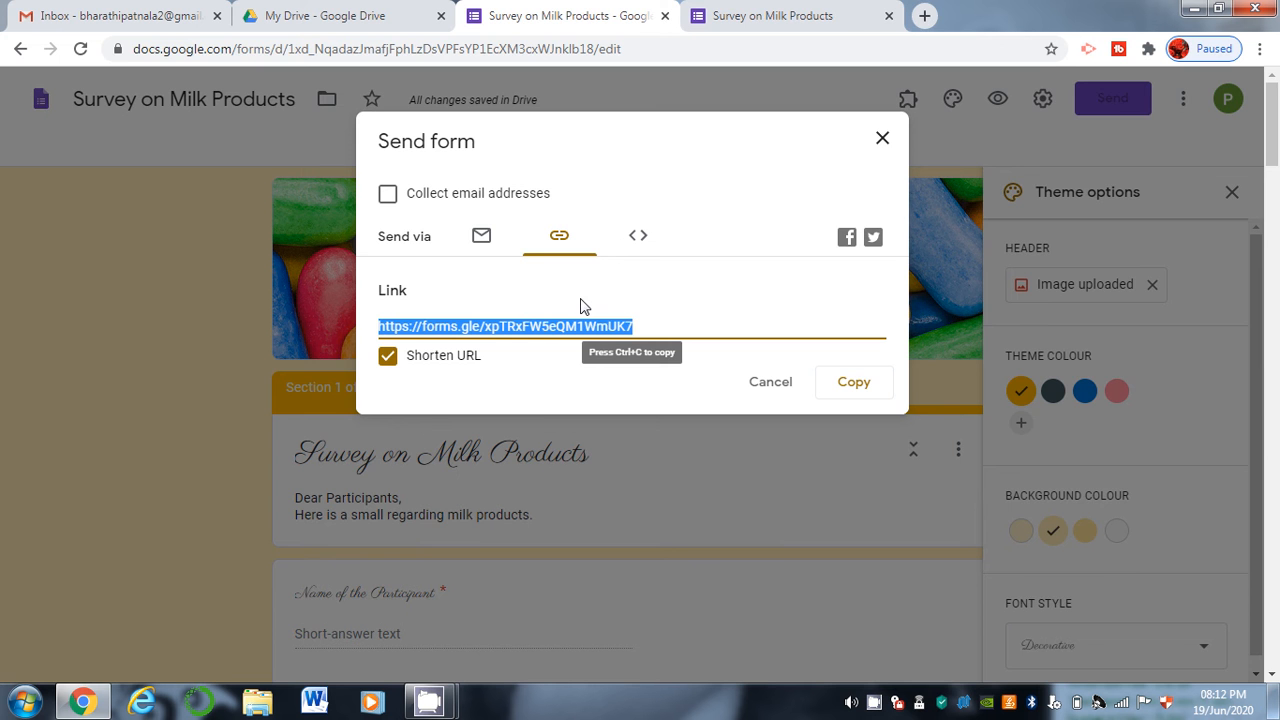
{"action": "left_click", "coordinate": [922, 17]}
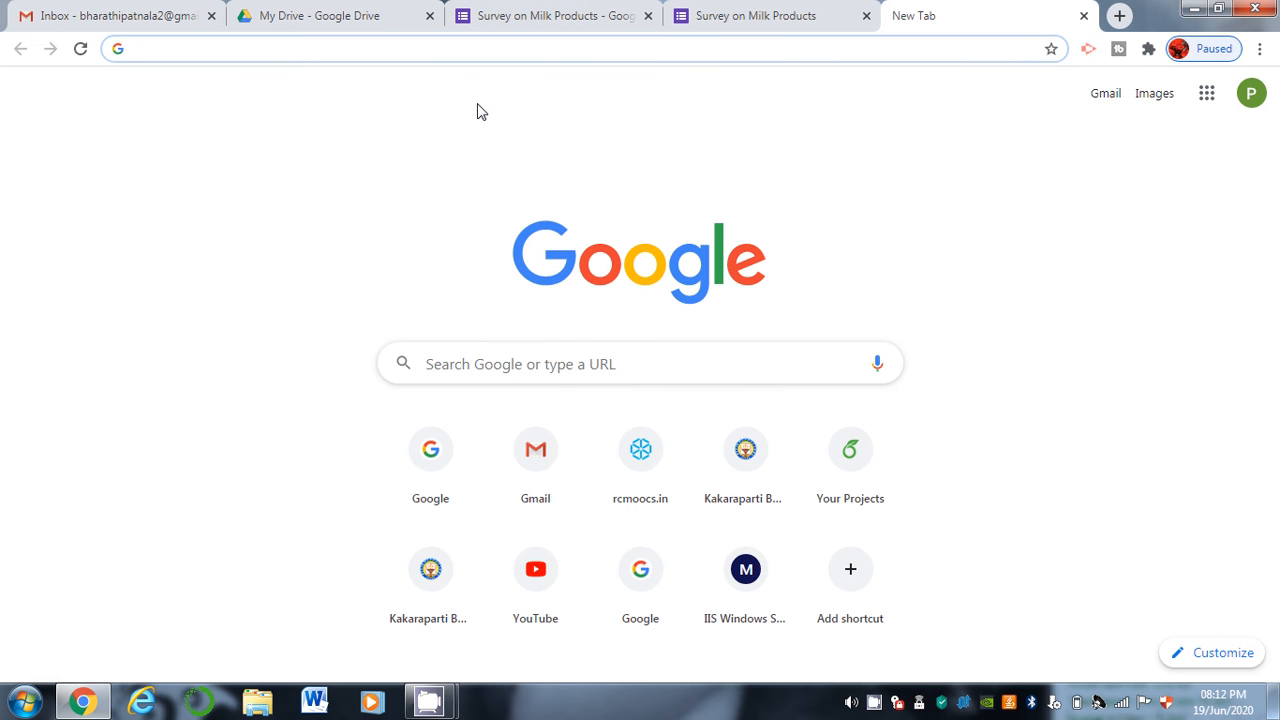
{"action": "left_click", "coordinate": [500, 41]}
{"action": "key", "text": "ctrl+v"}
{"action": "key", "text": "ctrl+v"}
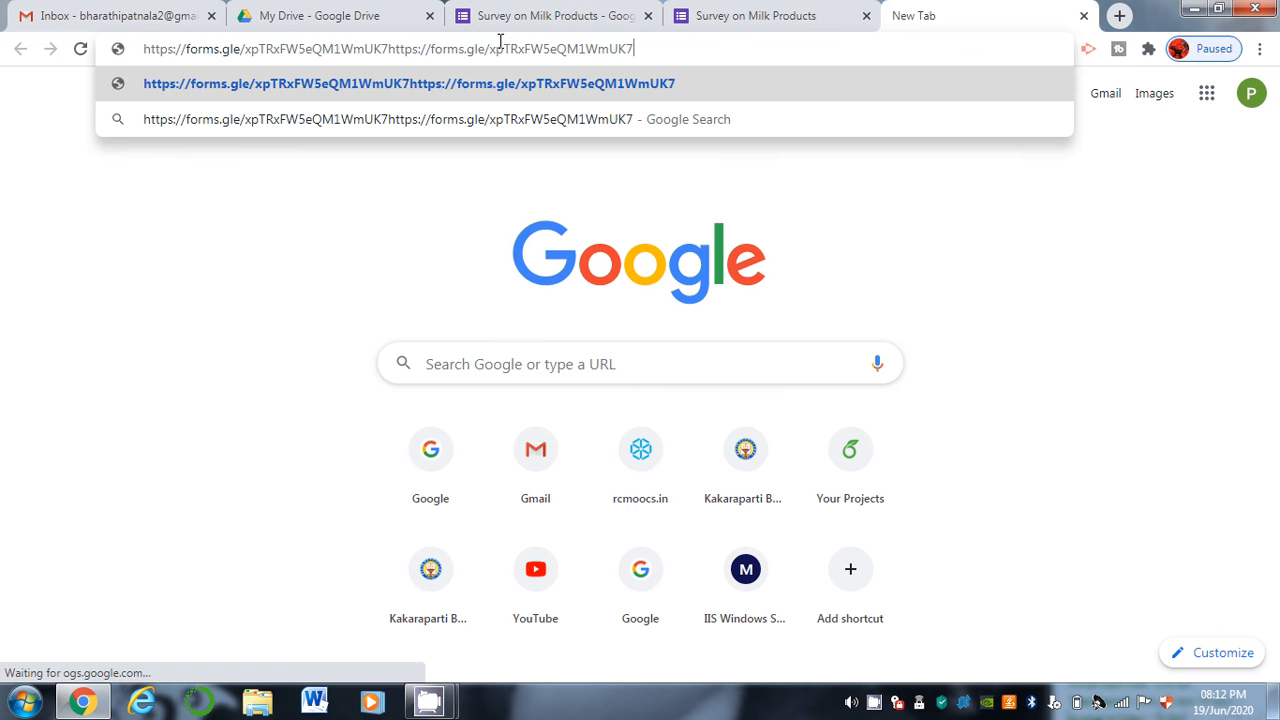
{"action": "key", "text": "Return"}
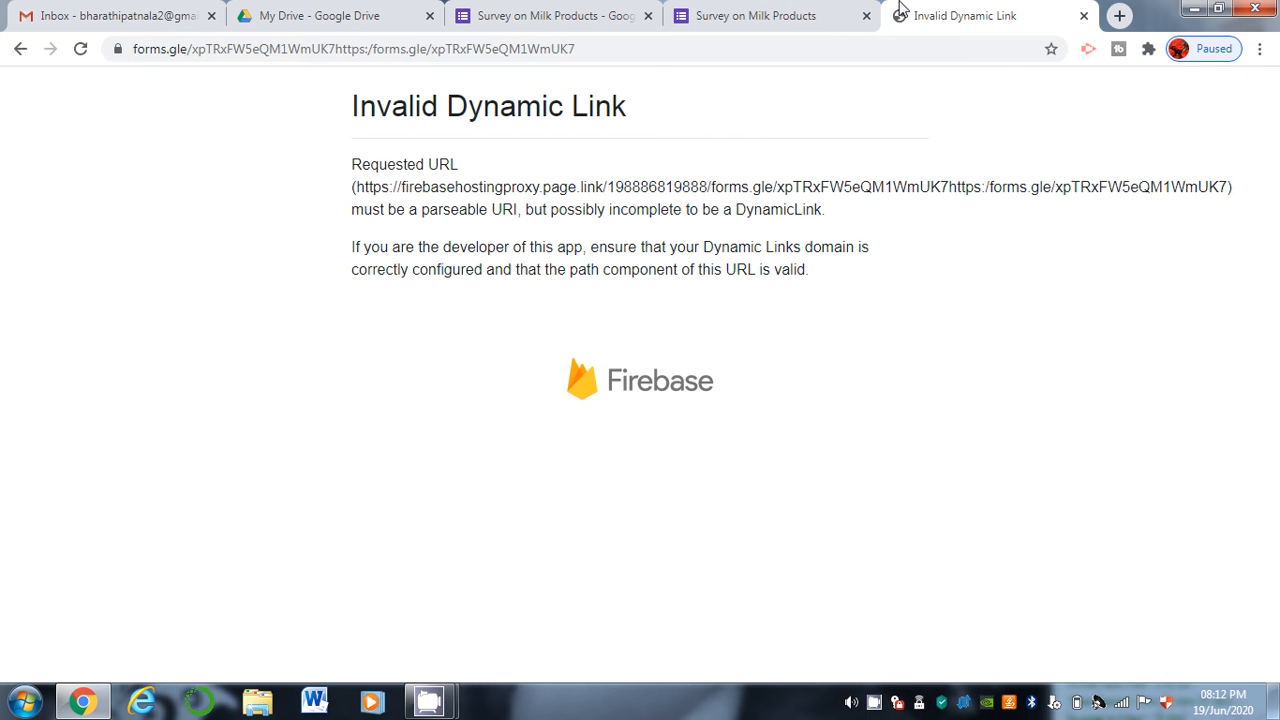
{"action": "left_click", "coordinate": [1083, 15]}
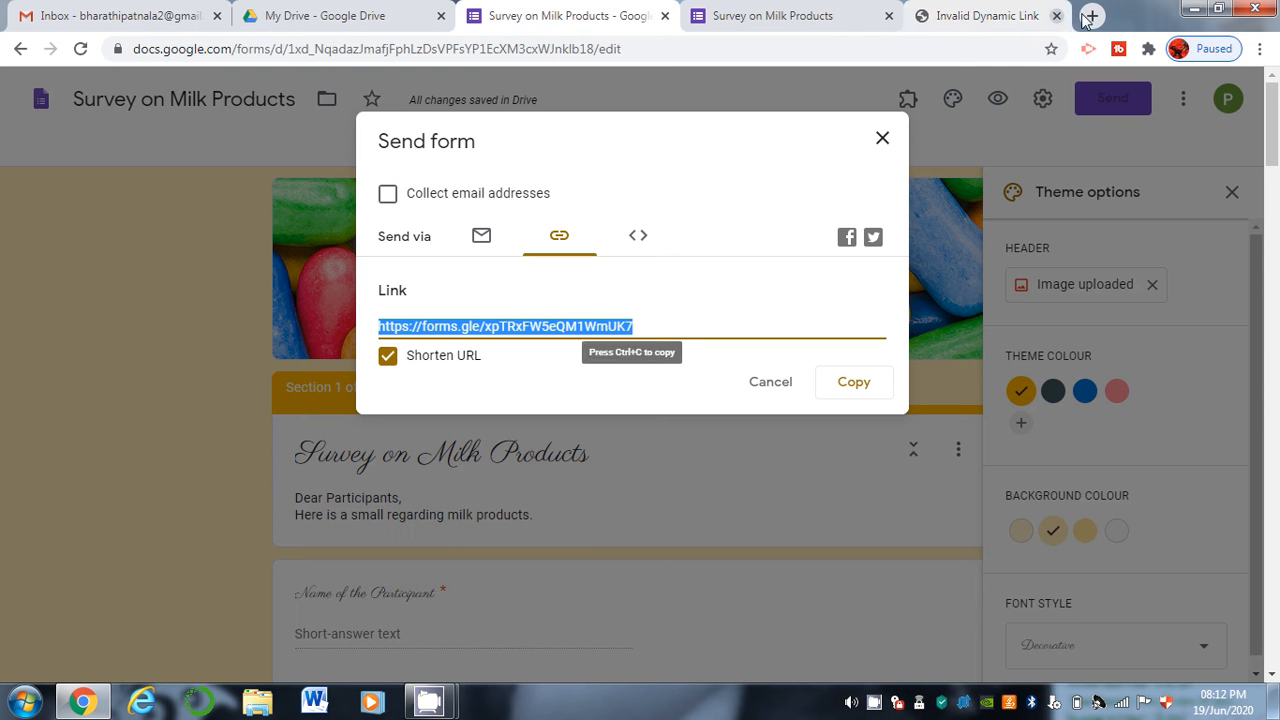
Untick Shorten URL and open the full docs.google.com link to load the live survey.
{"action": "left_click", "coordinate": [396, 365]}
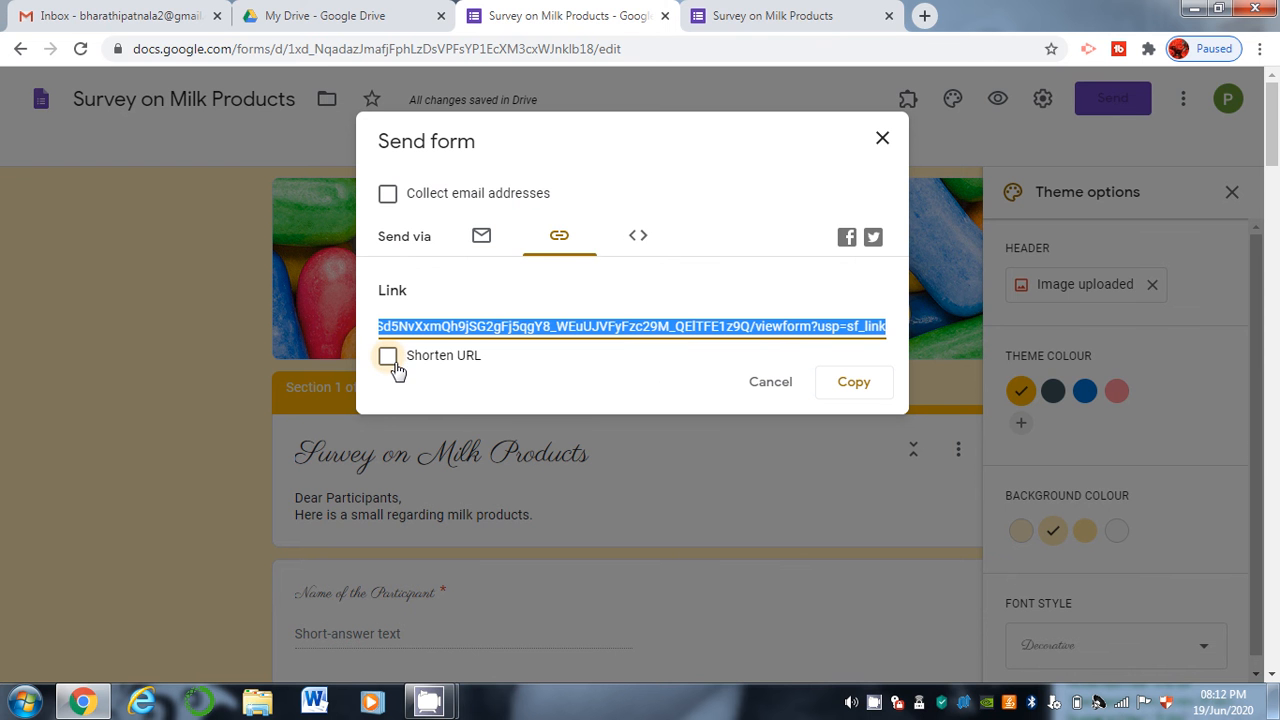
{"action": "left_click", "coordinate": [922, 14]}
{"action": "key", "text": "ctrl+v"}
{"action": "key", "text": "ctrl+v"}
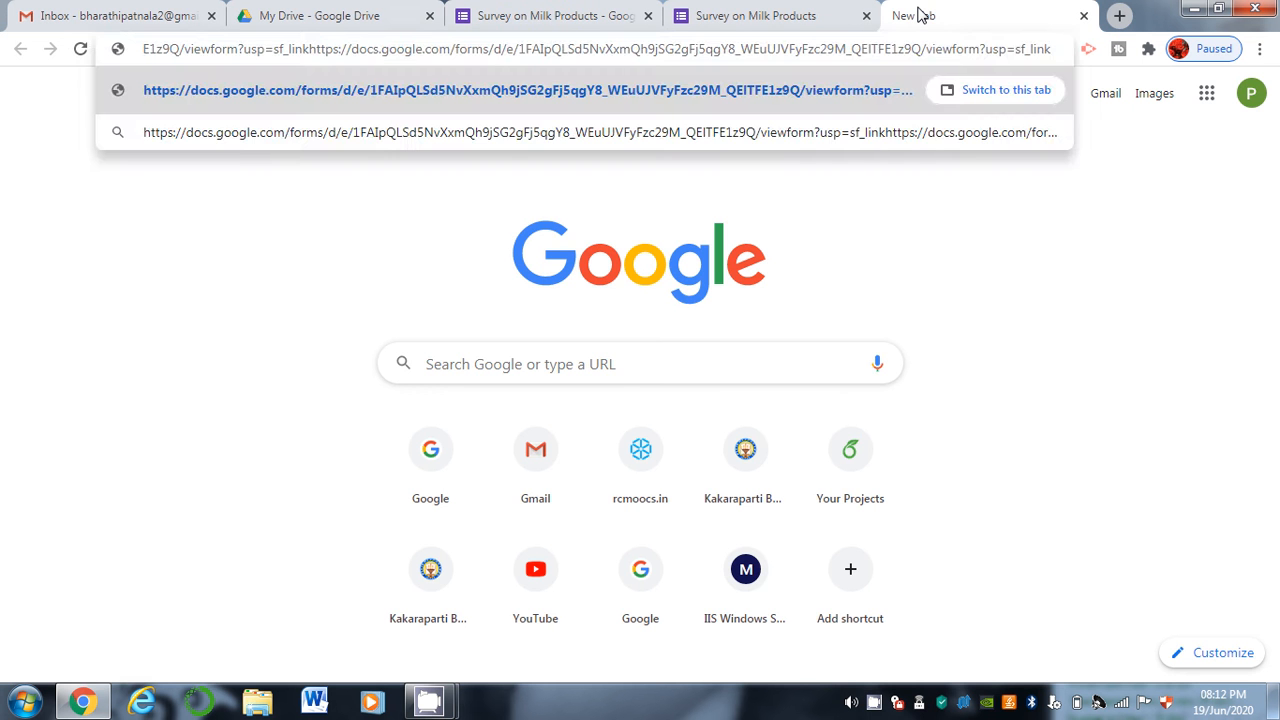
{"action": "key", "text": "Return"}
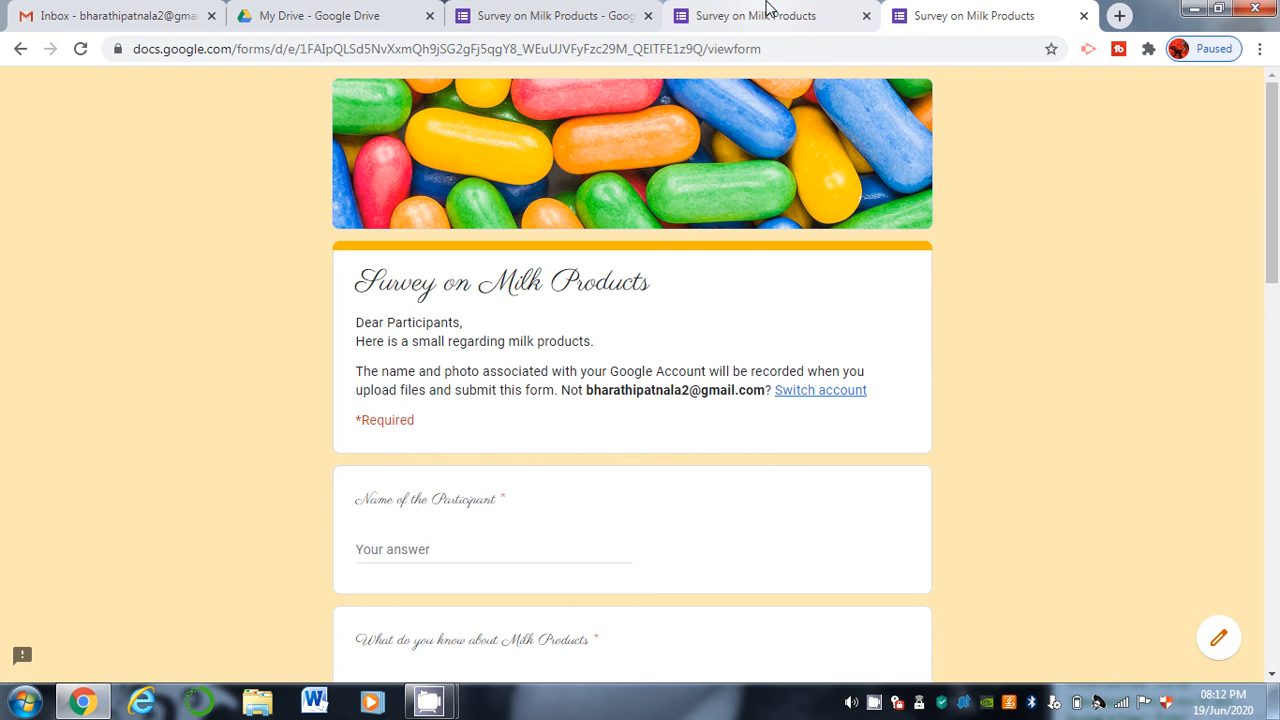
{"action": "left_click", "coordinate": [767, 10]}
{"action": "left_click", "coordinate": [537, 8]}
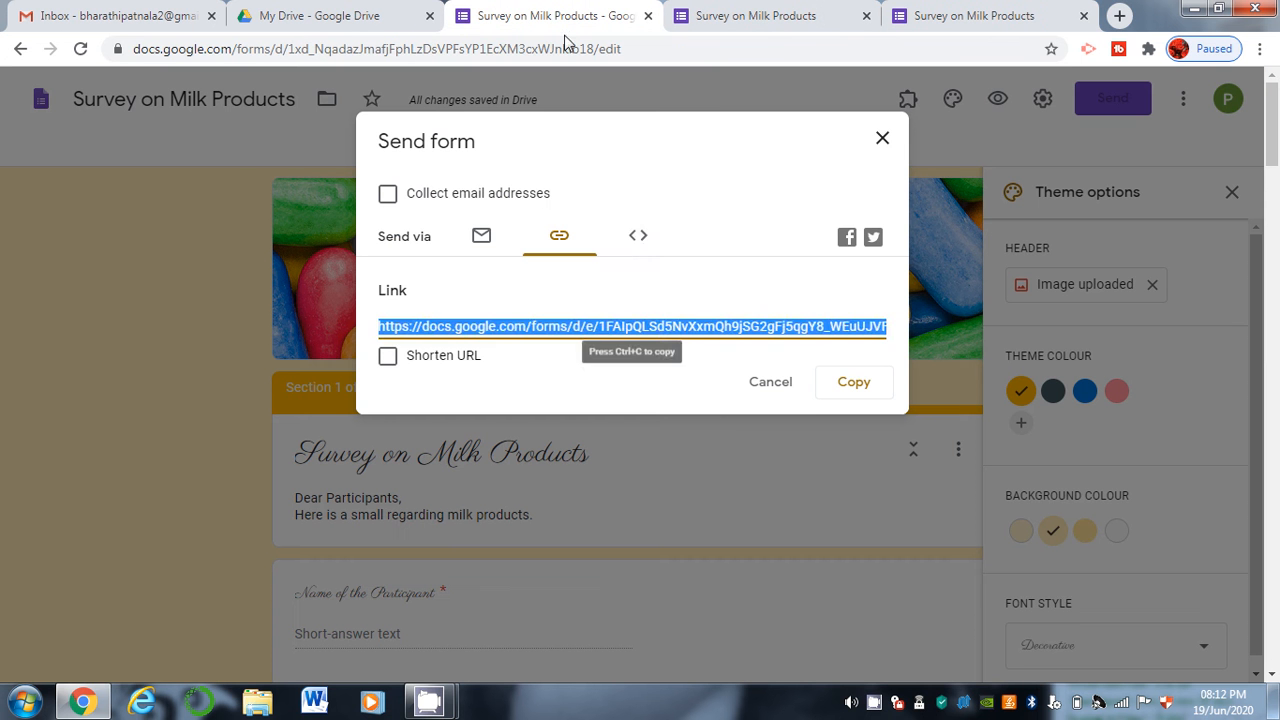
Check the embed option, close Send form, and close the editor, response and live form tabs.
{"action": "left_click", "coordinate": [645, 237]}
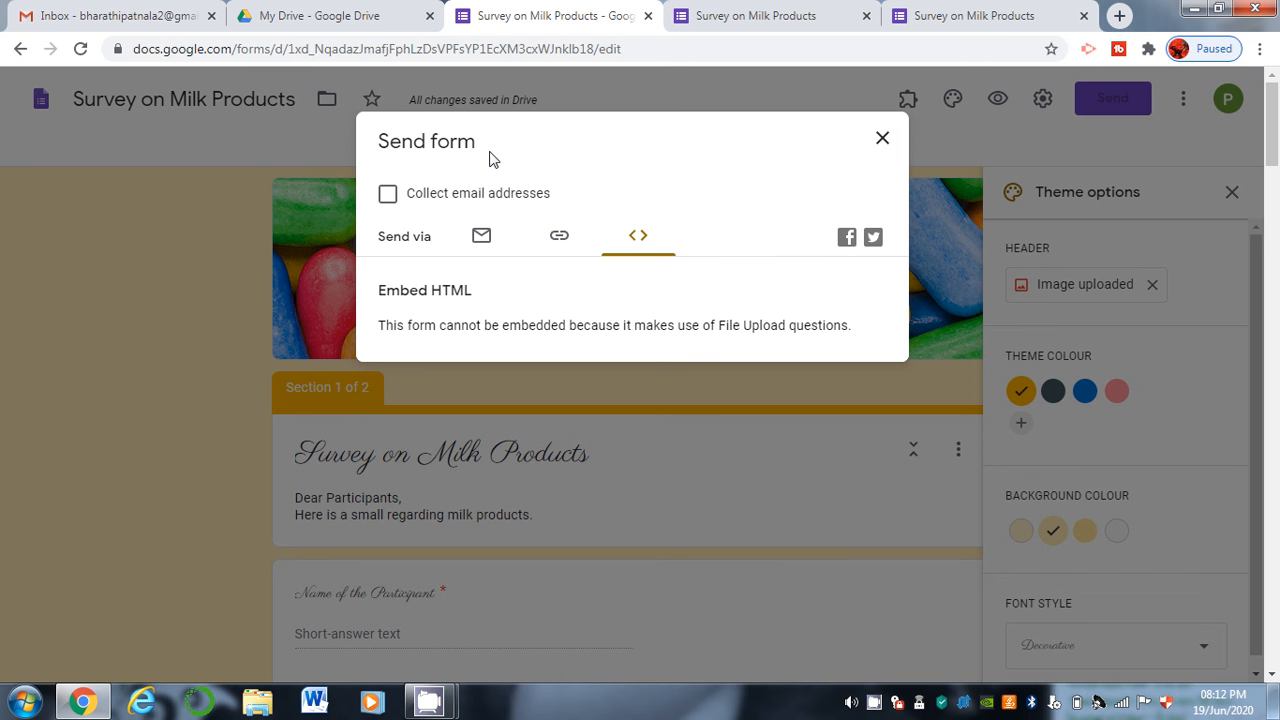
{"action": "left_click", "coordinate": [879, 134]}
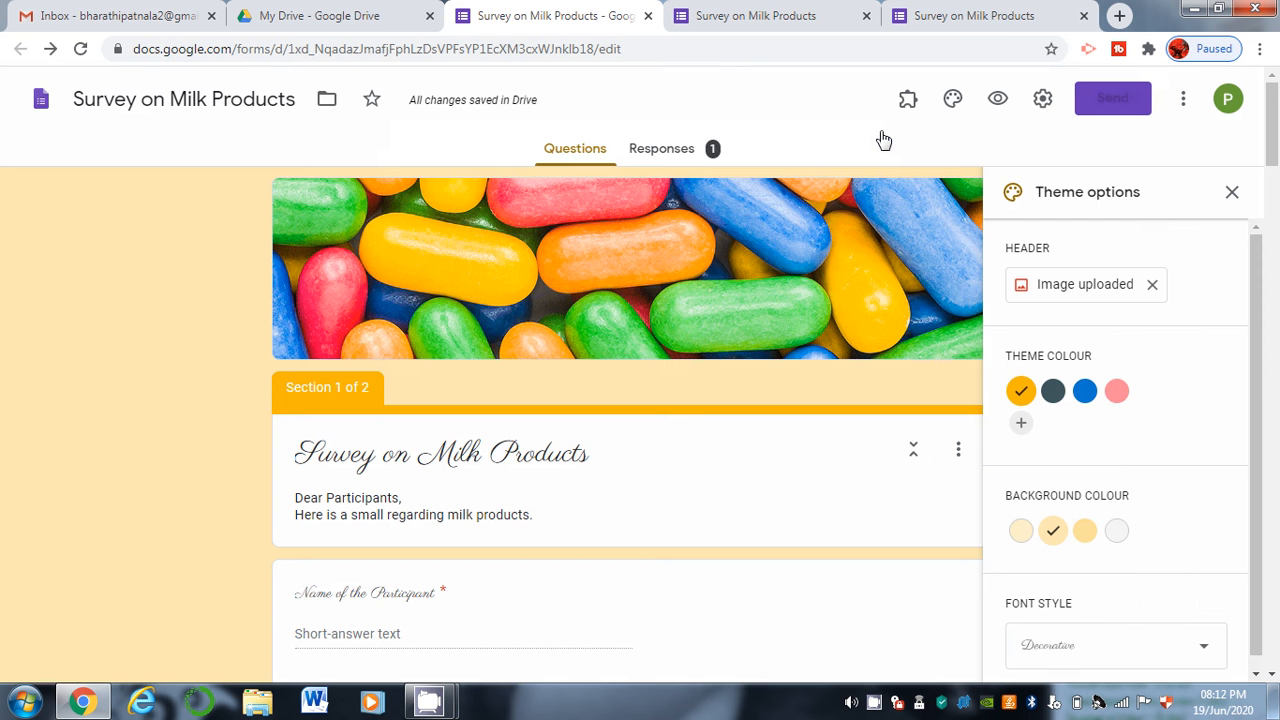
{"action": "left_click", "coordinate": [648, 16]}
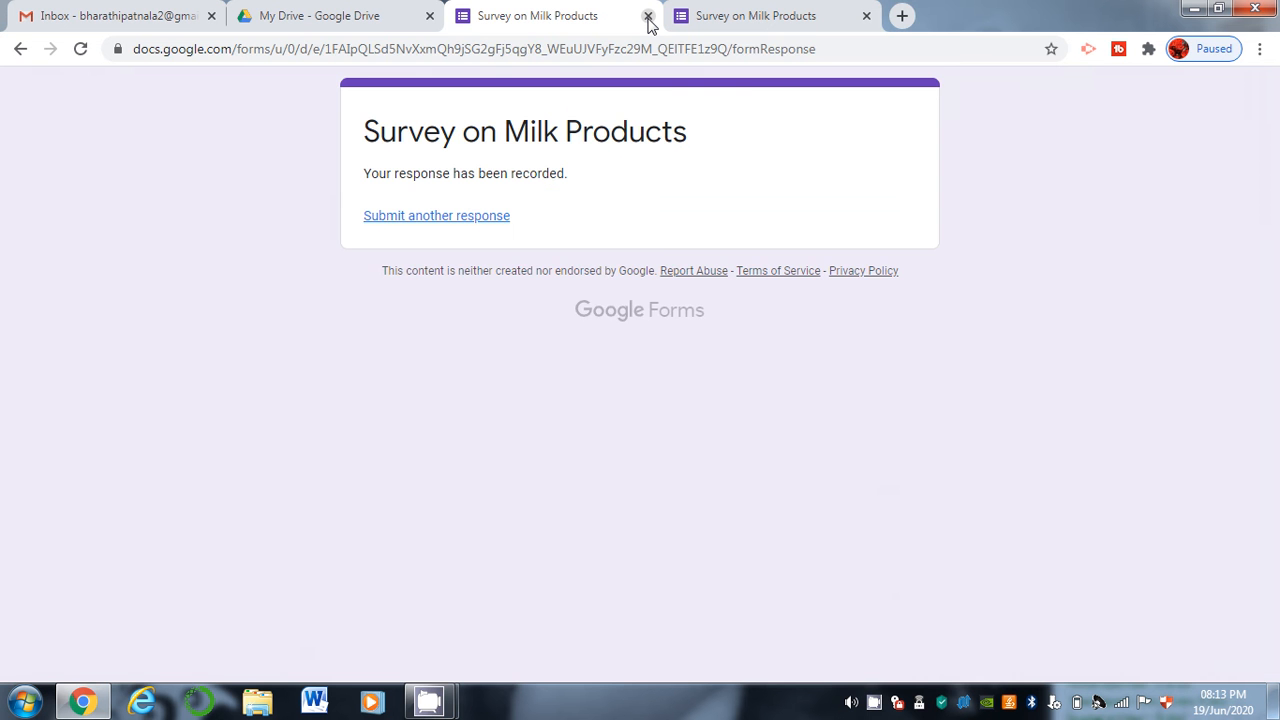
{"action": "left_click", "coordinate": [648, 16]}
{"action": "left_click", "coordinate": [648, 16]}
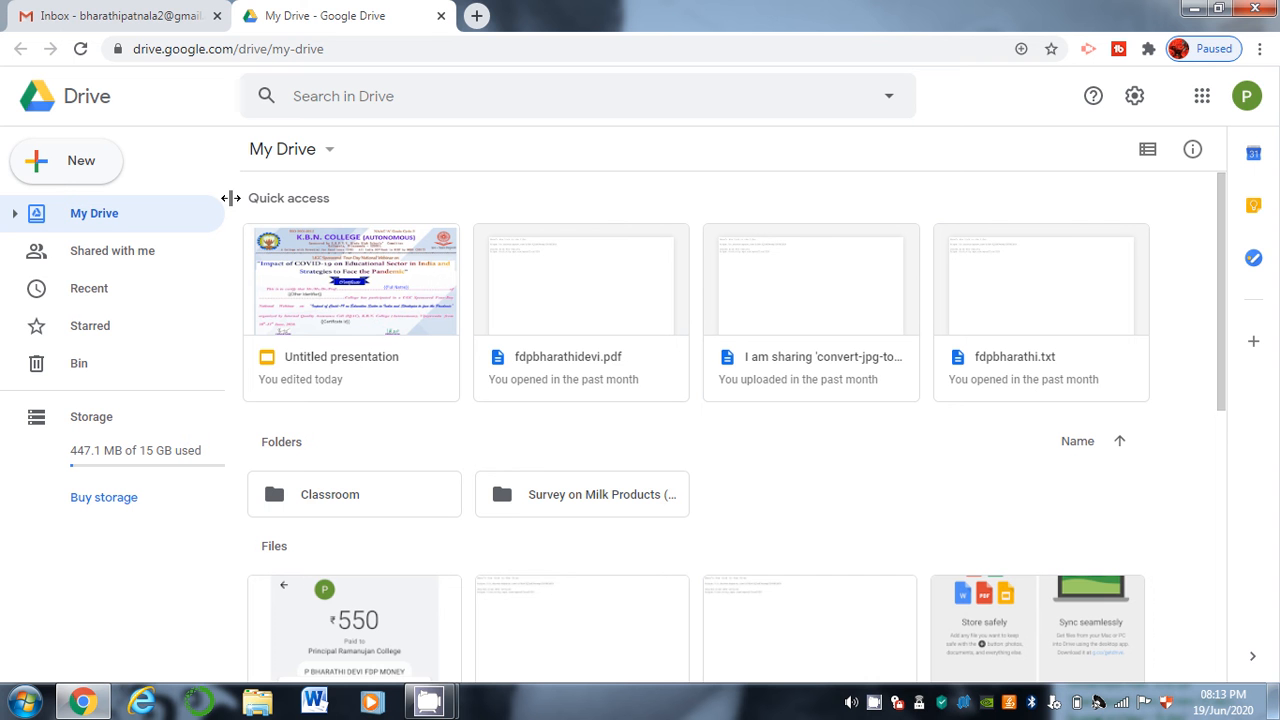
Create a new blank Google Form via New > More > Google Forms.
{"action": "left_click", "coordinate": [62, 184]}
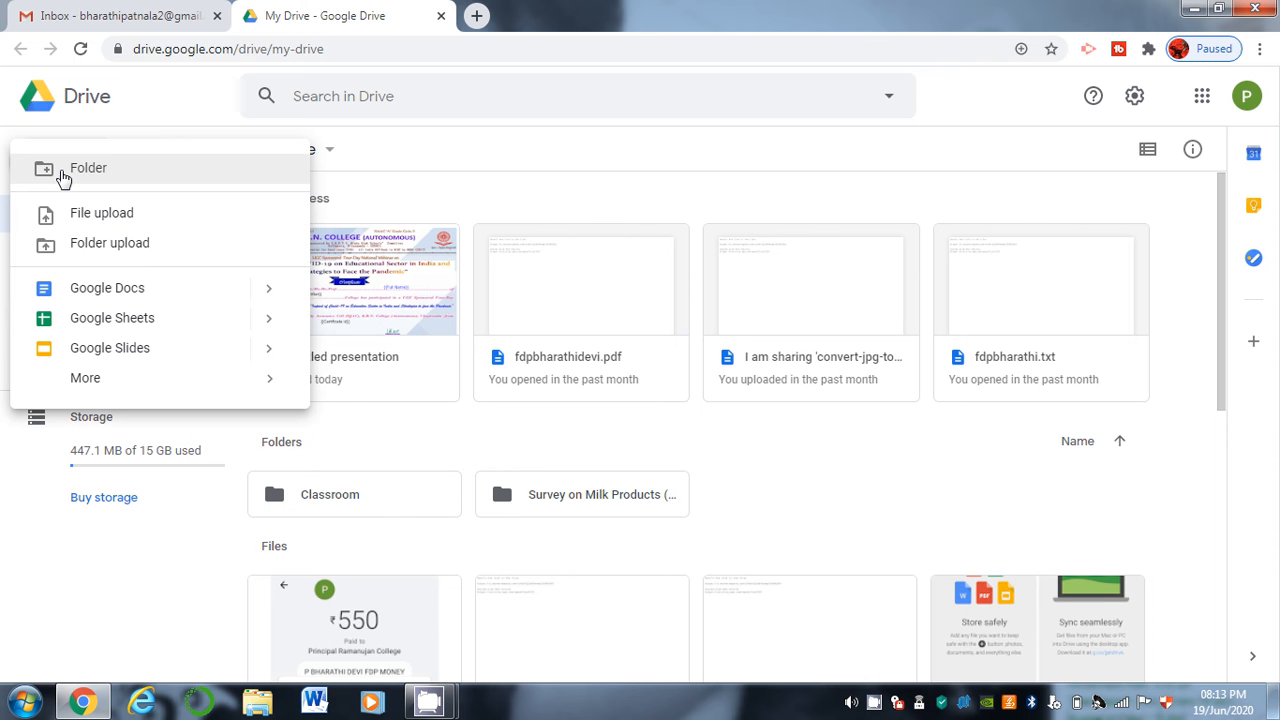
{"action": "mouse_move", "coordinate": [112, 391]}
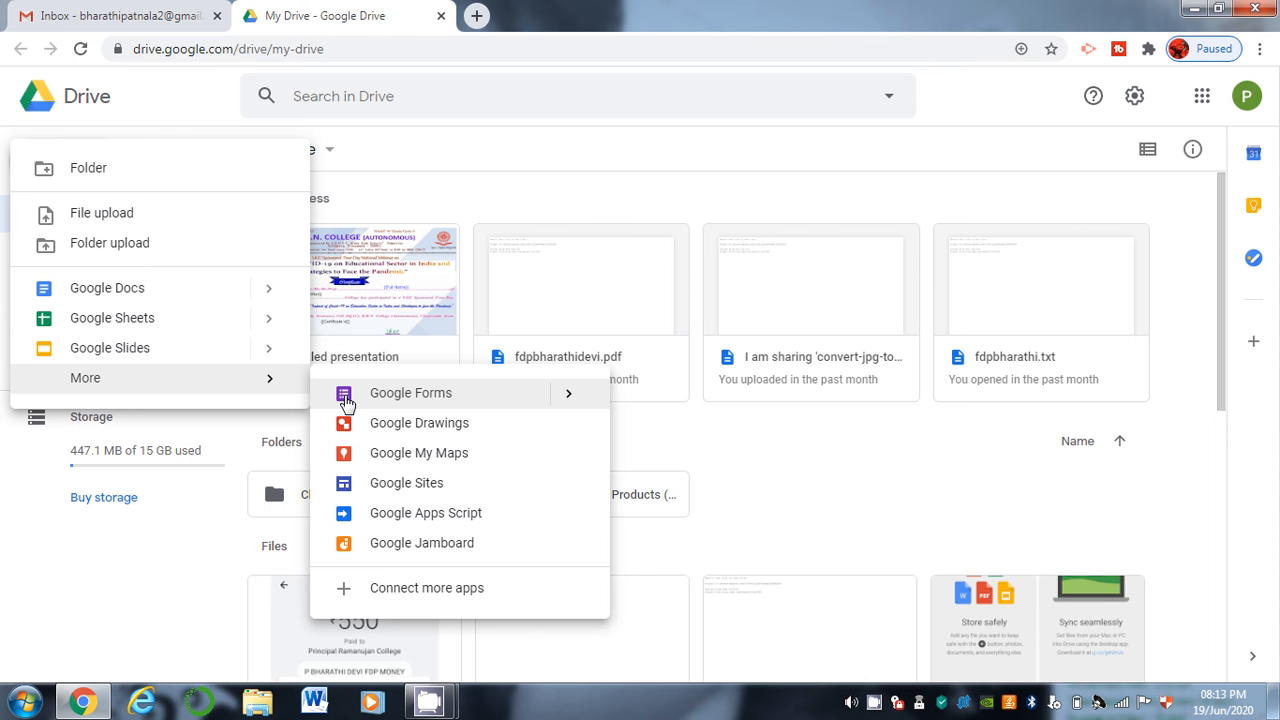
{"action": "left_click", "coordinate": [347, 402]}
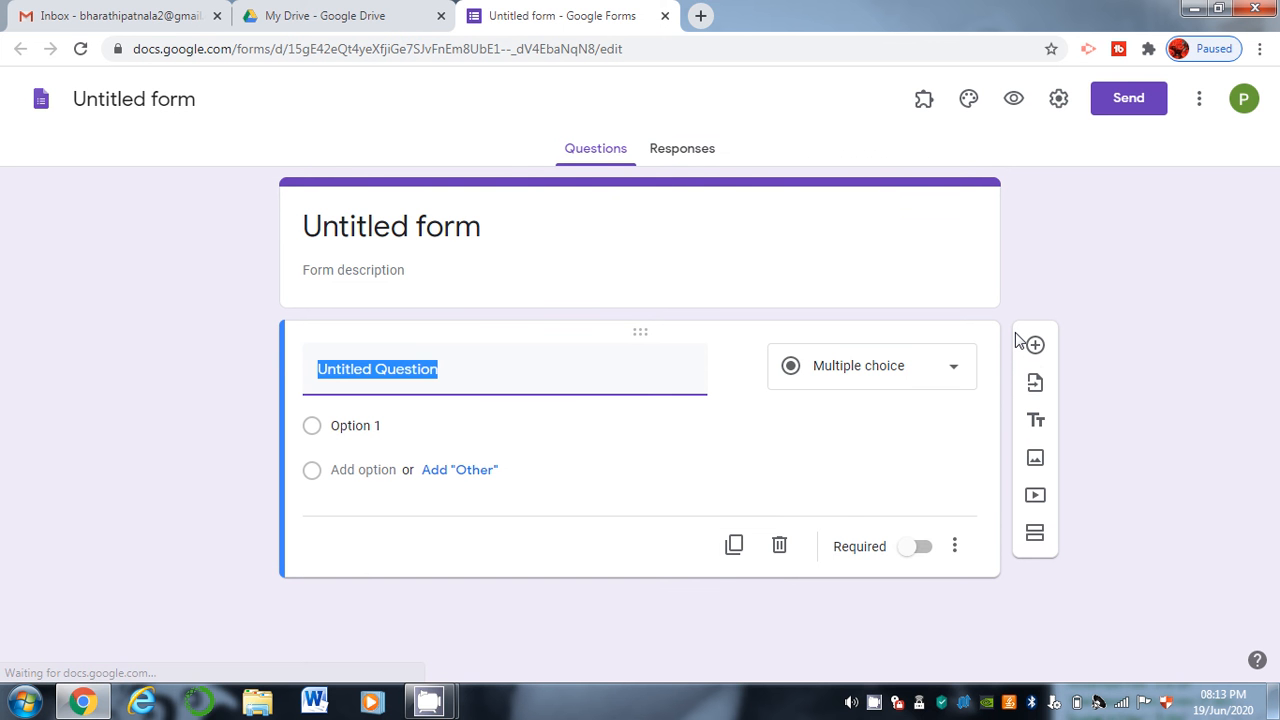
Load the Survey on Milk Products form as the source for importing questions.
{"action": "left_click", "coordinate": [1034, 385]}
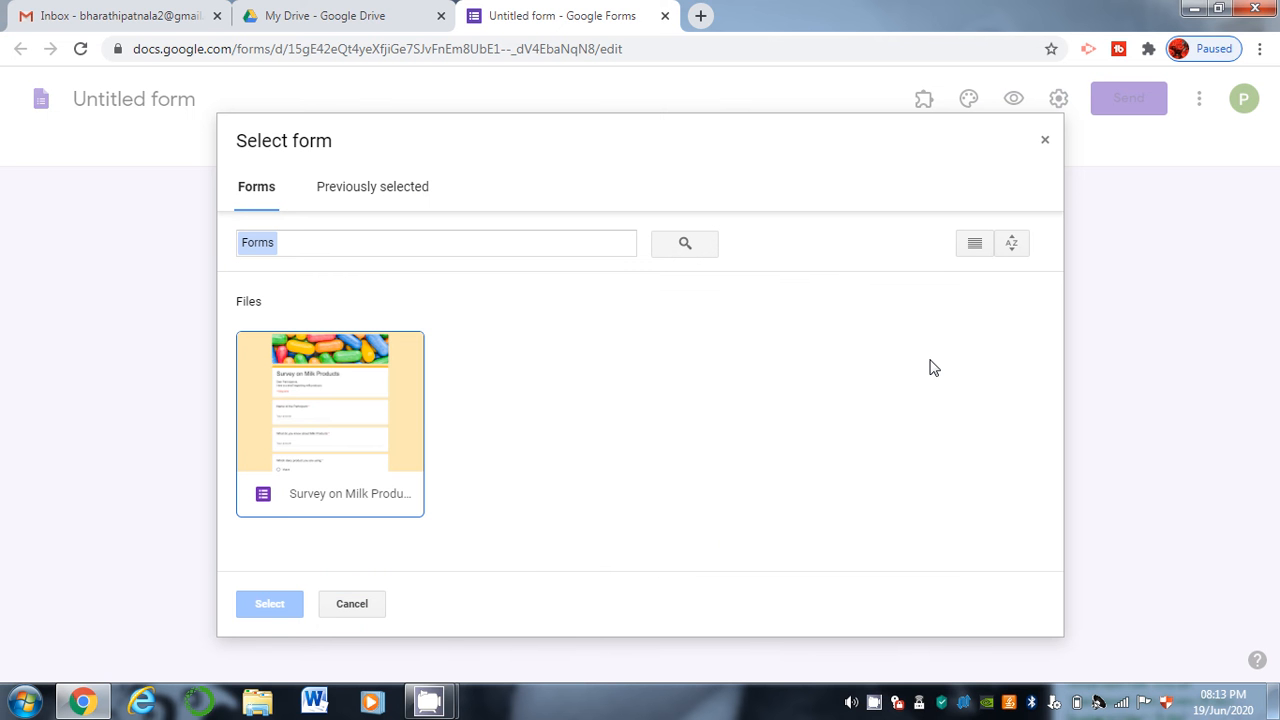
{"action": "left_click", "coordinate": [338, 430]}
{"action": "double_click", "coordinate": [338, 430]}
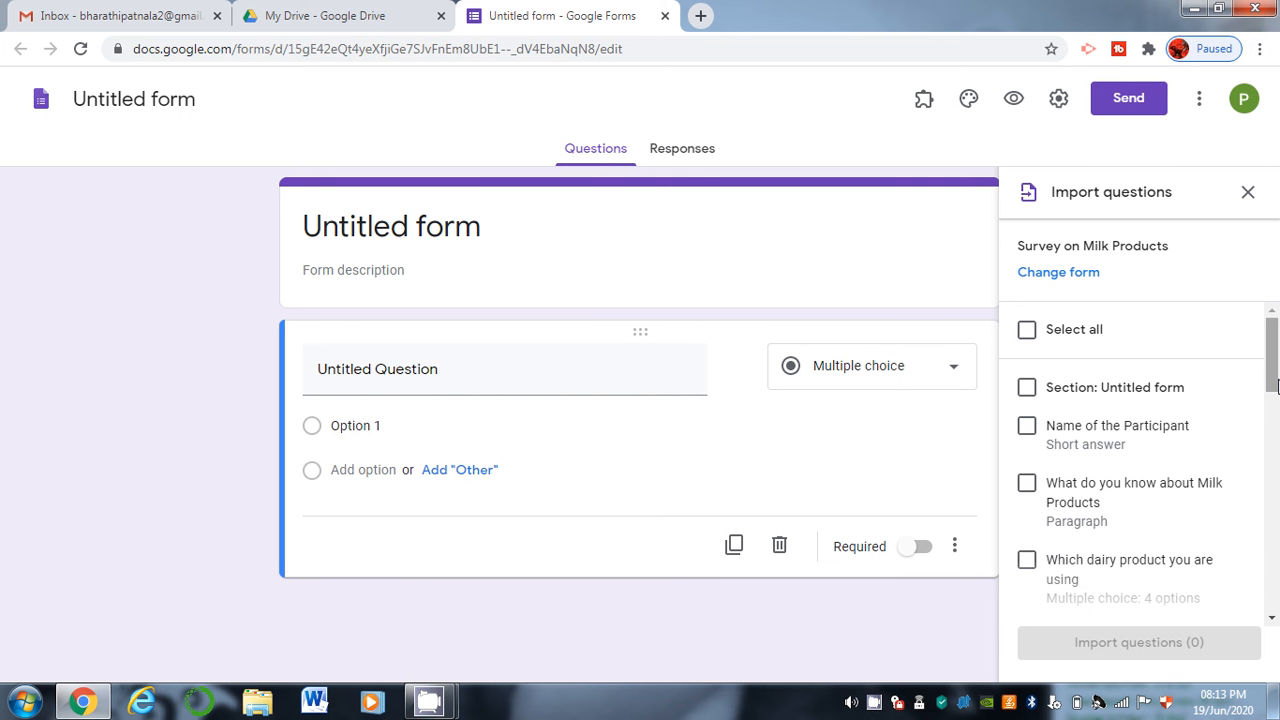
{"action": "left_click_drag", "start_coordinate": [1277, 387], "coordinate": [1274, 389]}
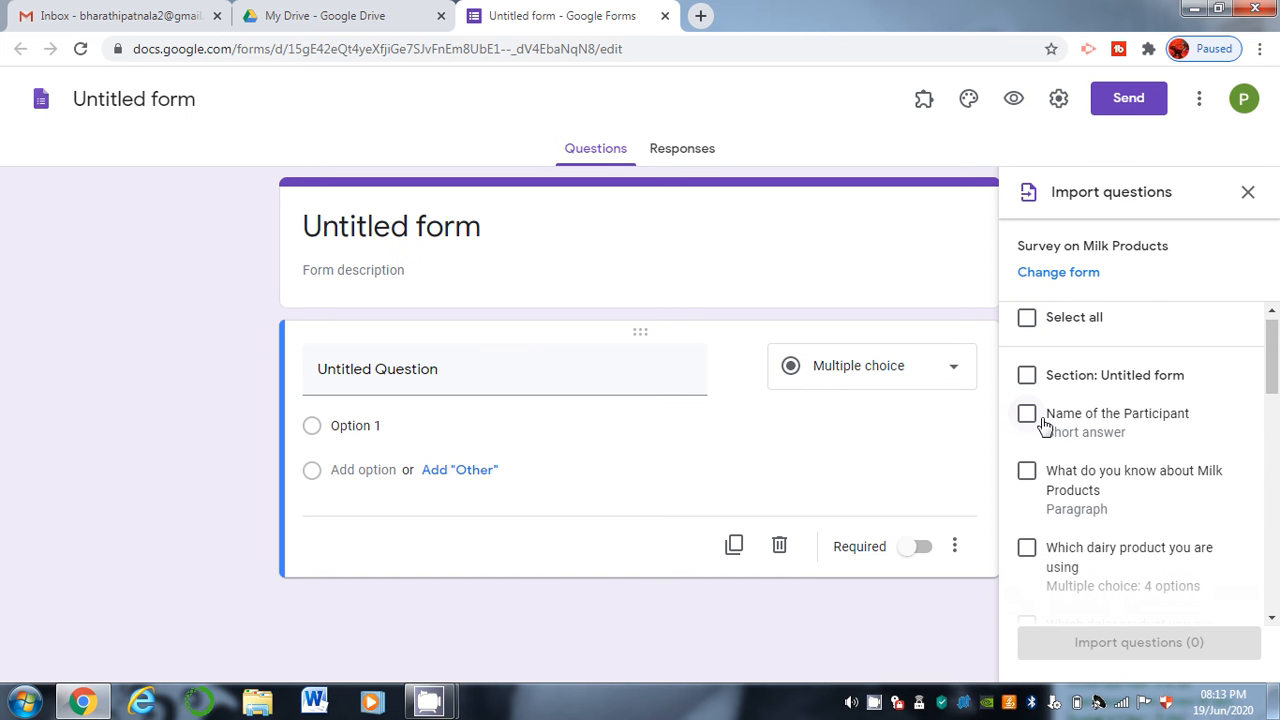
Tick Name of the Participant, the dairy product choice and Rate the dairy products.
{"action": "left_click", "coordinate": [1030, 416]}
{"action": "scroll", "coordinate": [1275, 413], "scroll_direction": "down", "scroll_amount": 3}
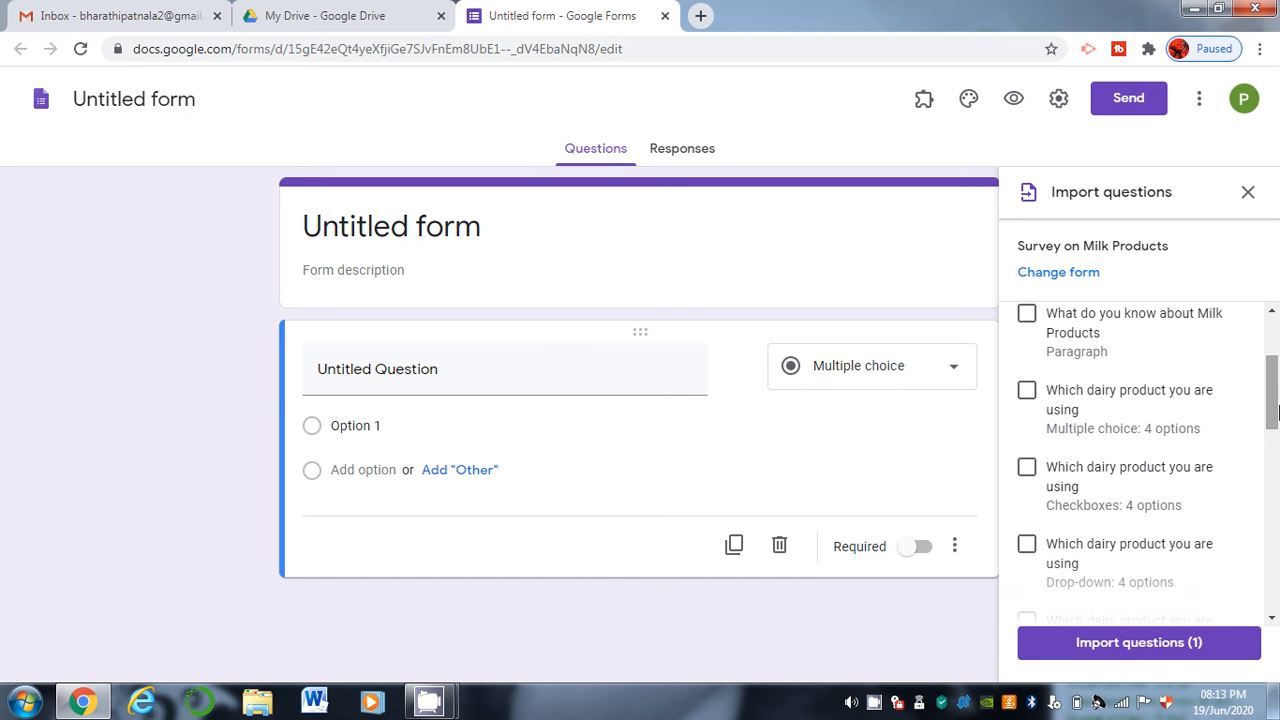
{"action": "left_click", "coordinate": [1026, 392]}
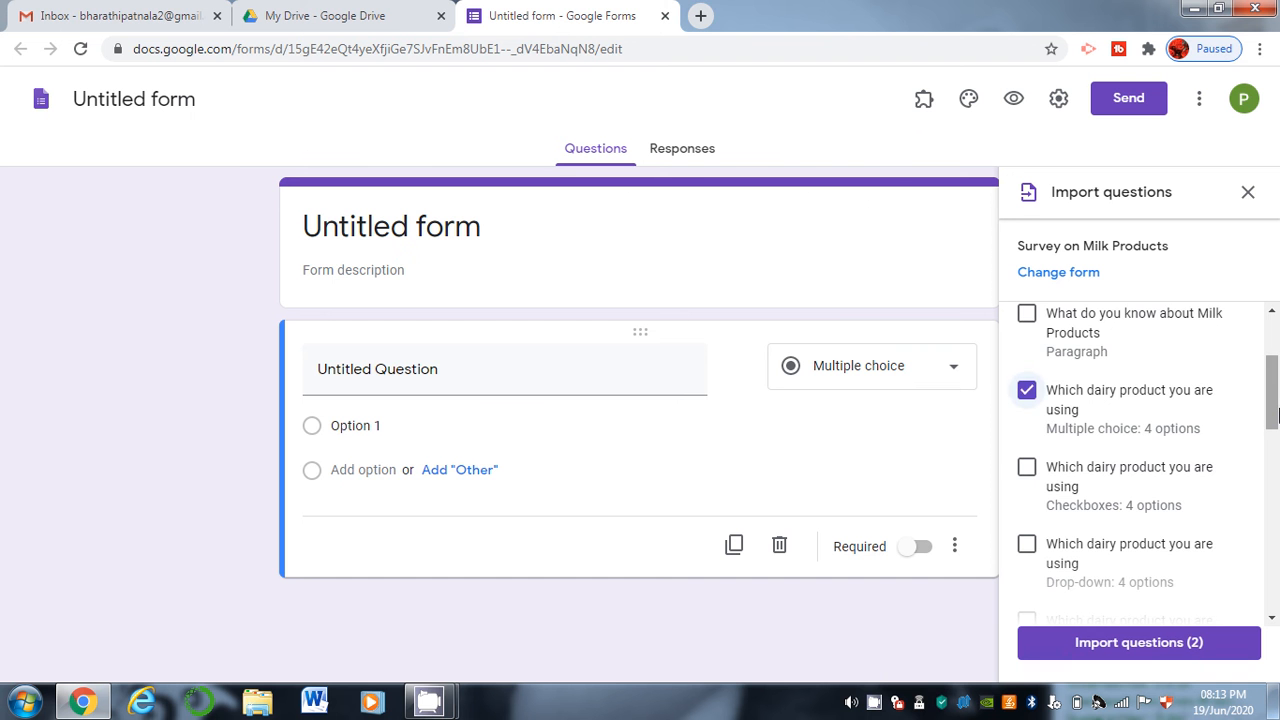
{"action": "left_click_drag", "start_coordinate": [1274, 415], "coordinate": [1247, 470]}
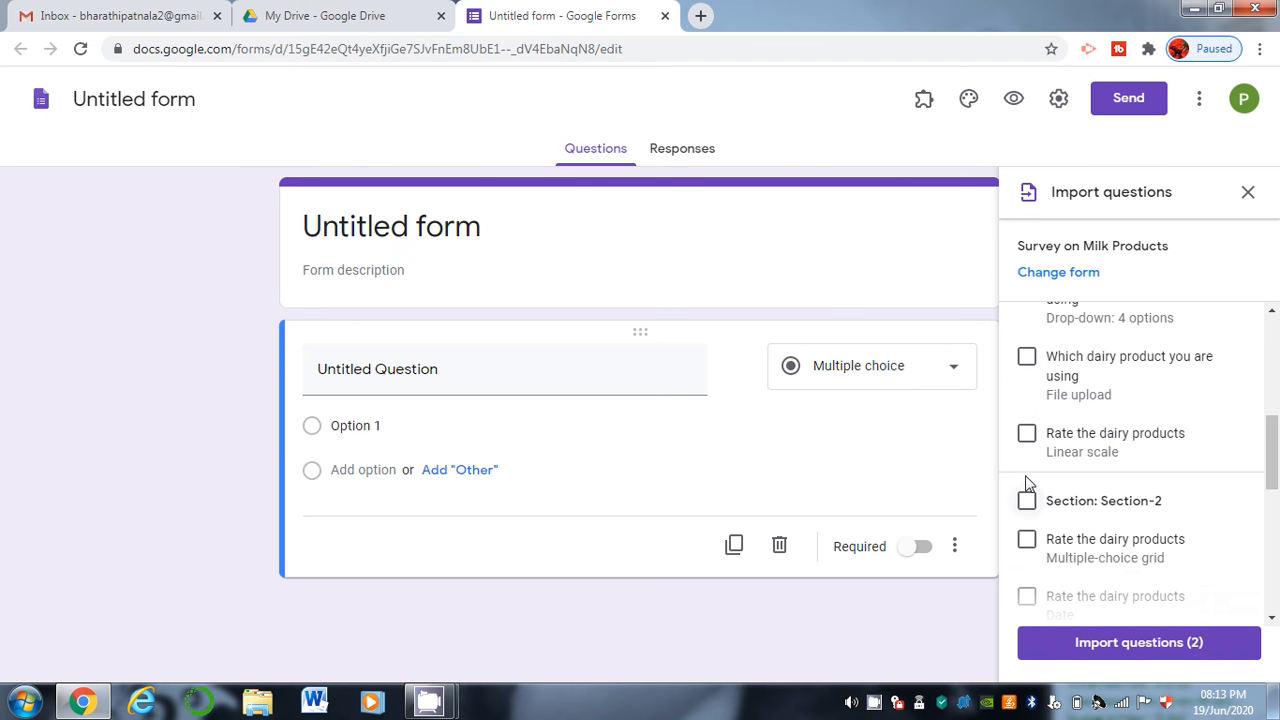
{"action": "left_click", "coordinate": [1027, 436]}
Import the three ticked questions into the untitled form with Import questions (3).
{"action": "left_click", "coordinate": [1138, 643]}
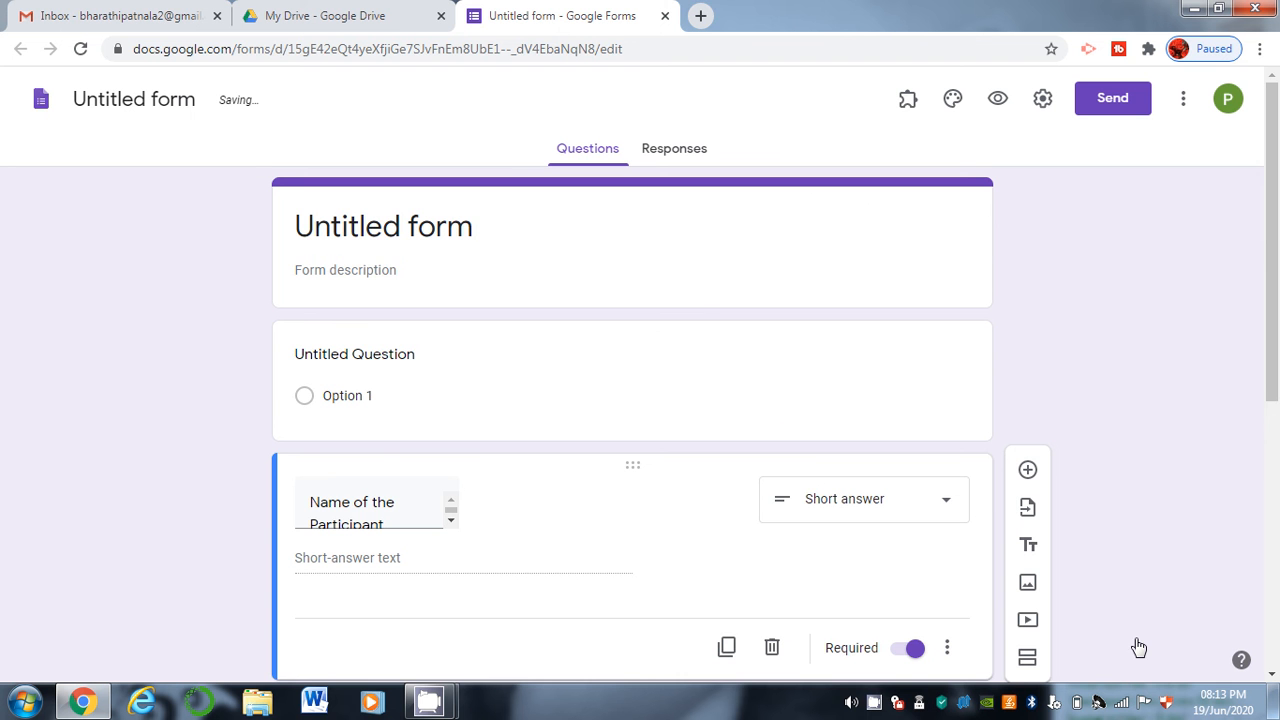
{"action": "left_click_drag", "start_coordinate": [1277, 273], "coordinate": [1268, 527]}
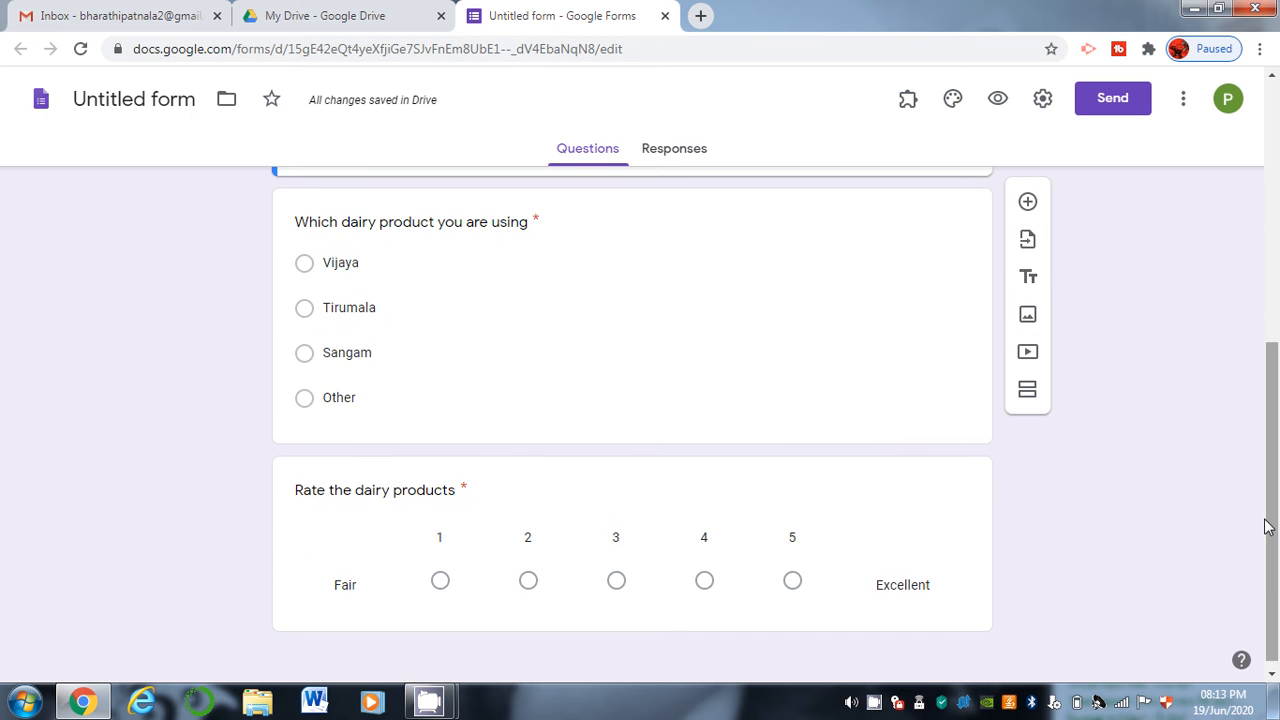